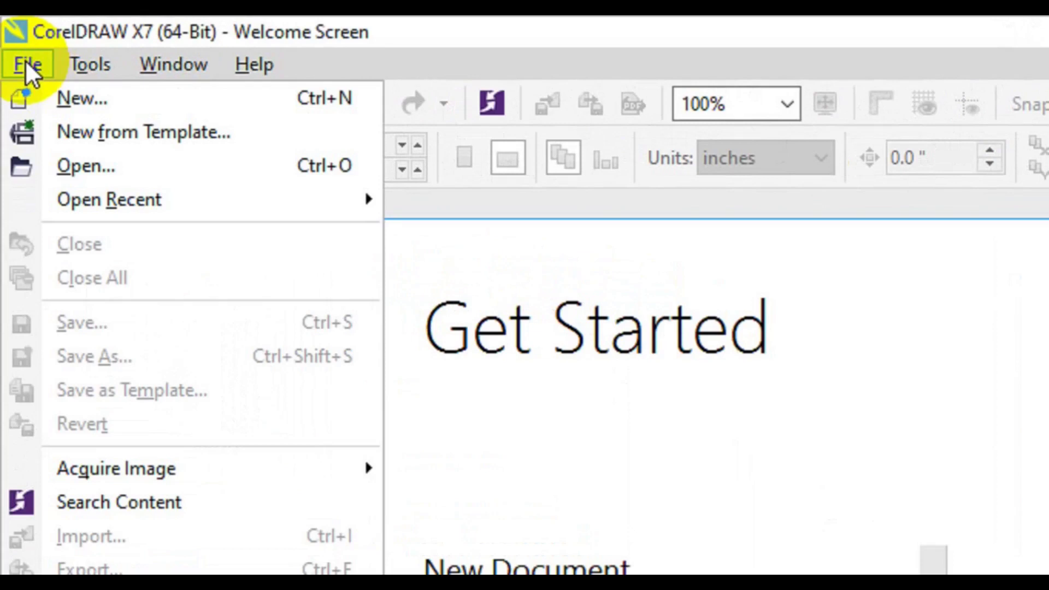
Step: Create a 4.9 by 6.3 inch document named Creative Banner Design and switch its page to landscape orientation
click(66, 99)
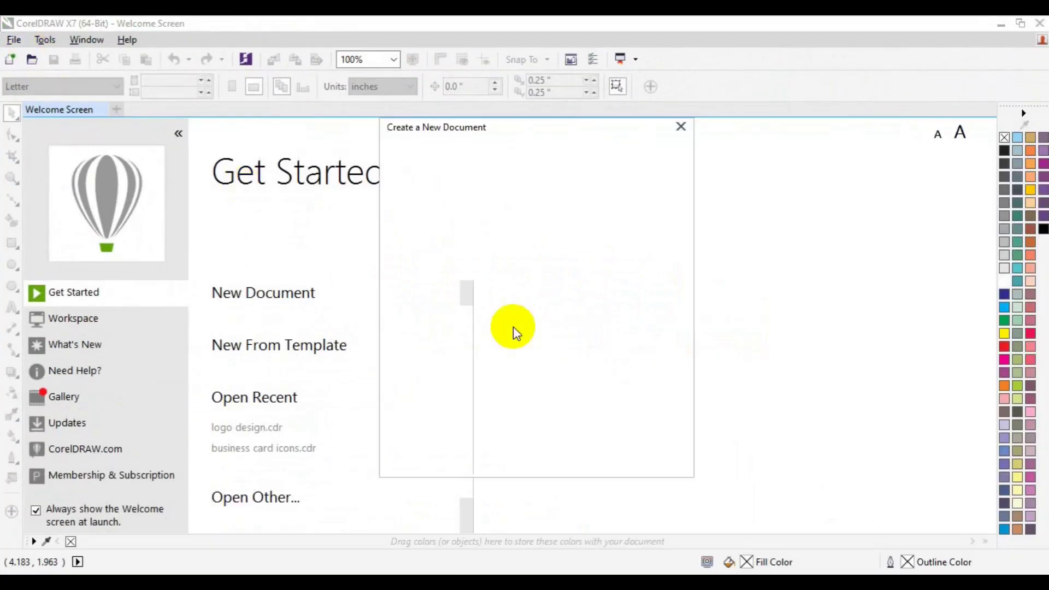
text(Creative N)
key(BackSpace)
text(Banner Design)
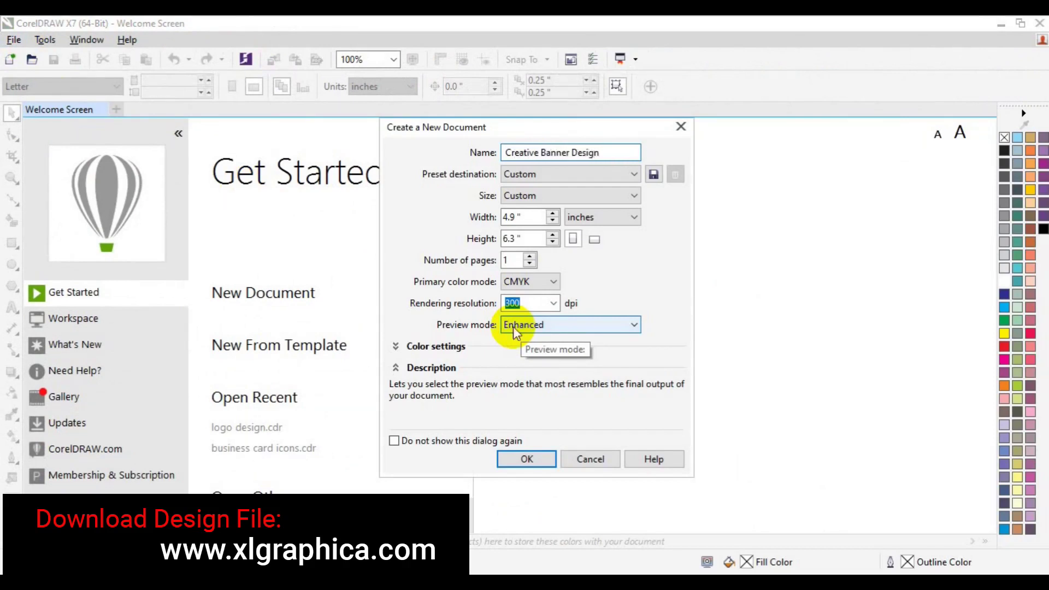
click(503, 458)
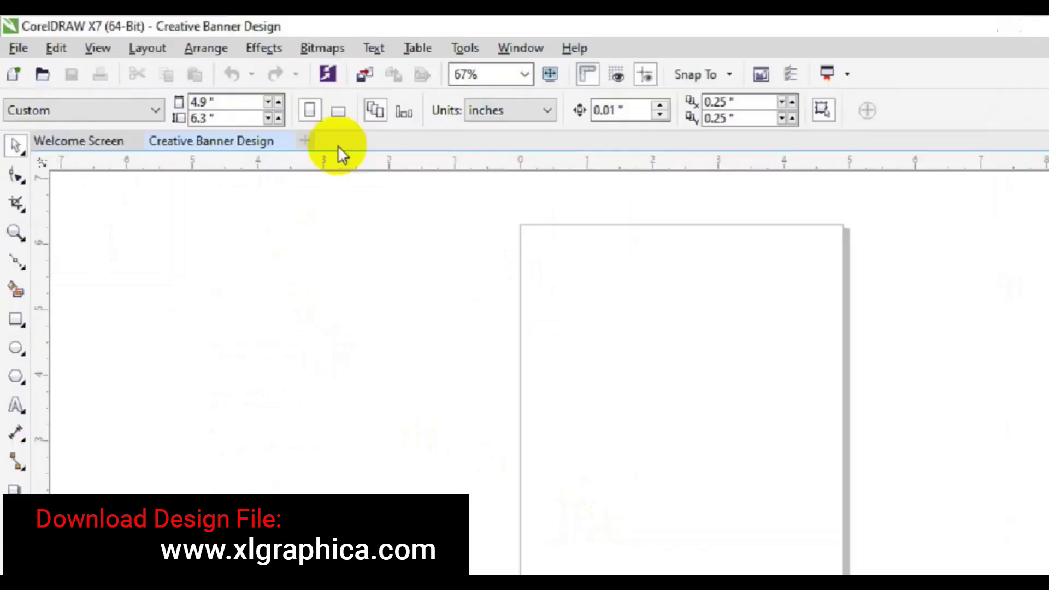
click(338, 111)
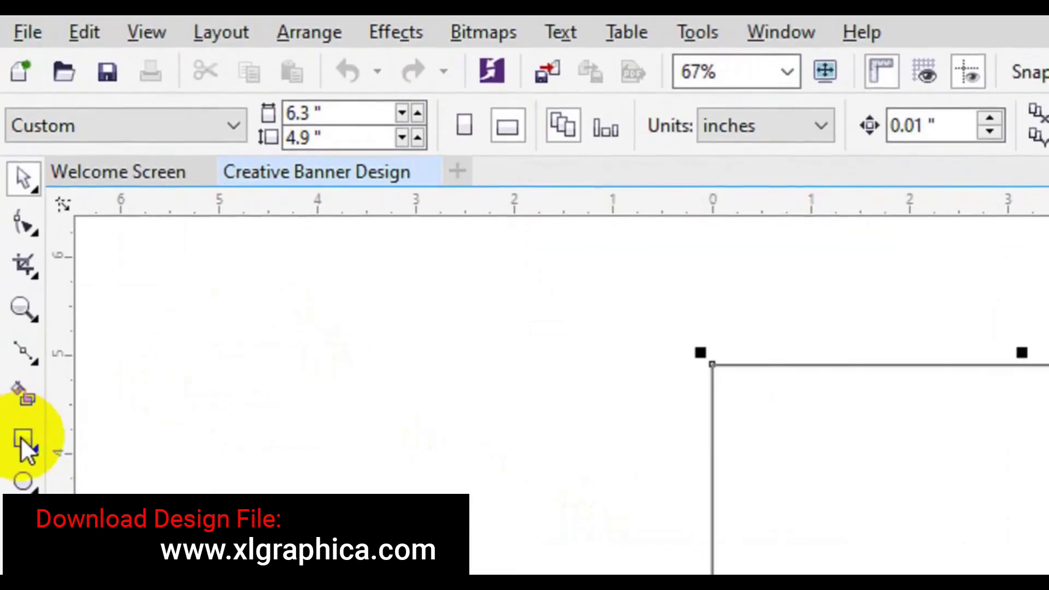
Step: Draw an open V-shaped line pointing left across the page frame, about 2.04 inches wide and 5.6 inches tall
click(30, 361)
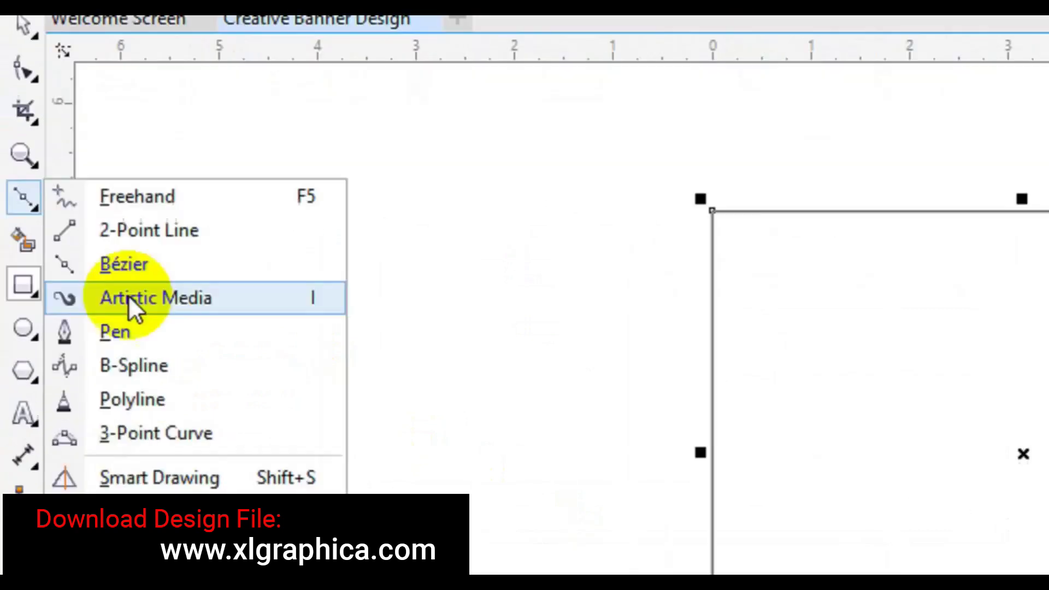
click(132, 401)
click(1048, 261)
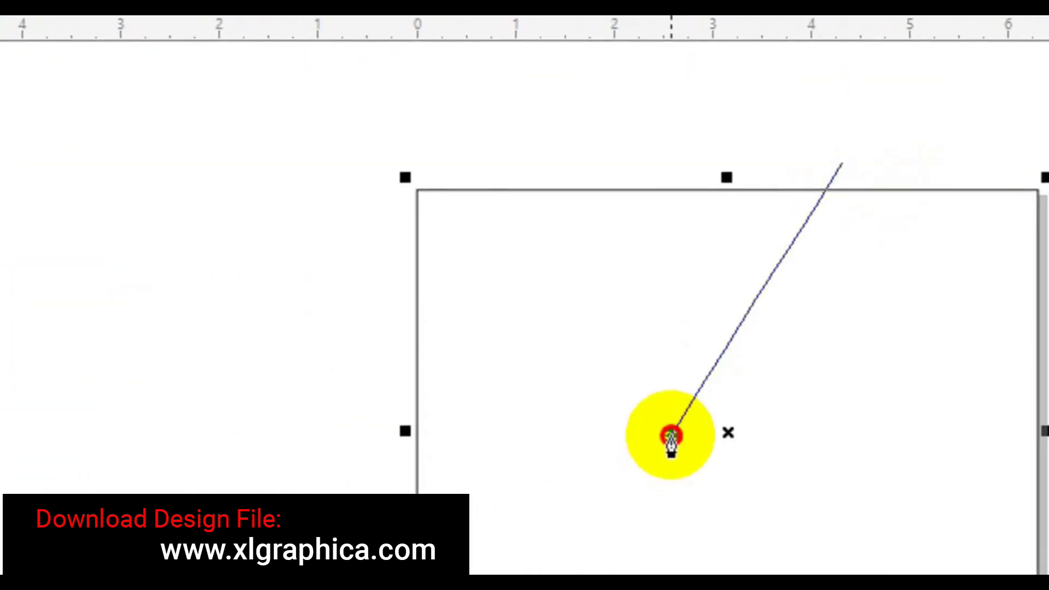
click(671, 444)
click(817, 507)
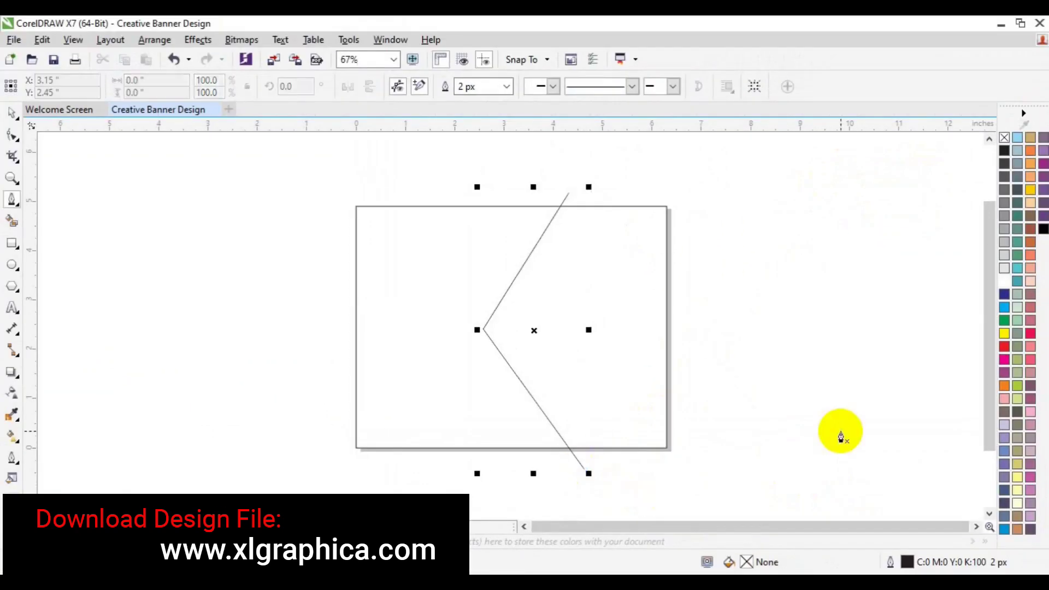
key(space)
Step: Use Smart Fill to create black shapes from the regions on both sides of the V-shaped line
click(12, 220)
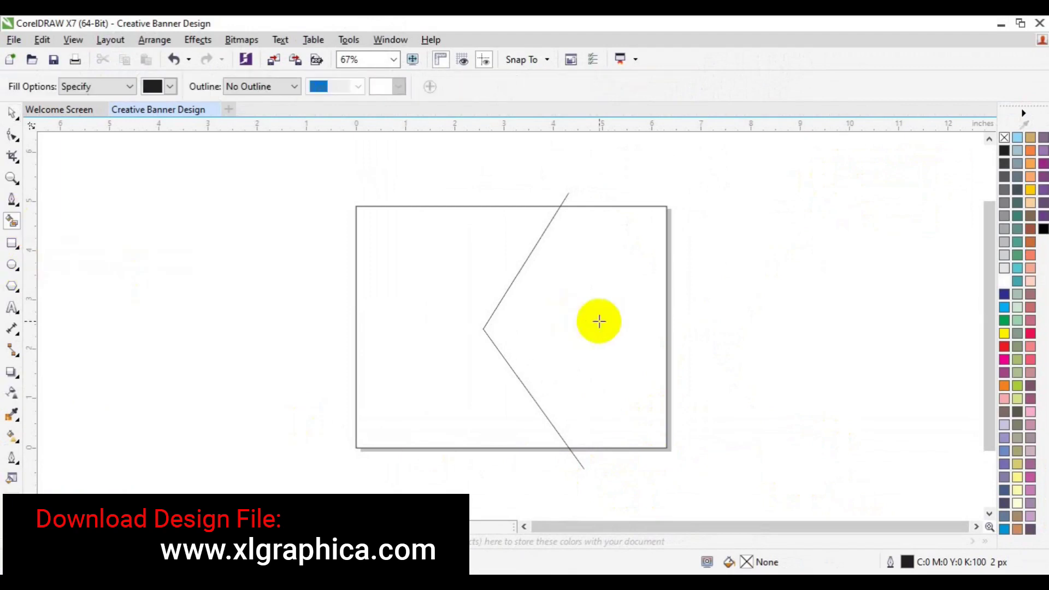
click(598, 323)
key(space)
click(12, 220)
click(396, 337)
key(space)
Step: Recolor the left region pale green (C20 M0 Y20 K0) and delete the V-shaped dividing line
click(1005, 281)
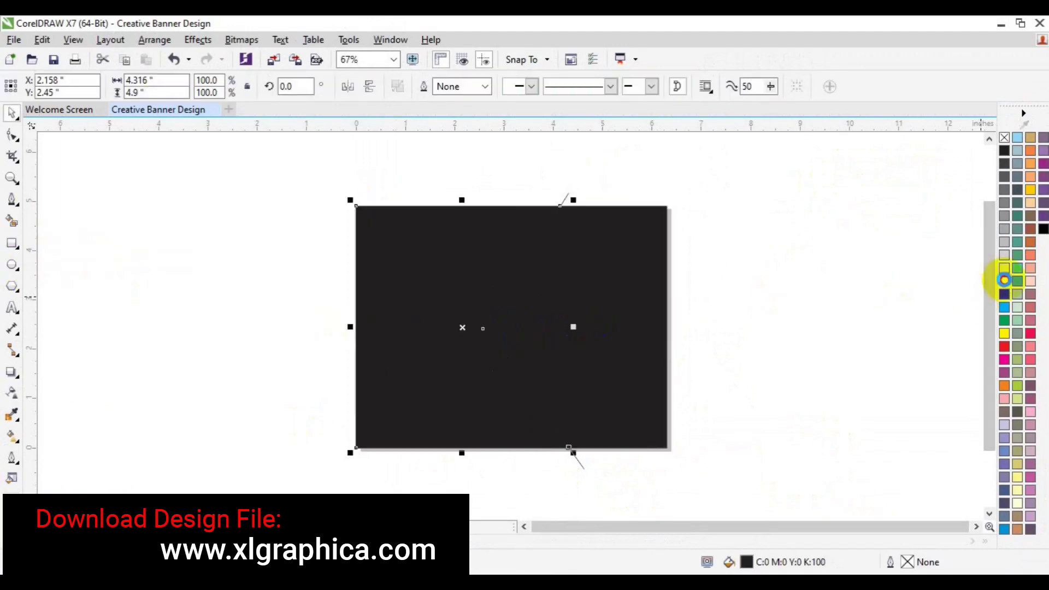
click(1018, 308)
click(569, 197)
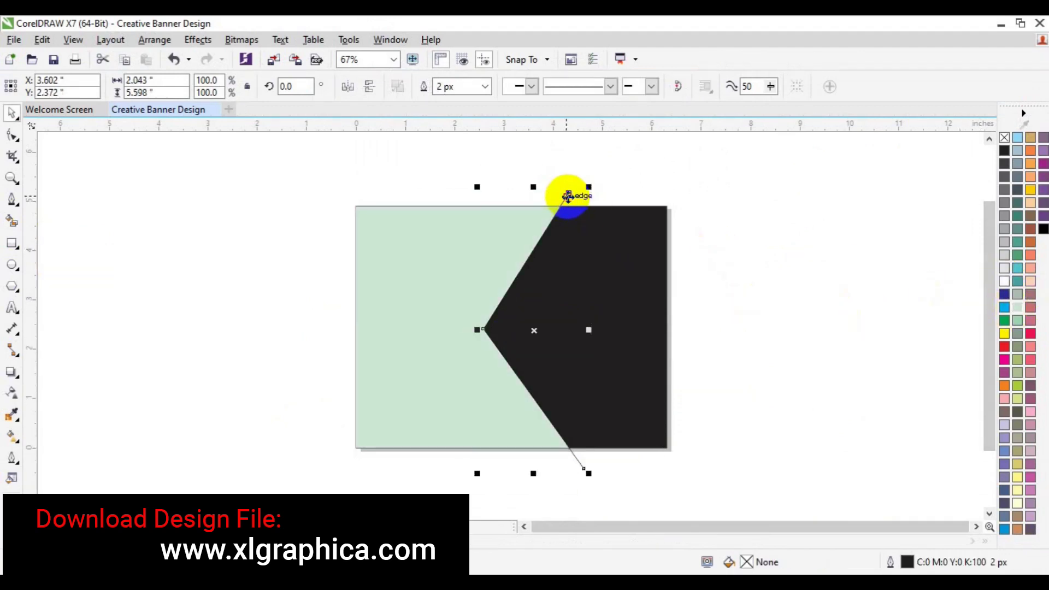
key(Delete)
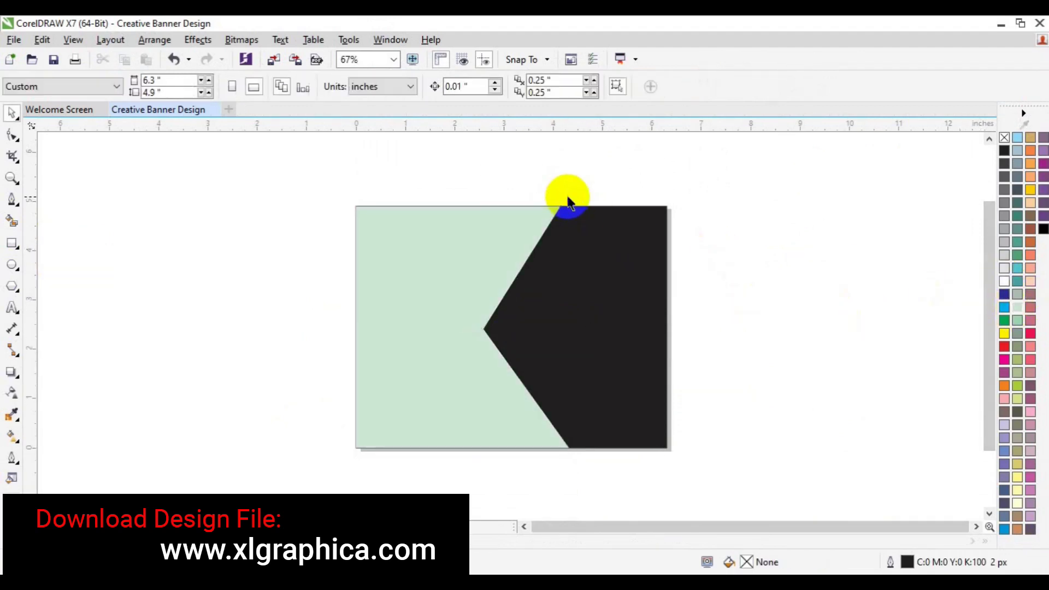
Step: Import car.png from the freepik stockpoto folder and place it across the page at about 5.5 by 3.8 inches
click(273, 62)
scroll(537, 307, down, 5)
scroll(537, 313, down, 10)
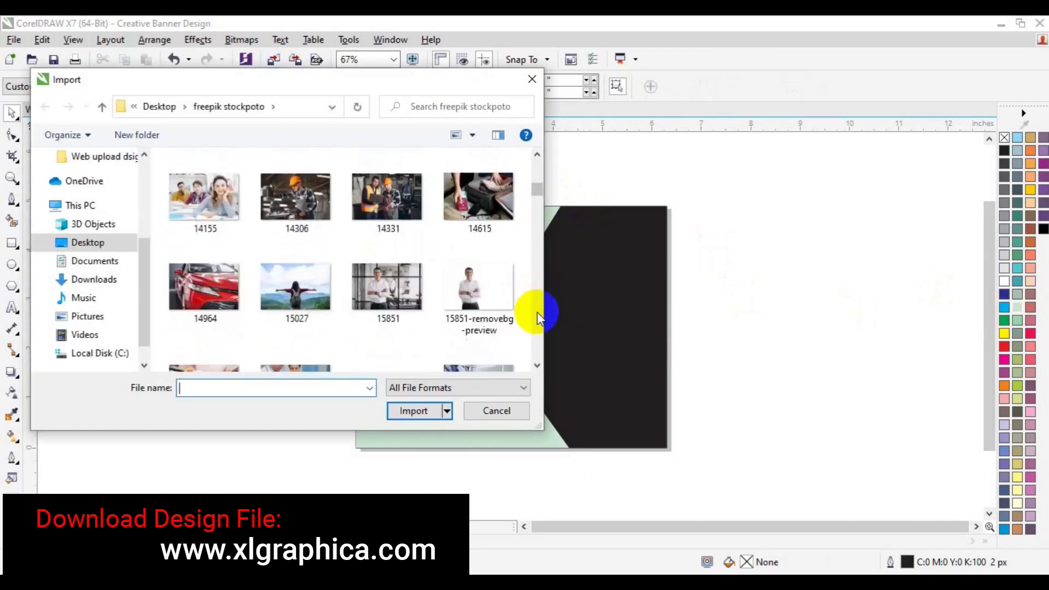
scroll(536, 313, down, 10)
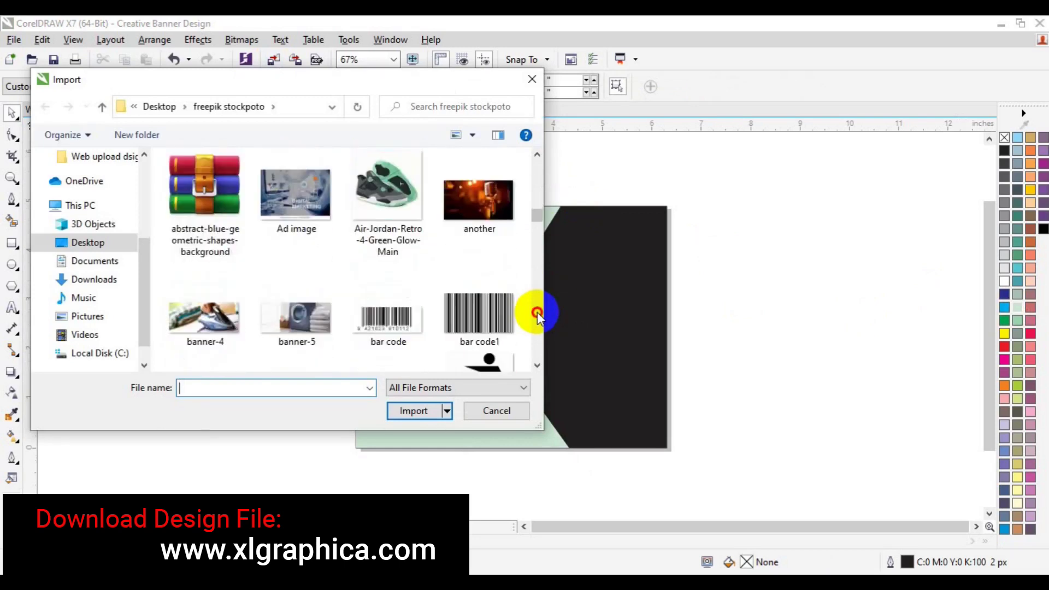
click(376, 213)
click(415, 411)
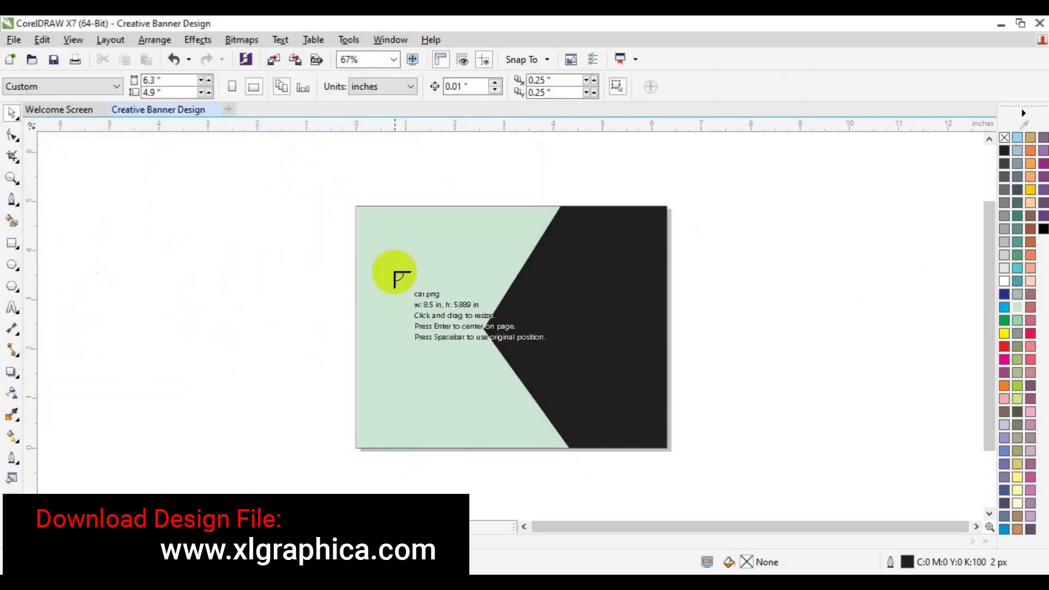
drag(380, 242, 663, 441)
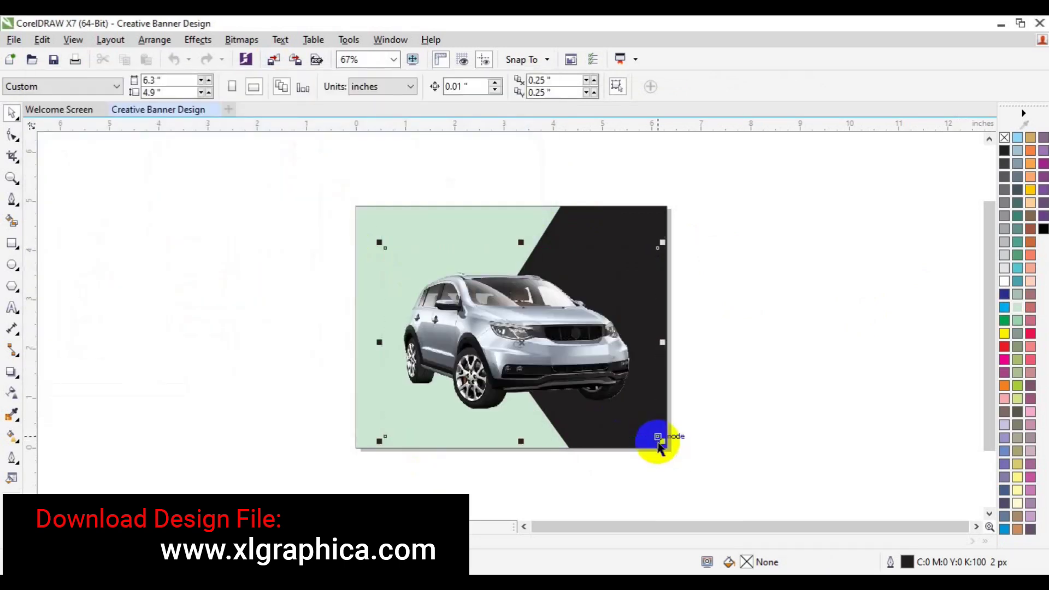
Step: Center the car image on the page and scale it down to about 5.16 by 3.58 inches
click(737, 385)
drag(523, 383, 512, 368)
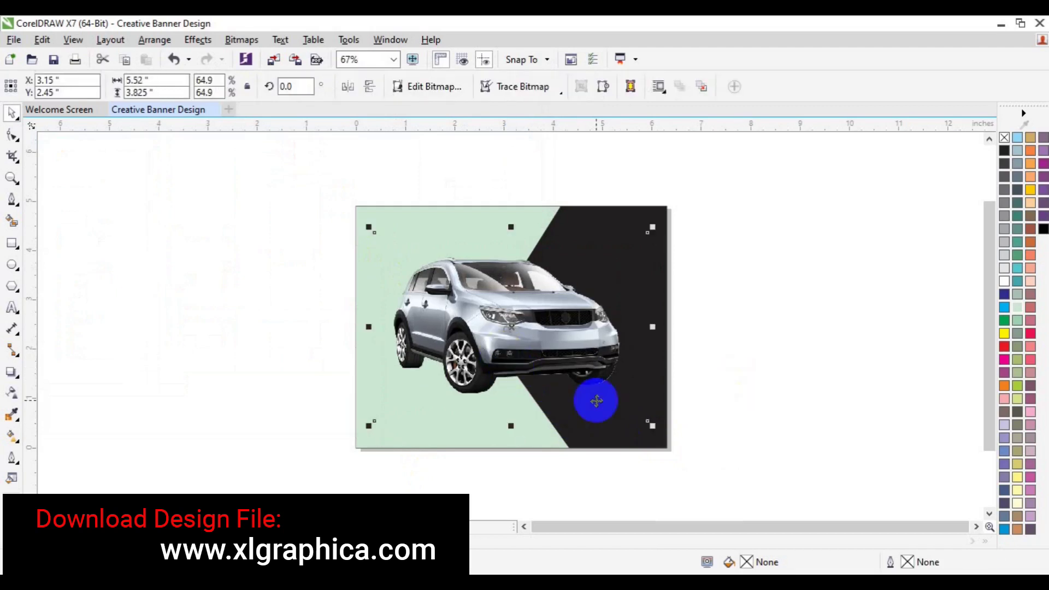
mouse_move(648, 422)
mouse_down()
mouse_move(634, 414)
mouse_move(640, 423)
mouse_up()
key(ctrl+z)
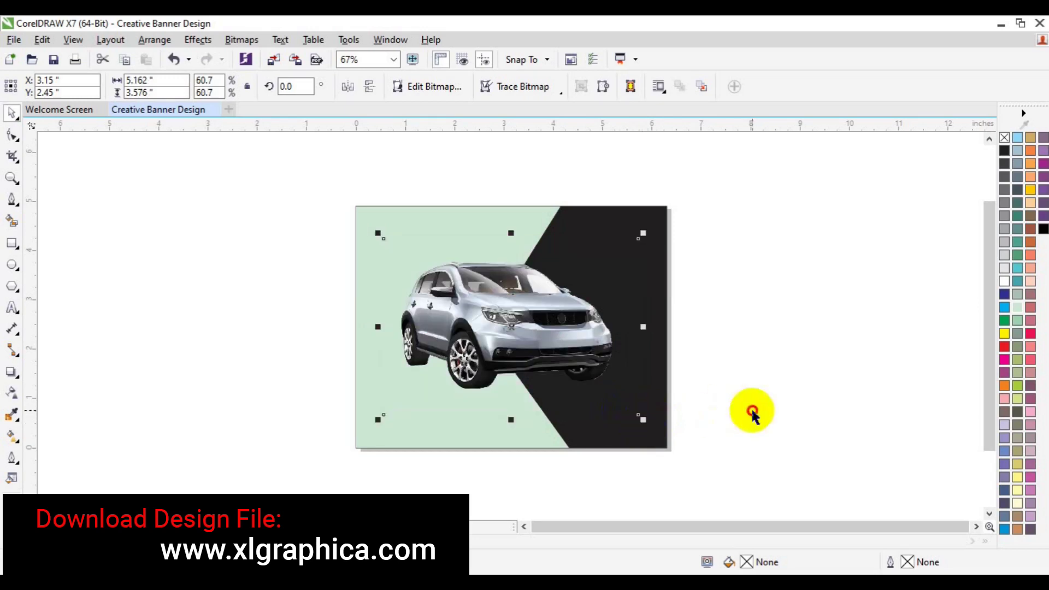
click(801, 443)
Step: Apply a linear fountain fill to the left region and set its right end color to yellow #FAE103
click(487, 434)
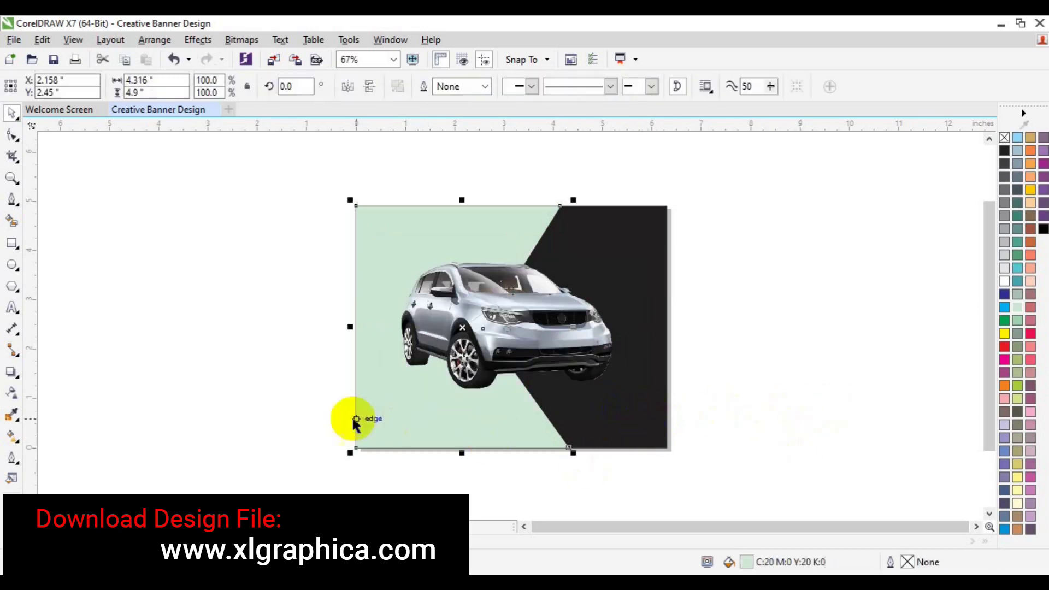
click(12, 436)
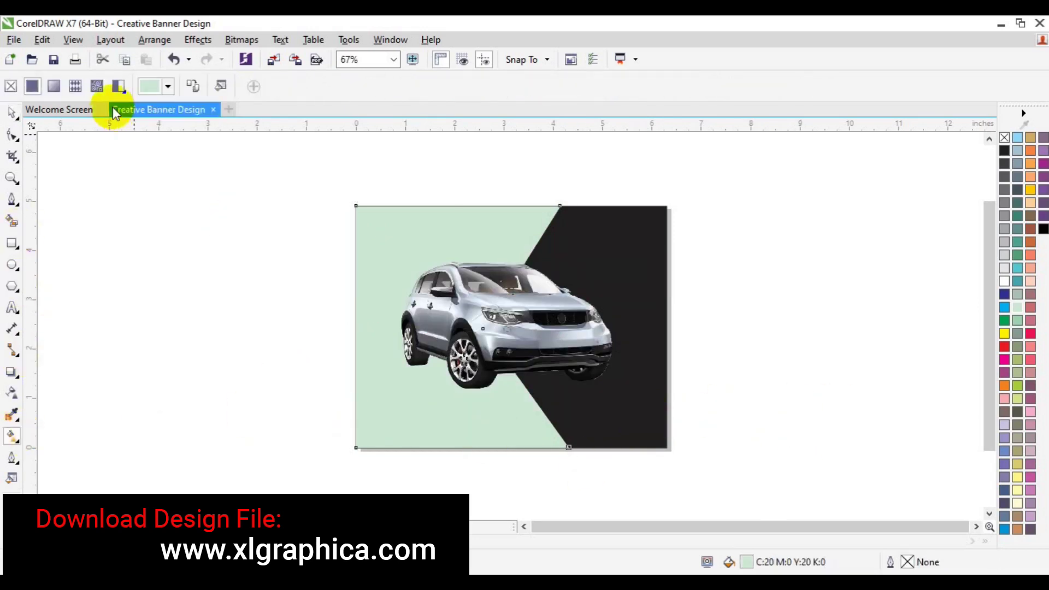
click(53, 86)
click(568, 326)
click(541, 352)
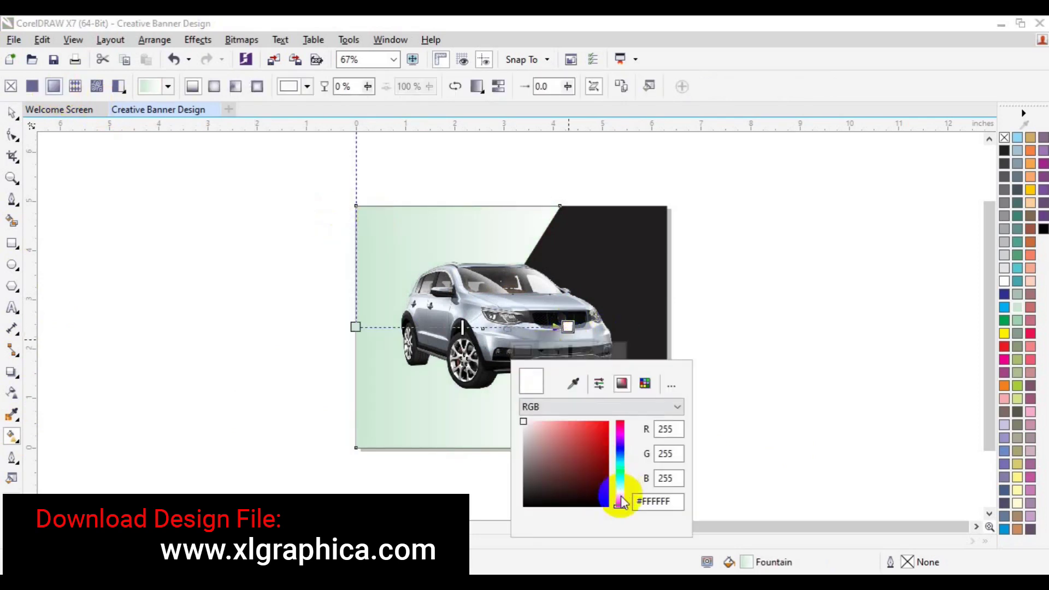
drag(622, 501, 621, 495)
click(607, 424)
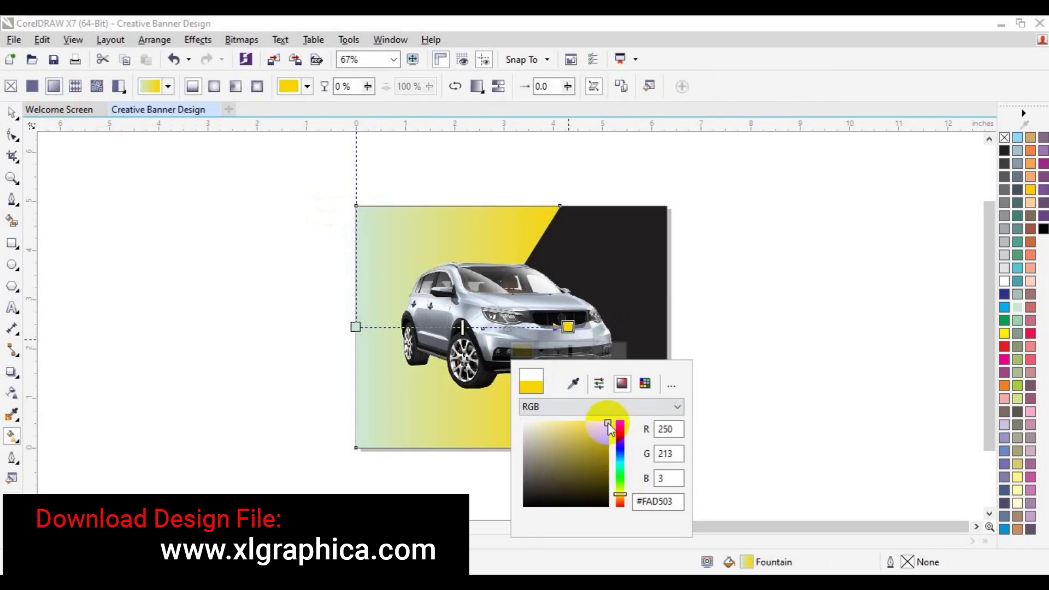
click(623, 494)
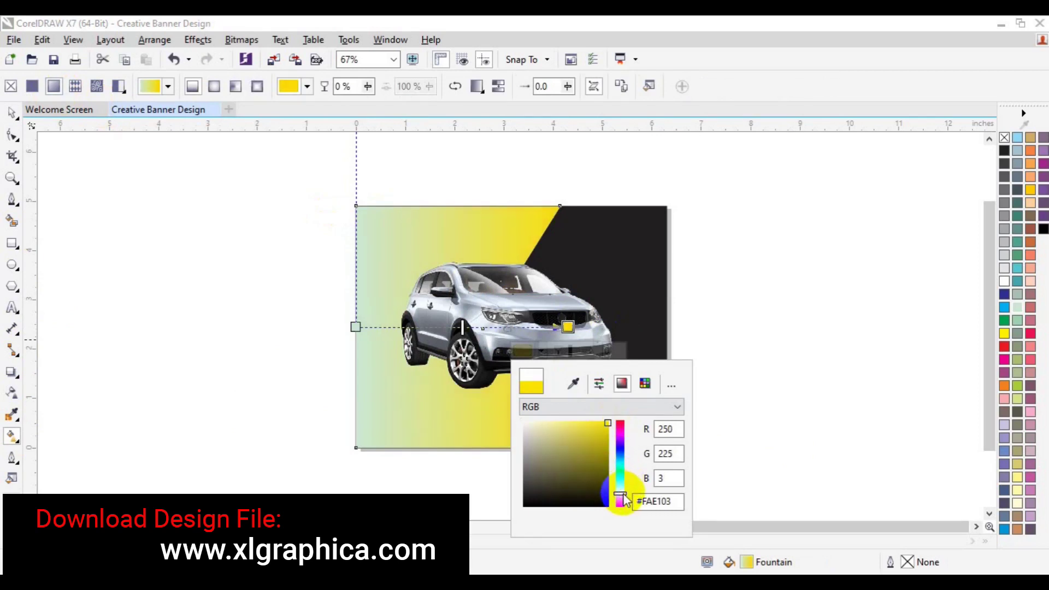
Step: Set the left end color of the left region's gradient to red, C1 M100 Y100
click(356, 327)
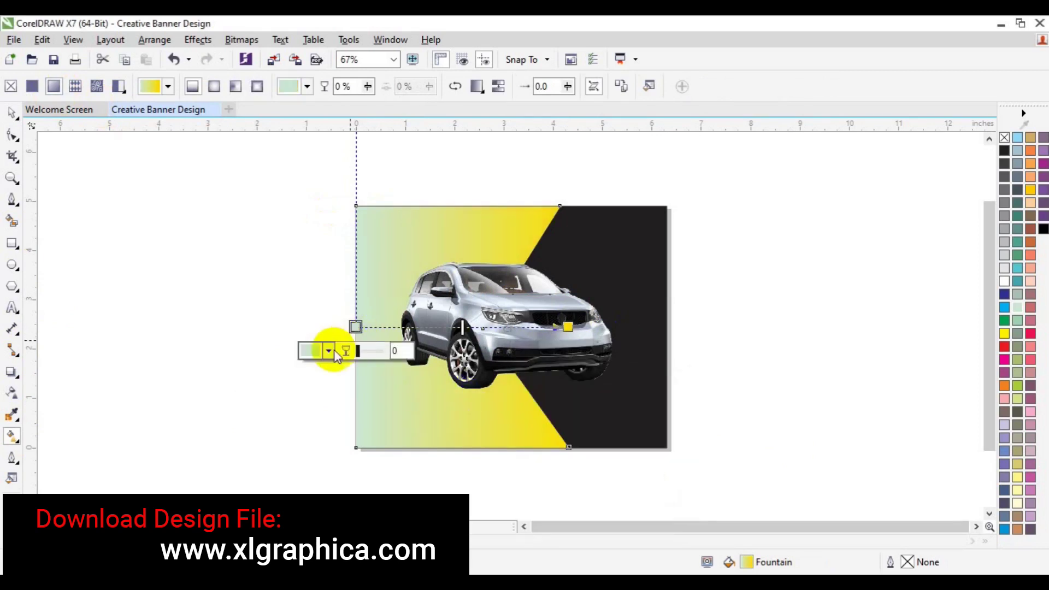
drag(411, 479, 410, 454)
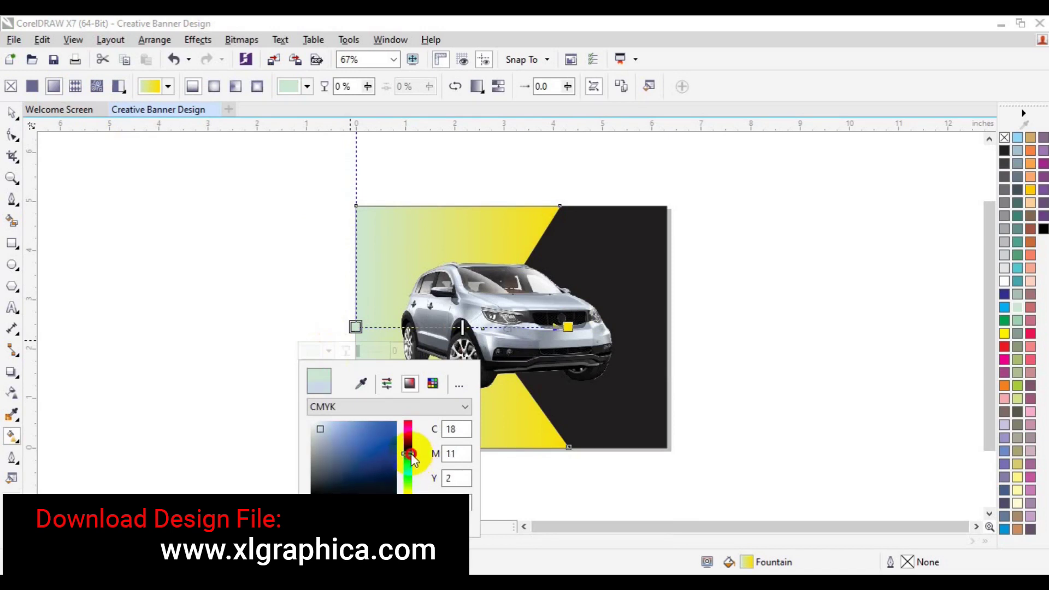
click(387, 429)
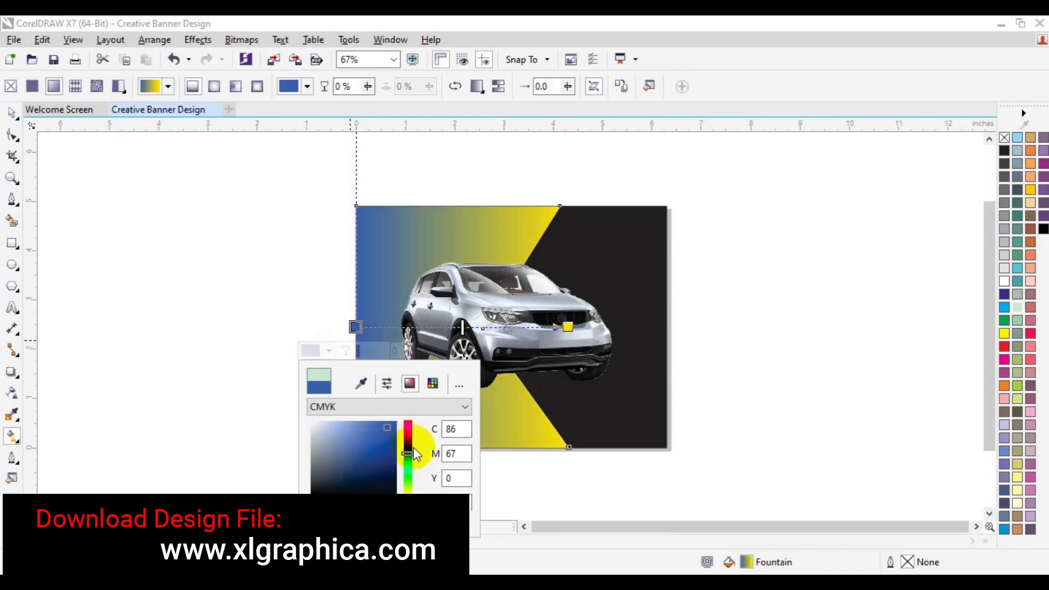
drag(414, 448, 412, 413)
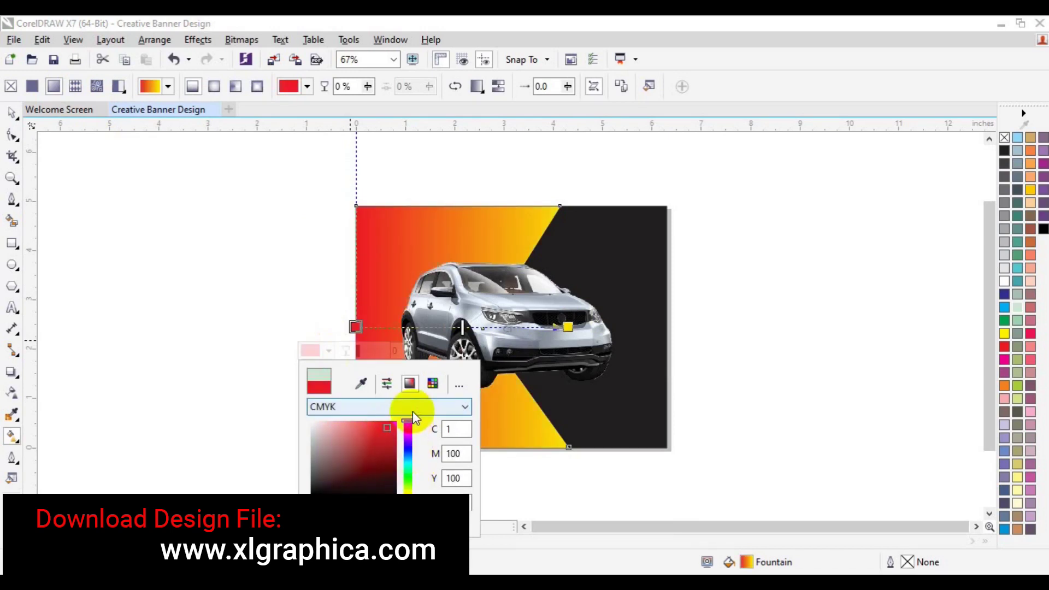
Step: Apply an elliptical fountain fill to the right black region and set its outer color to dark blue C100 M76 Y38 K36
click(603, 291)
click(657, 208)
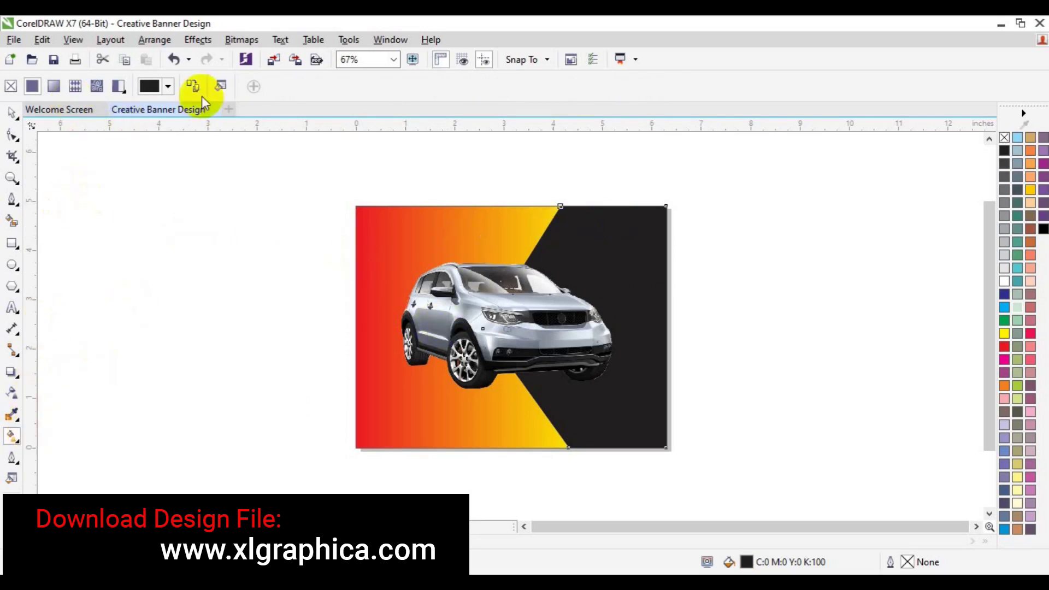
click(54, 87)
click(214, 87)
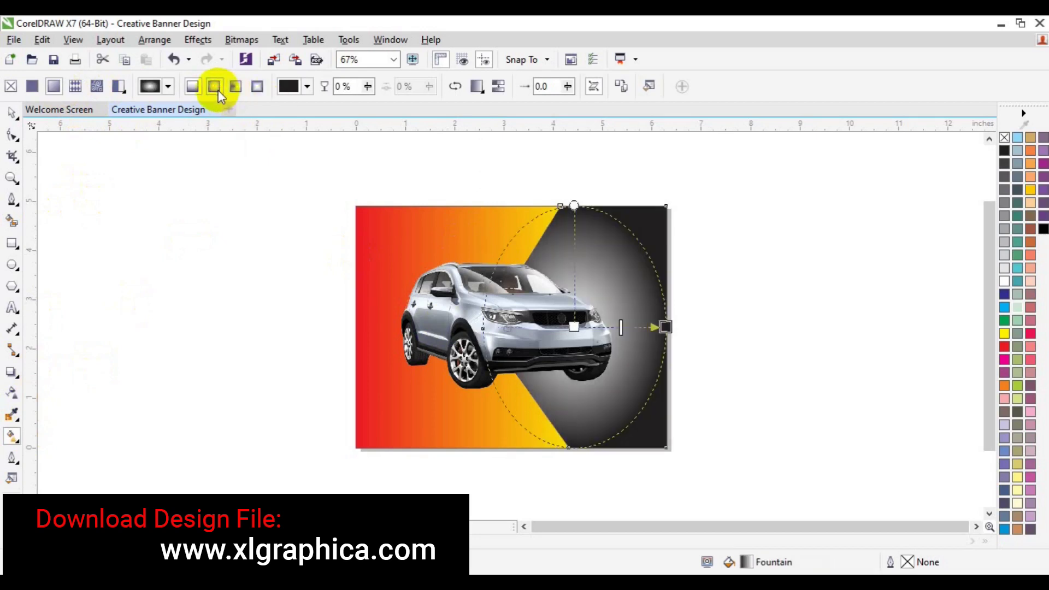
click(665, 327)
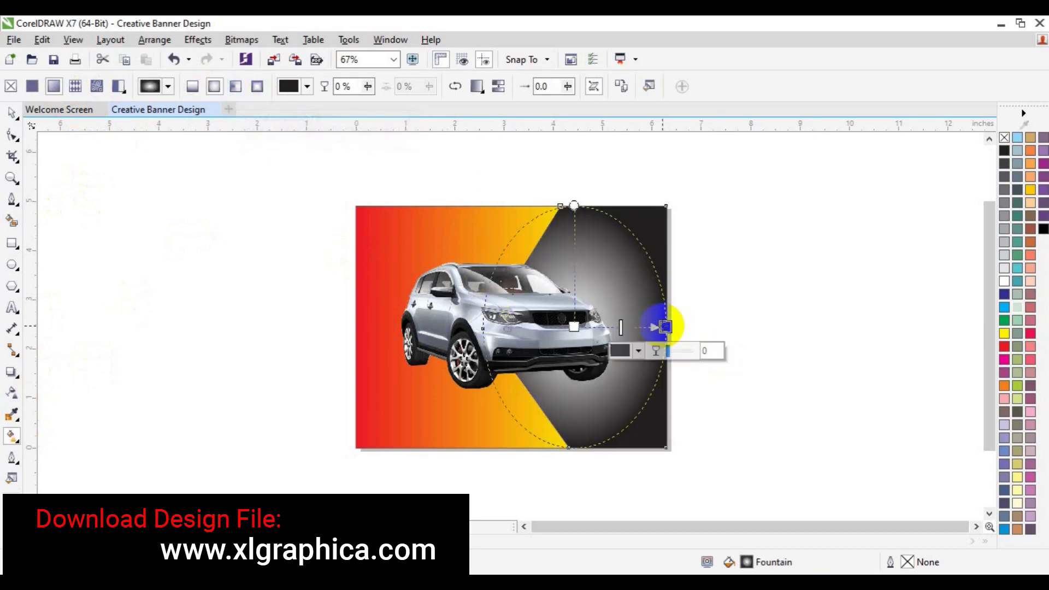
click(639, 351)
click(719, 458)
click(698, 473)
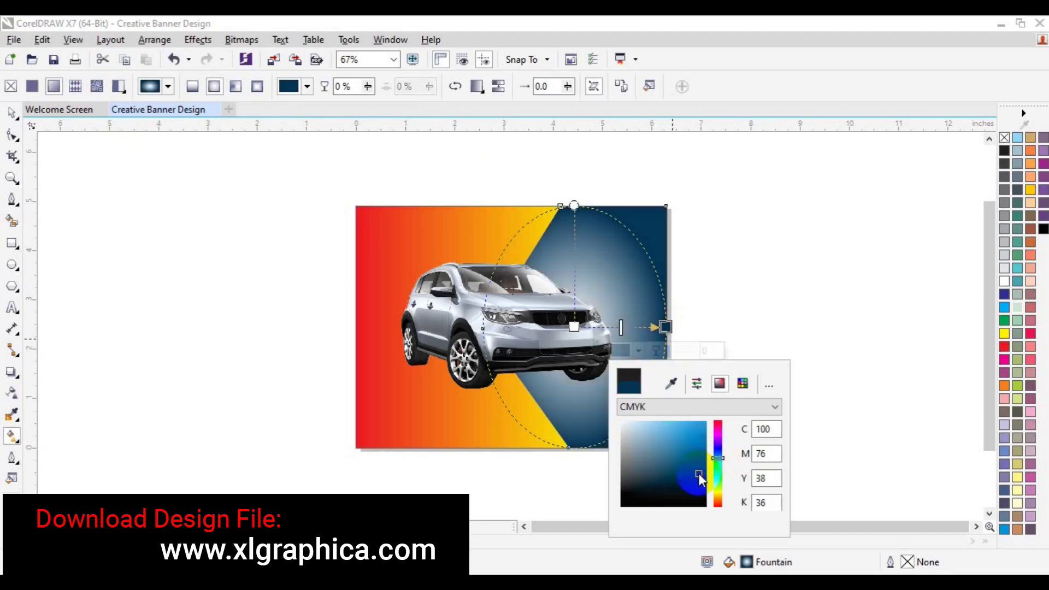
Step: Set the center color of the right region's elliptical gradient to near-black blue #020F1A and deselect the shape
click(576, 327)
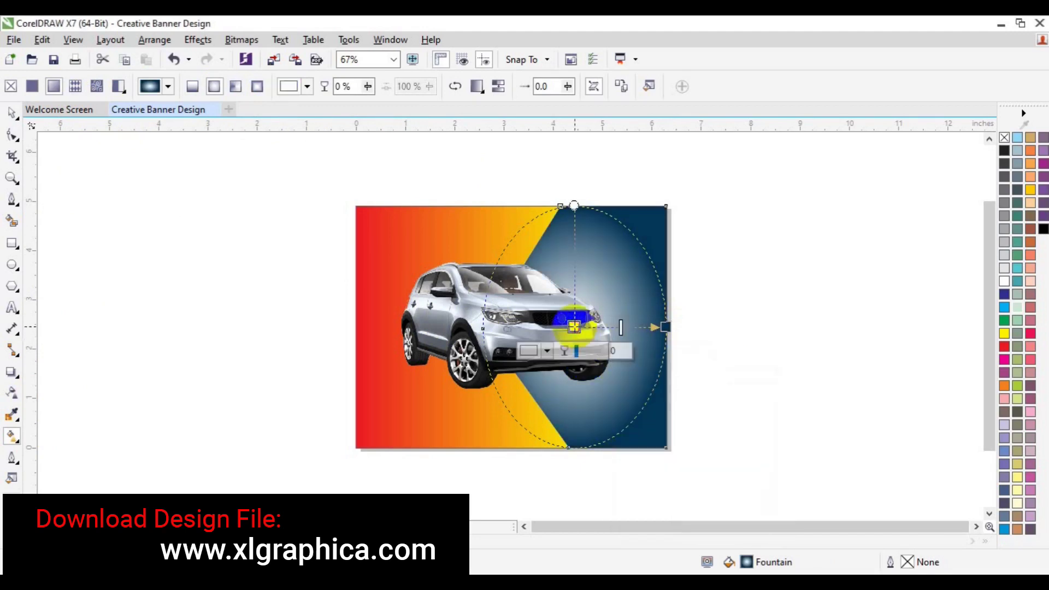
click(549, 352)
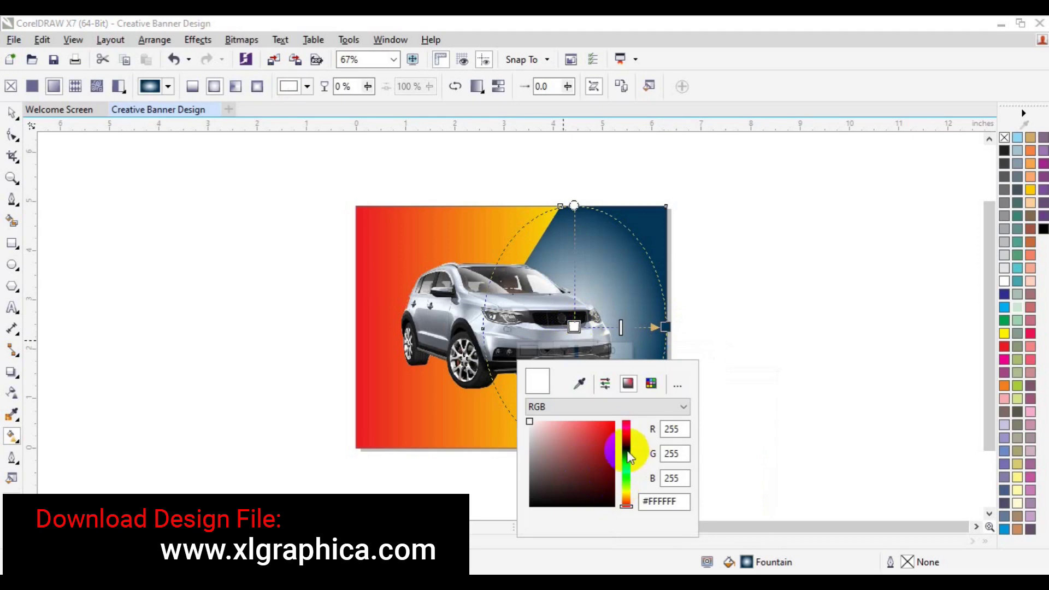
click(626, 457)
click(608, 499)
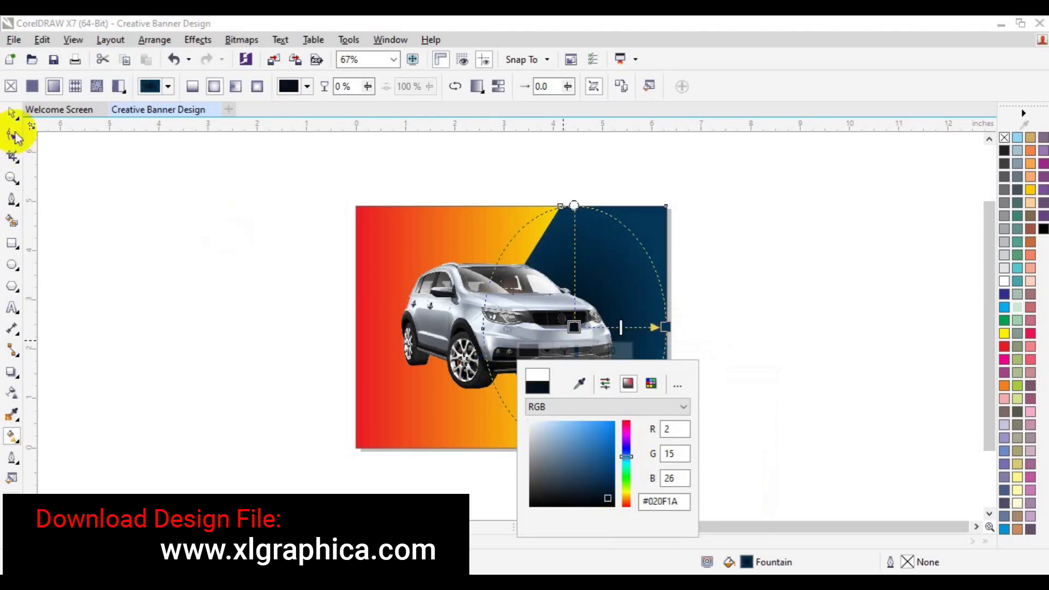
click(11, 112)
click(266, 396)
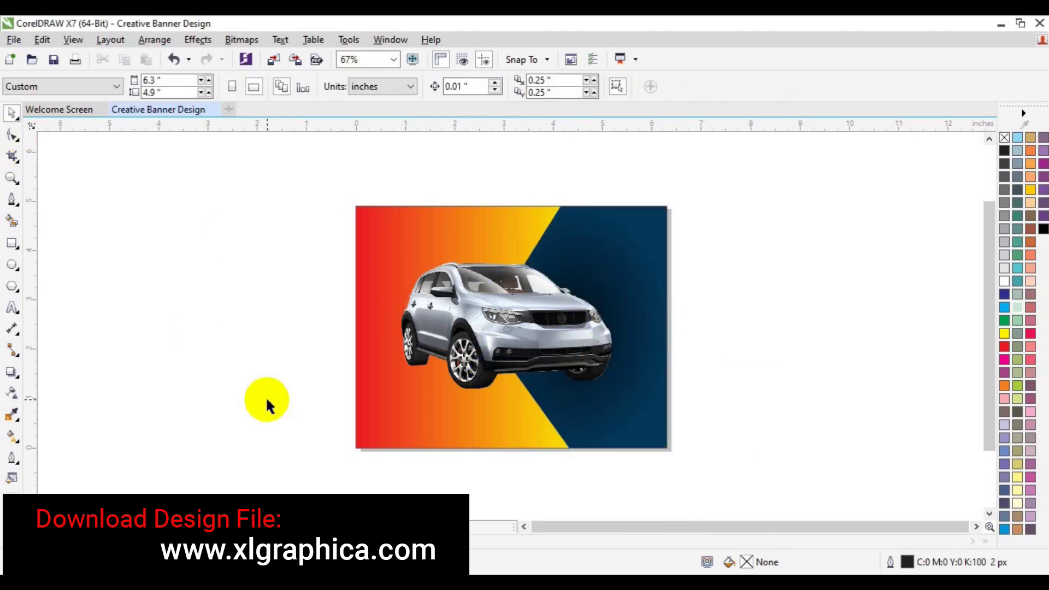
Step: Crop the empty areas on both sides of the car image by moving its side boundary nodes inward with the Shape tool
click(577, 359)
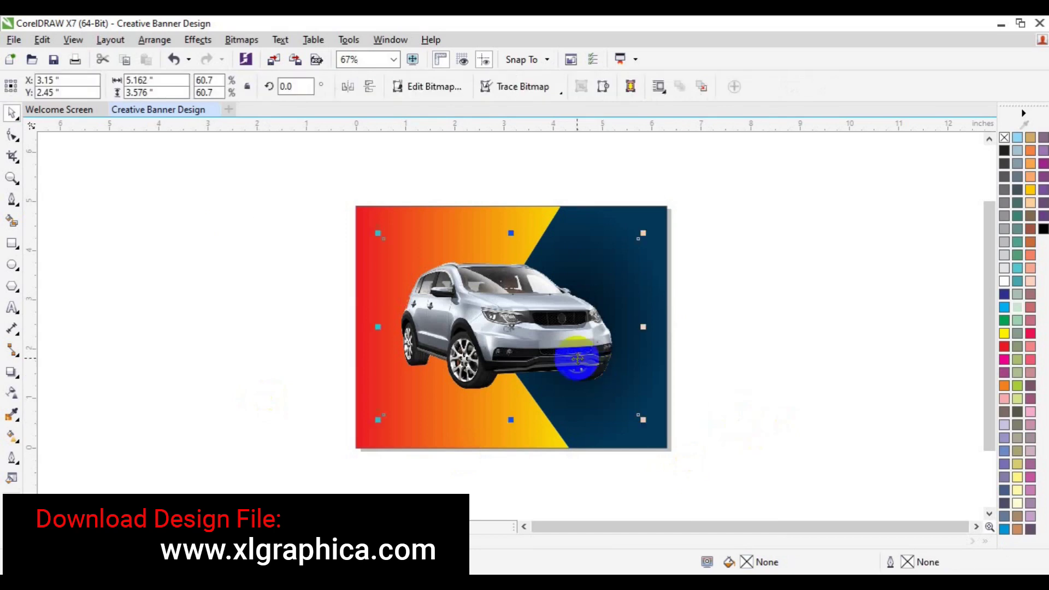
click(11, 135)
drag(281, 162, 423, 432)
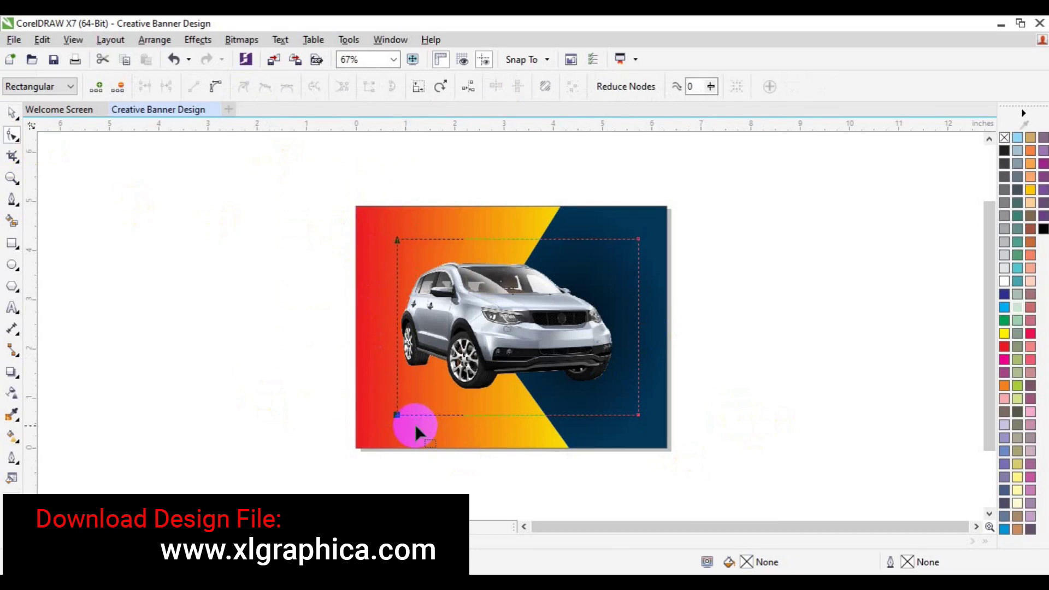
drag(759, 177, 601, 437)
key(Left)
key(Left)
key(Left)
key(Left)
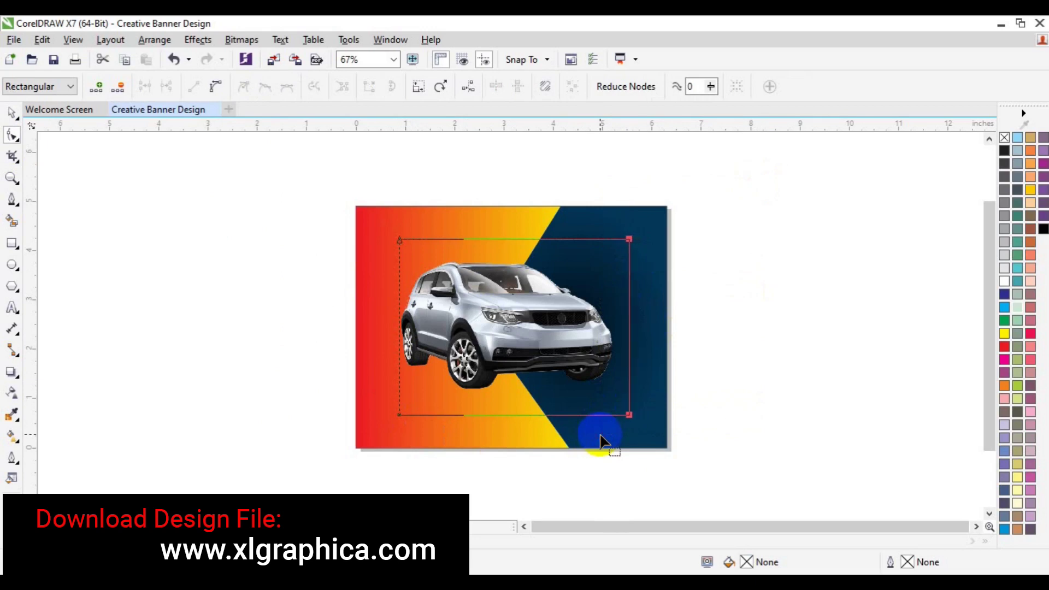
key(Left)
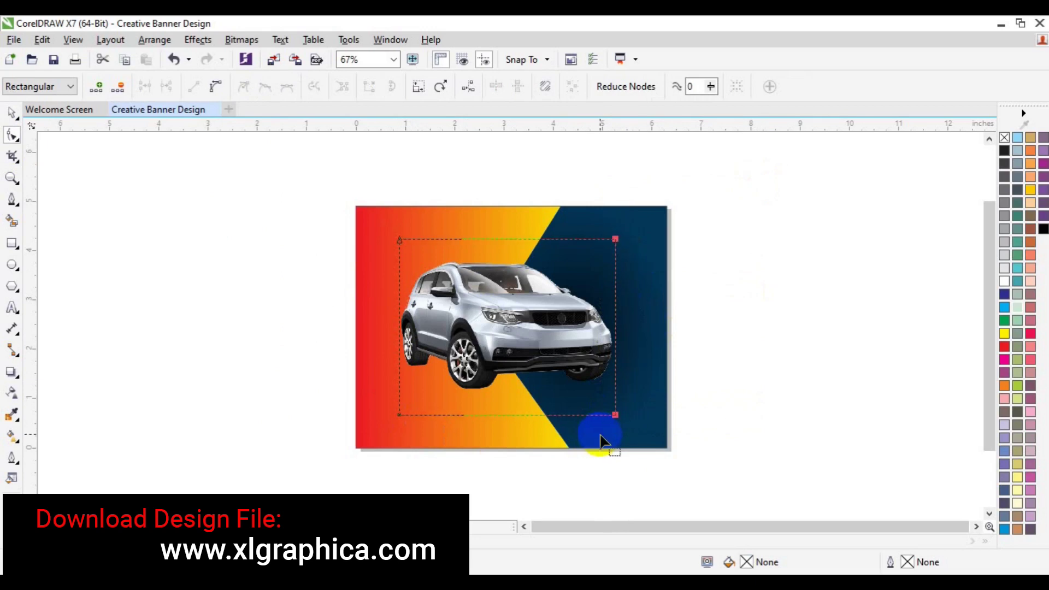
Step: Crop the empty areas above and below the car by moving the image's boundary nodes inward, and save the file
drag(299, 389, 678, 489)
key(Up)
key(Up)
key(Up)
key(Up)
key(Up)
key(Up)
drag(323, 206, 658, 282)
key(Down)
key(Down)
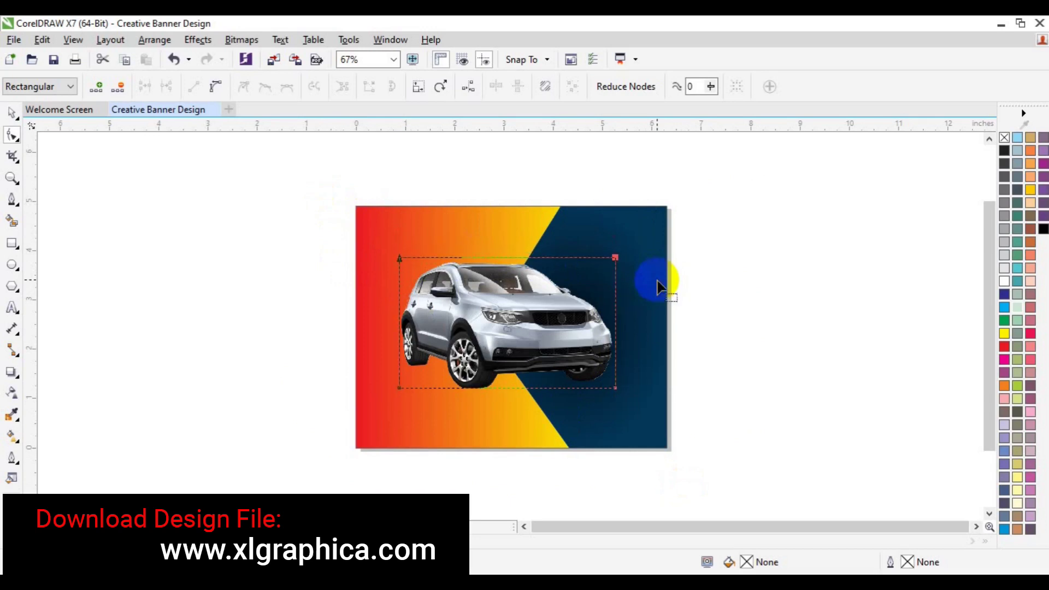
key(space)
click(732, 328)
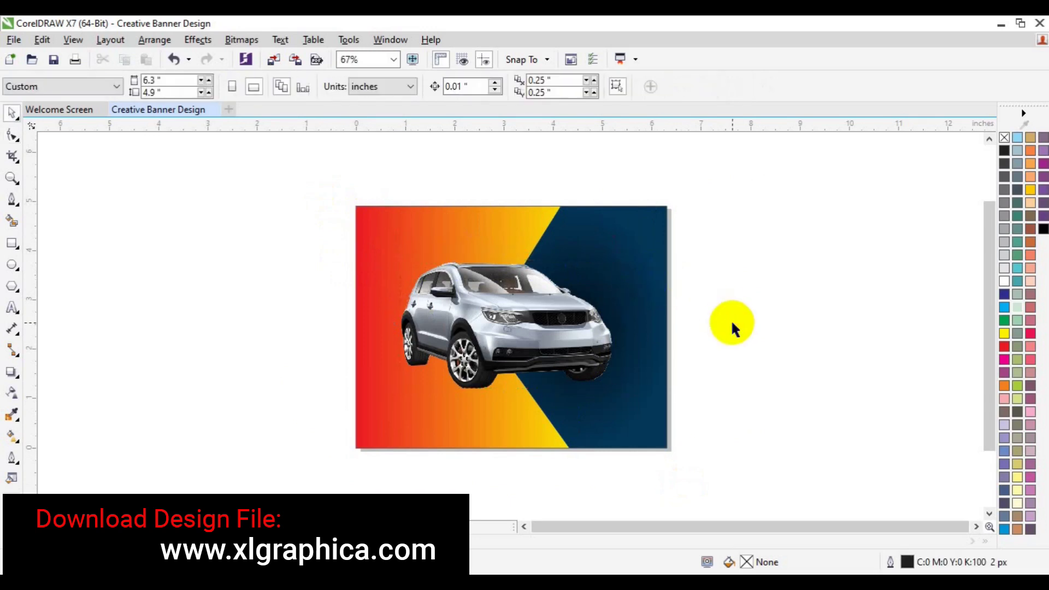
key(ctrl+s)
Step: Add the artistic text "CAR RENTAL" beside the banner and set its font to Lato Black (Italic)
click(12, 309)
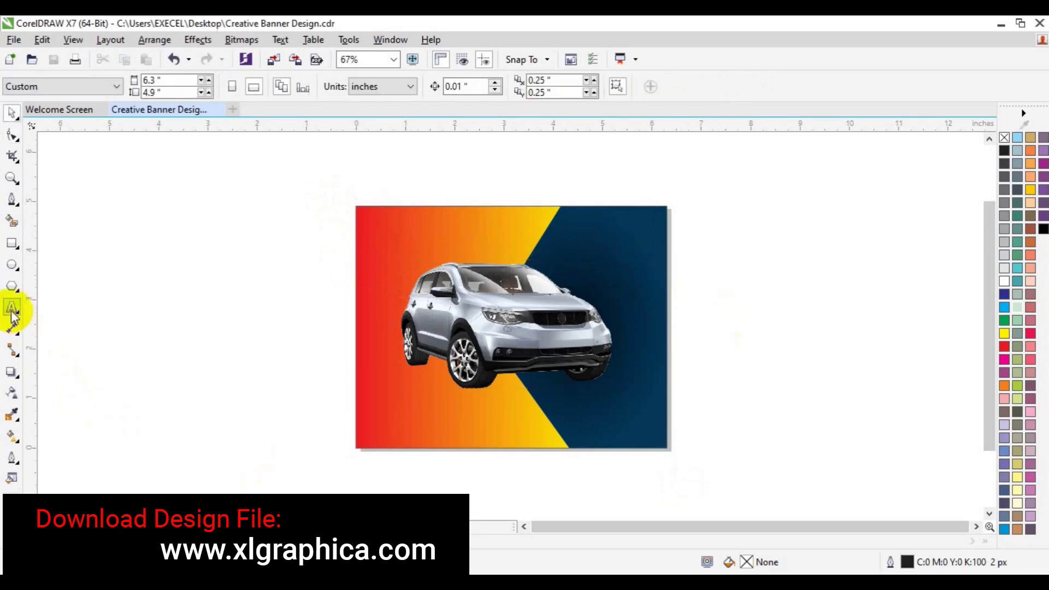
click(157, 329)
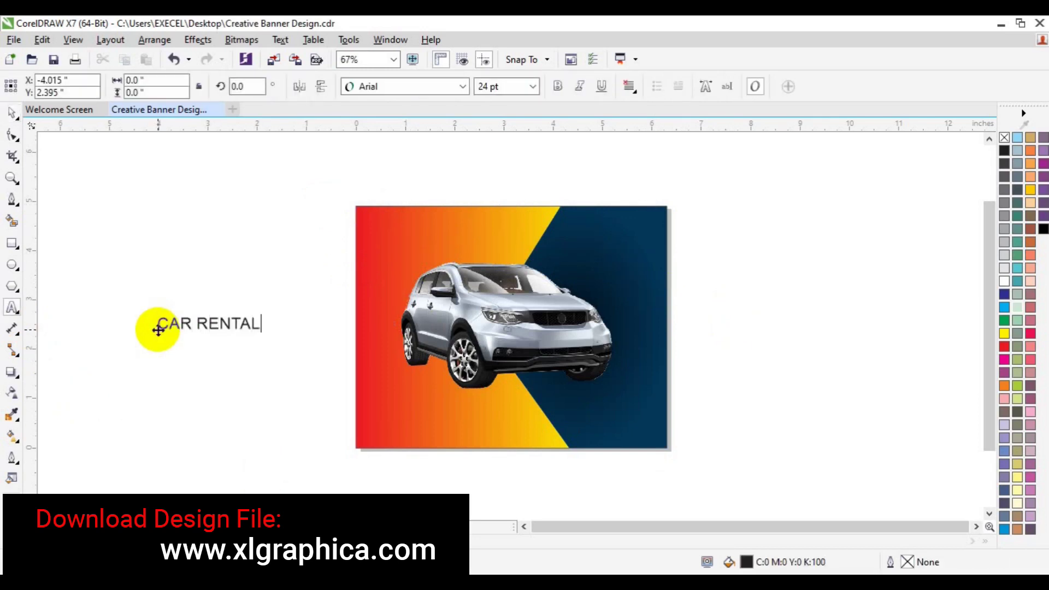
triple_click(158, 327)
click(463, 87)
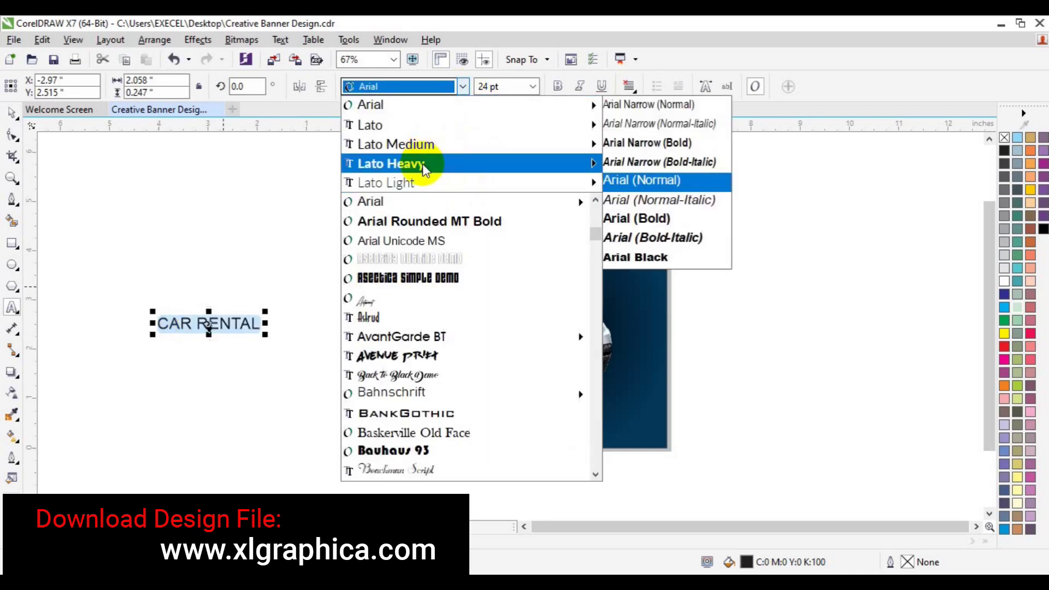
mouse_move(422, 163)
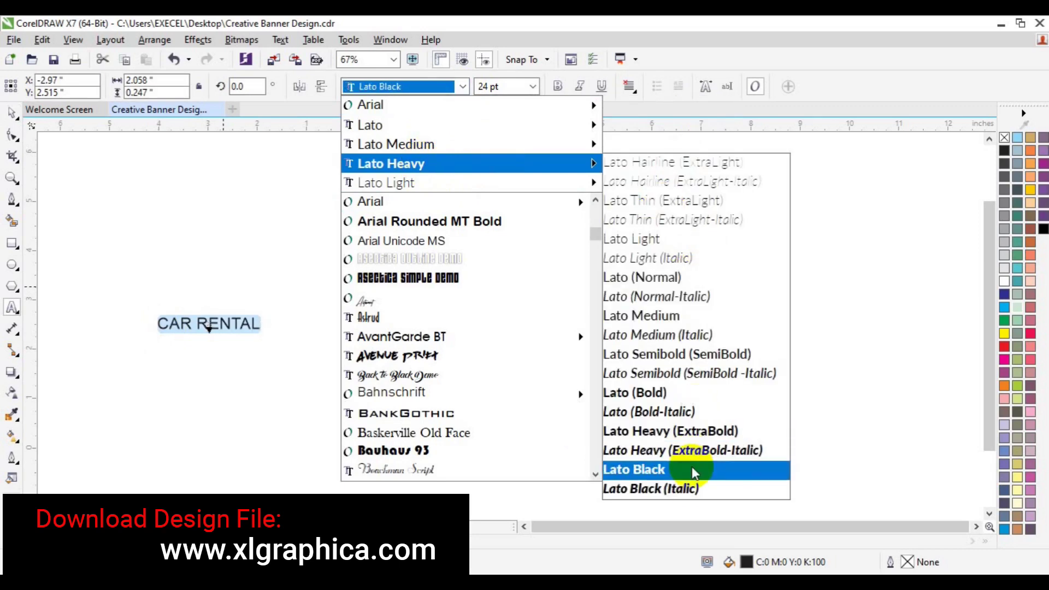
click(684, 487)
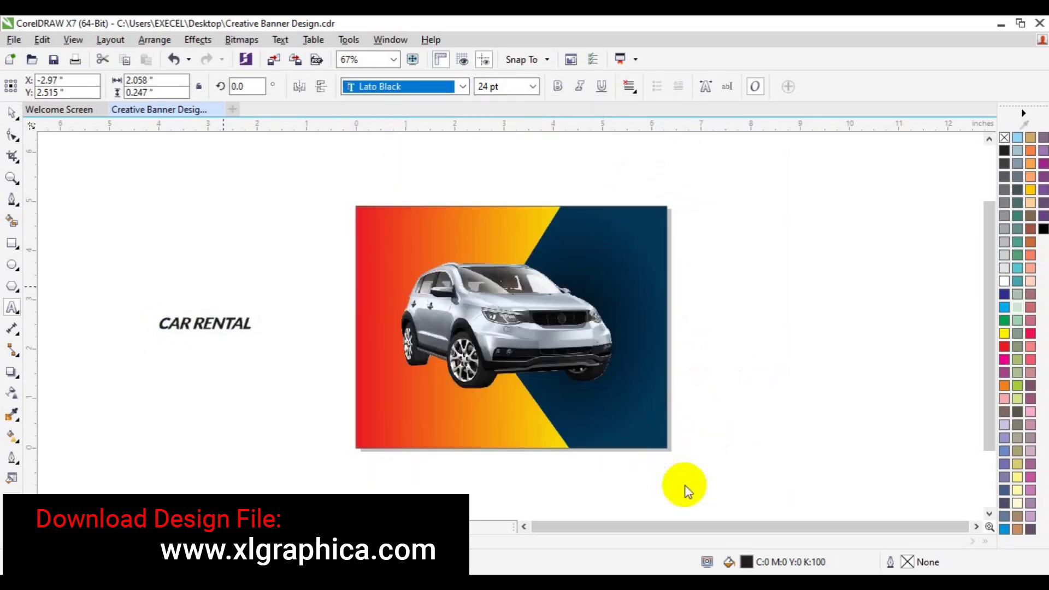
Step: Set the CAR RENTAL text to 72 pt, fill it white, and place it horizontally centred over the car's roof
click(532, 88)
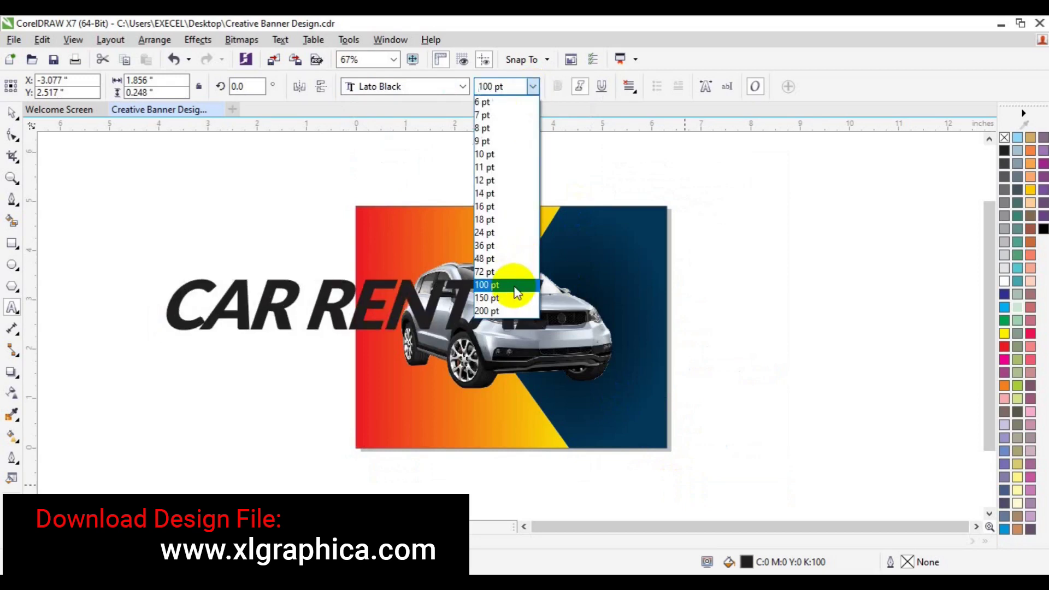
click(513, 273)
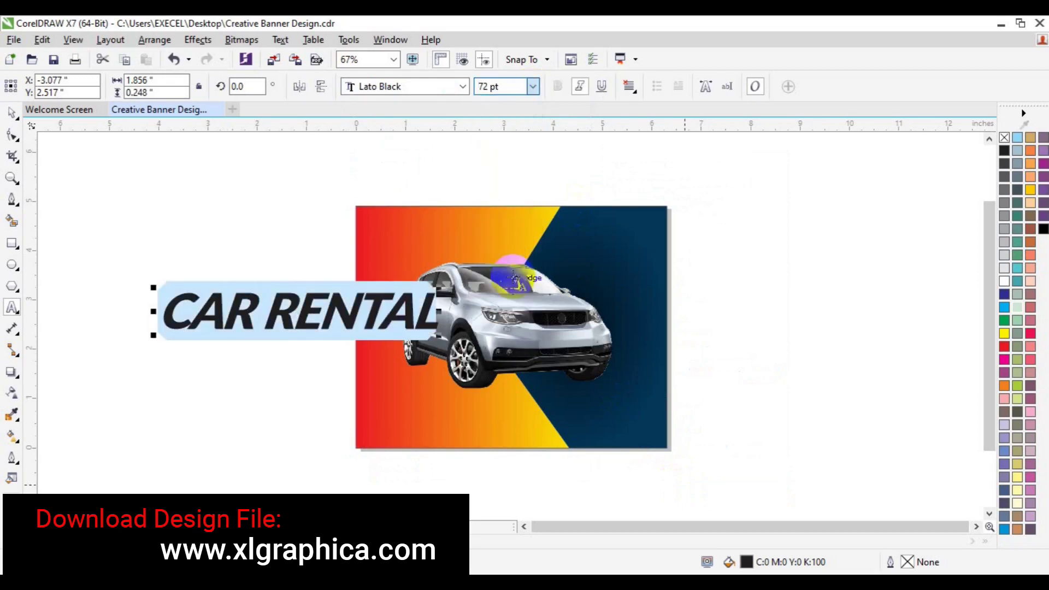
click(12, 117)
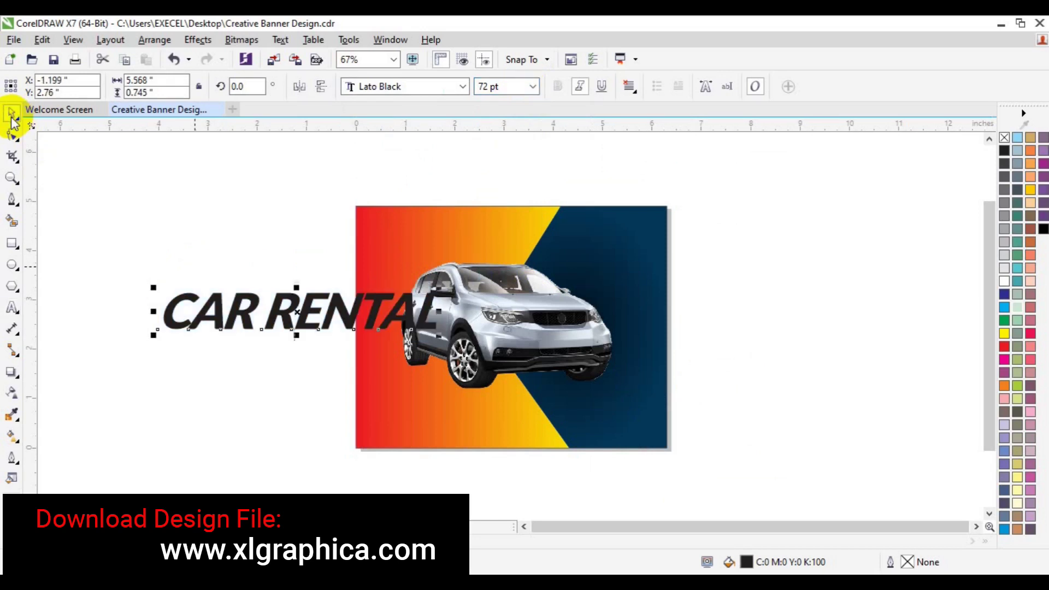
key(p)
click(1005, 281)
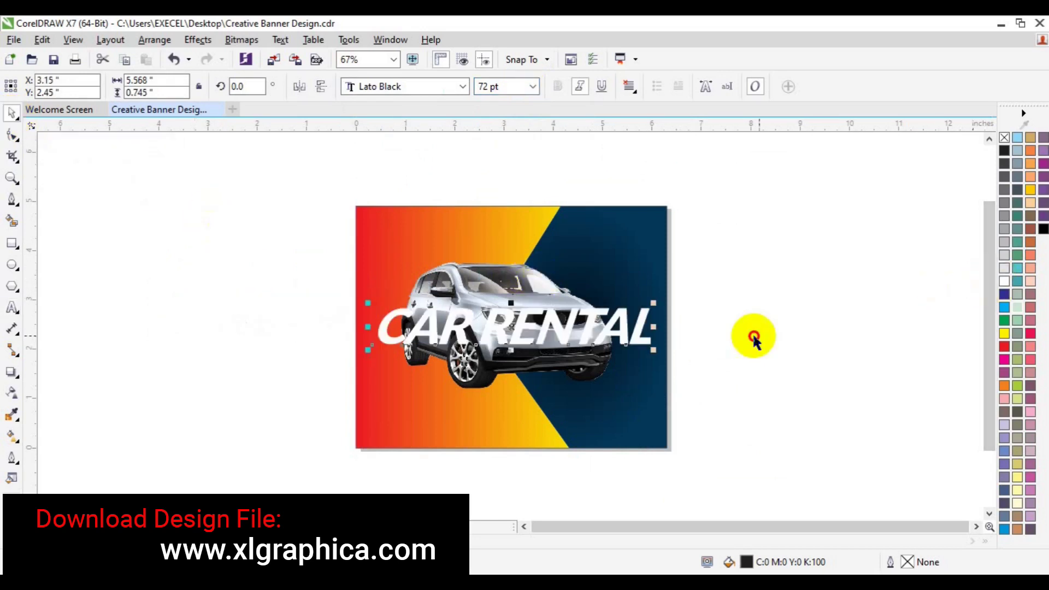
drag(532, 321, 510, 260)
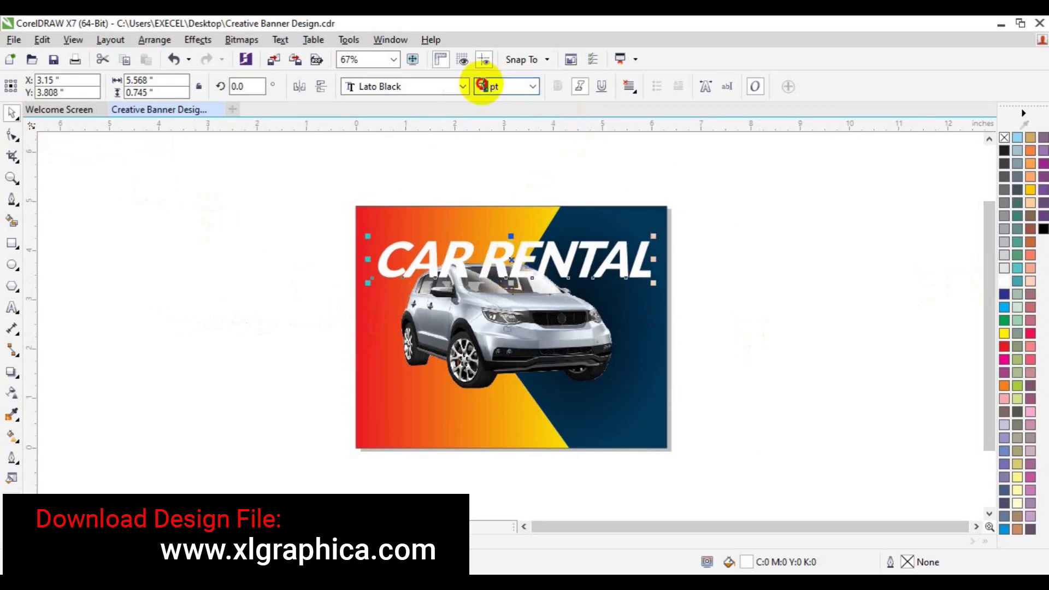
Step: Reduce the CAR RENTAL text to 50 pt and place it horizontally centred over the car's roof
text(50)
key(Return)
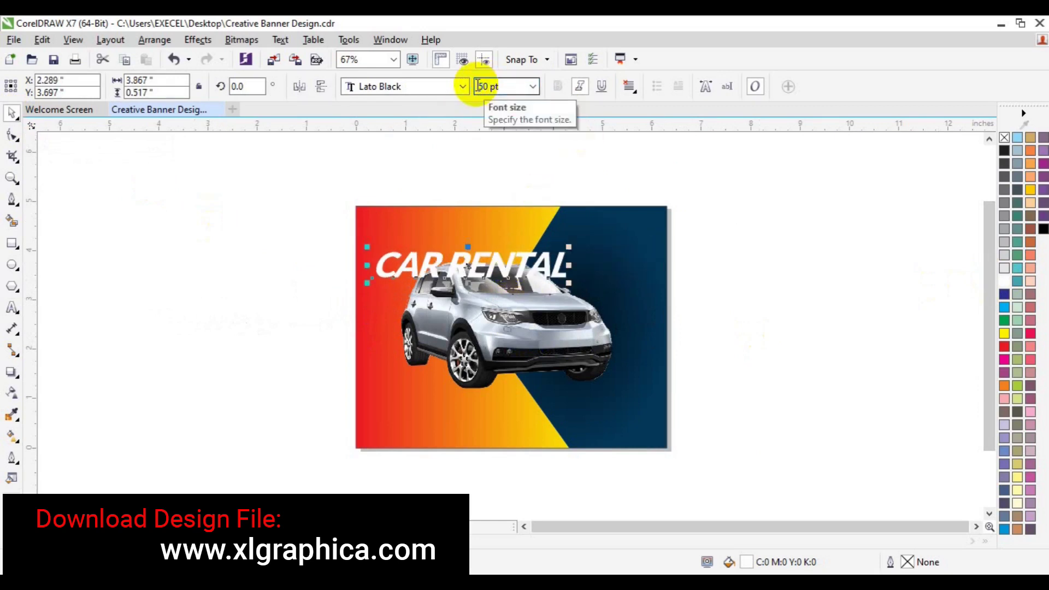
key(p)
drag(514, 329, 485, 262)
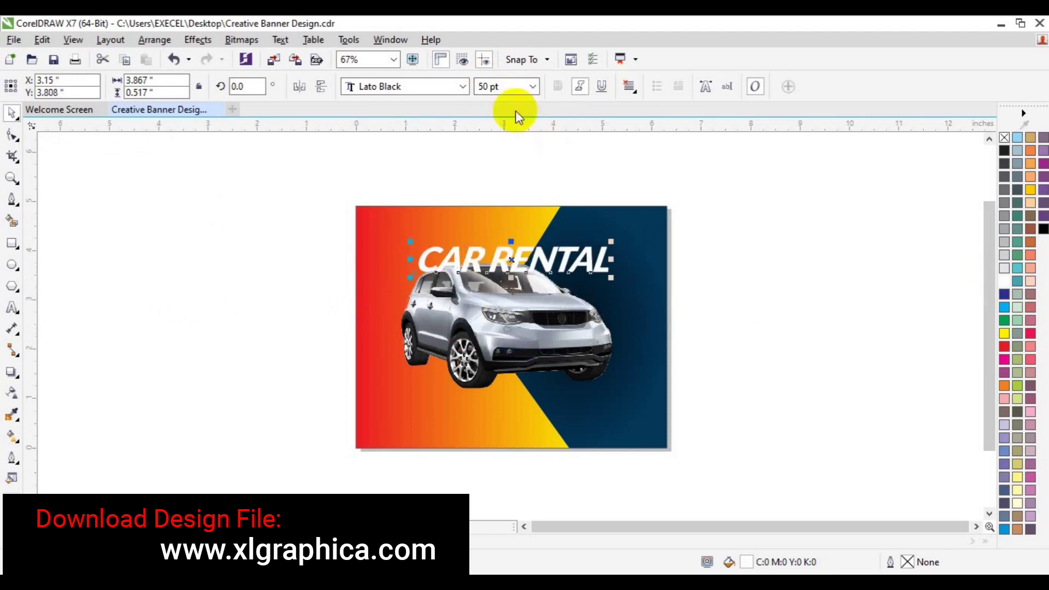
Step: Set the CAR RENTAL text to 55 pt, centre it on the page, and move it up to the car's roof
double_click(476, 88)
text(55)
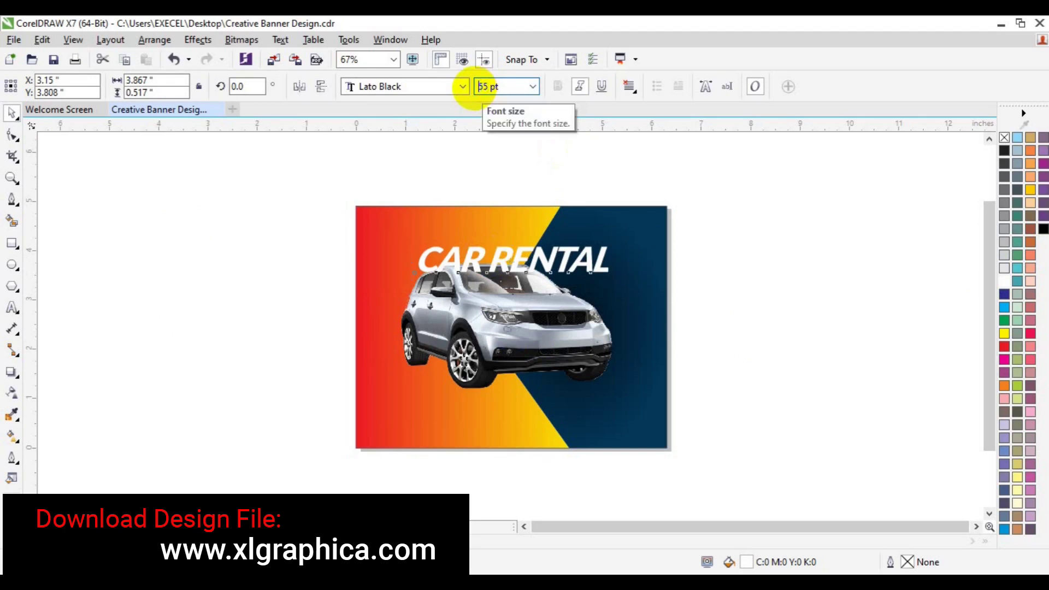
key(Return)
key(p)
drag(513, 335, 511, 273)
Step: Duplicate the CAR RENTAL text with a slight offset, fill the copy red, and nudge it closer to the white original
click(528, 293)
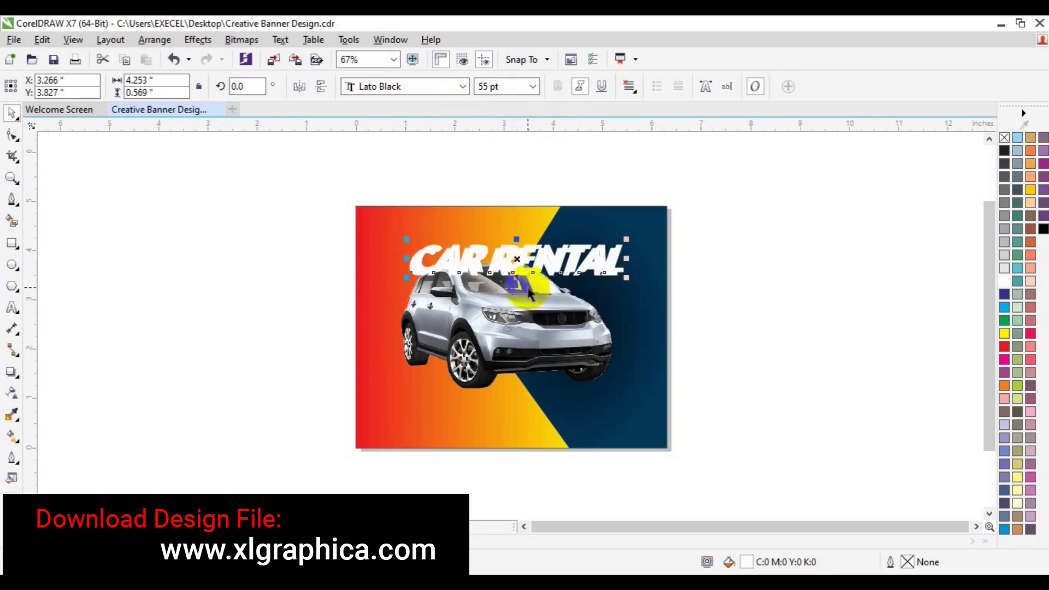
click(145, 542)
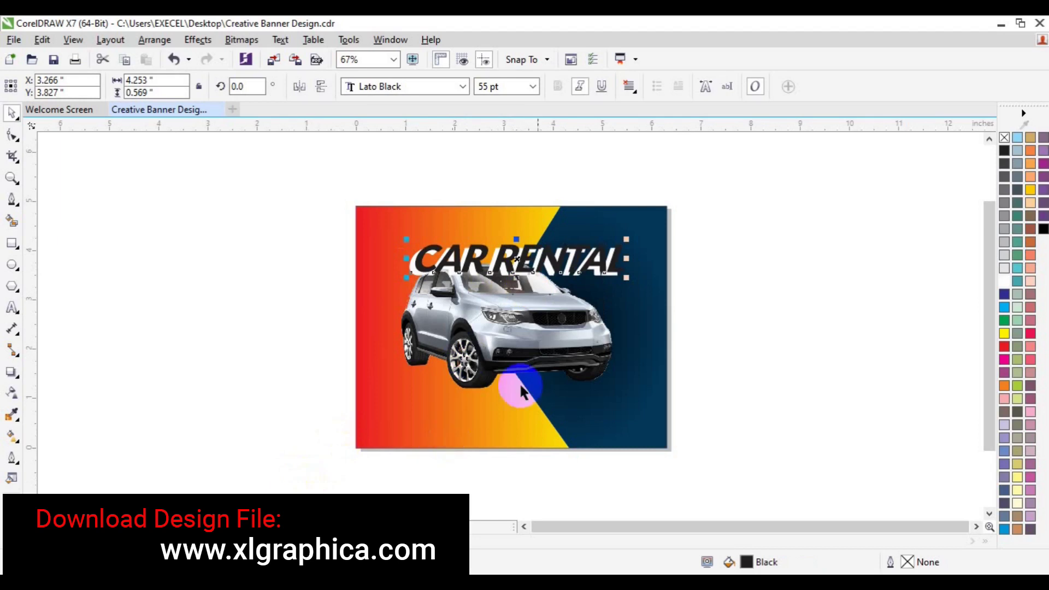
click(317, 307)
click(615, 274)
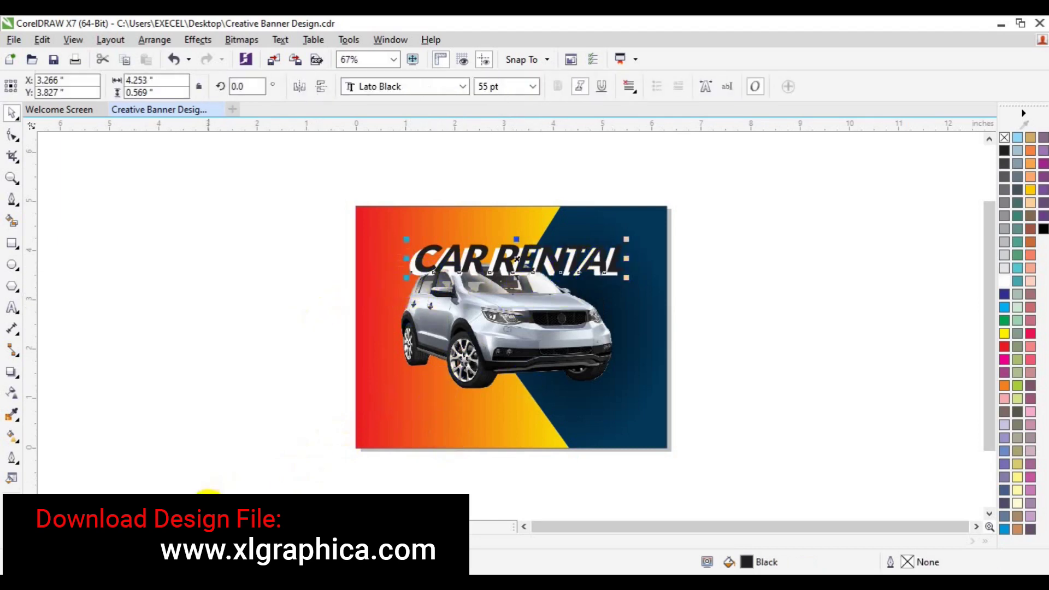
click(1006, 348)
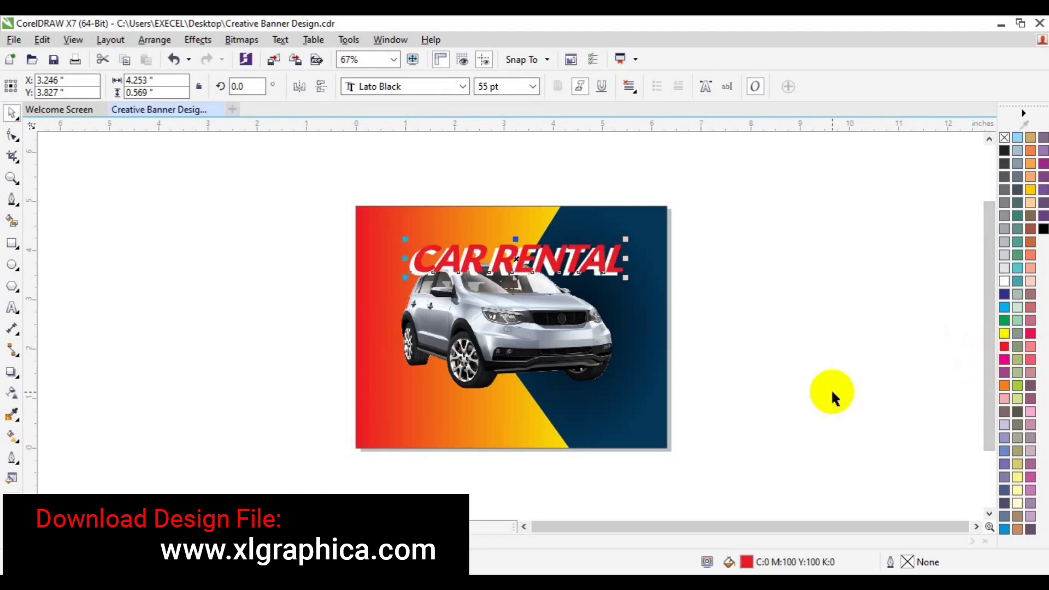
key(Left)
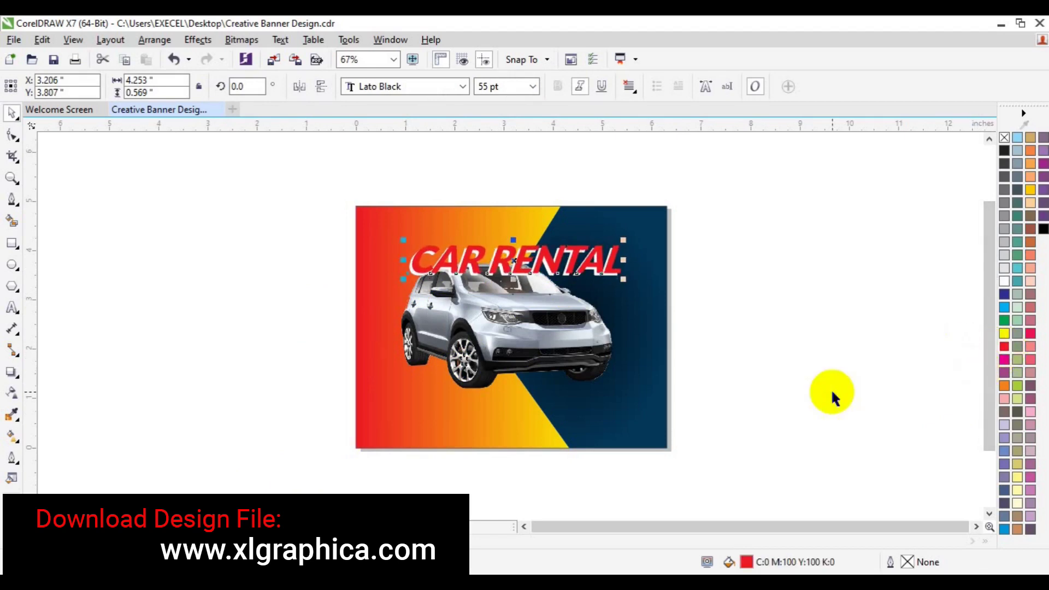
Step: Duplicate the red CAR RENTAL text, fill the copy white, and place it slightly left of the red one as a layered effect
drag(518, 267, 527, 274)
click(568, 293)
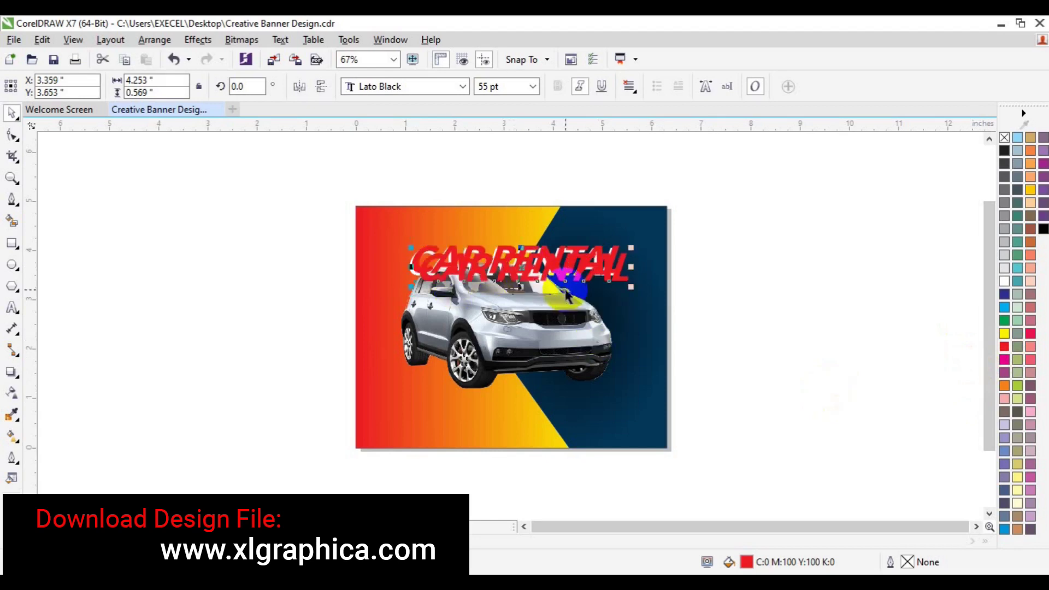
click(1005, 333)
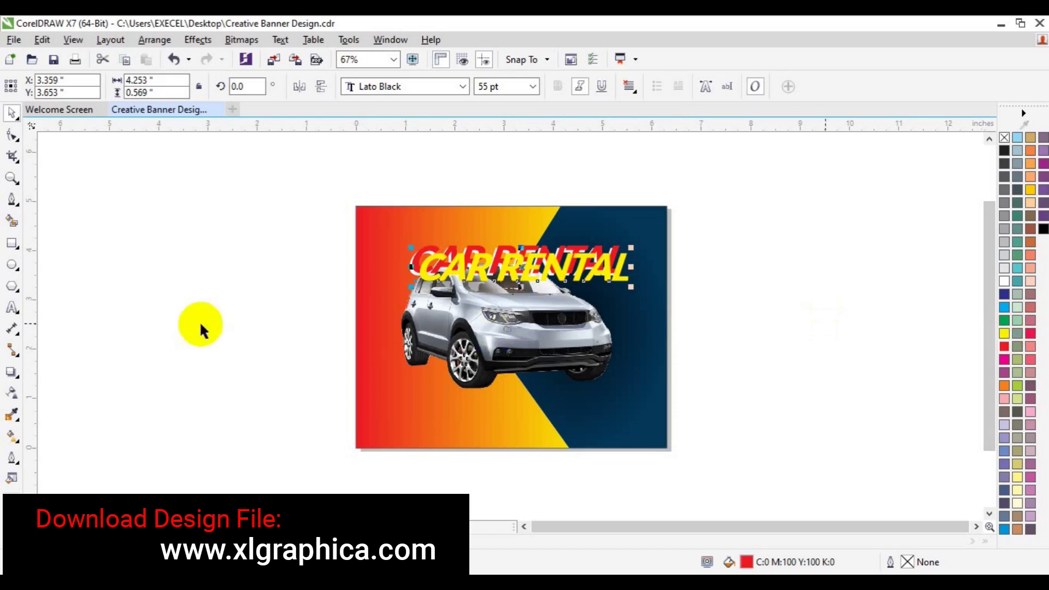
click(1005, 281)
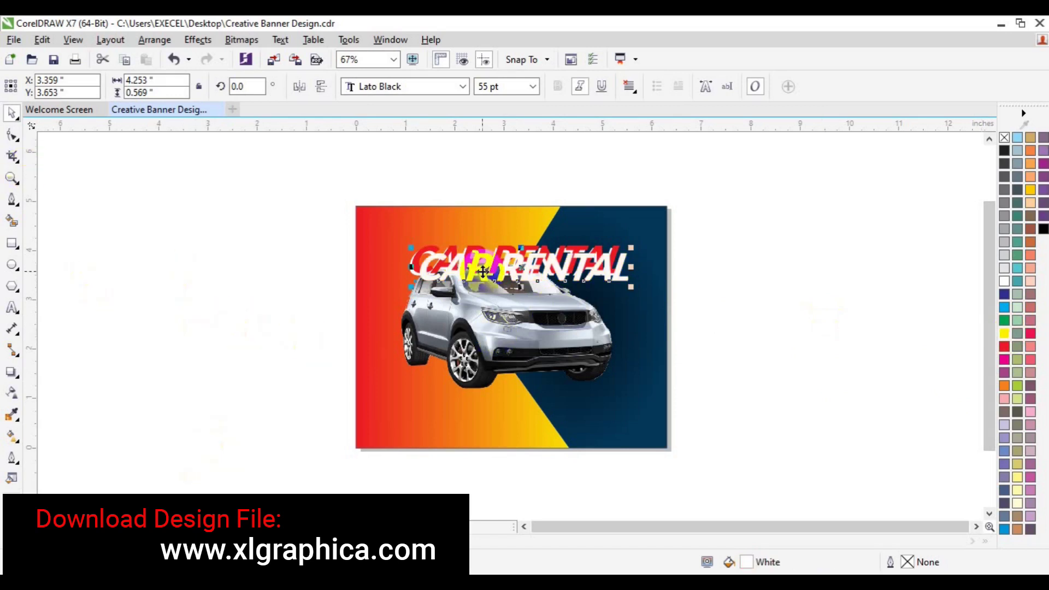
drag(487, 271, 513, 262)
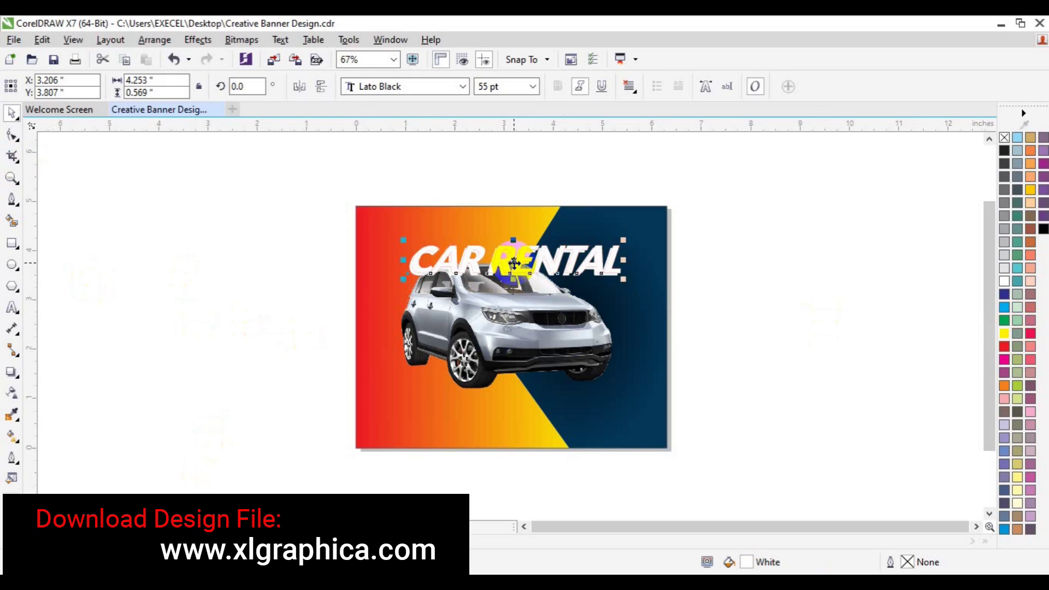
key(Left)
key(Left)
key(Left)
key(Left)
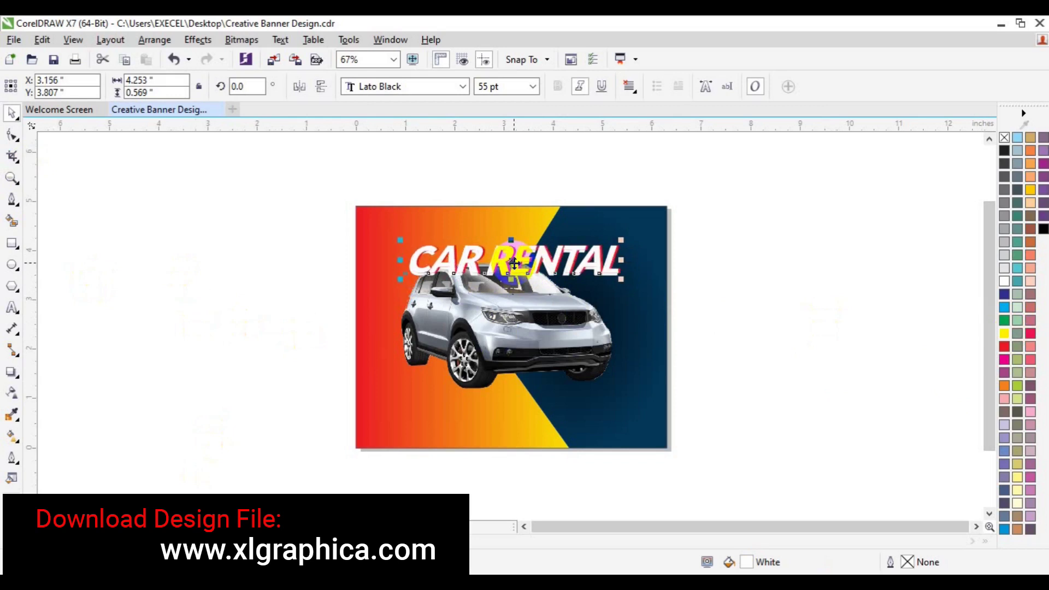
click(273, 237)
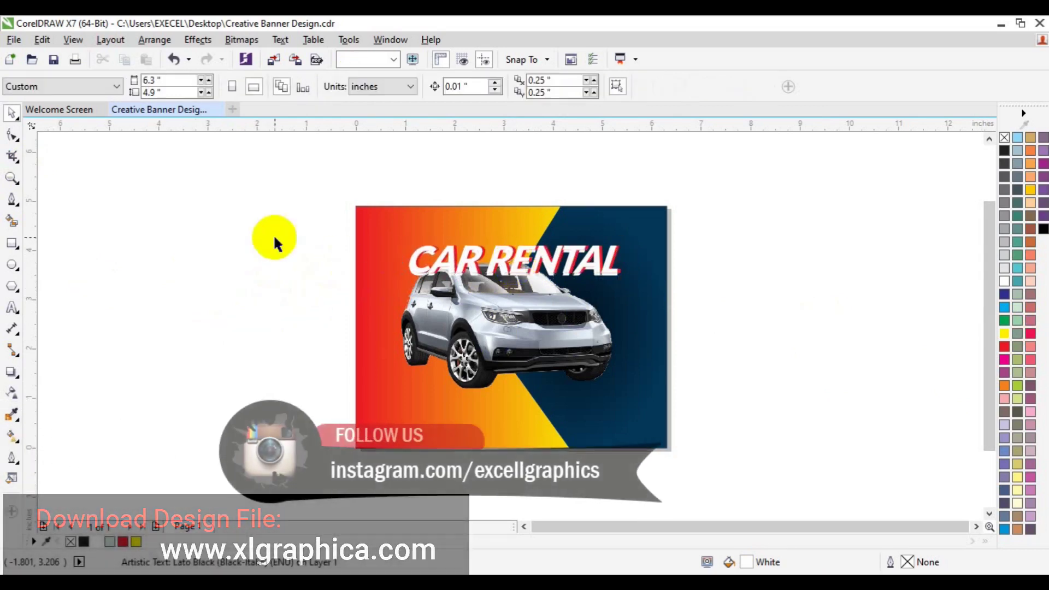
Step: Try a black hairline outline on the front white CAR RENTAL text and undo it
click(417, 259)
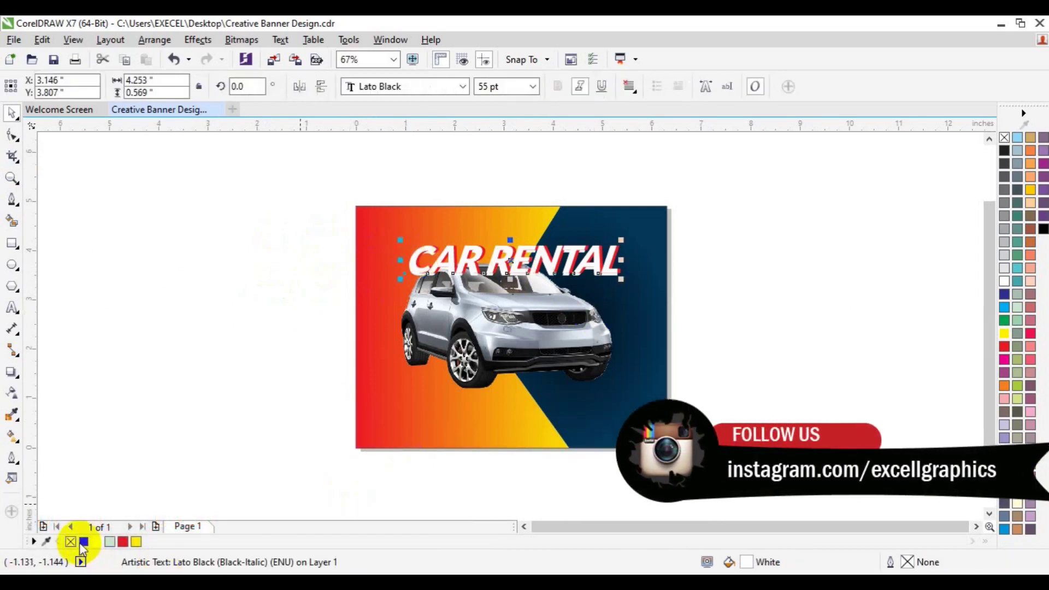
right_click(84, 542)
click(139, 427)
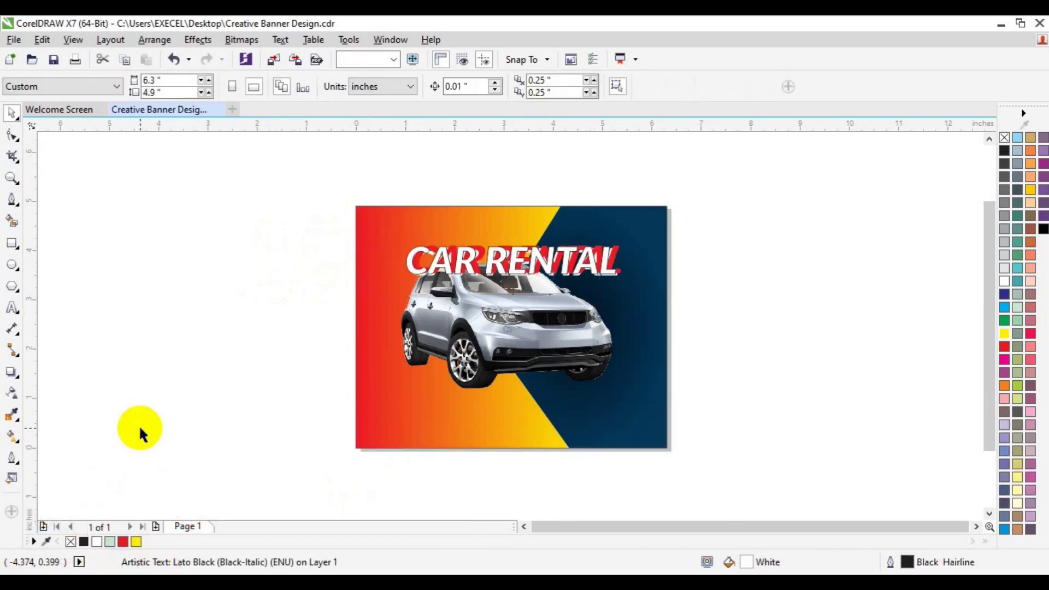
key(ctrl+z)
key(ctrl+z)
Step: Delete the two duplicate CAR RENTAL texts, leaving only the original white one
click(200, 234)
drag(253, 206, 665, 341)
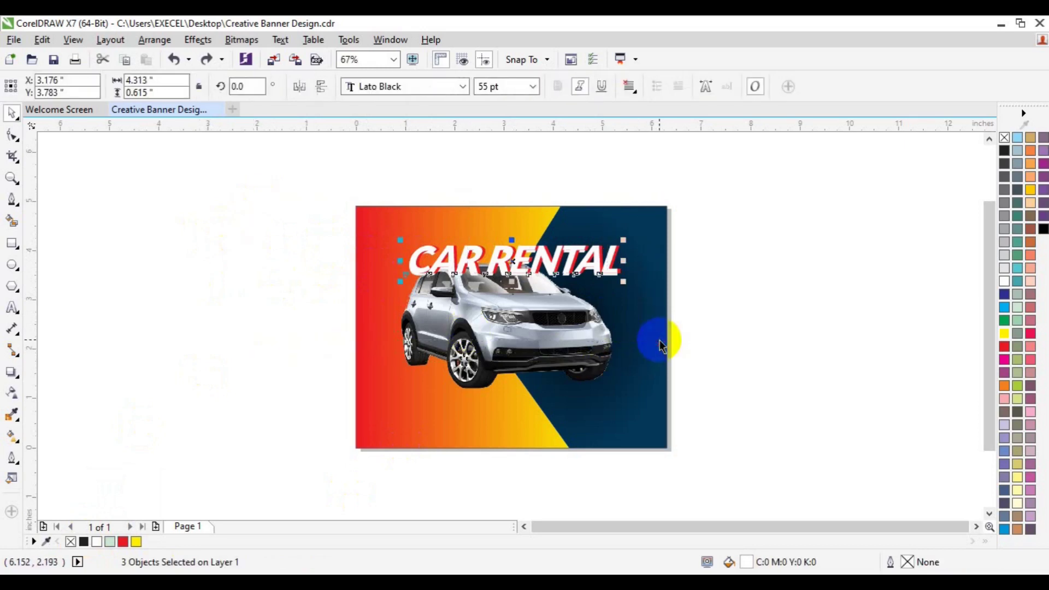
click(791, 280)
click(566, 275)
key(Delete)
click(555, 270)
key(Delete)
Step: Change the CAR RENTAL heading's font style to upright Lato Black
click(549, 269)
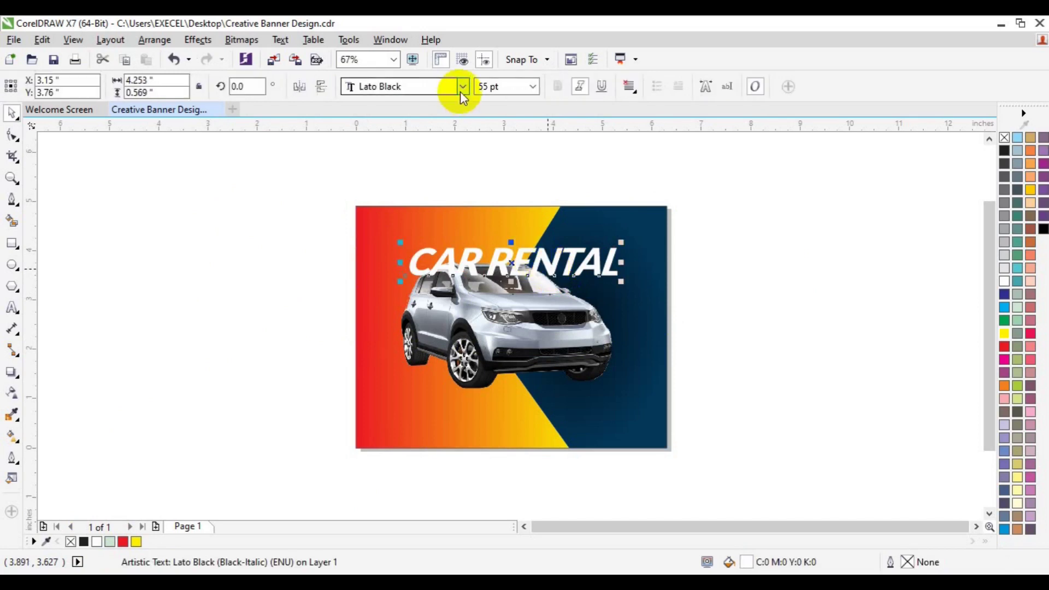
click(462, 86)
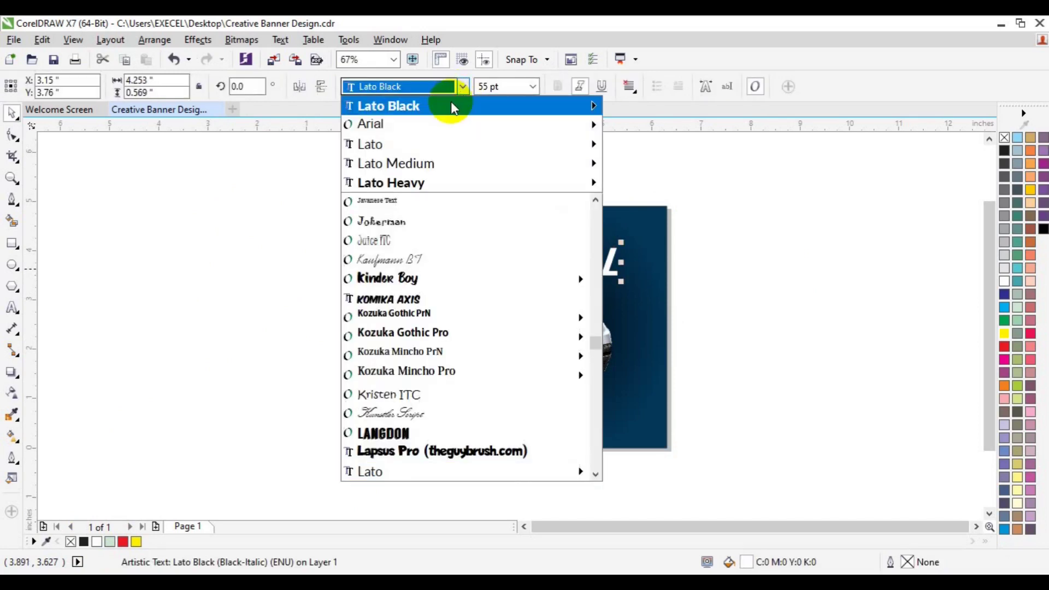
mouse_move(451, 104)
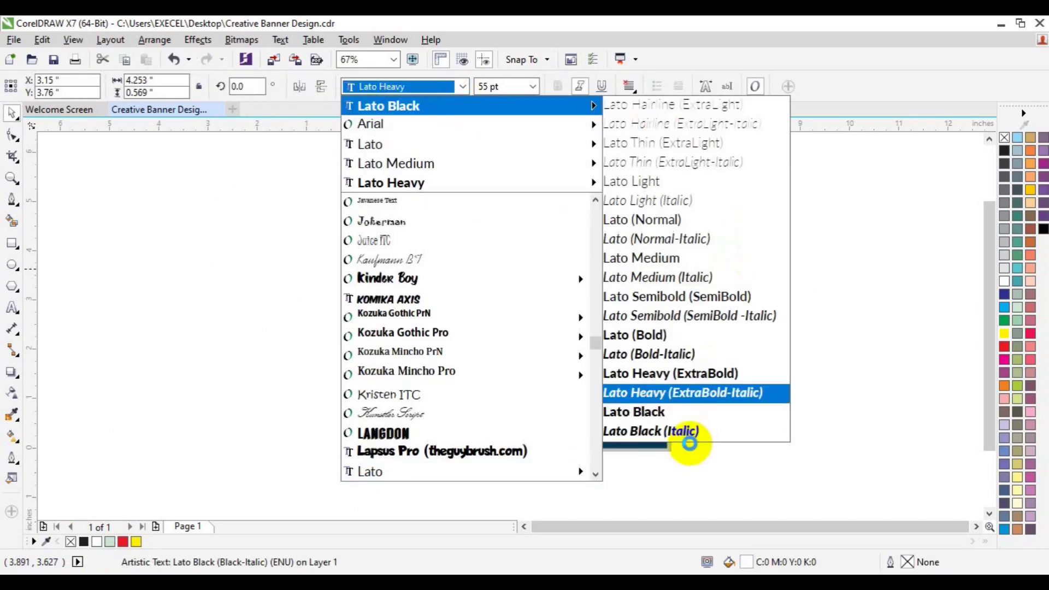
click(674, 419)
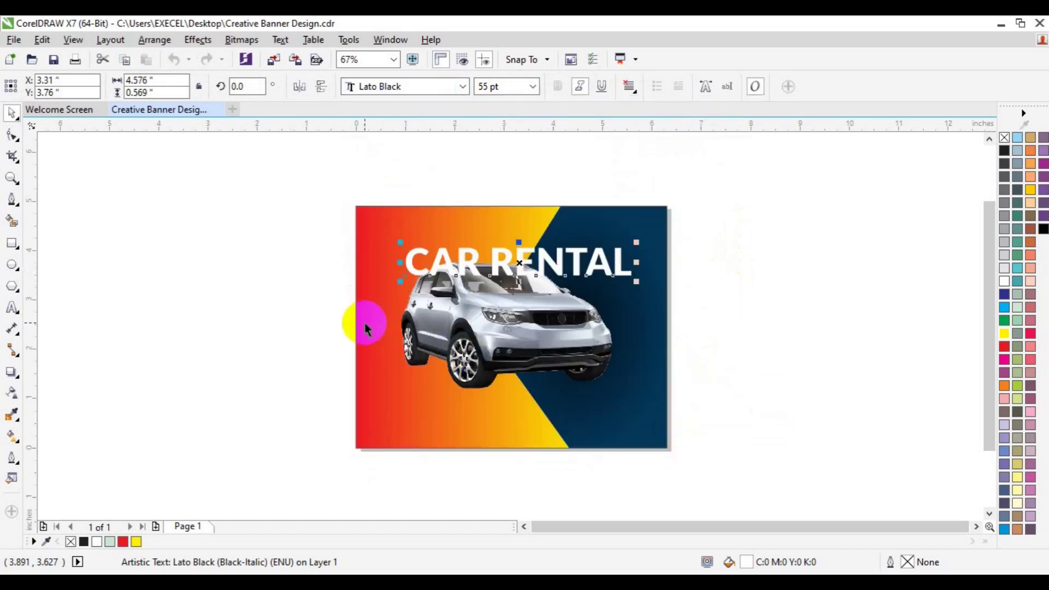
Step: Set the CAR RENTAL heading's size to 50 pt and place it horizontally centered just above the car
drag(548, 268, 540, 333)
drag(487, 89, 463, 93)
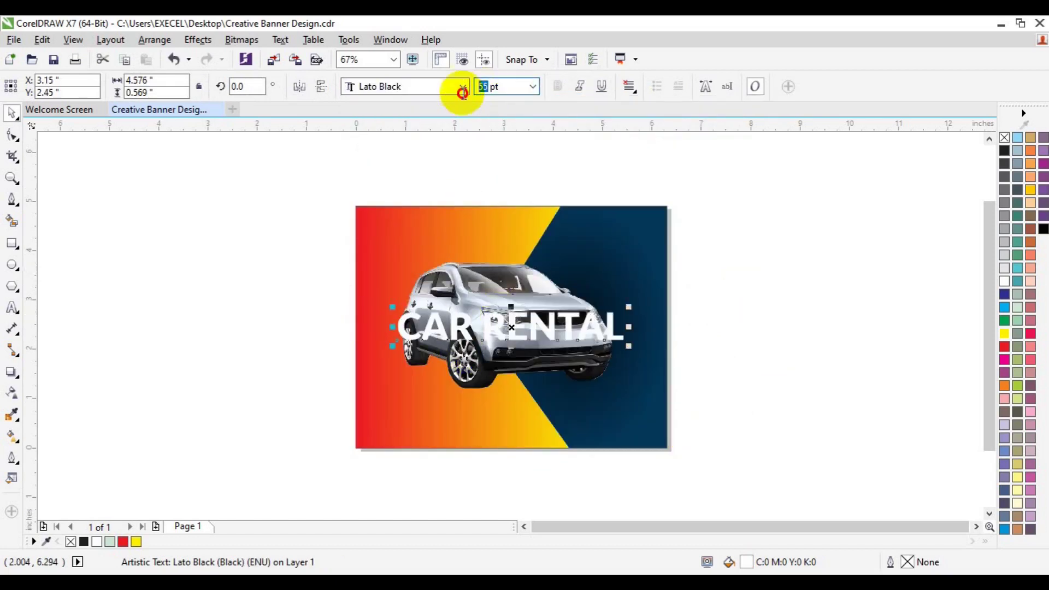
text(50)
key(Return)
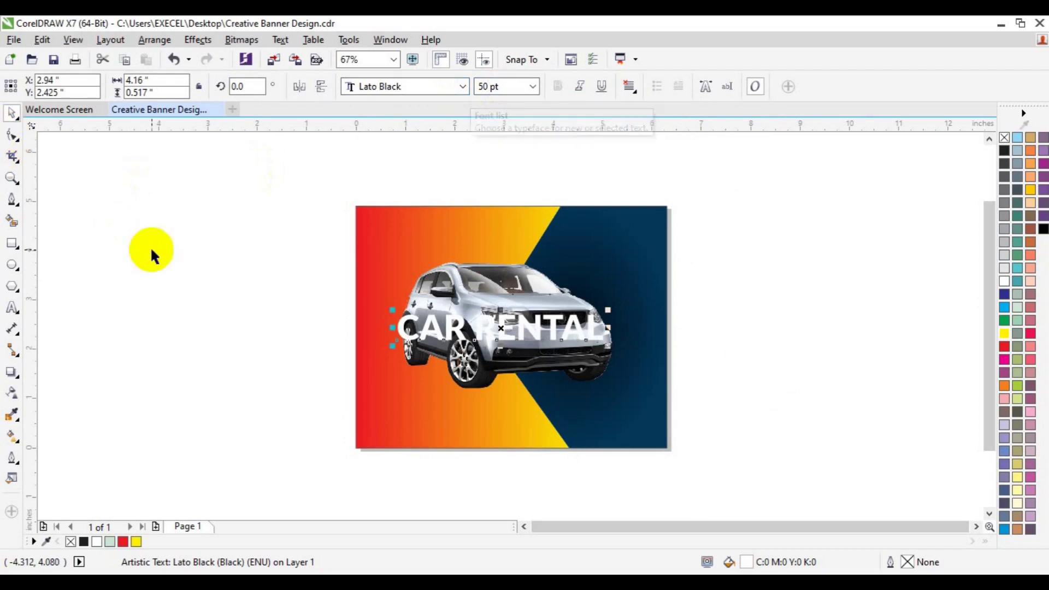
drag(506, 326, 498, 254)
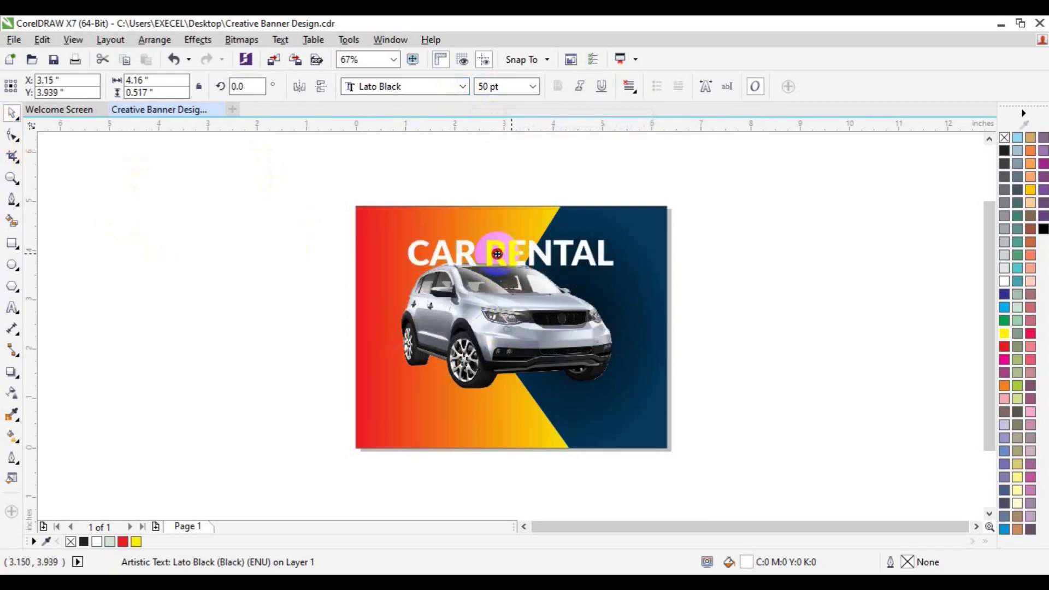
drag(497, 253, 497, 256)
Step: Mirror the car image horizontally so it faces the other way, and enlarge it from its center to about 4.545 inches wide
click(496, 327)
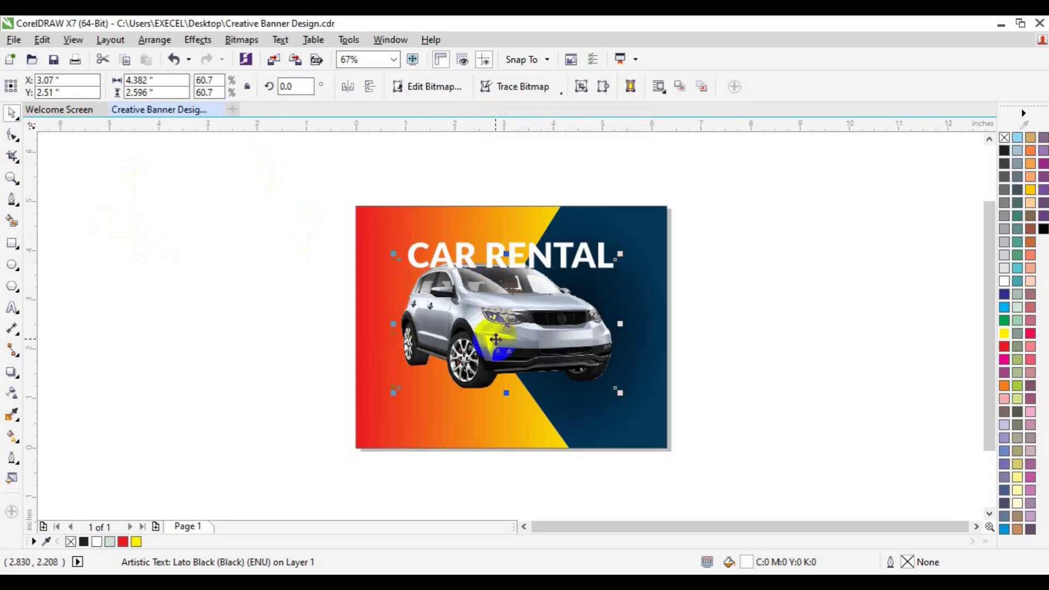
click(377, 90)
click(350, 88)
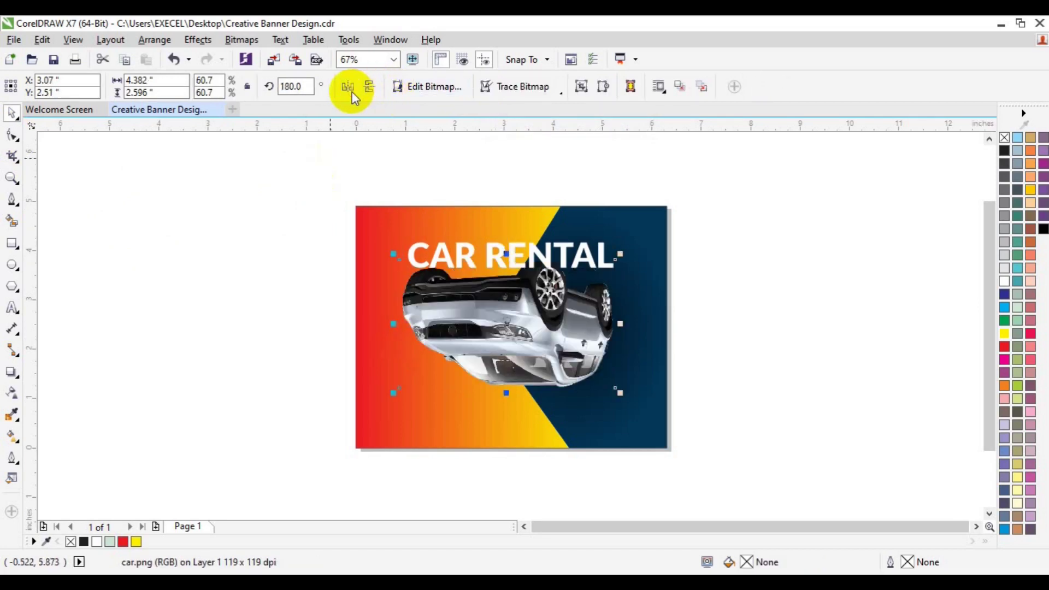
click(367, 93)
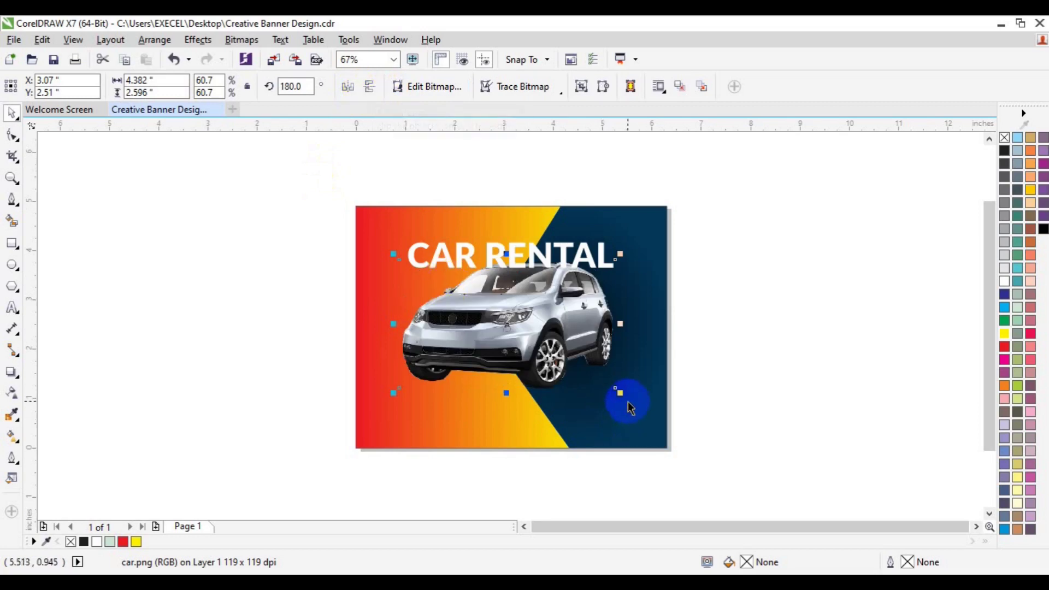
drag(620, 396, 625, 394)
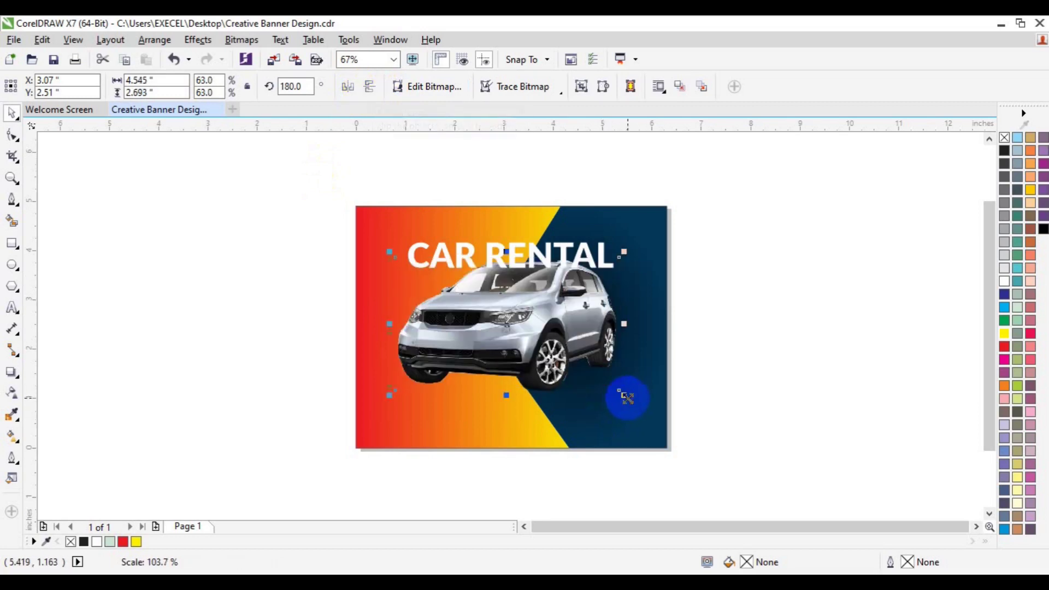
click(792, 307)
Step: Set the CAR RENTAL heading's character spacing to 50%
click(422, 256)
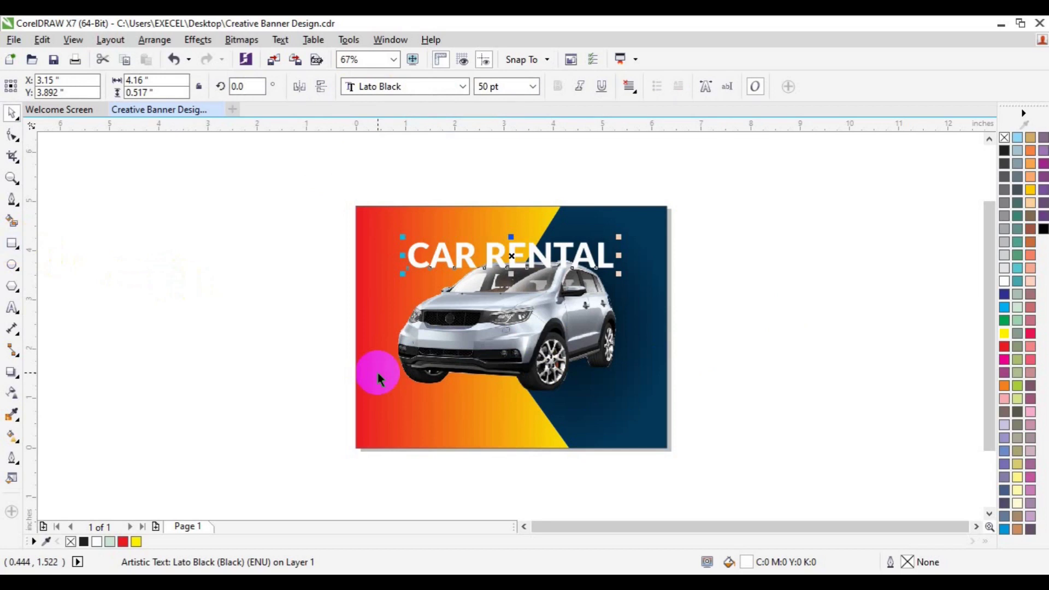
key(ctrl+t)
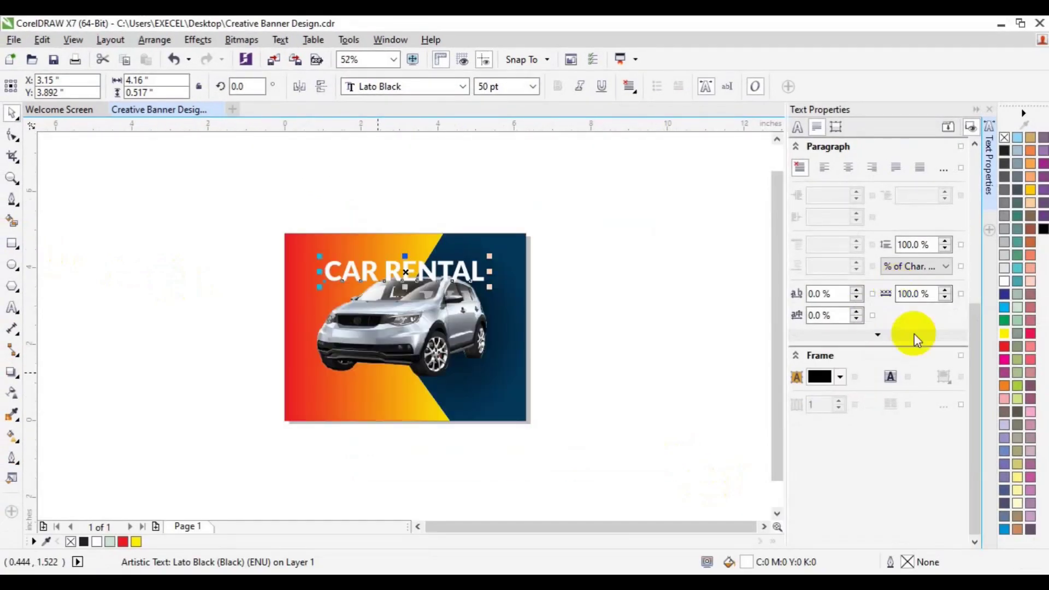
click(814, 293)
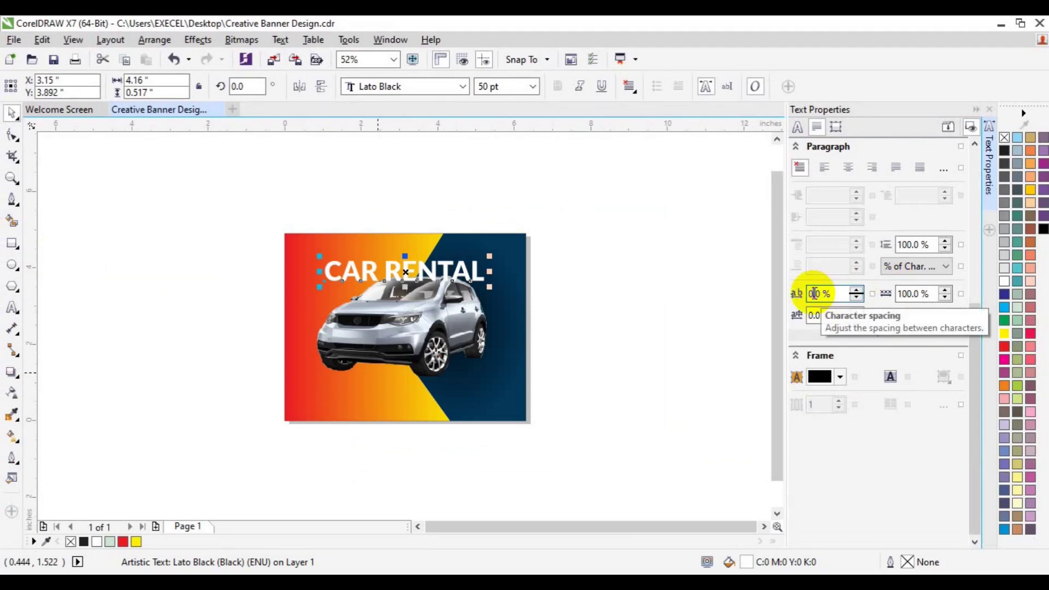
text(5)
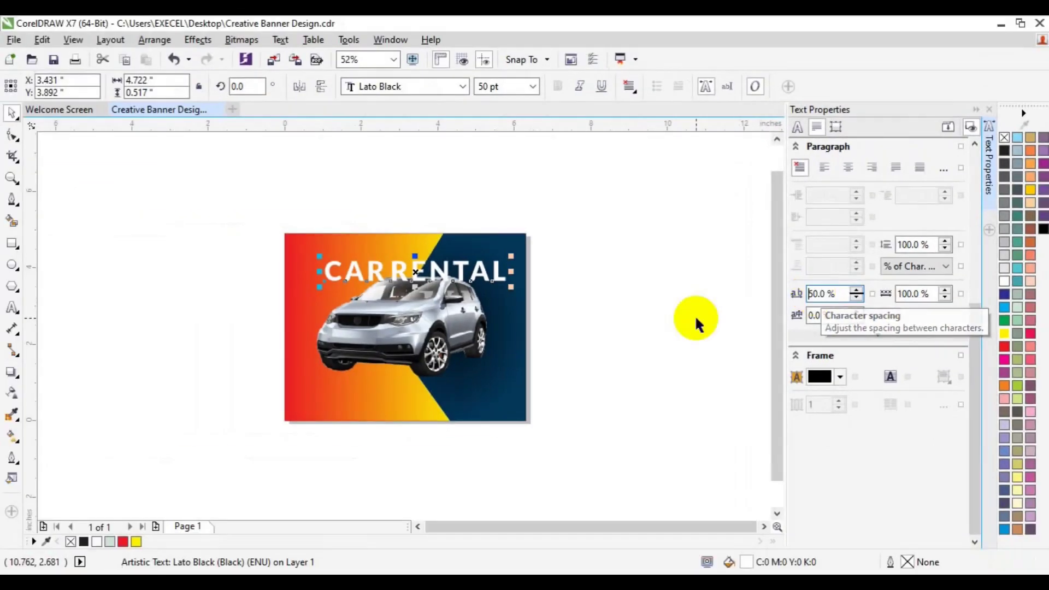
text(P)
click(245, 346)
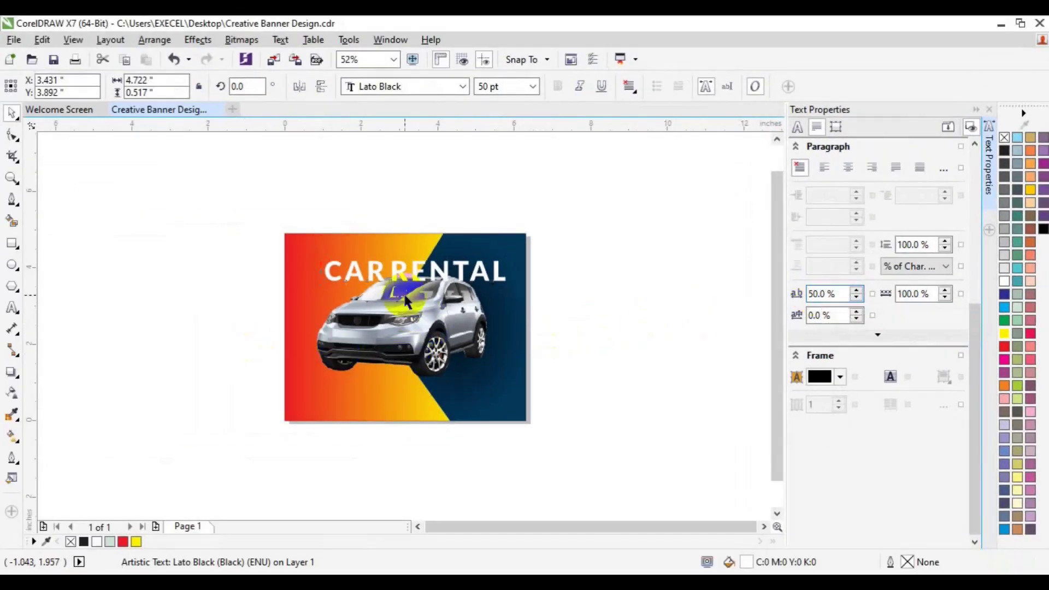
Step: Reposition the widely spaced CAR RENTAL heading so it is horizontally centered on the banner, overlapping the car's roof
click(375, 271)
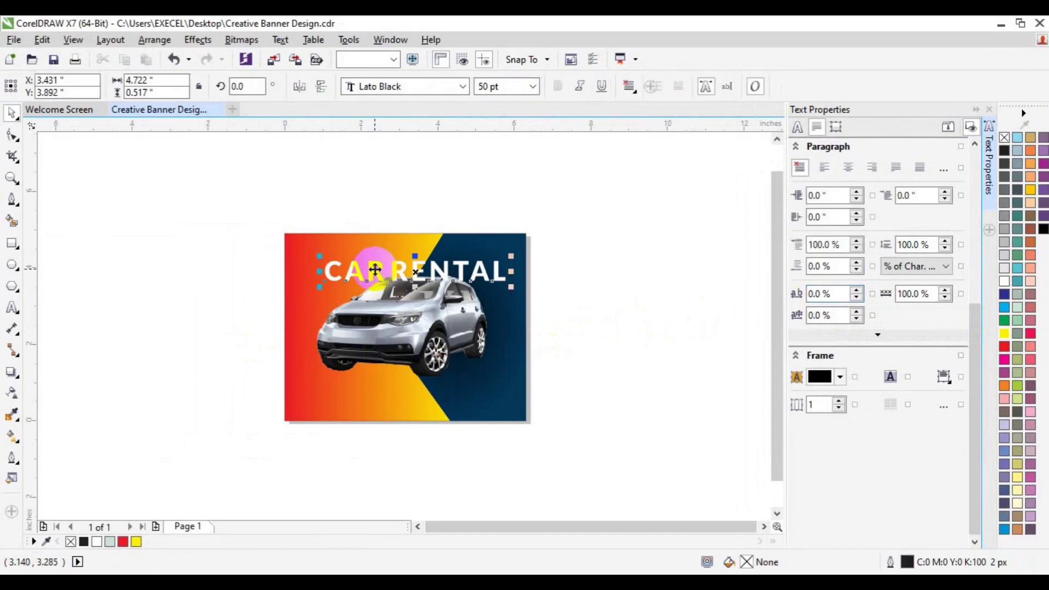
drag(375, 271, 408, 271)
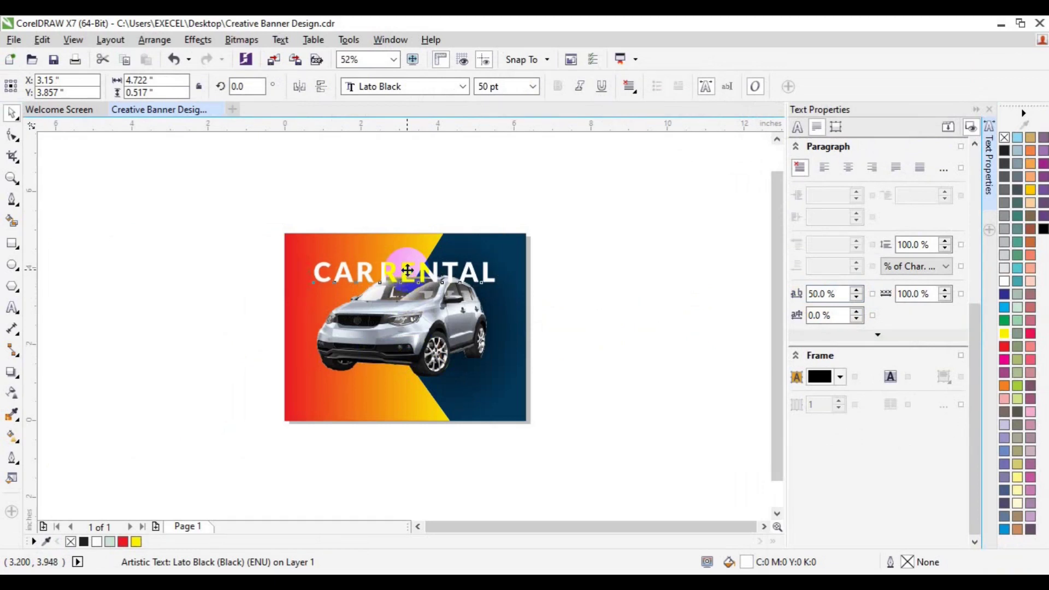
drag(407, 271, 407, 269)
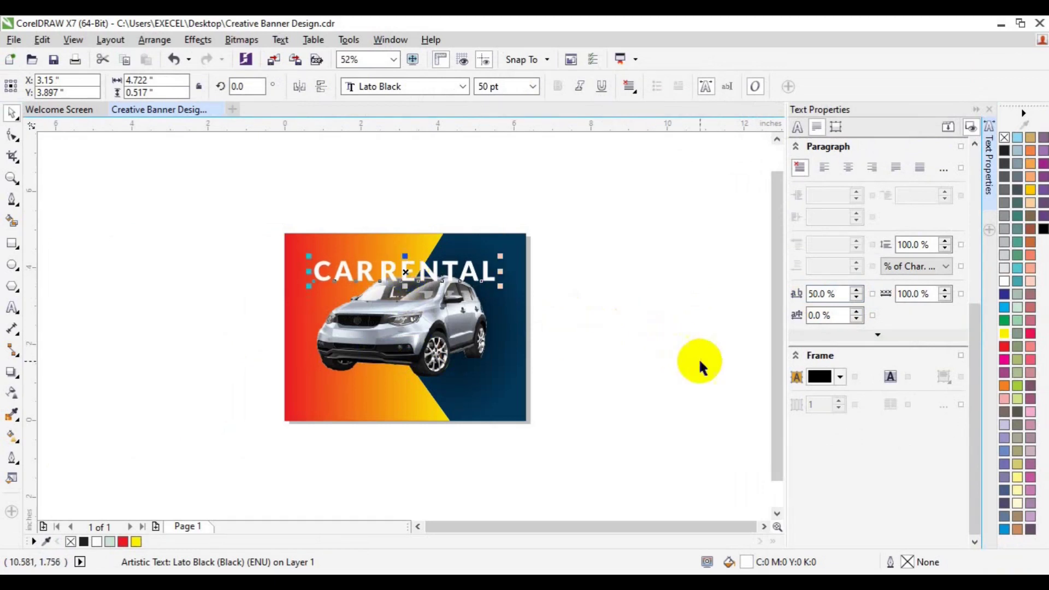
Step: Bring the car image in front of the CAR RENTAL heading
click(409, 357)
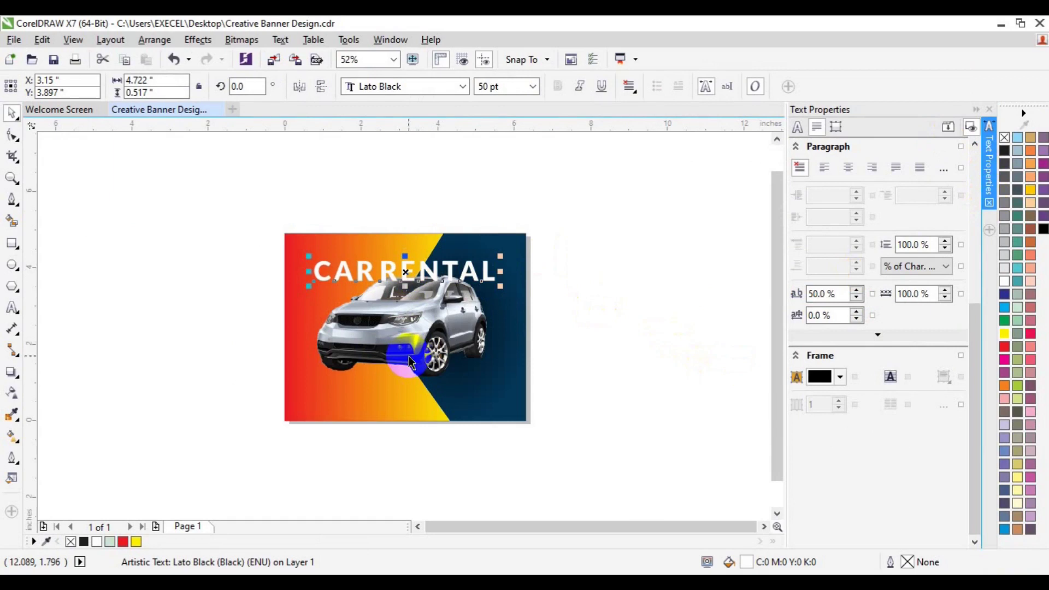
right_click(478, 358)
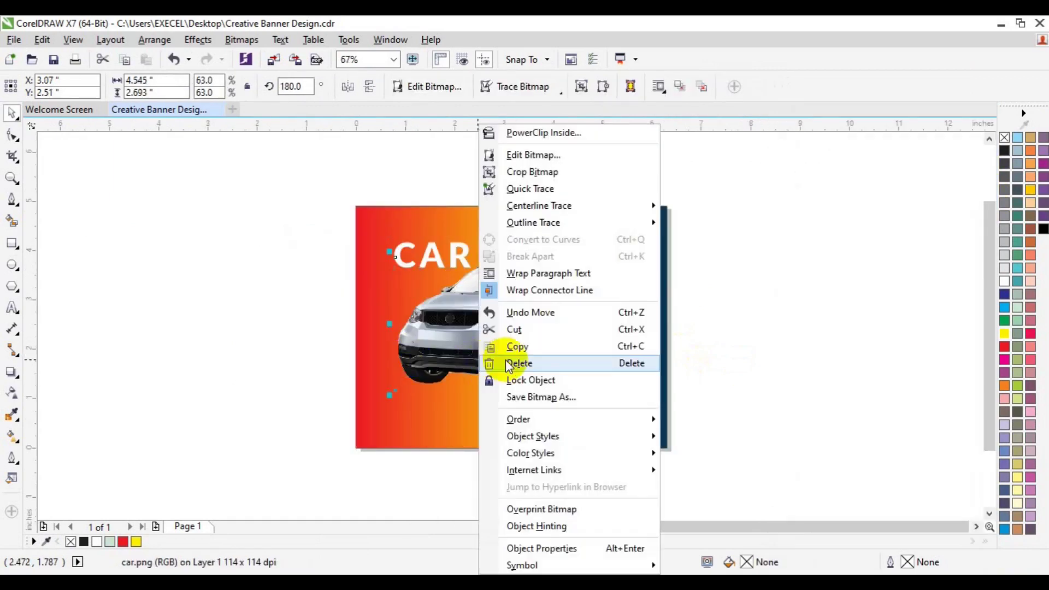
mouse_move(537, 417)
click(716, 416)
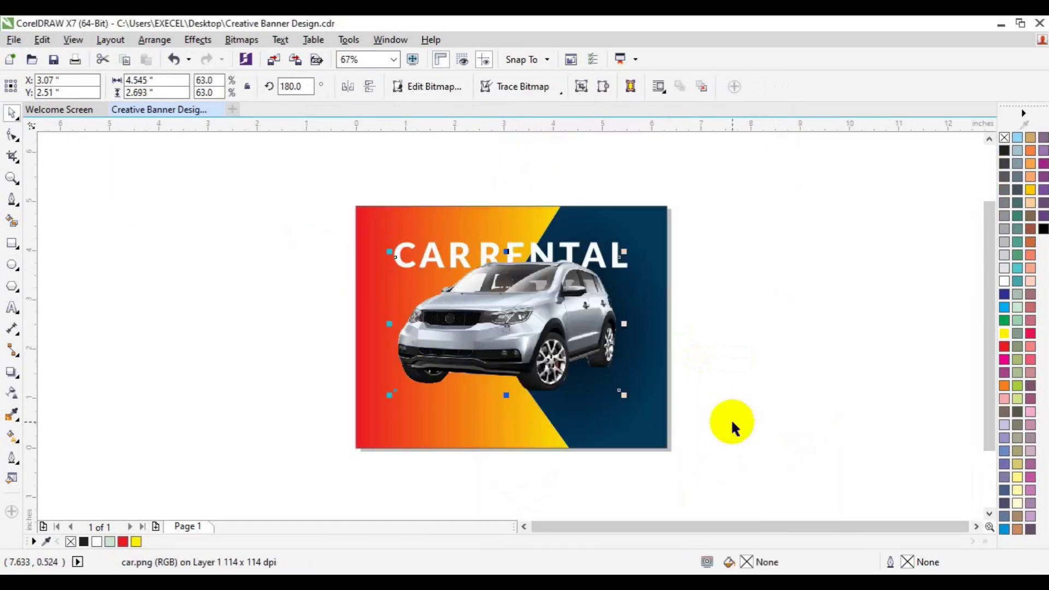
click(819, 327)
Step: Nudge the CAR RENTAL heading up slightly and widen the gap between its two words with an extra space
click(402, 260)
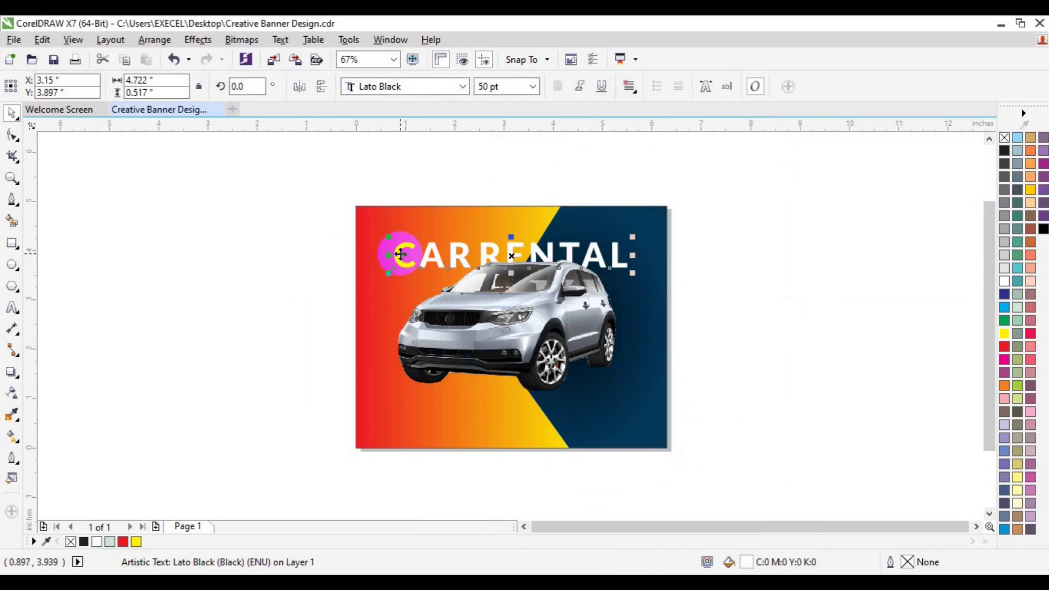
click(798, 334)
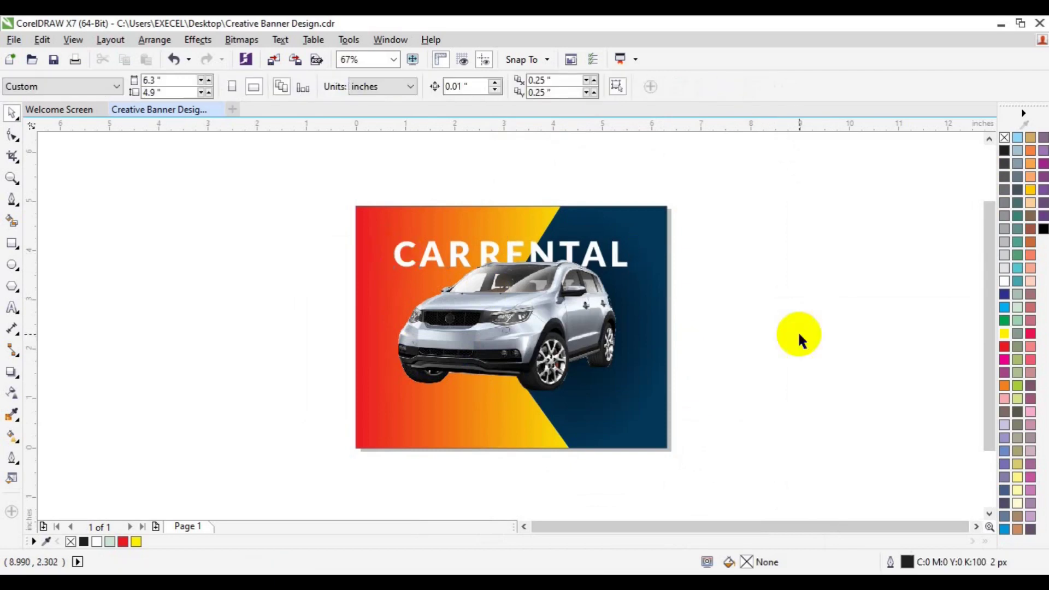
click(406, 265)
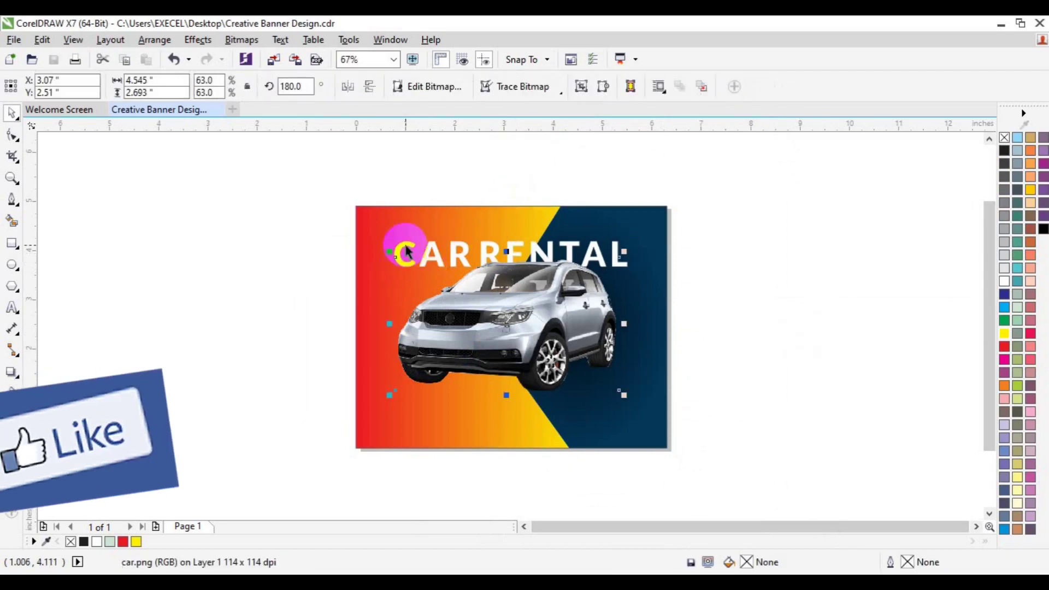
click(406, 245)
click(12, 286)
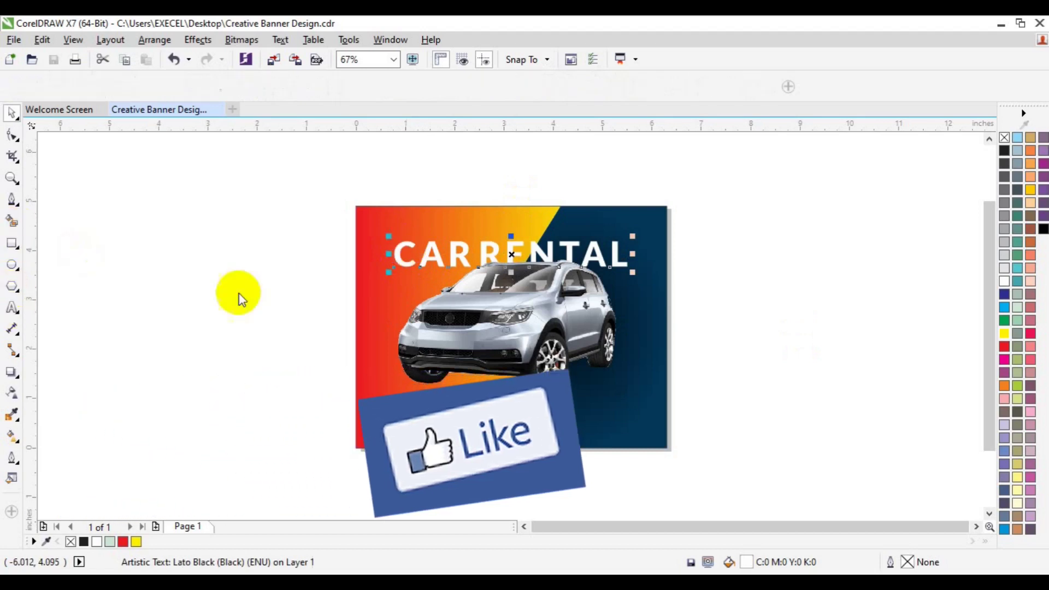
click(479, 254)
key(Escape)
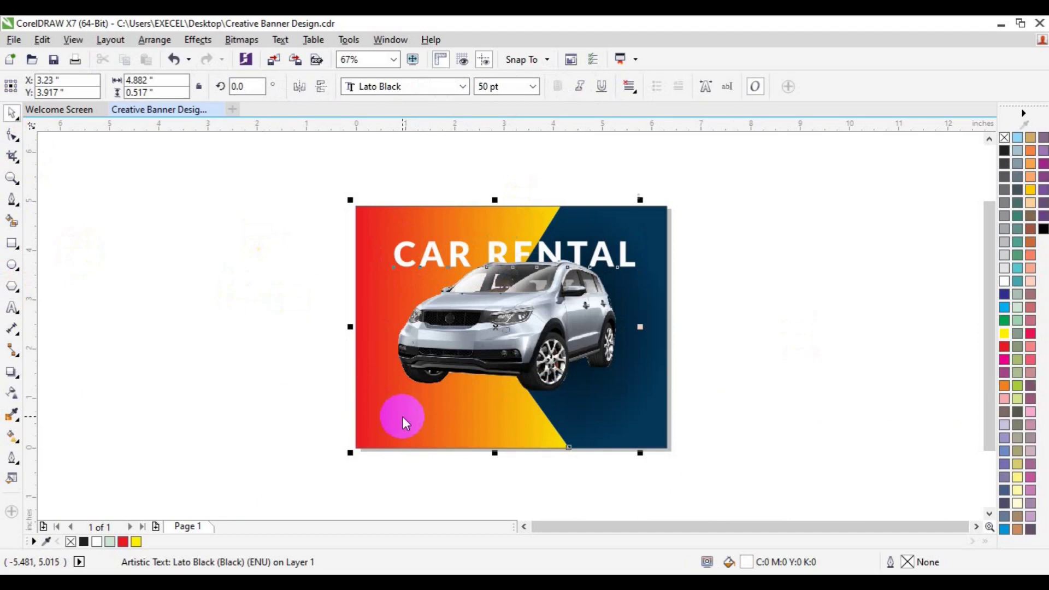
Step: Try to center the CAR RENTAL heading on the red-yellow gradient shape and undo the alignment
key(c)
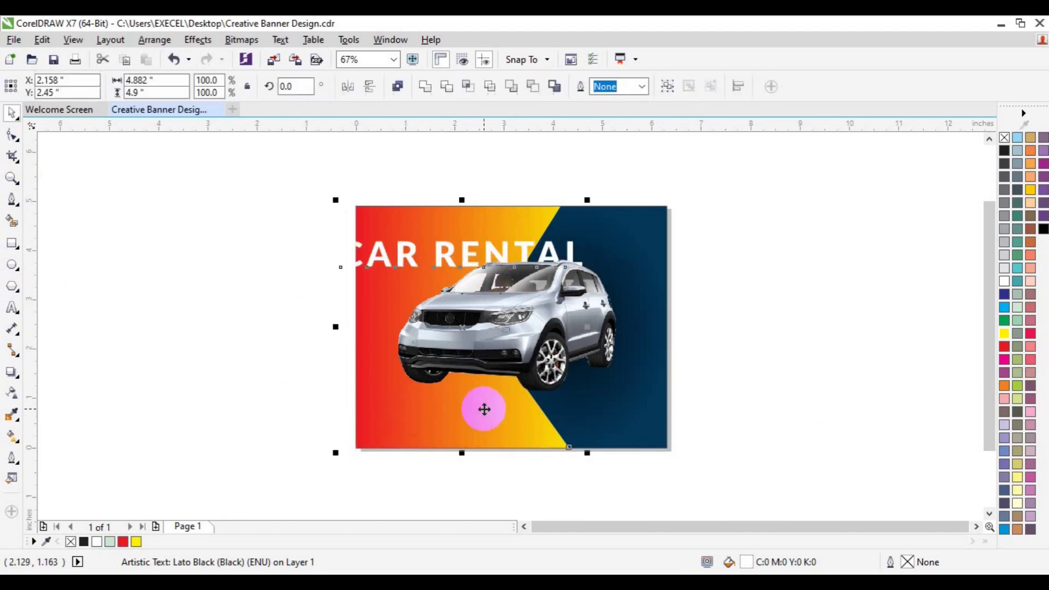
key(ctrl+z)
click(743, 371)
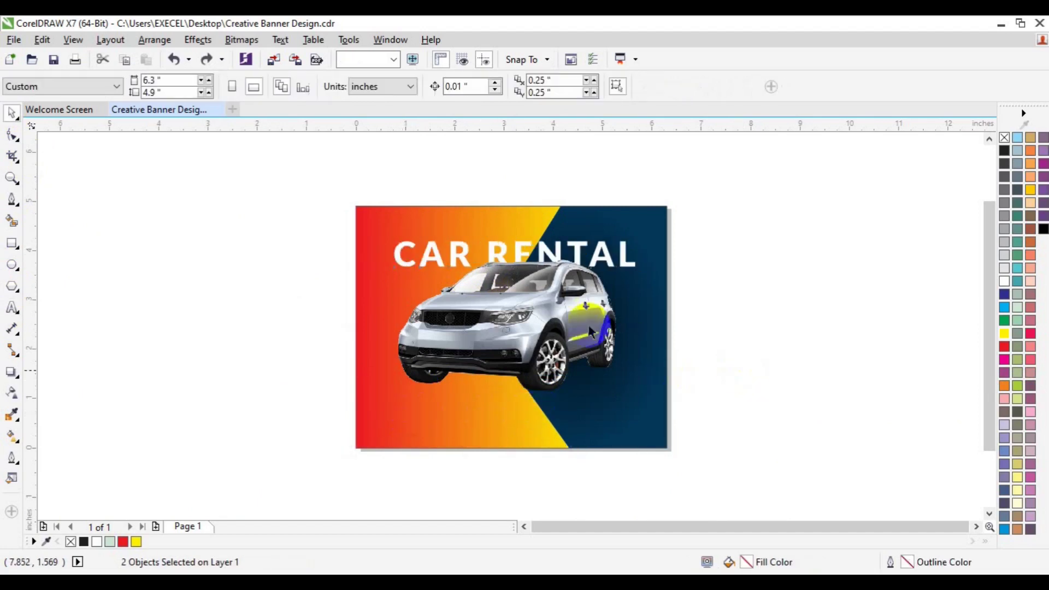
Step: Center the CAR RENTAL heading on the page, move it back up behind the car's roof, and nudge heading and car down slightly together
click(398, 253)
key(p)
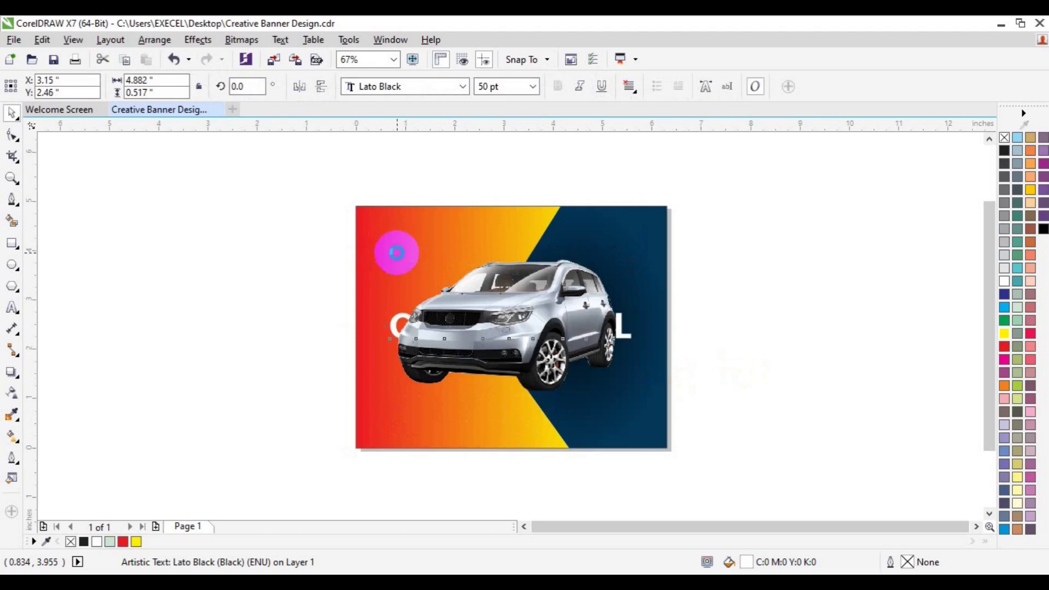
drag(519, 335, 511, 257)
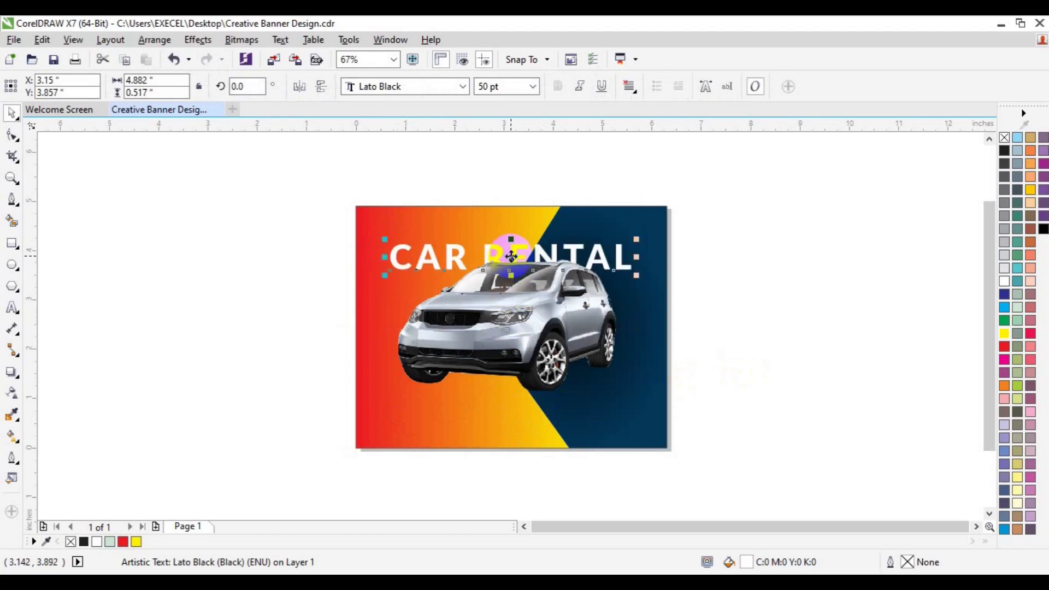
drag(511, 255, 511, 256)
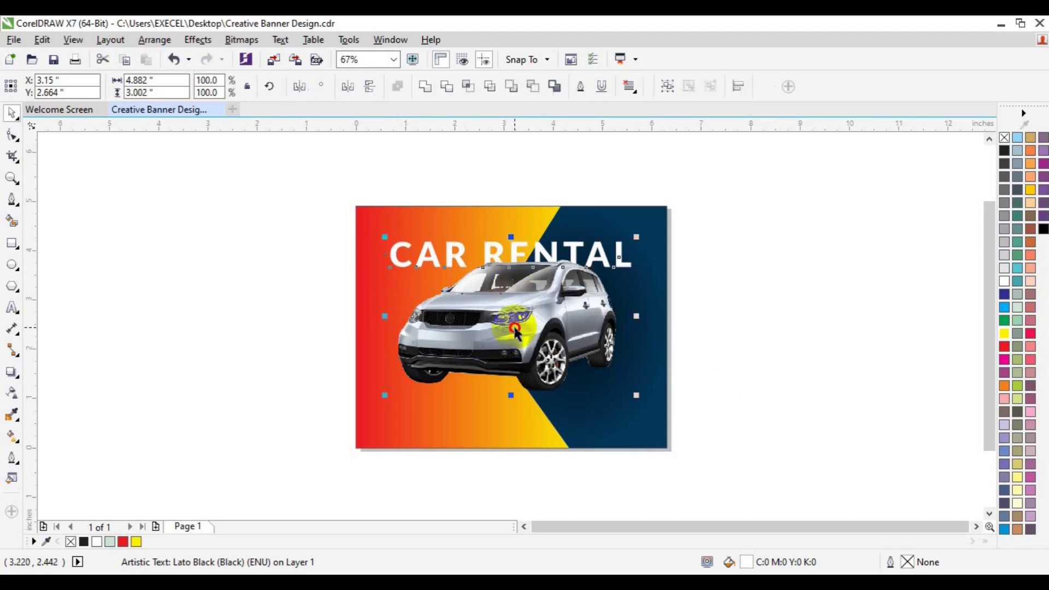
shift+click(514, 327)
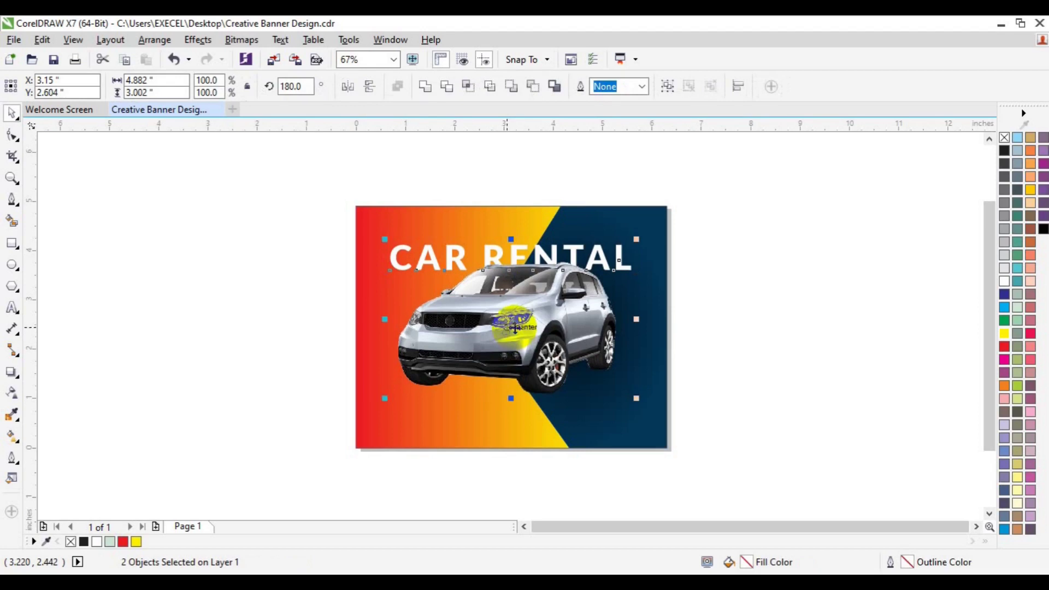
click(731, 337)
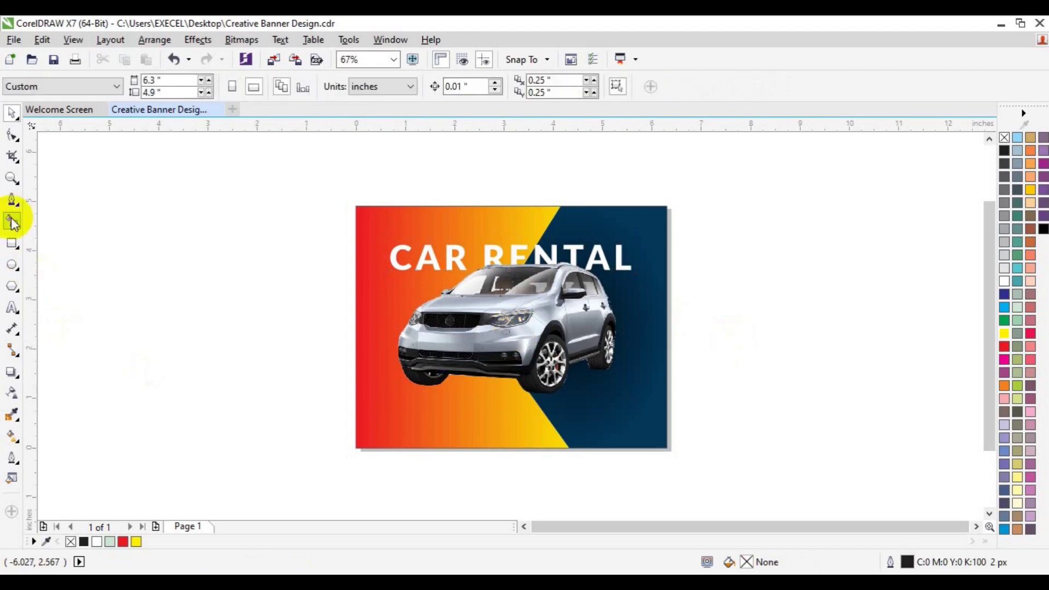
Step: Draw a straight diagonal line about 1.23 by 2.78 inches across the word CAR, removing the extra segments
click(12, 200)
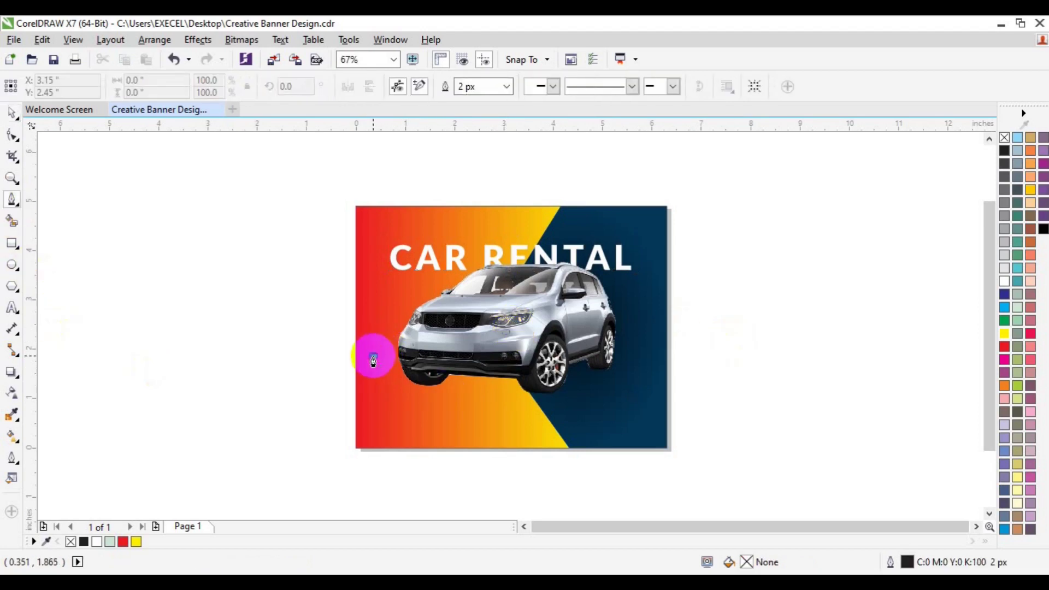
click(374, 357)
click(434, 219)
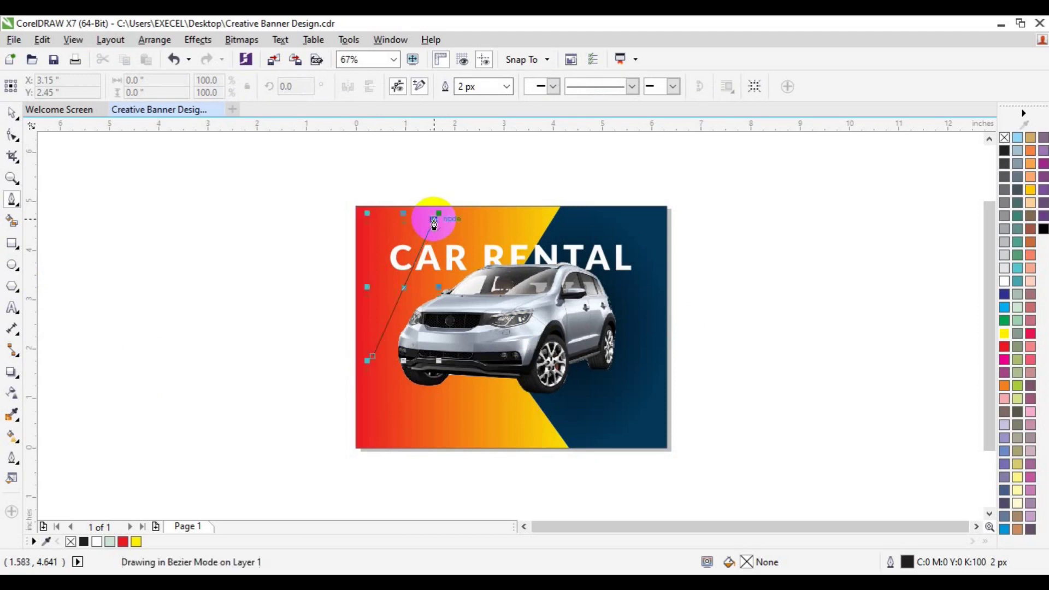
double_click(494, 220)
click(432, 342)
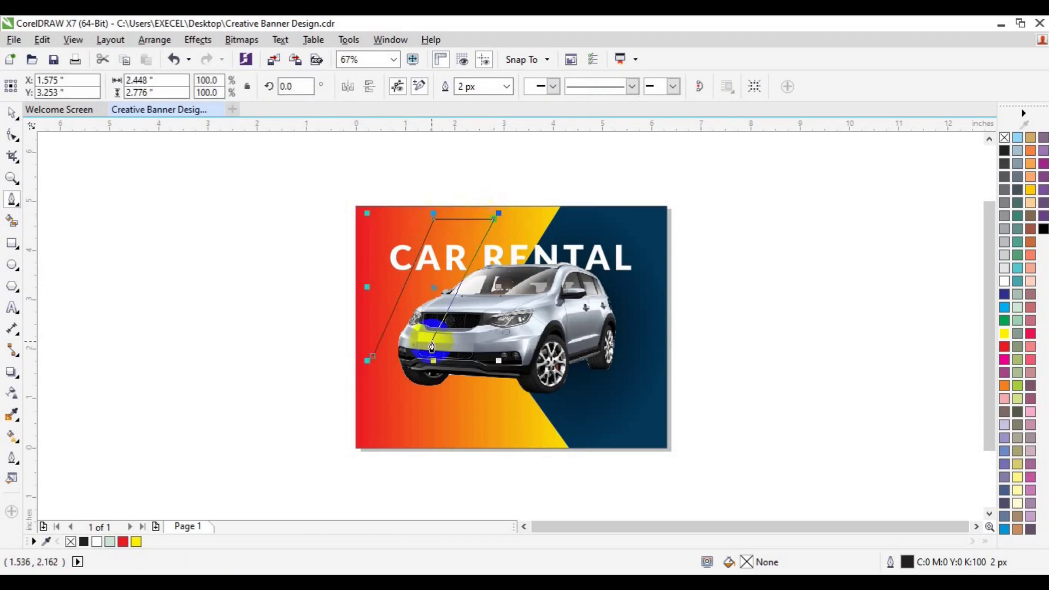
key(Escape)
click(709, 219)
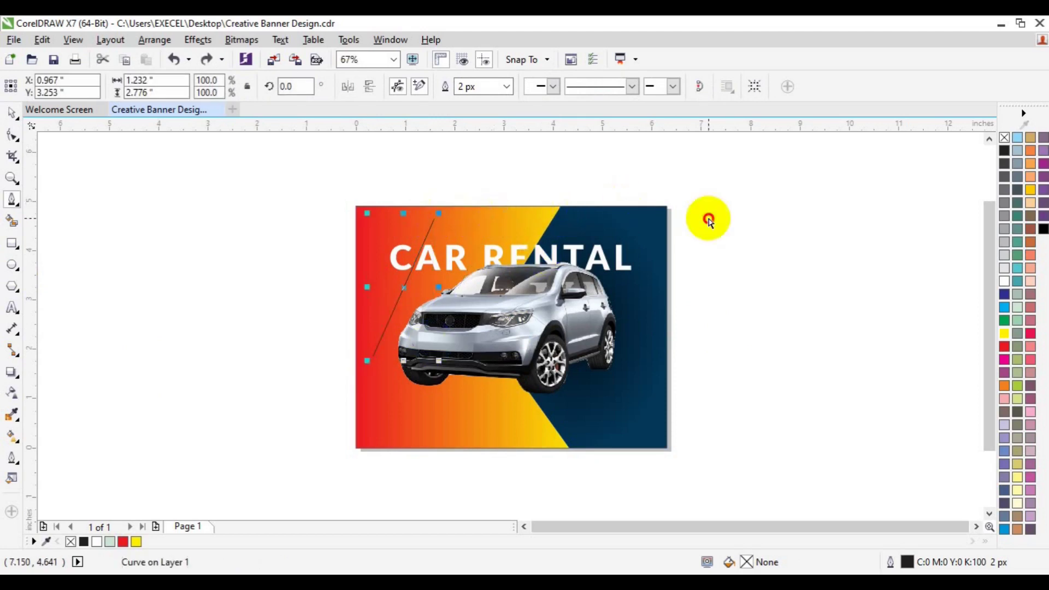
click(614, 229)
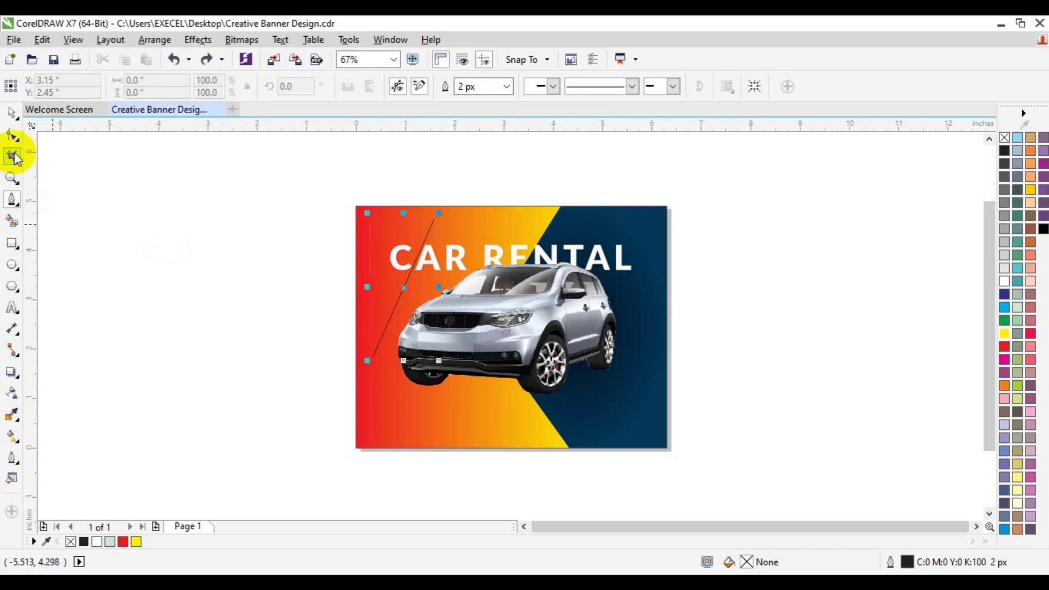
Step: Give the diagonal line a dotted line style and a white outline colour
click(12, 113)
click(398, 299)
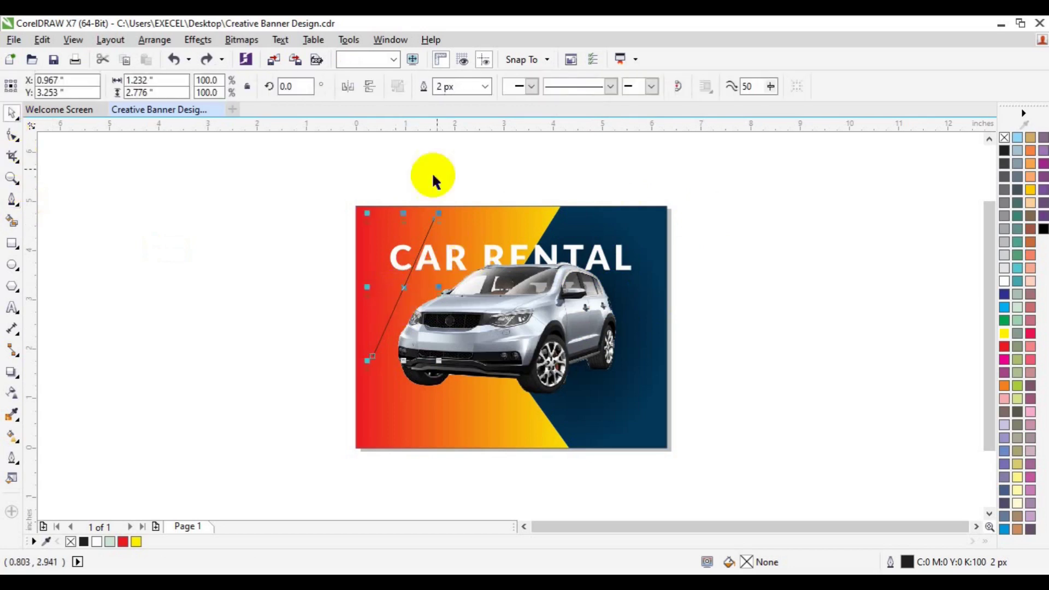
click(611, 86)
click(601, 138)
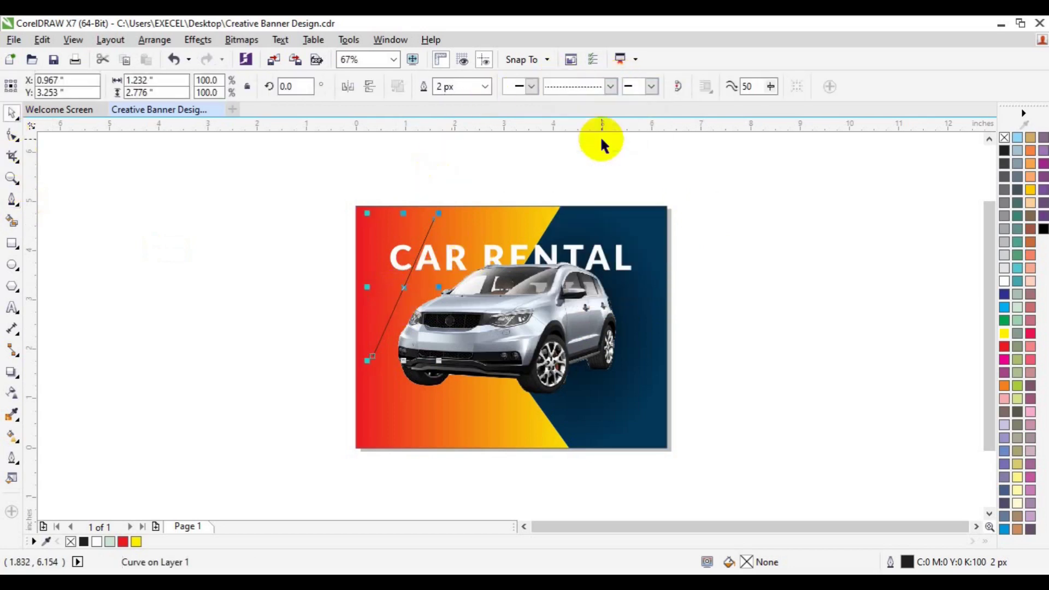
right_click(1003, 283)
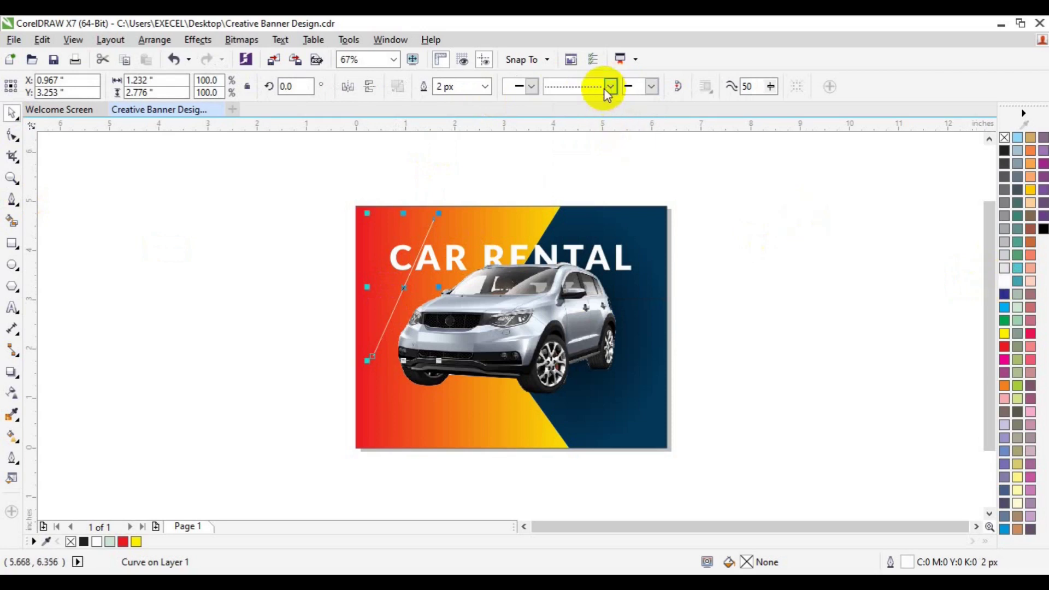
Step: Set the dotted diagonal line's outline width to 8 px
click(485, 87)
click(469, 161)
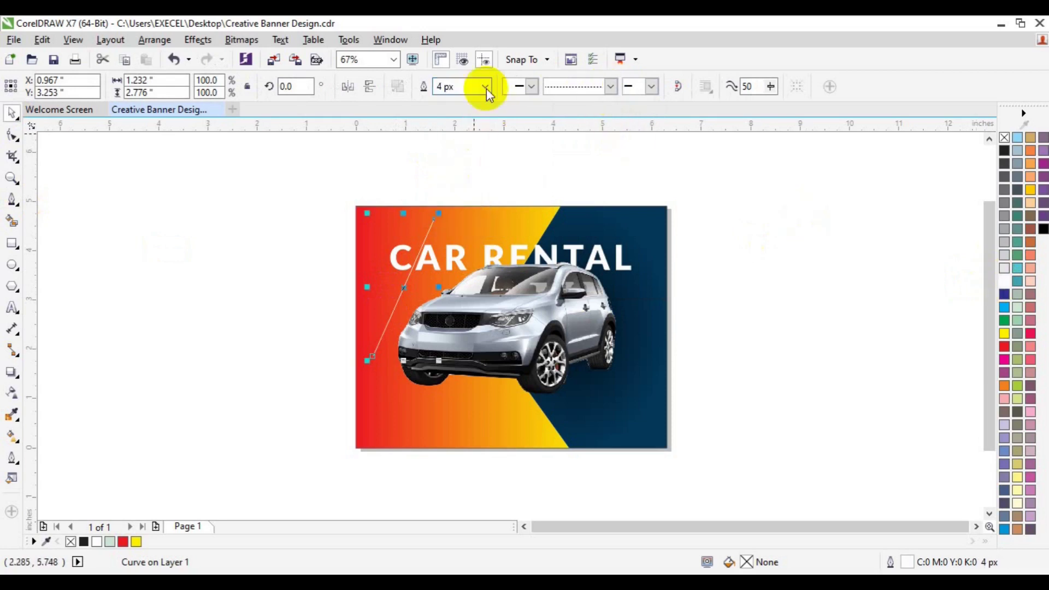
click(485, 86)
click(454, 183)
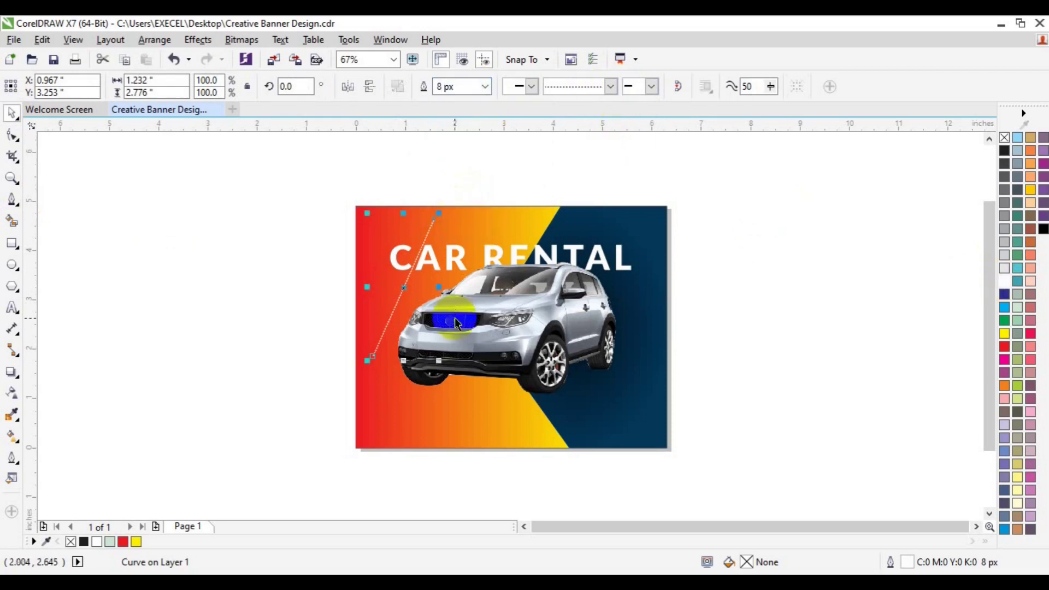
click(687, 409)
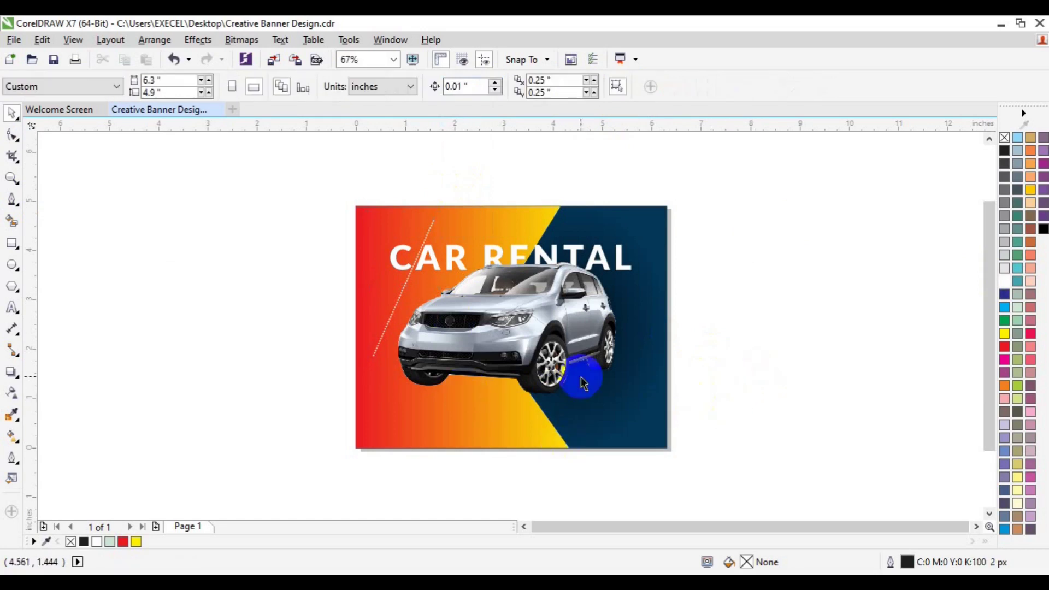
Step: Add a small white cross symbol as 24 pt Arial text and place it on the upper end of the dotted line
click(12, 307)
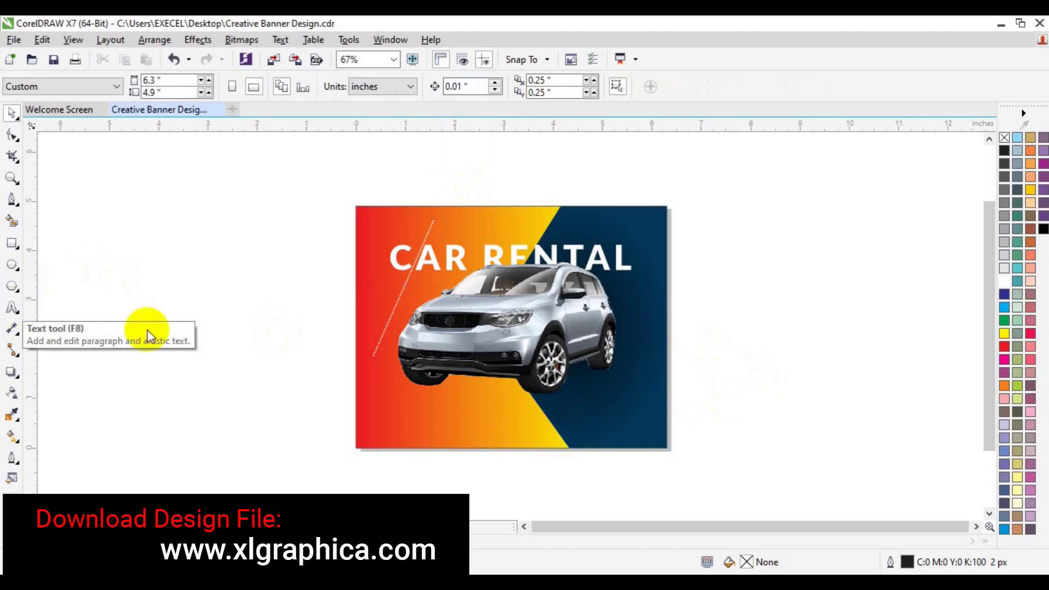
click(152, 350)
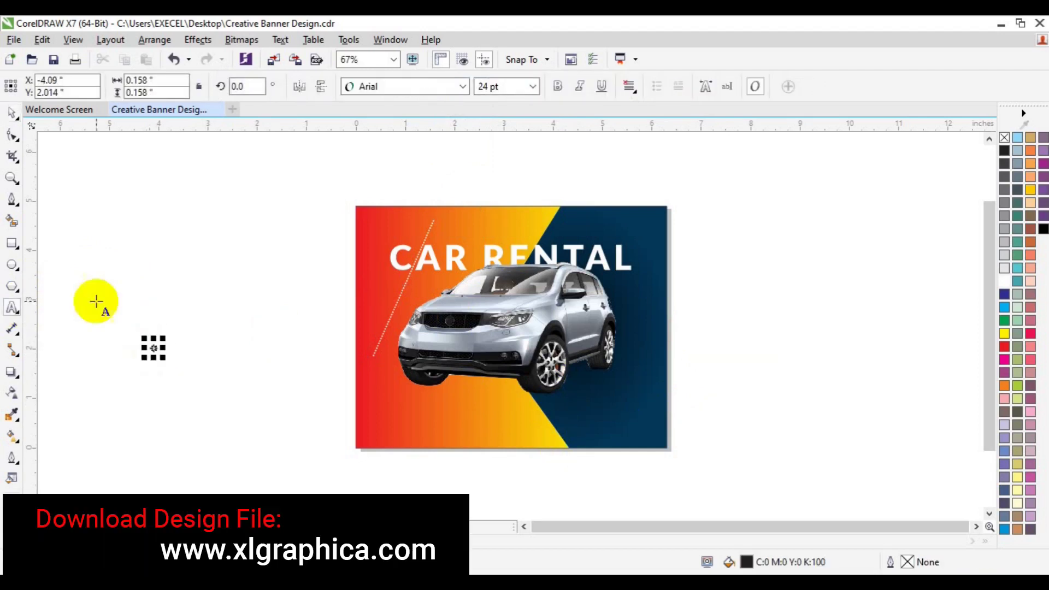
click(12, 113)
click(152, 348)
drag(152, 348, 436, 219)
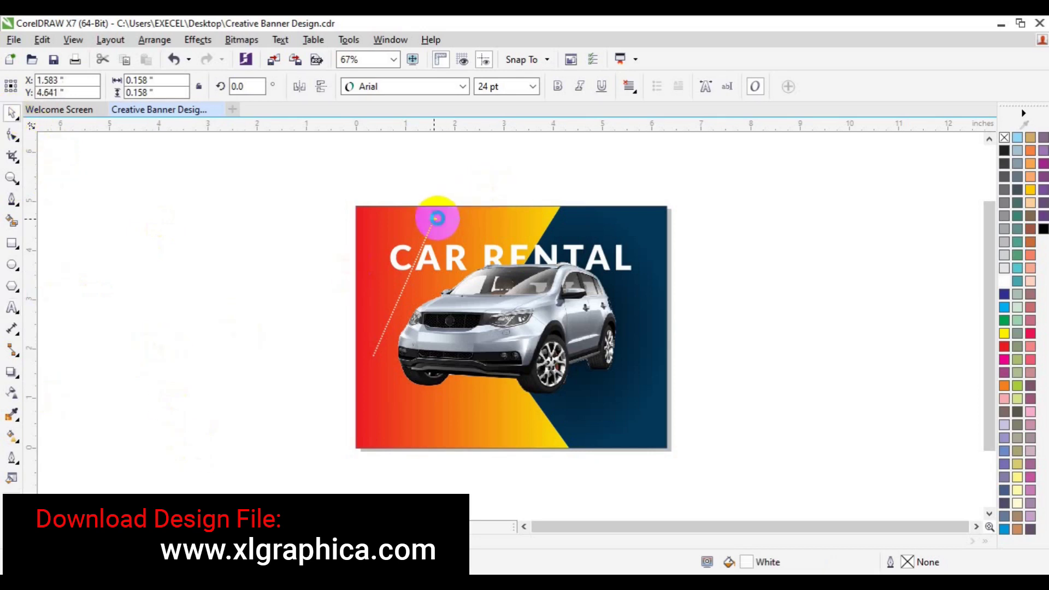
click(264, 284)
Step: Rotate the small cross symbol about 26° so it lines up with the dotted diagonal line
click(8, 185)
click(442, 225)
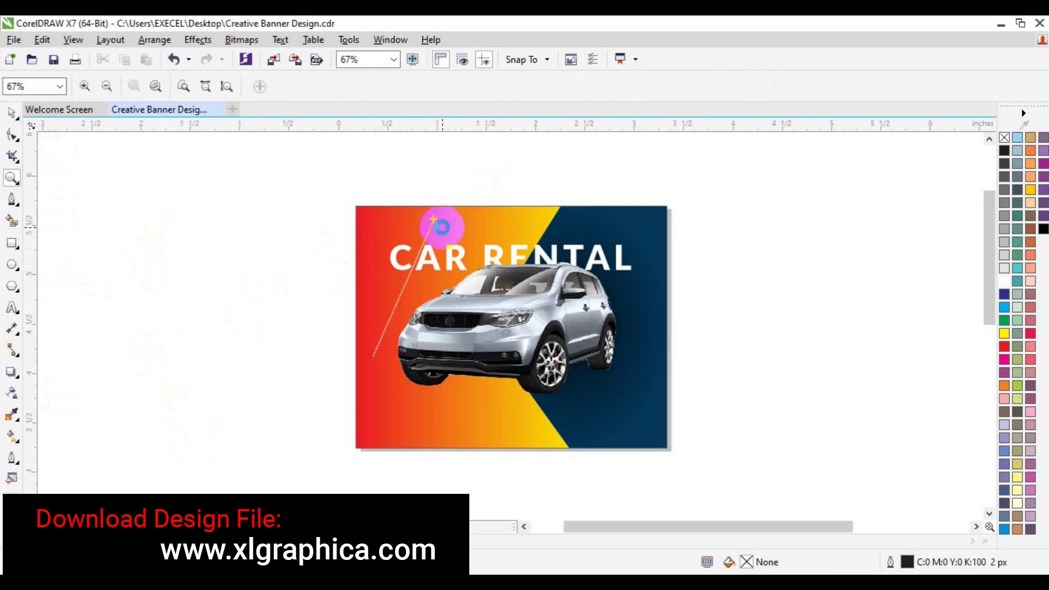
click(492, 306)
click(494, 310)
click(494, 310)
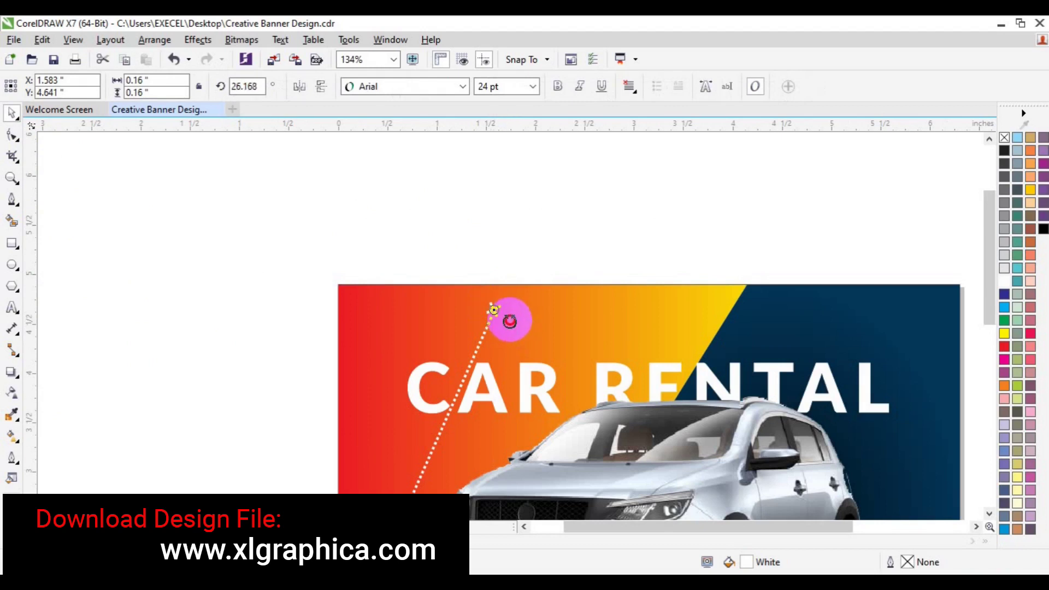
click(262, 333)
click(494, 310)
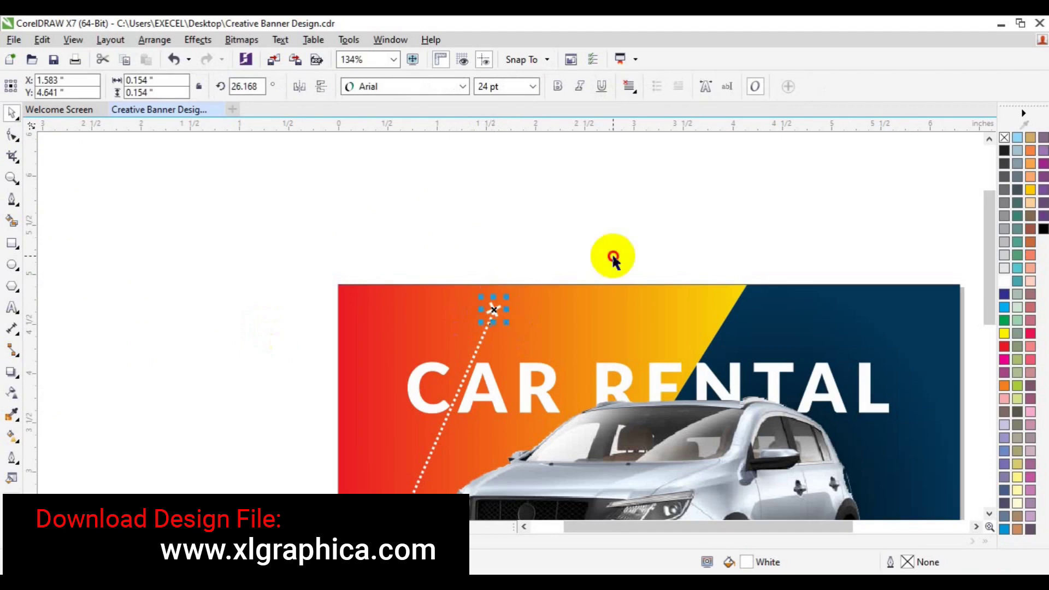
click(611, 257)
Step: Add the artistic text SERVICE in the empty area beside the banner
click(12, 177)
click(107, 86)
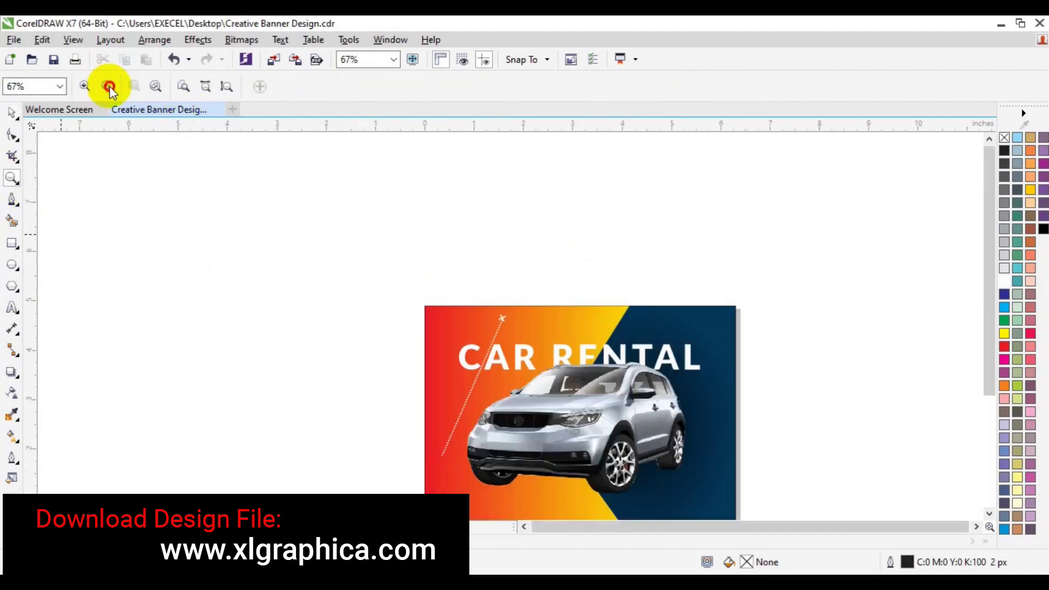
key(space)
click(988, 381)
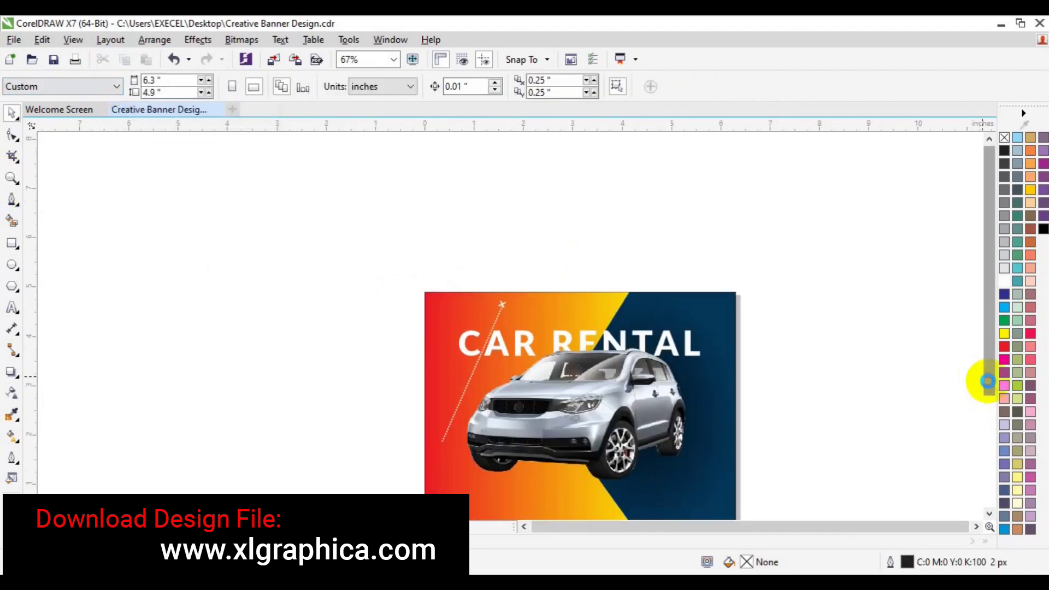
drag(989, 382, 989, 407)
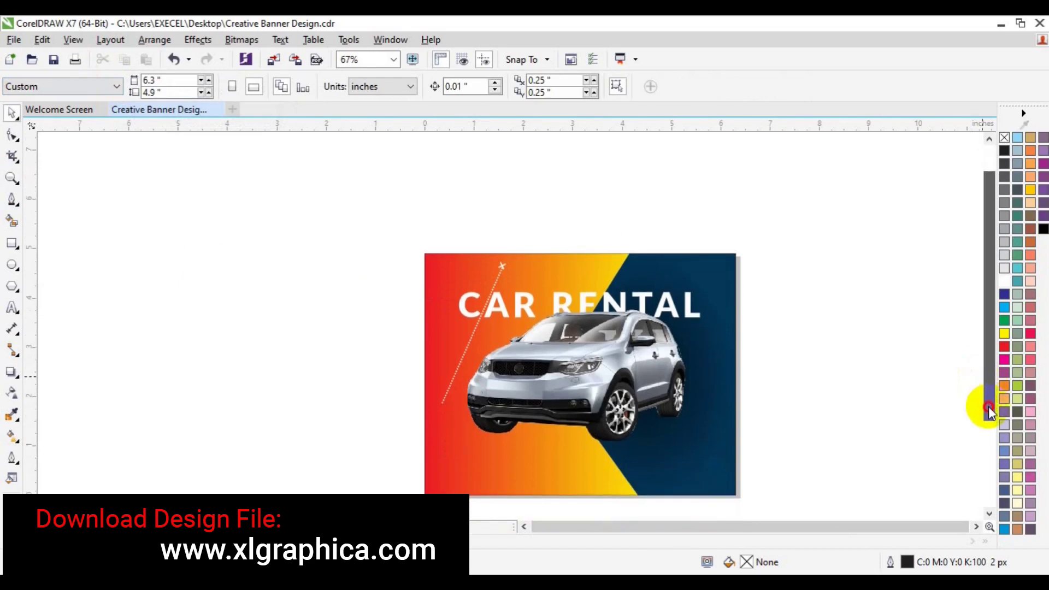
click(12, 308)
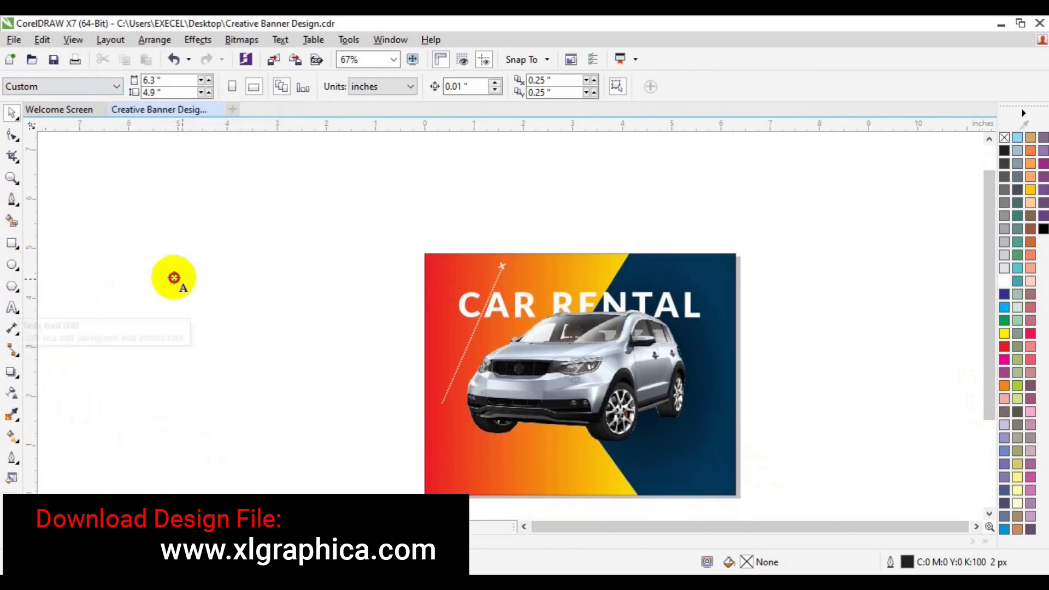
click(183, 302)
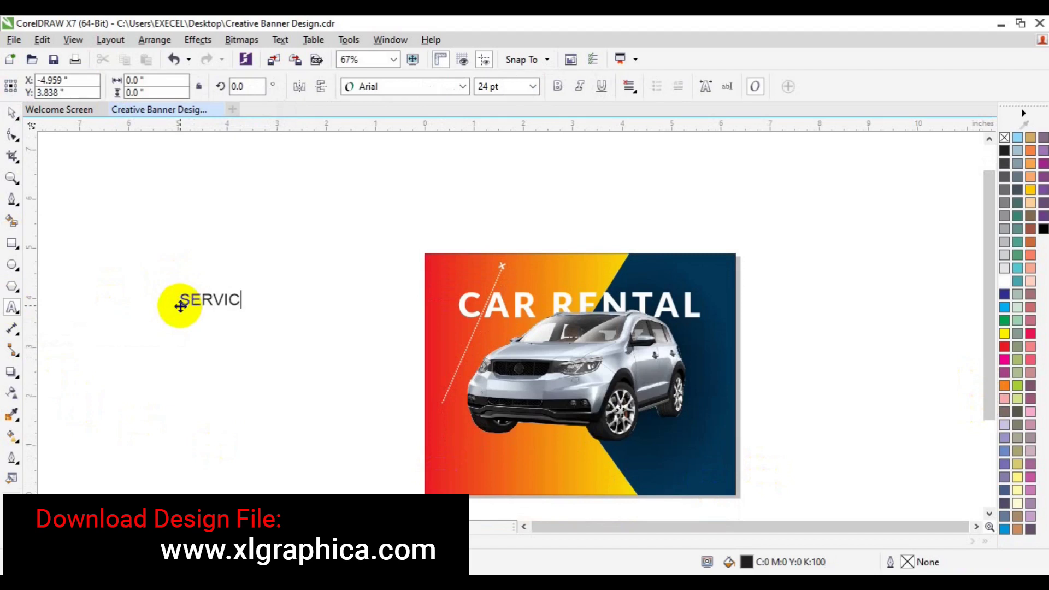
text(SERVICE)
Step: Set the SERVICE text in the Lato Bold-Italic font
key(ctrl+a)
click(463, 86)
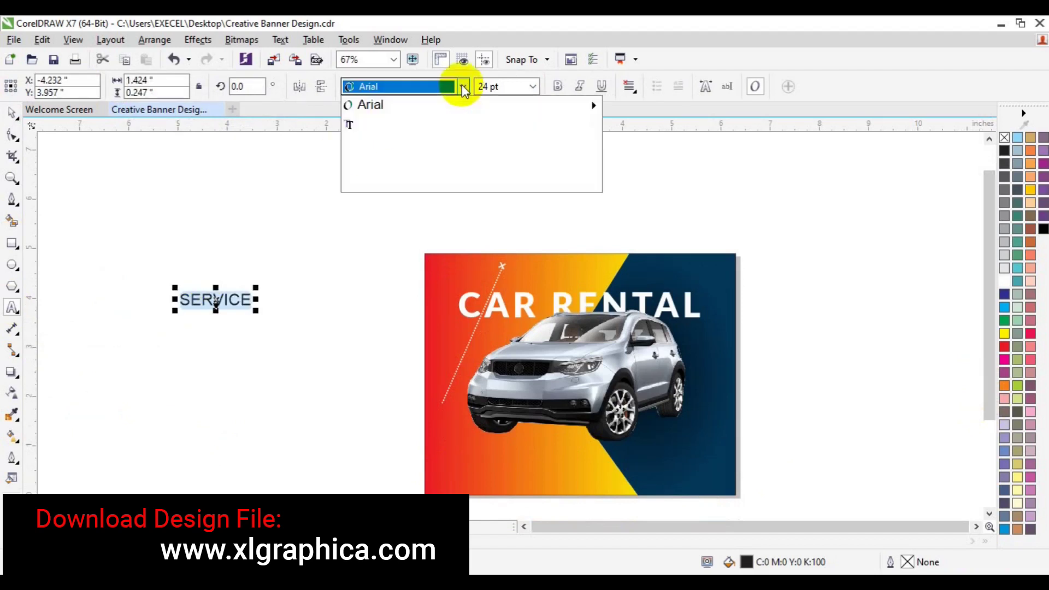
mouse_move(431, 131)
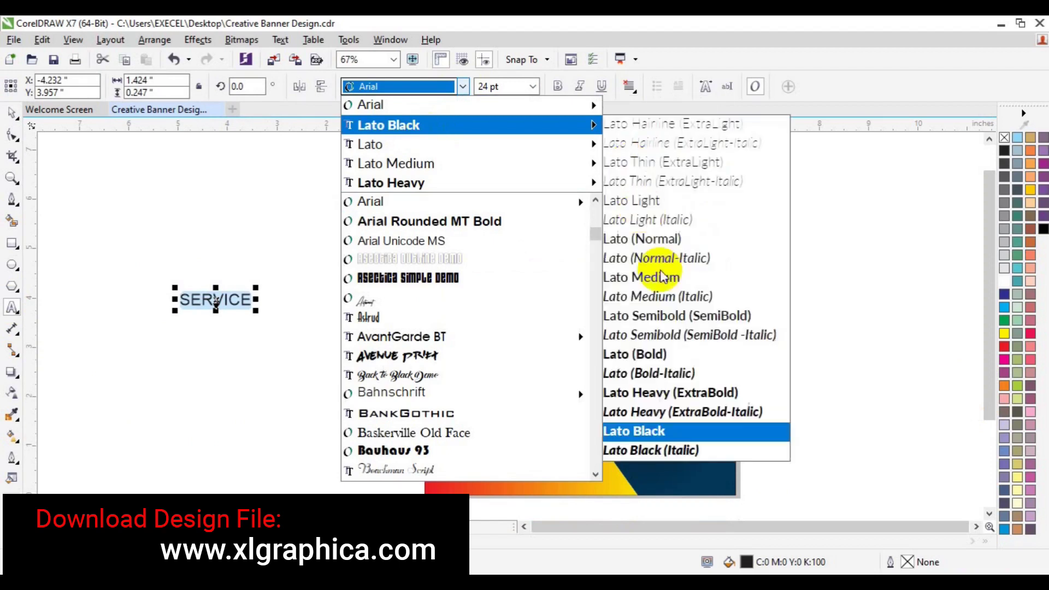
click(641, 375)
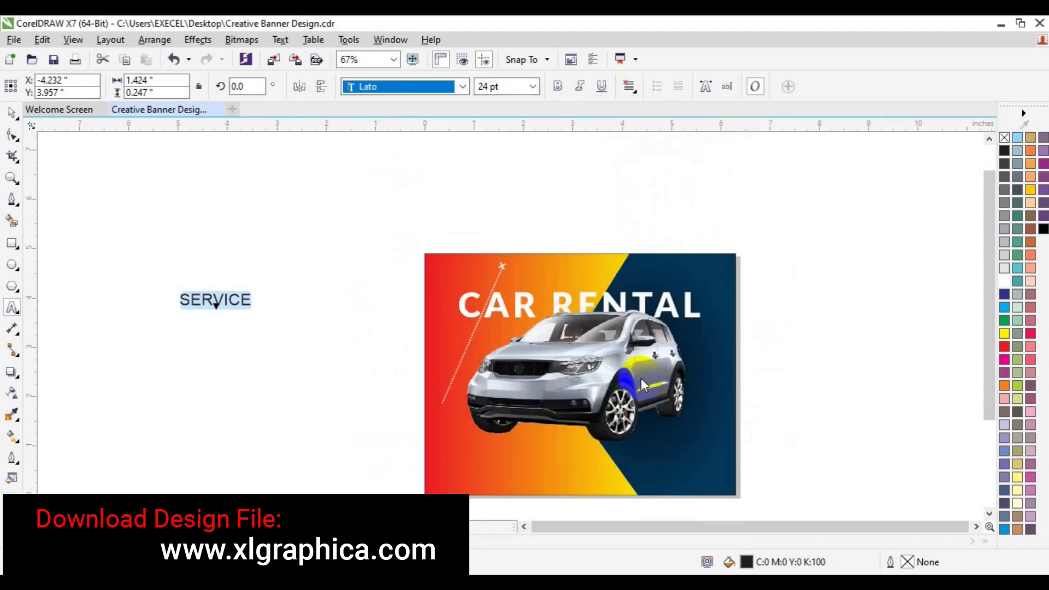
click(11, 118)
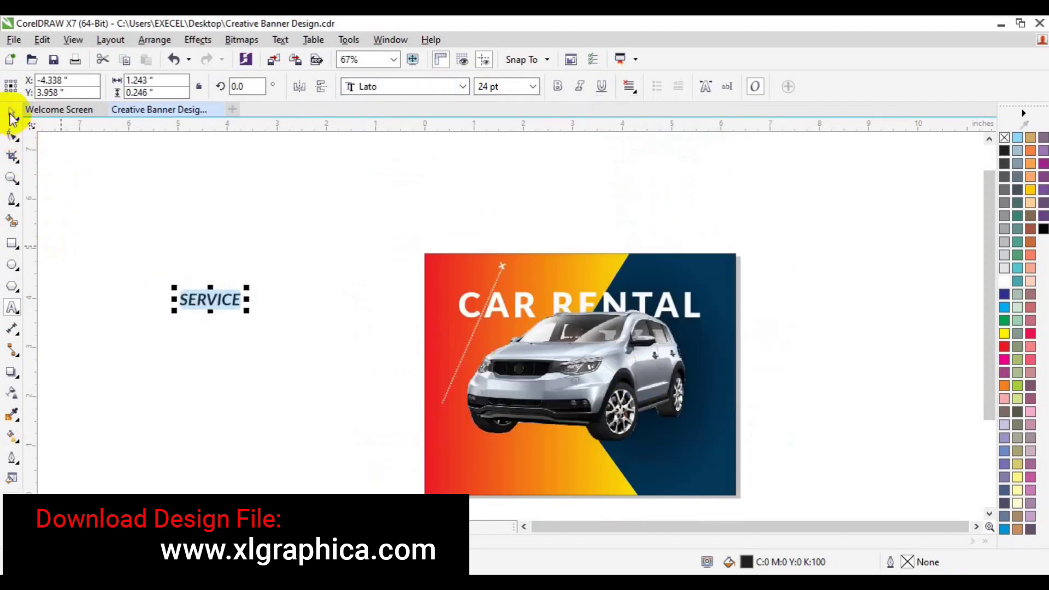
Step: Place SERVICE below the end of the CAR RENTAL heading, at 20 pt and filled yellow
drag(206, 297, 680, 331)
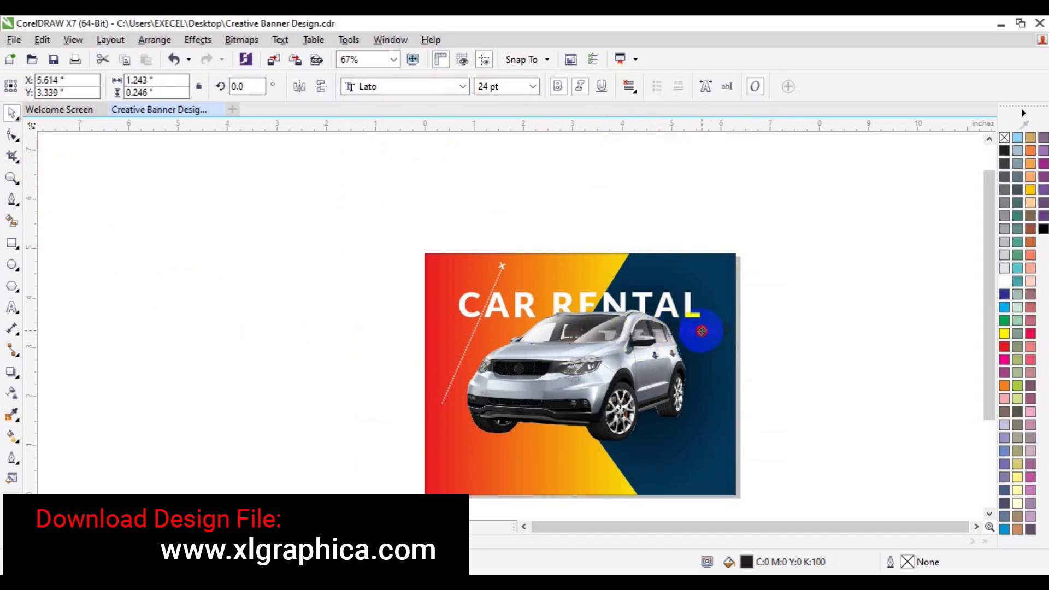
click(499, 86)
drag(487, 86, 467, 87)
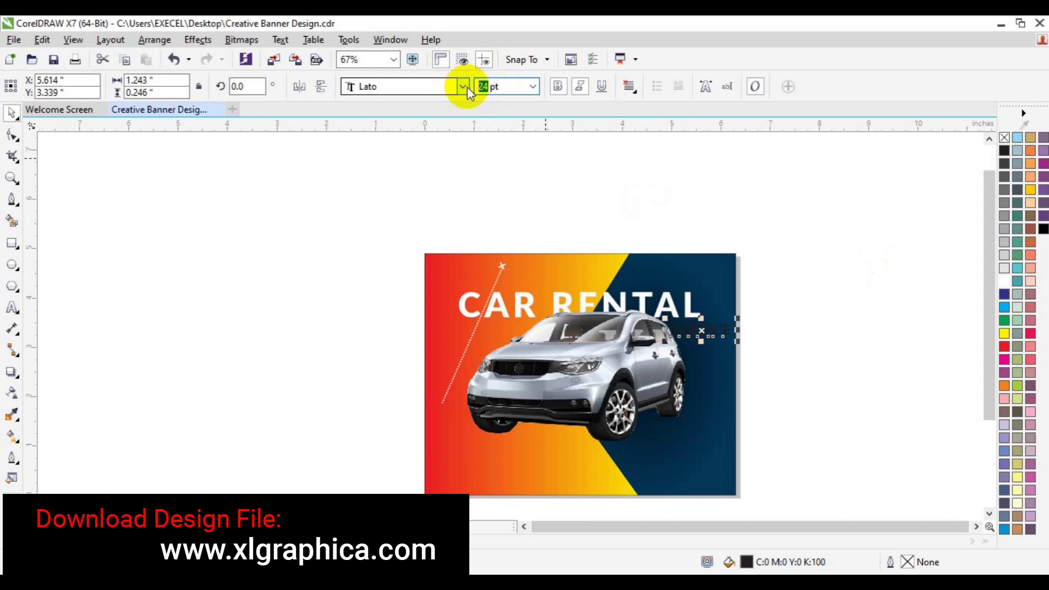
text(20)
key(Return)
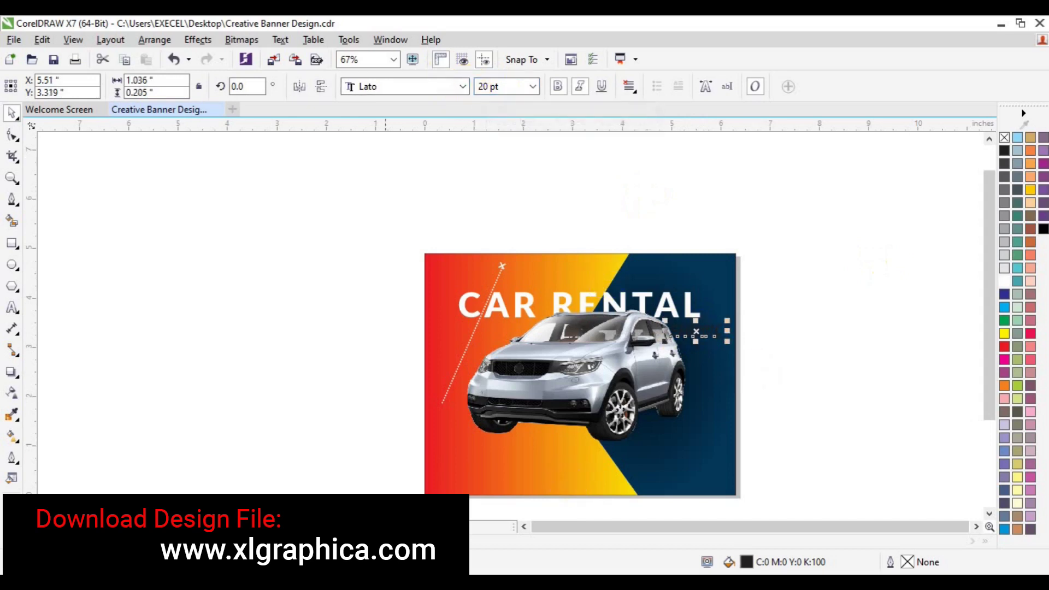
click(808, 399)
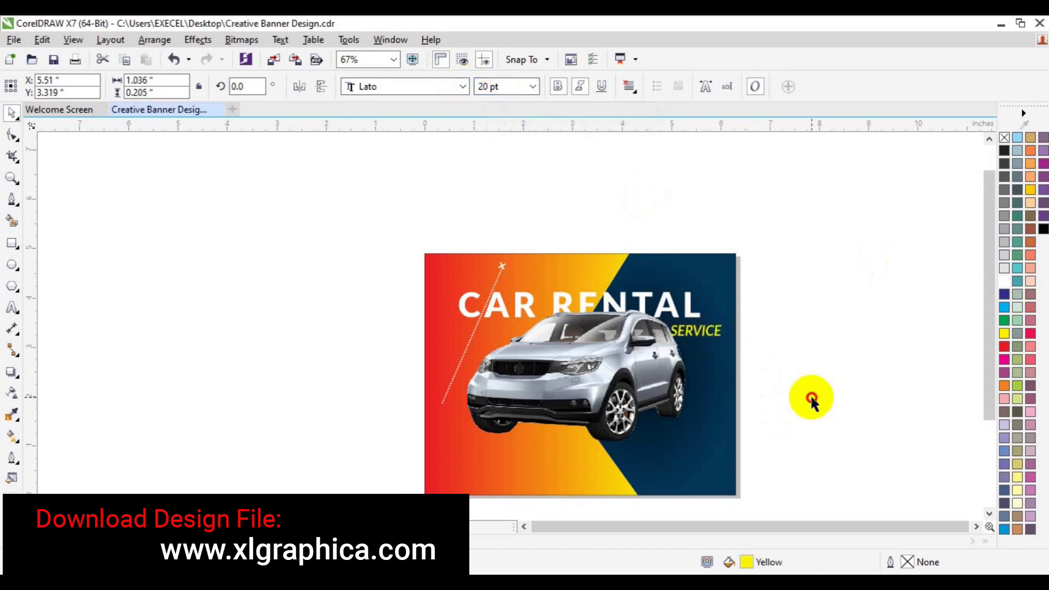
Step: Draw a short horizontal line about 0.66 inches long below the SERVICE text
click(12, 204)
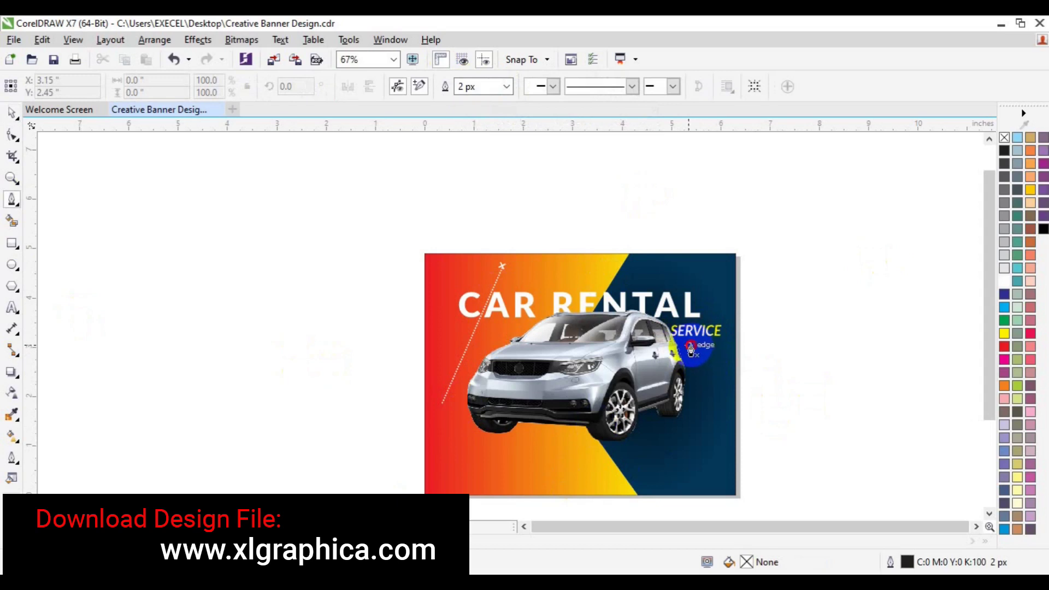
click(690, 346)
double_click(721, 346)
key(Escape)
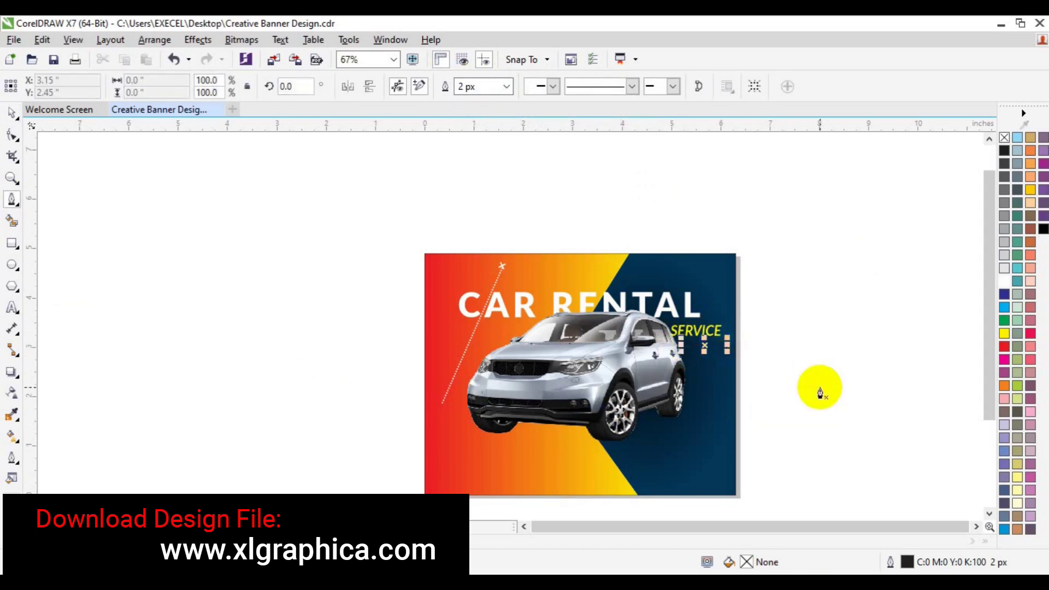
Step: Style the short line below SERVICE as an 8 px dotted line with a white outline
key(space)
click(695, 351)
click(443, 403)
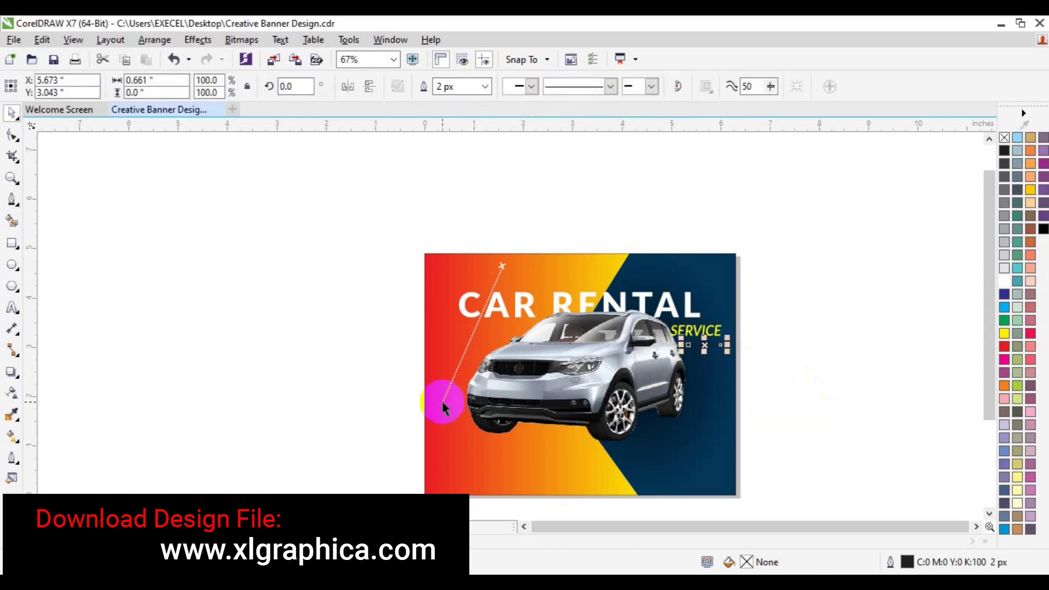
click(714, 345)
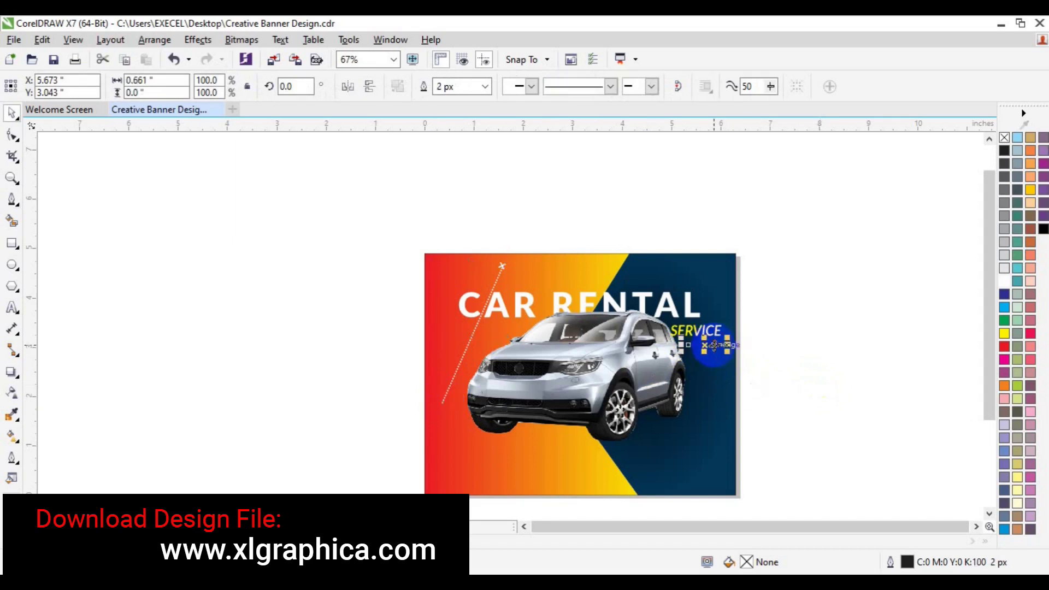
click(485, 88)
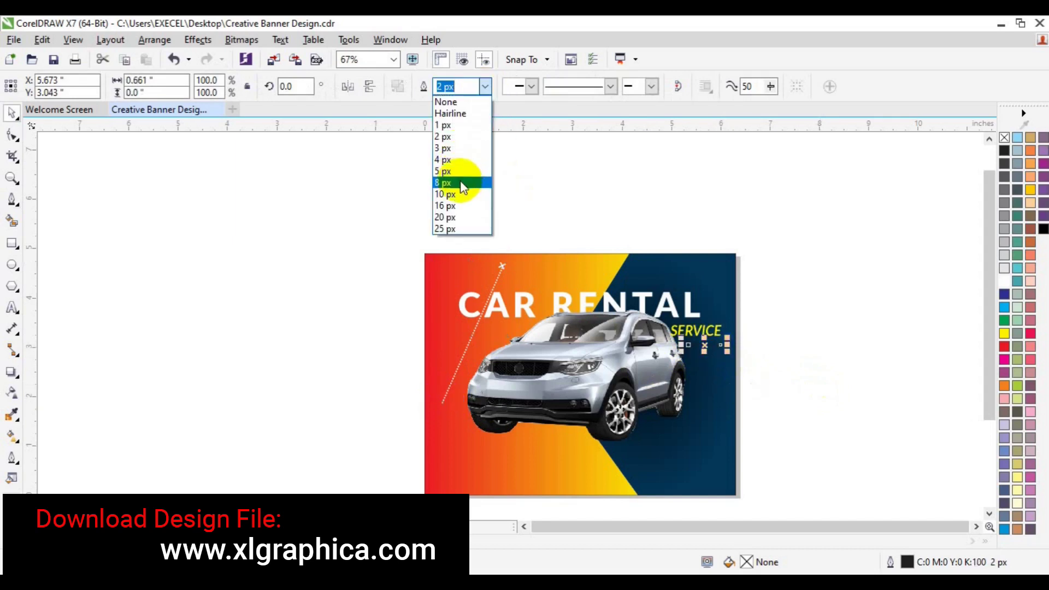
click(461, 184)
click(610, 87)
click(604, 143)
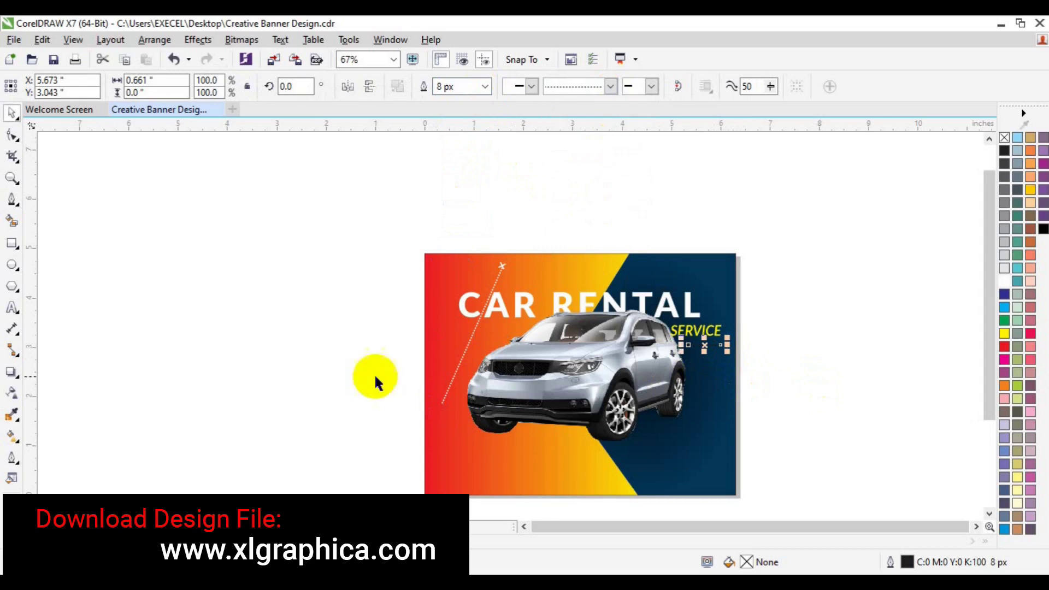
click(163, 449)
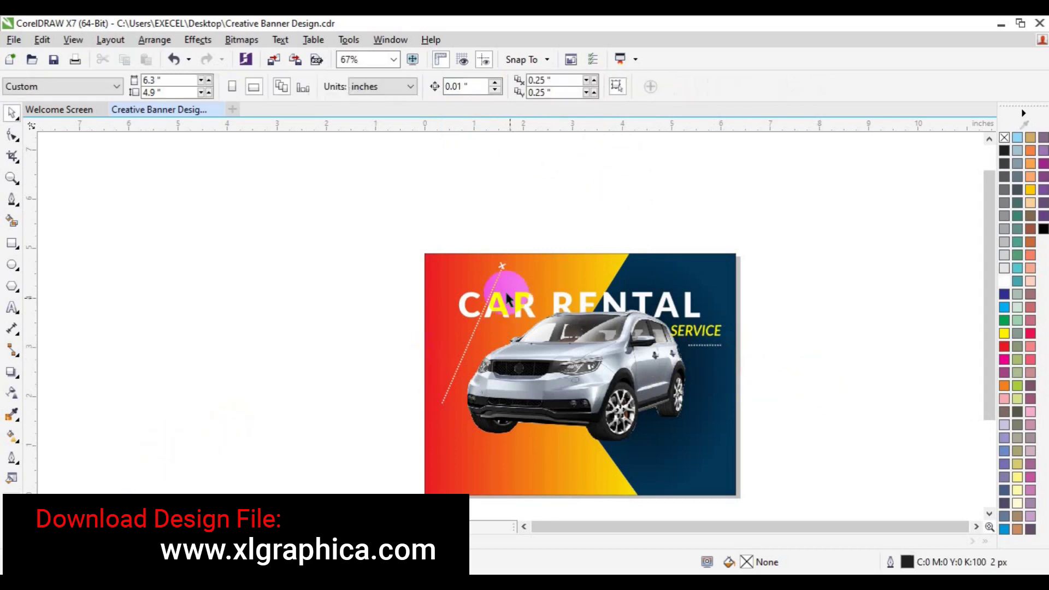
Step: Place a copy of the small white × mark at the right end of the dotted line below SERVICE
click(501, 269)
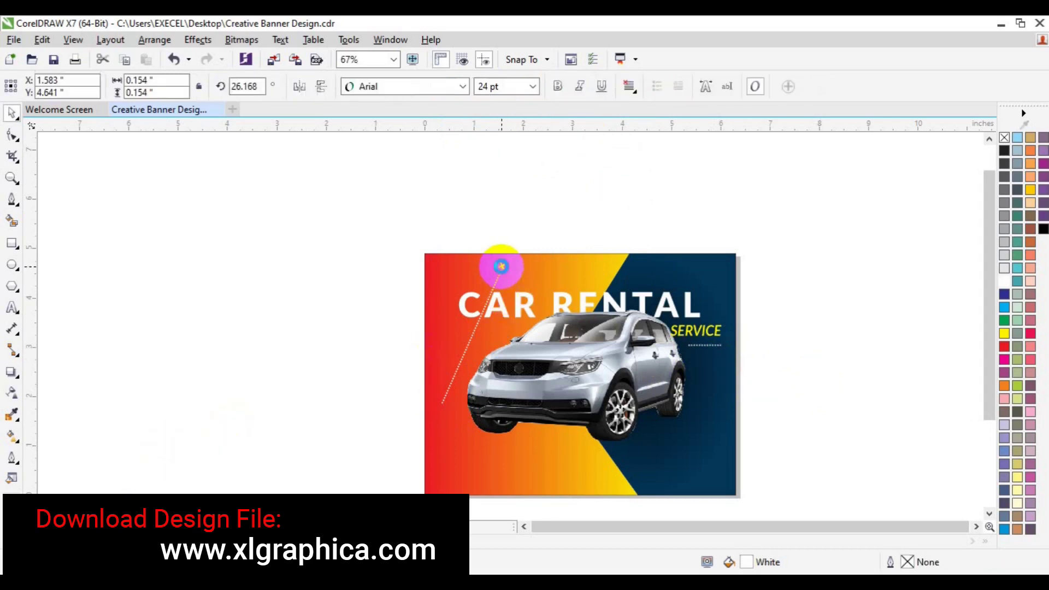
click(722, 348)
click(786, 348)
click(720, 346)
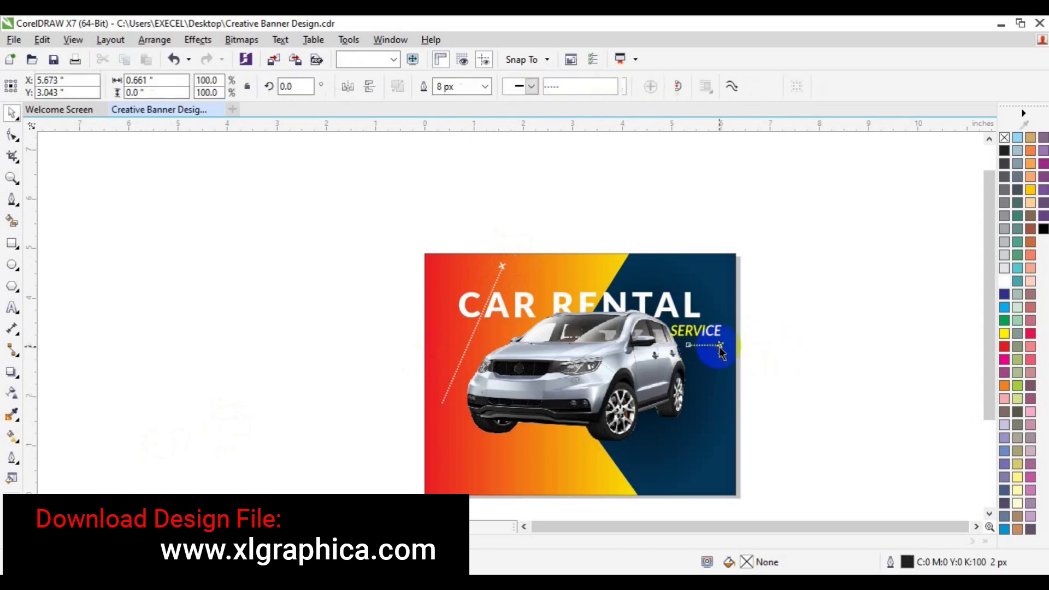
click(757, 344)
click(724, 344)
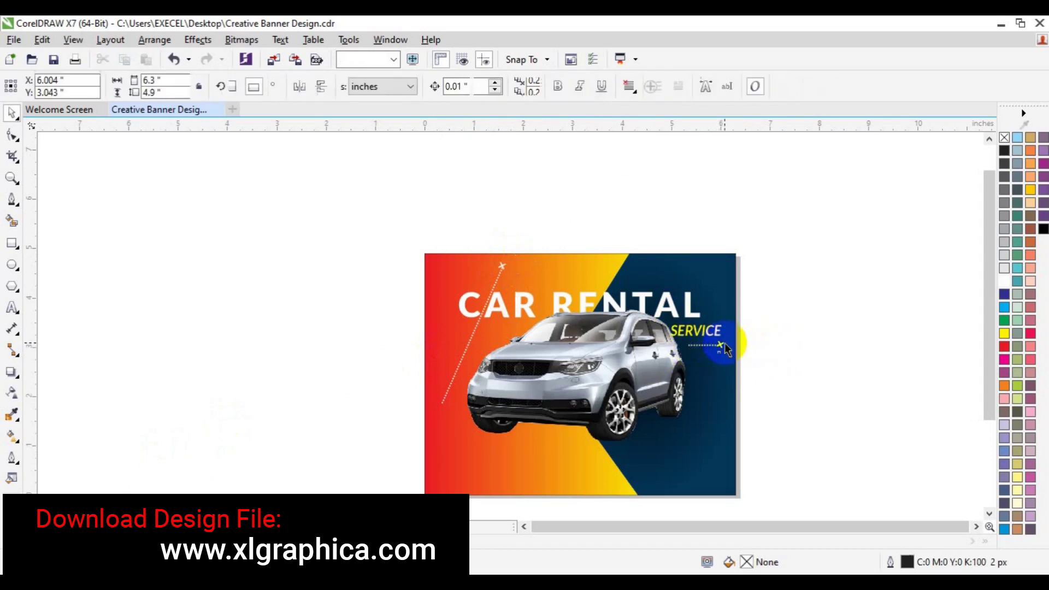
Step: Line up the copied × mark with the right end of the short dotted line and save the banner
shift+click(699, 345)
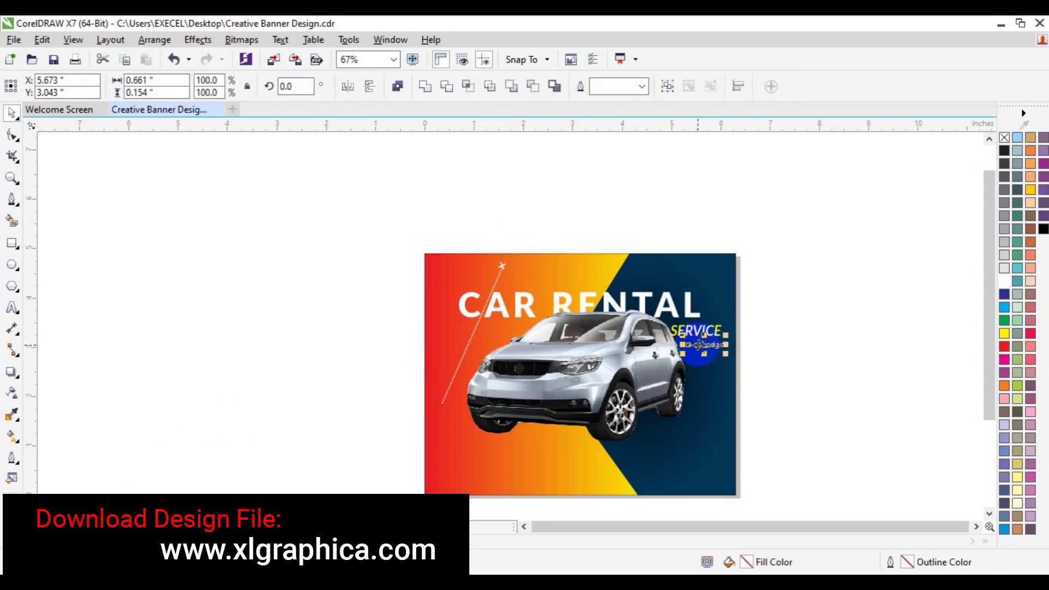
click(799, 370)
click(722, 344)
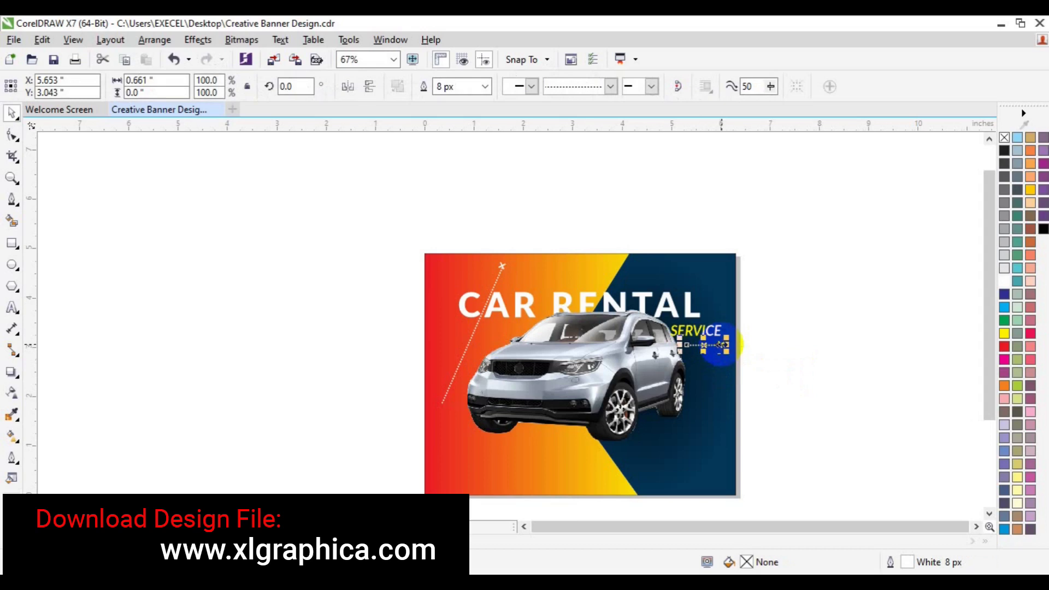
click(825, 361)
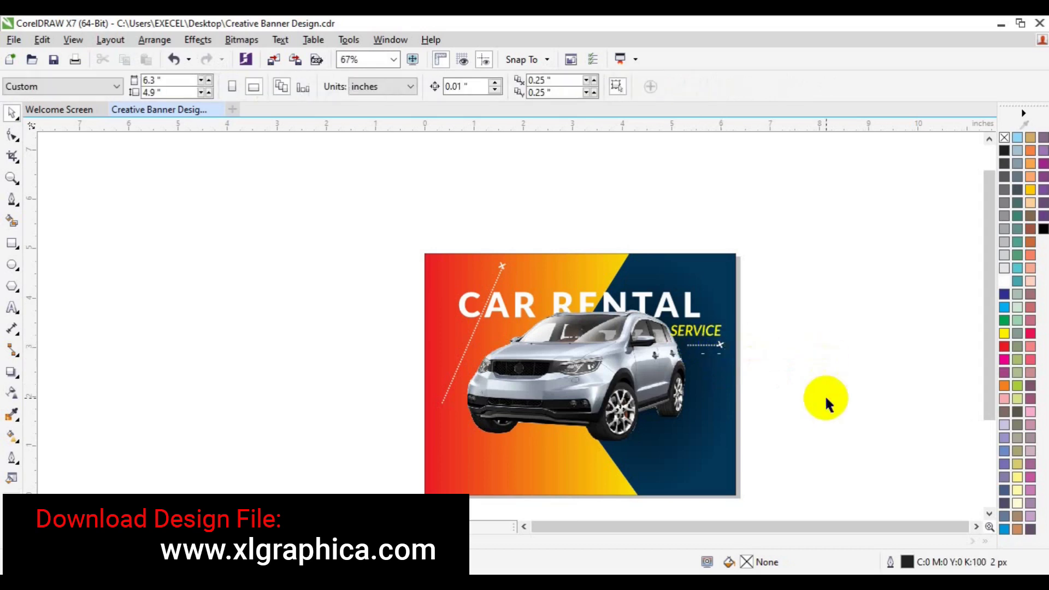
key(ctrl+s)
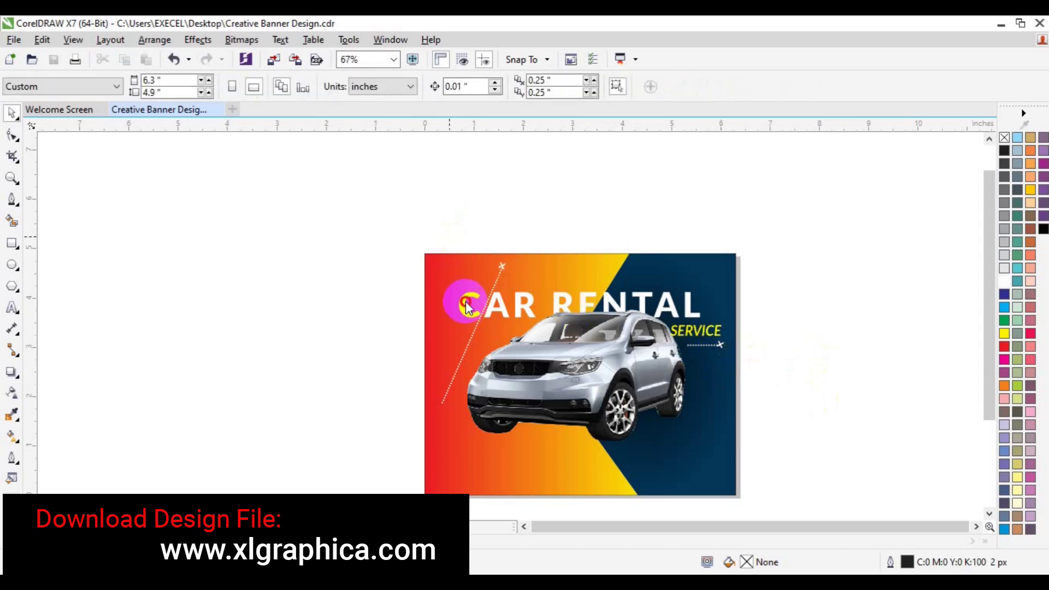
Step: Try the Small Glow drop shadow preset on the CAR RENTAL heading
click(466, 307)
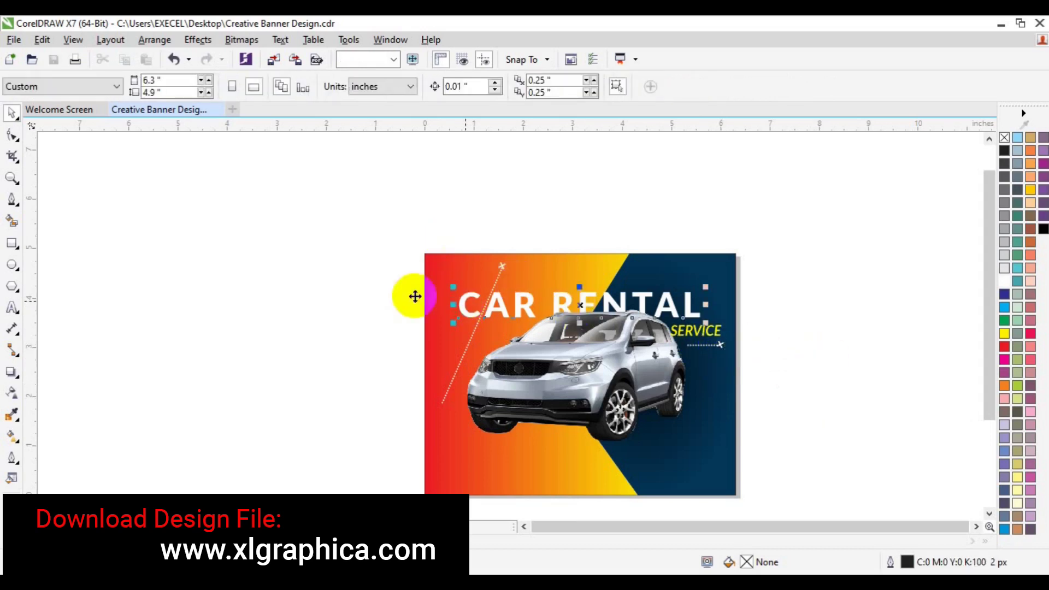
click(11, 398)
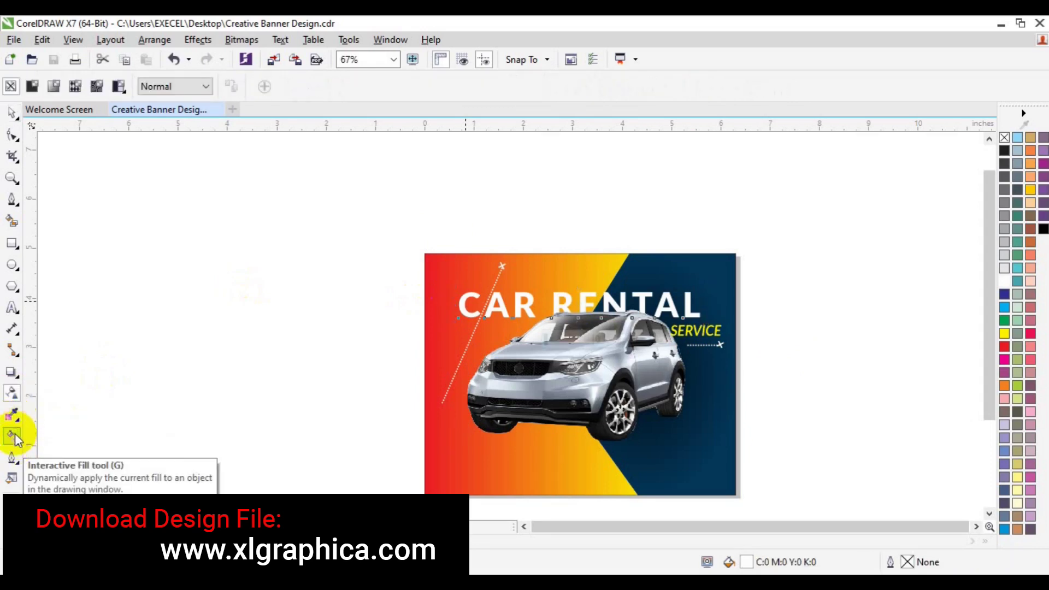
click(14, 436)
mouse_move(18, 380)
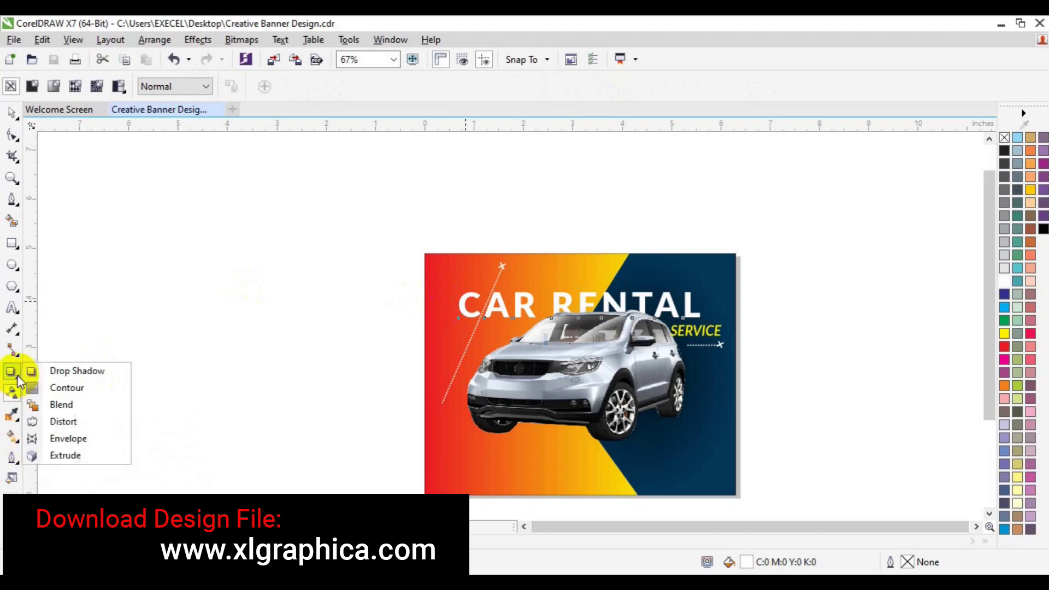
click(74, 372)
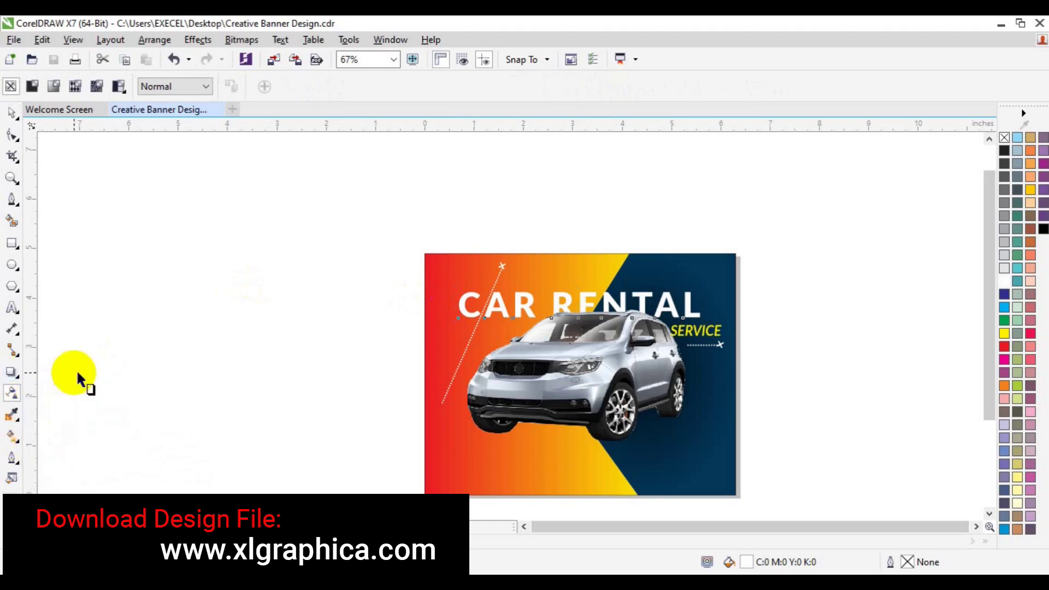
click(61, 86)
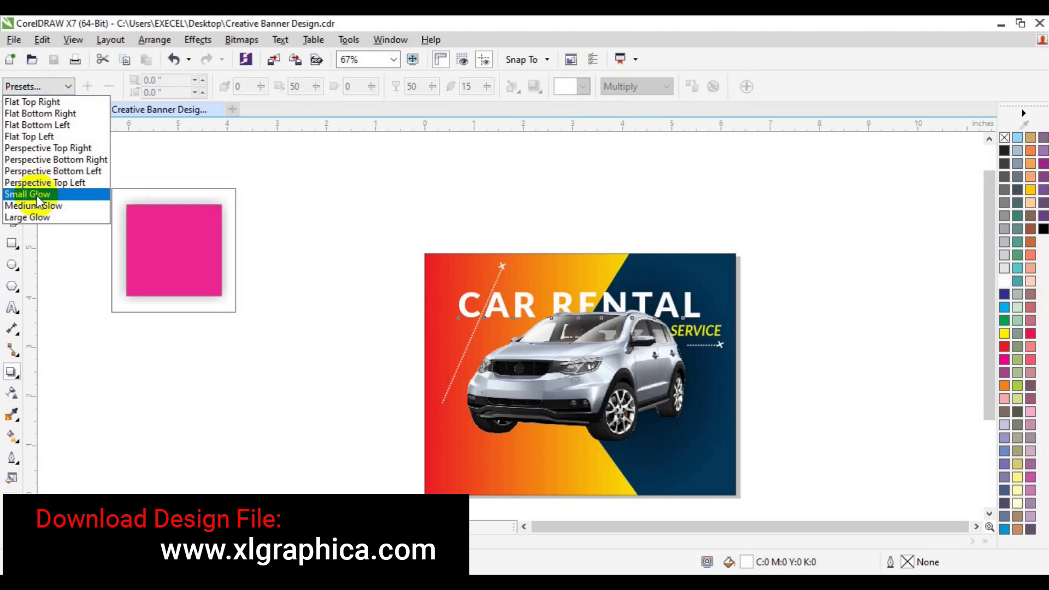
click(34, 194)
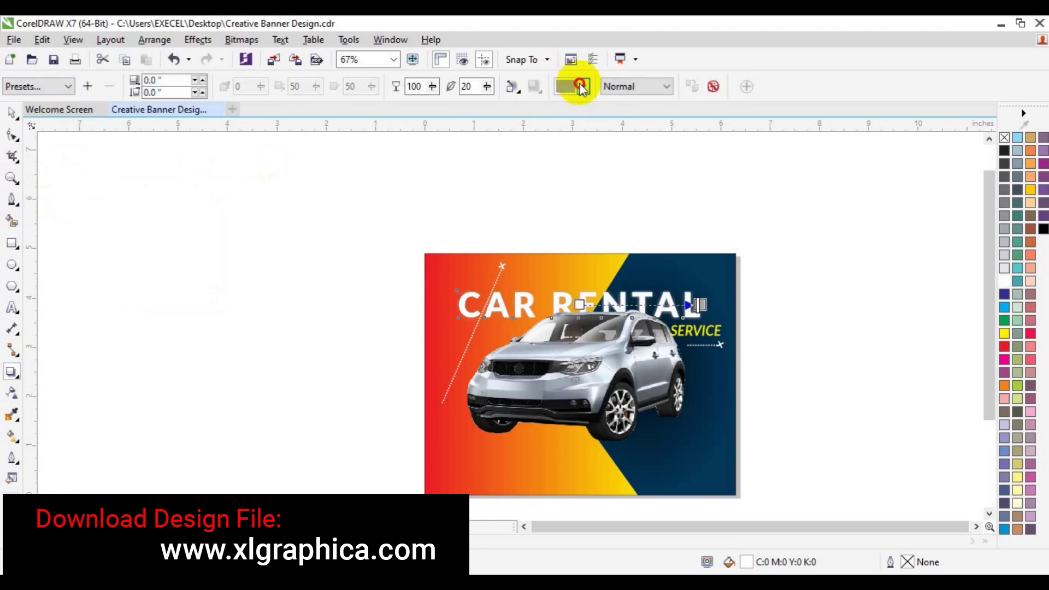
Step: Try white, magenta, cyan and orange-red as the glow colour of the CAR RENTAL heading
click(581, 86)
click(612, 118)
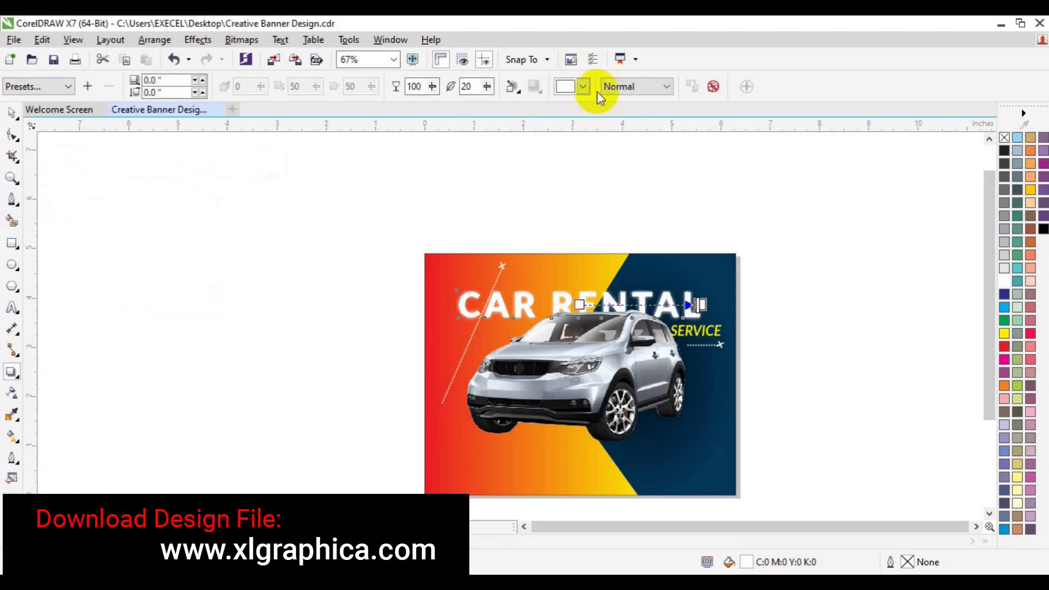
click(584, 86)
click(608, 116)
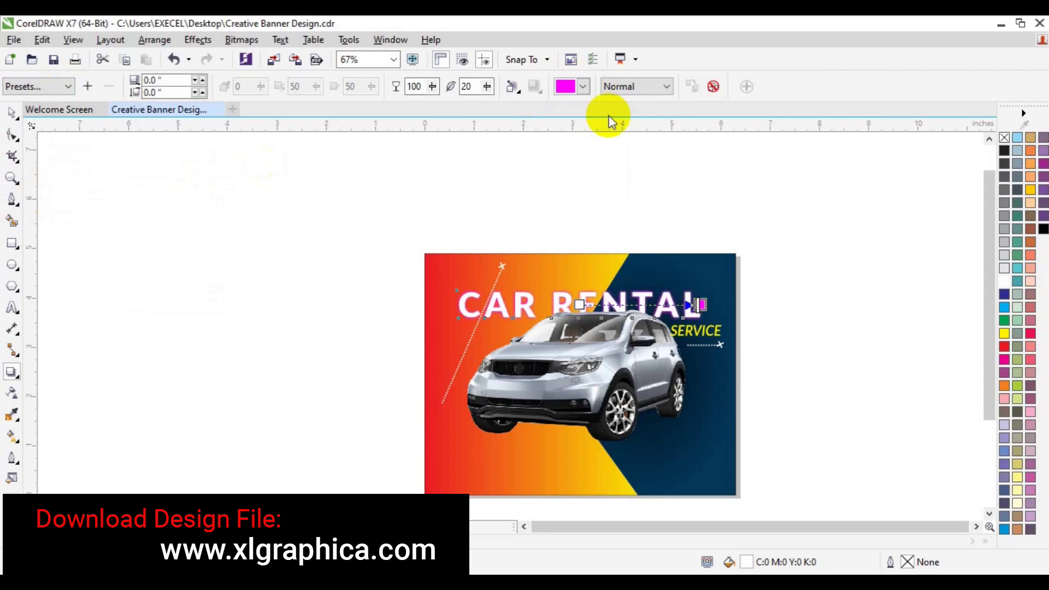
click(583, 86)
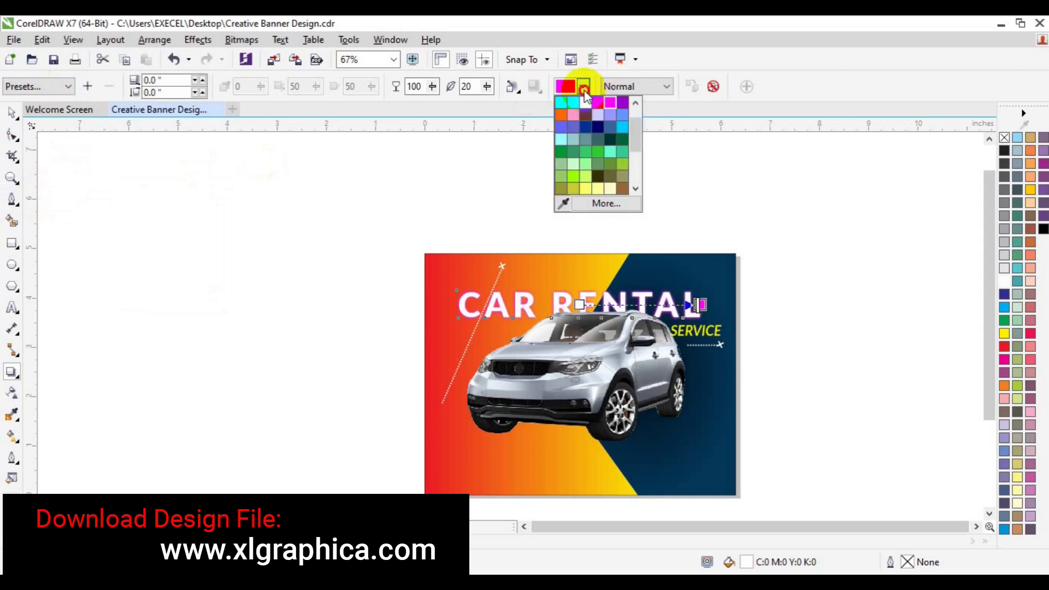
click(622, 129)
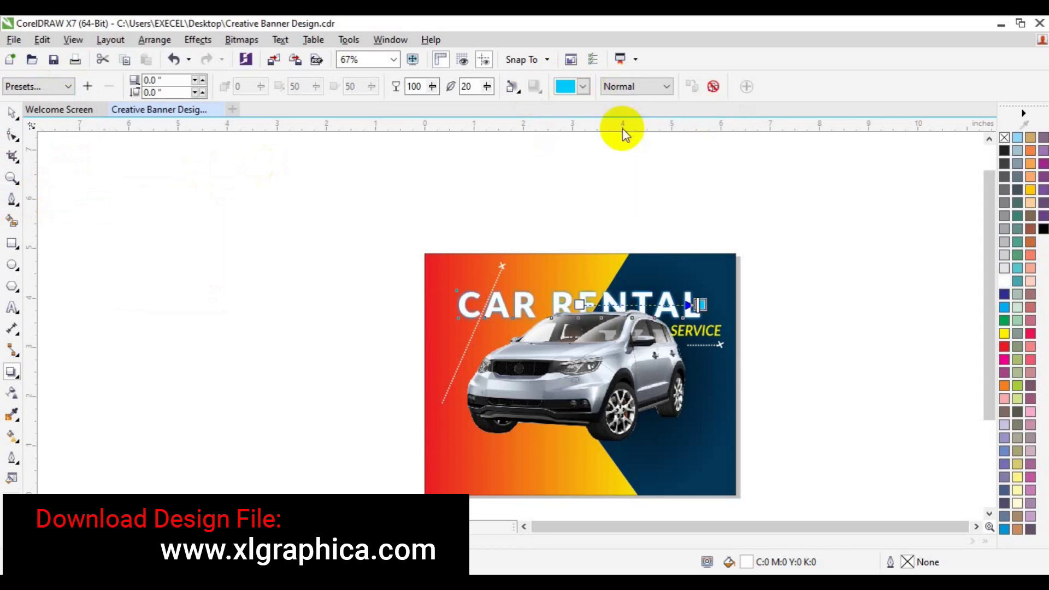
click(581, 86)
click(598, 189)
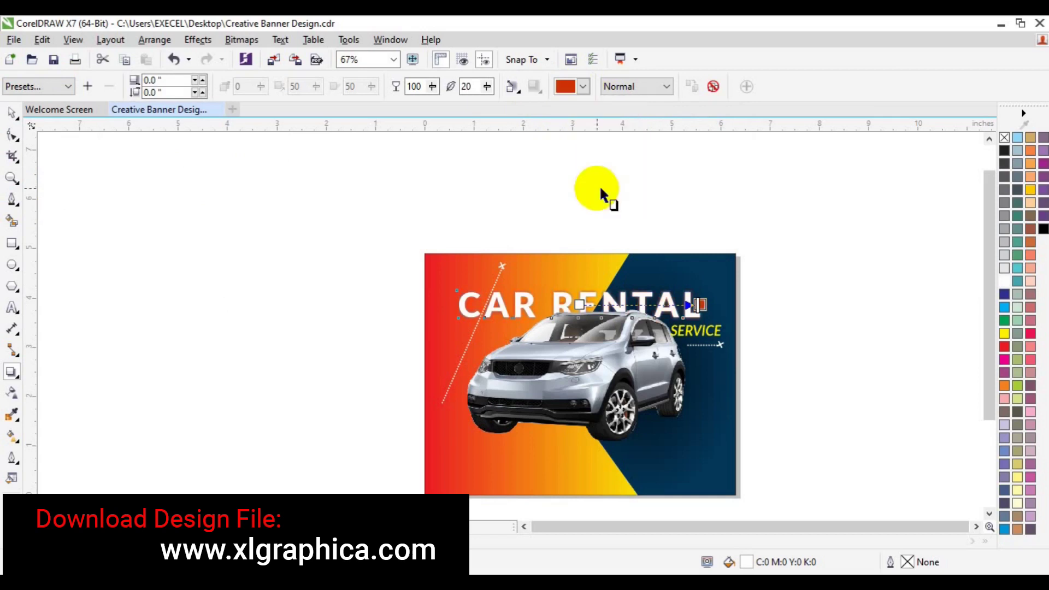
Step: Remove the glow drop shadow from the CAR RENTAL heading
click(583, 88)
drag(635, 154, 641, 117)
click(713, 88)
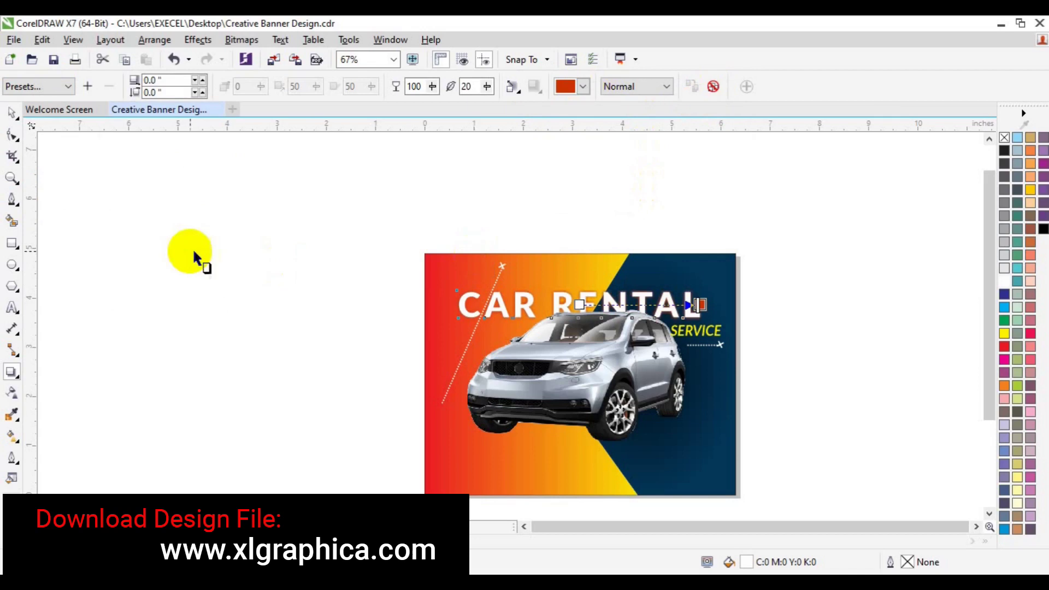
click(713, 87)
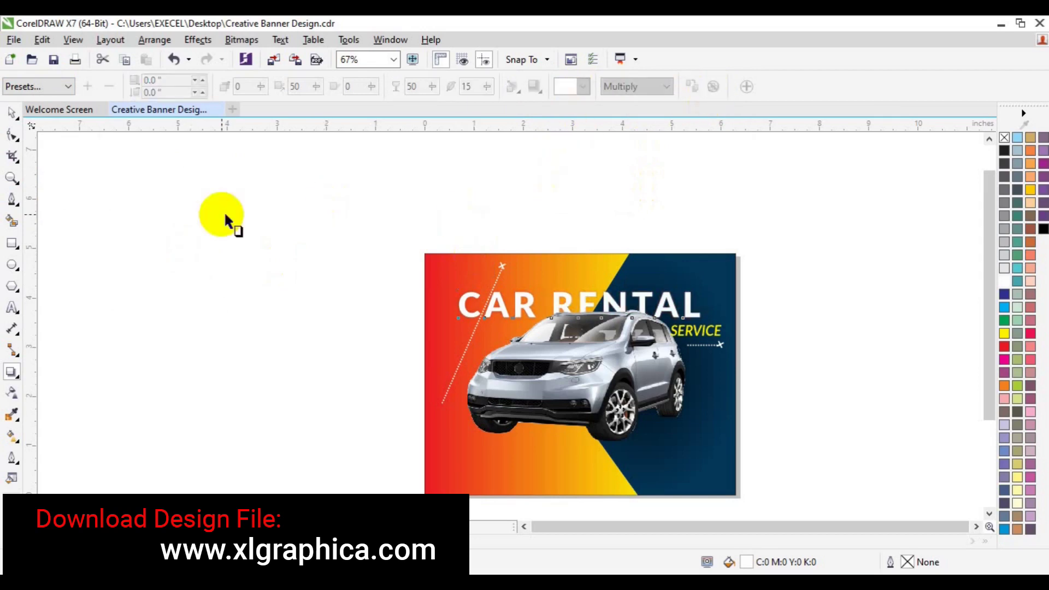
Step: Try a black fill on the CAR RENTAL heading and undo it
click(12, 113)
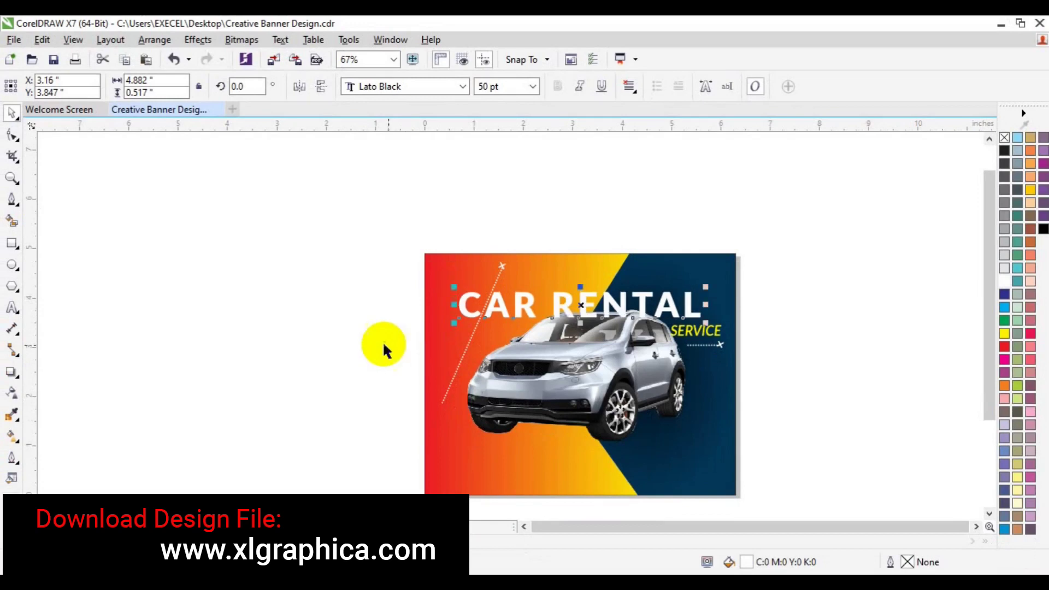
click(468, 318)
click(468, 322)
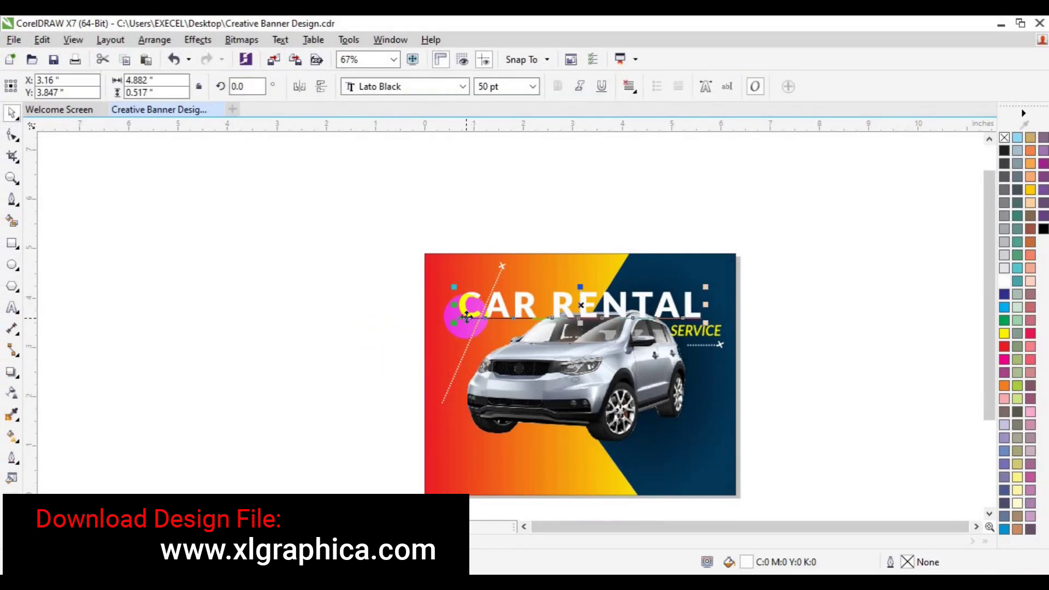
click(83, 542)
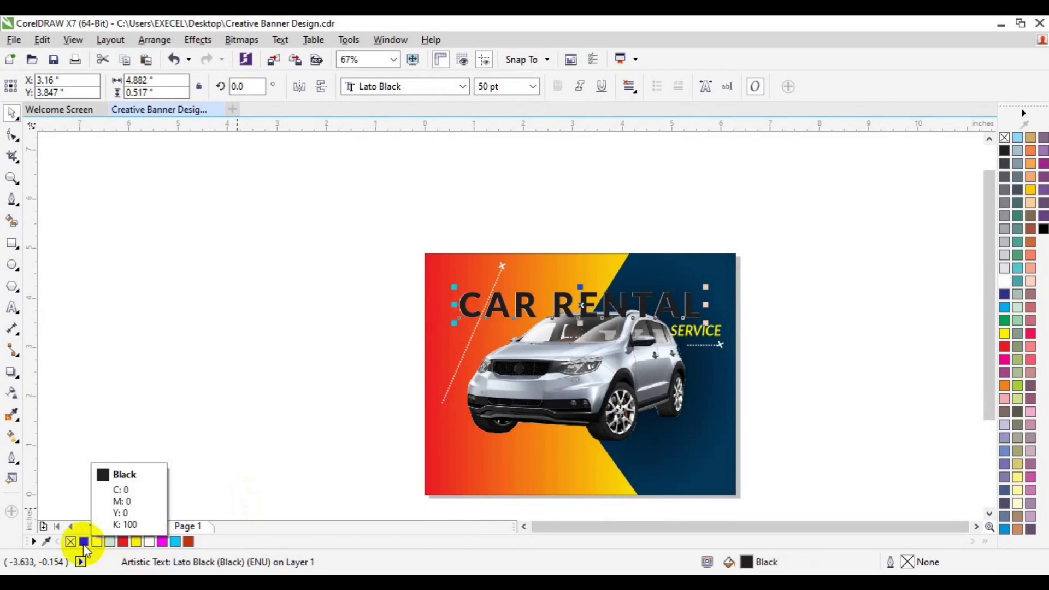
key(ctrl+z)
Step: Sample the banner's dark blue background and fill the CAR RENTAL heading with that colour, C100 M76 Y38 K36
click(463, 298)
click(463, 302)
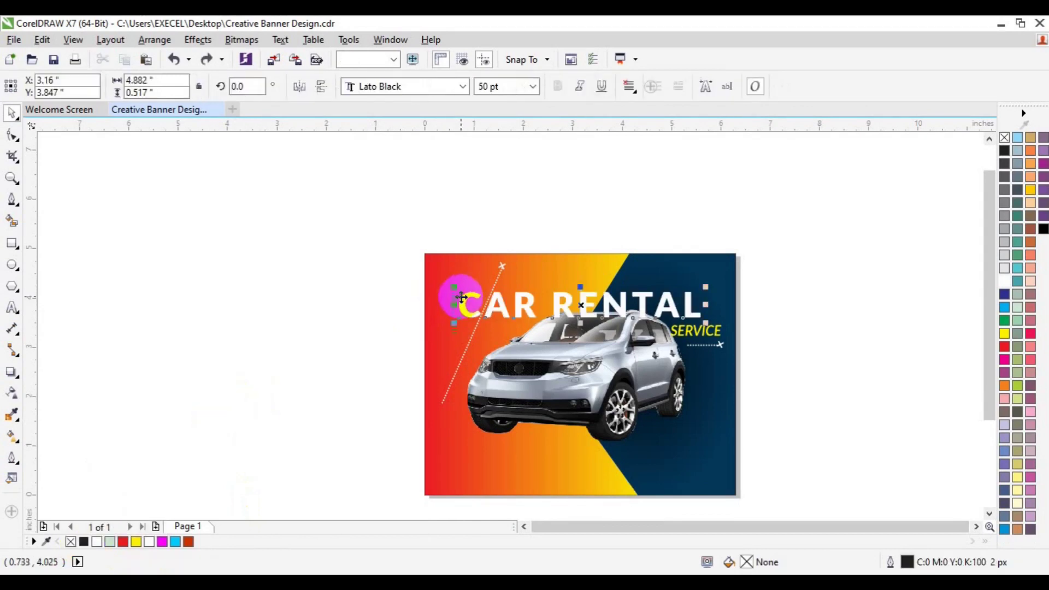
click(14, 434)
click(12, 414)
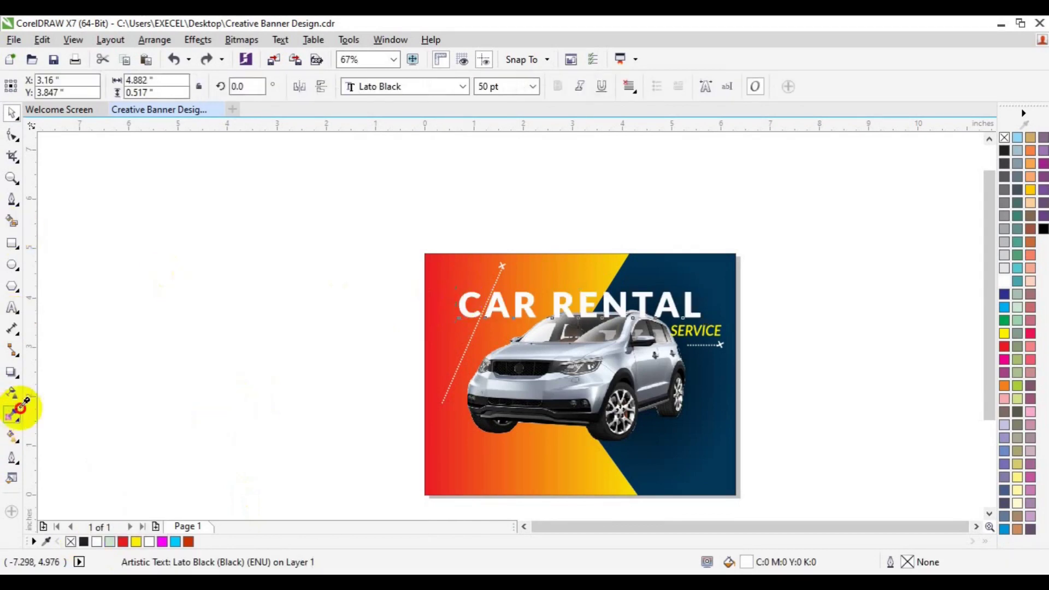
click(743, 451)
click(454, 309)
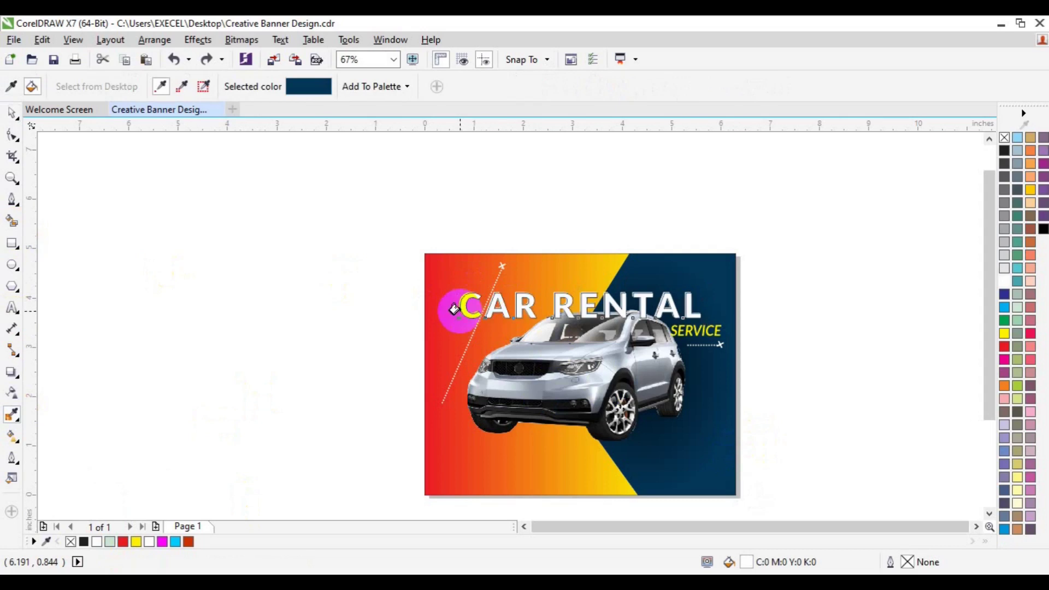
key(space)
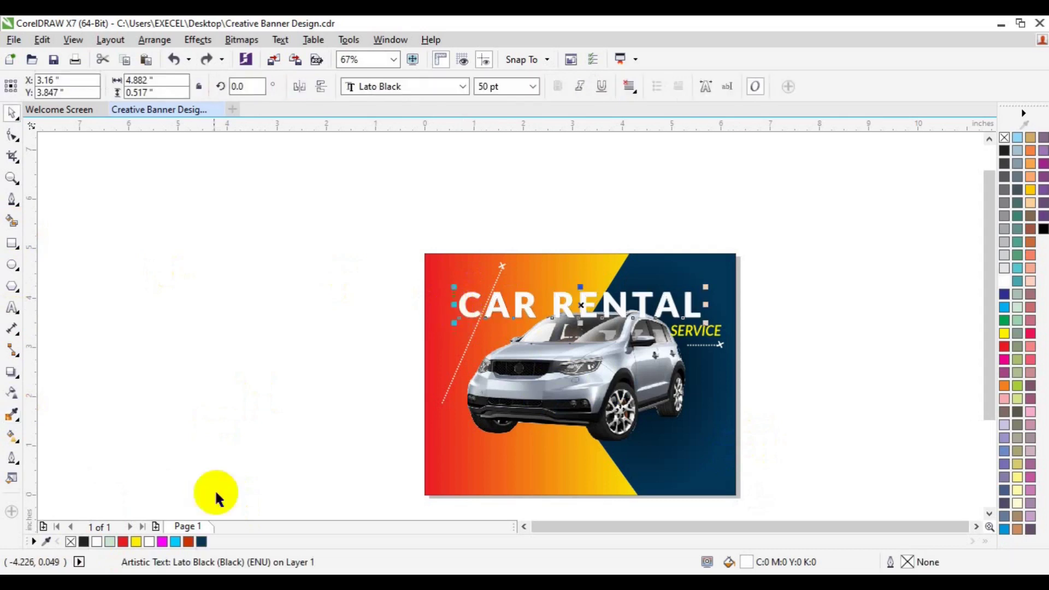
click(201, 541)
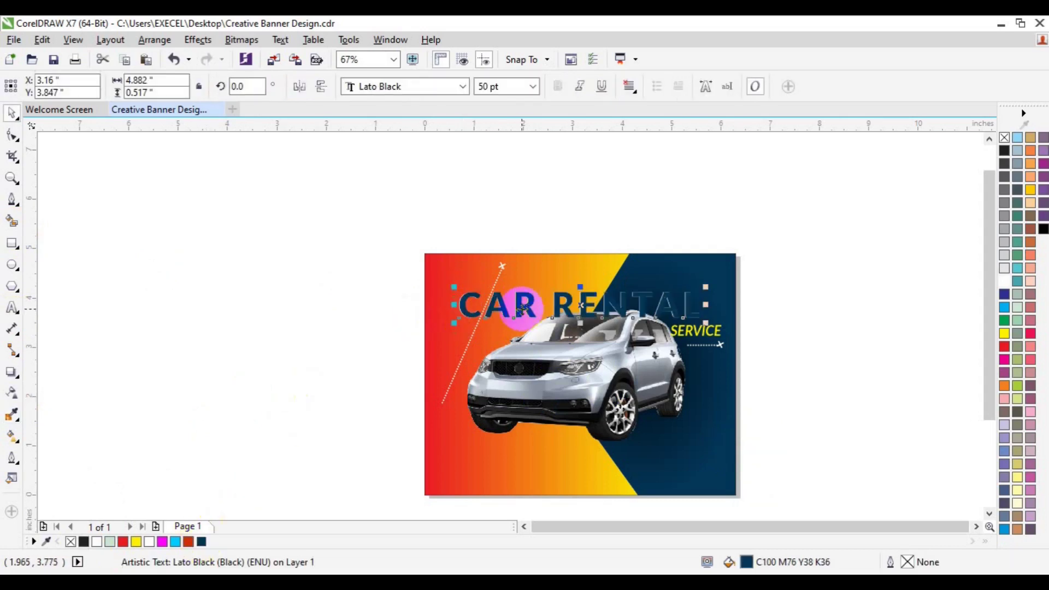
Step: Send the dark blue CAR RENTAL text back one level in the stacking order
right_click(522, 310)
mouse_move(598, 438)
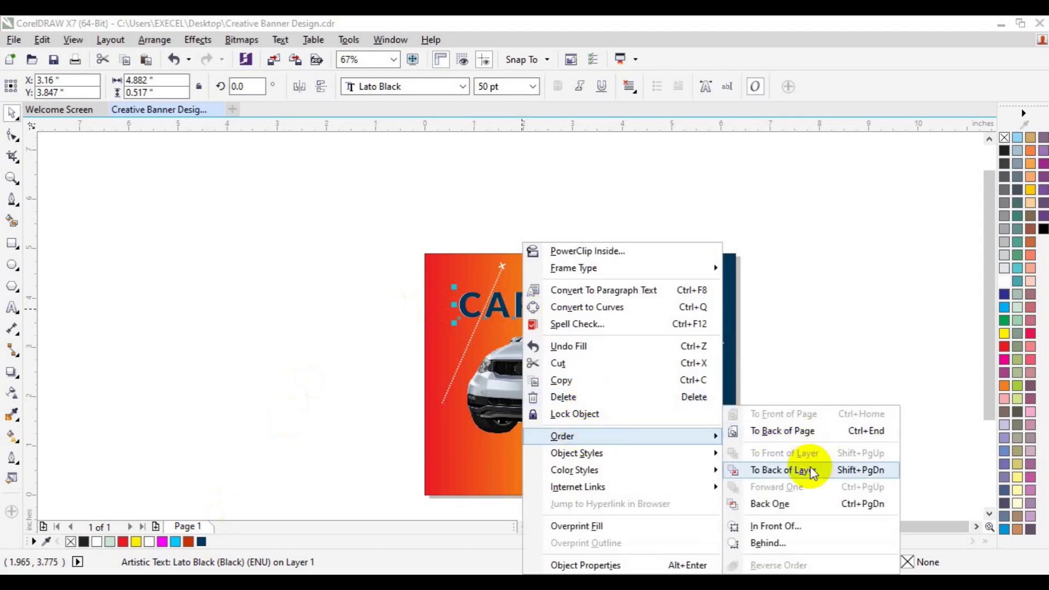
click(807, 501)
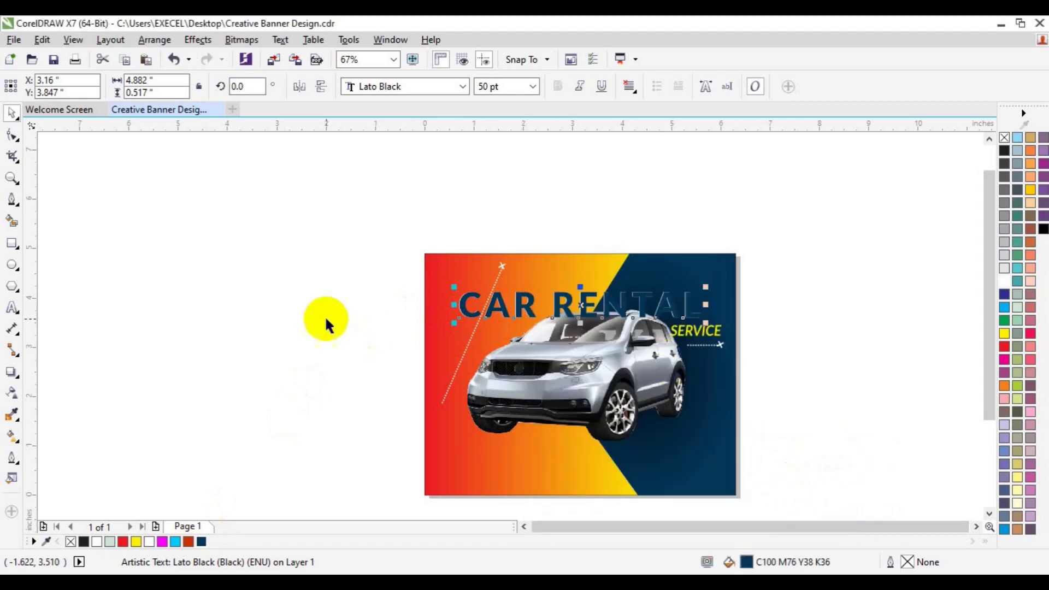
Step: Bring the white CAR RENTAL text in front of its dark blue copy
click(16, 184)
click(582, 285)
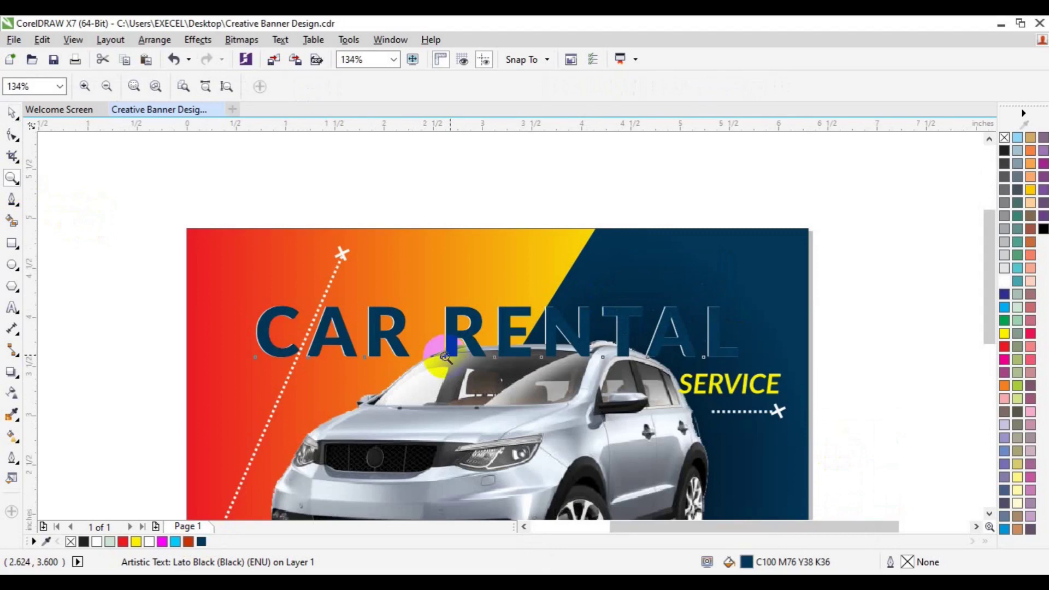
click(494, 352)
key(space)
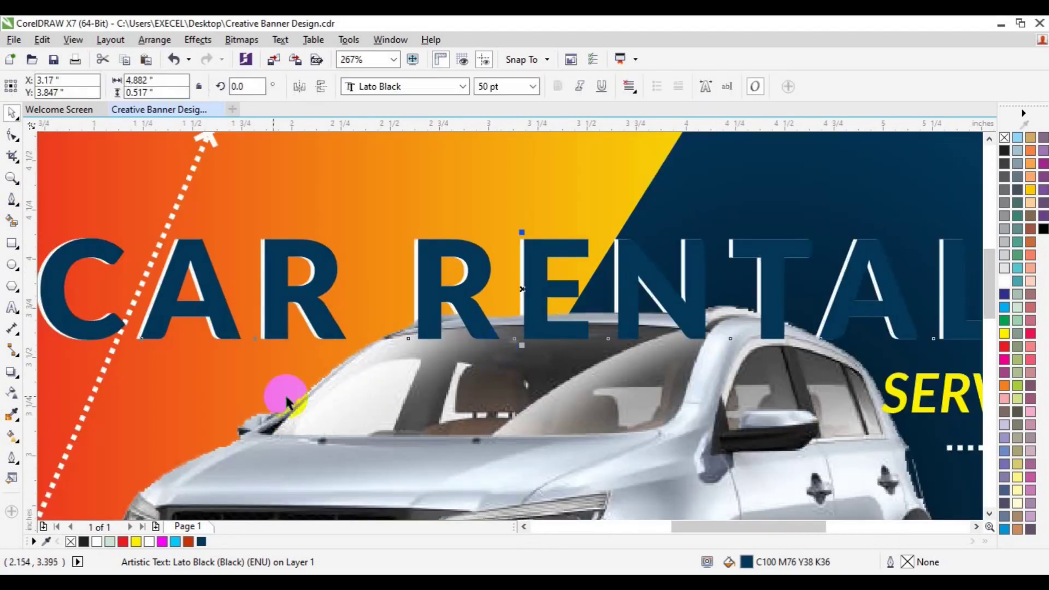
click(524, 528)
click(524, 529)
click(525, 528)
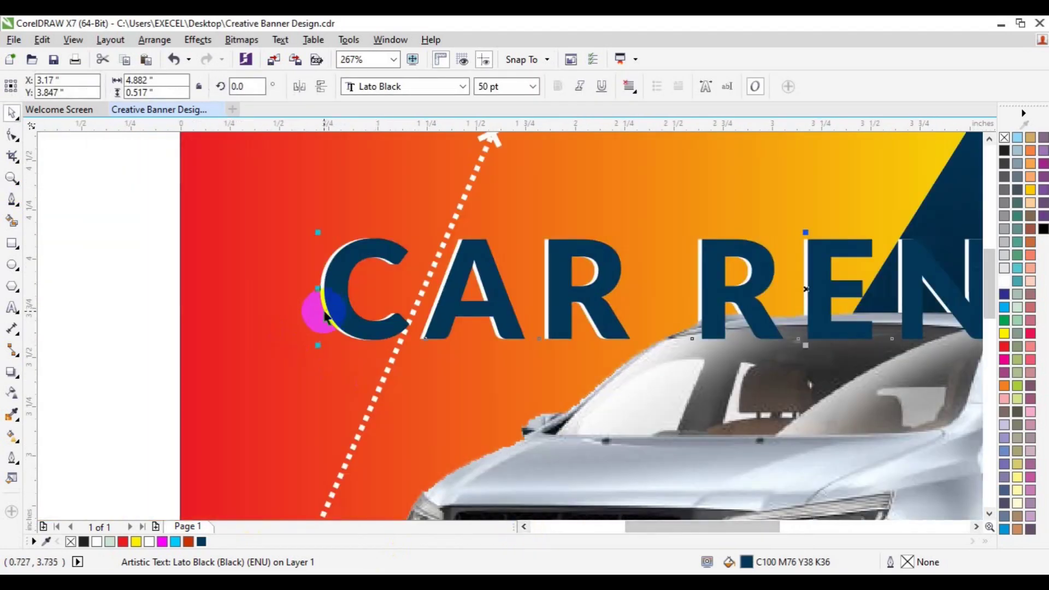
click(119, 340)
click(322, 310)
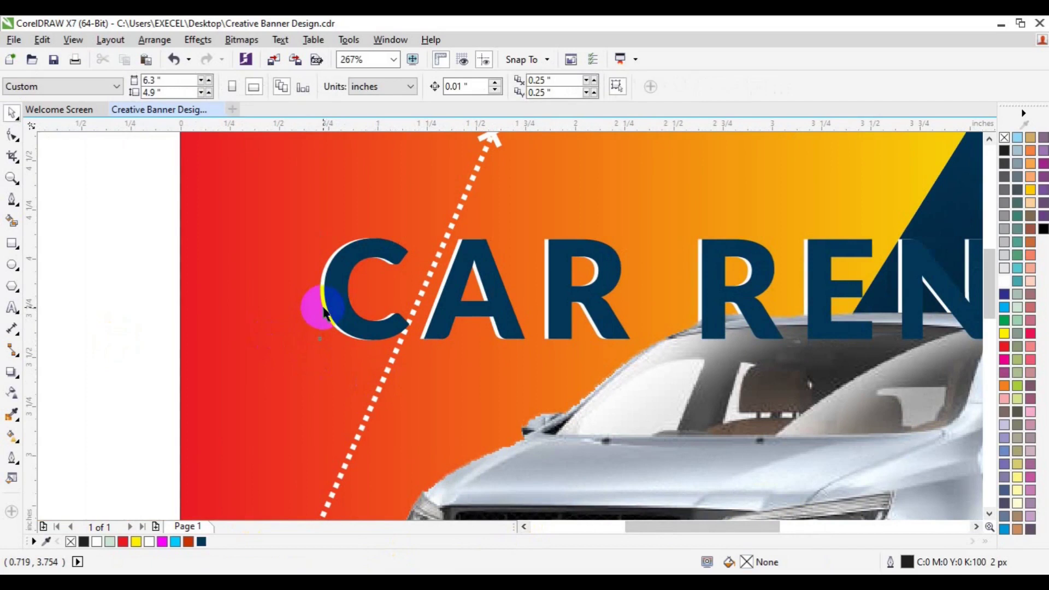
click(324, 309)
right_click(324, 308)
mouse_move(394, 436)
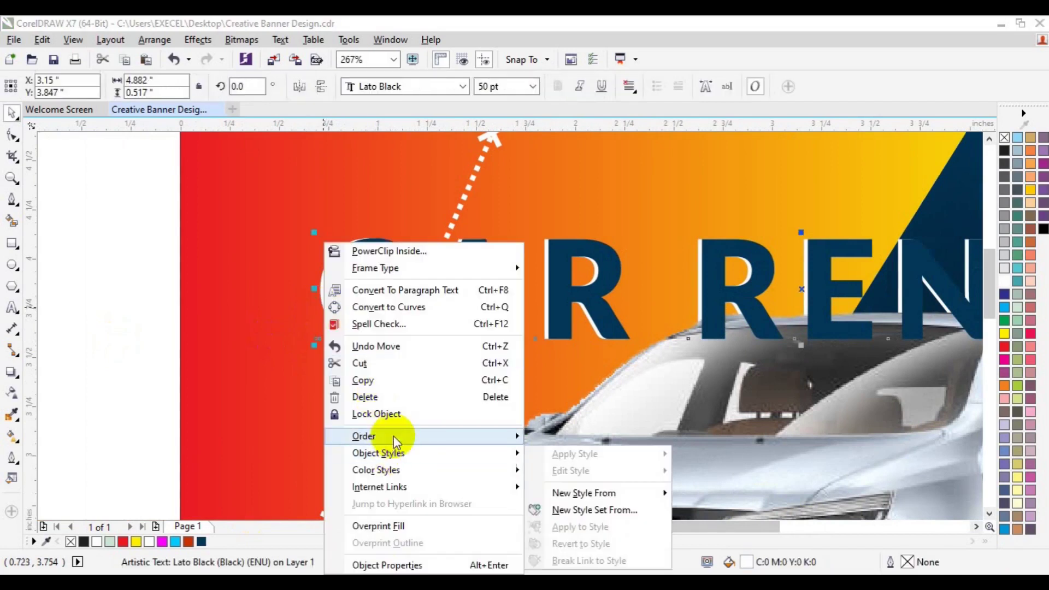
click(594, 416)
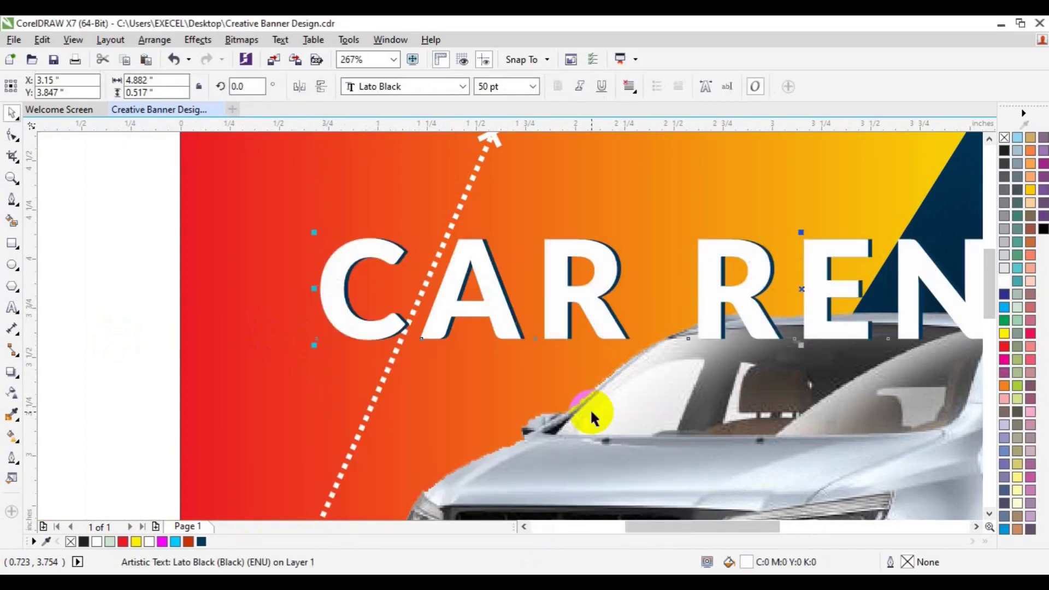
Step: Nudge the white CAR RENTAL text 0.02 inches left to offset it from the dark blue copy
click(12, 177)
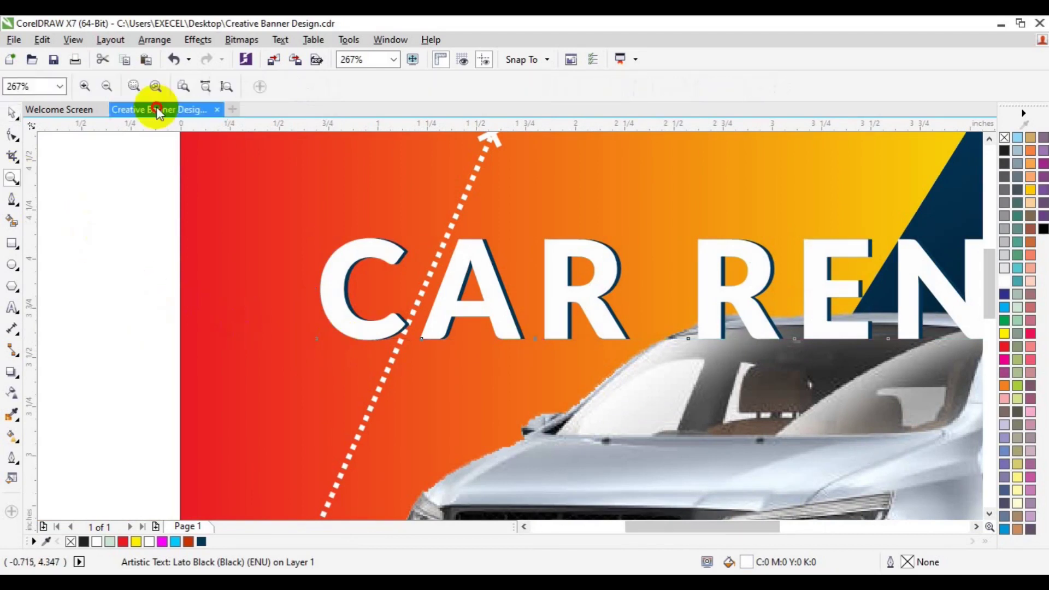
click(107, 86)
key(space)
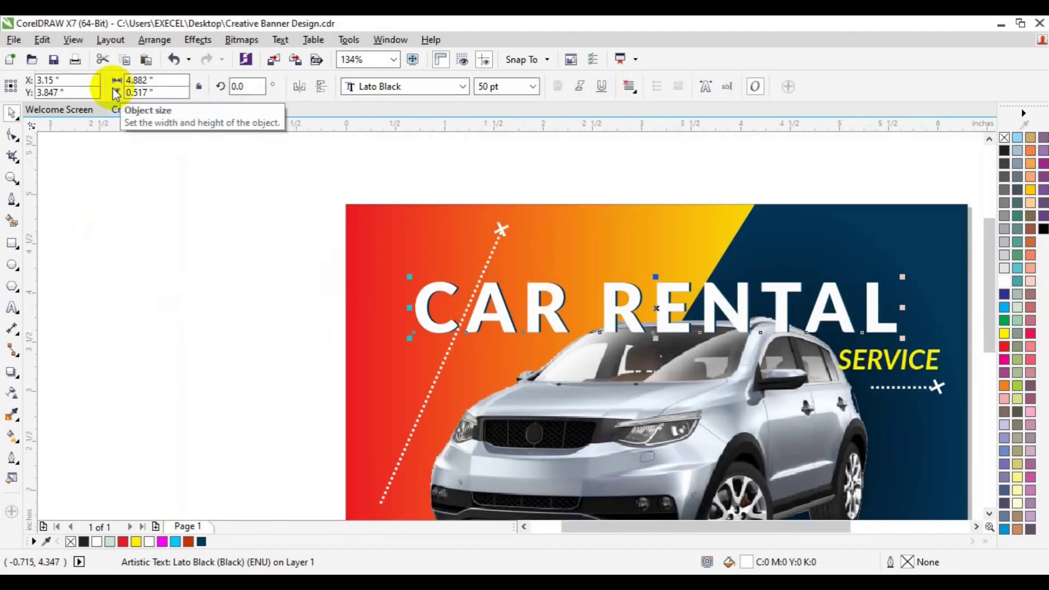
key(Left)
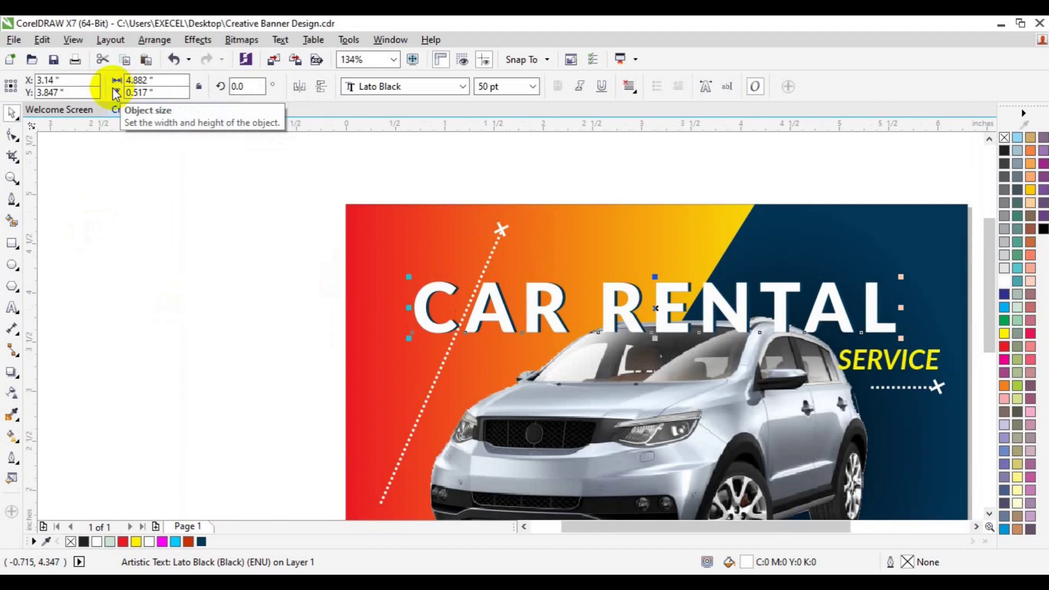
key(Left)
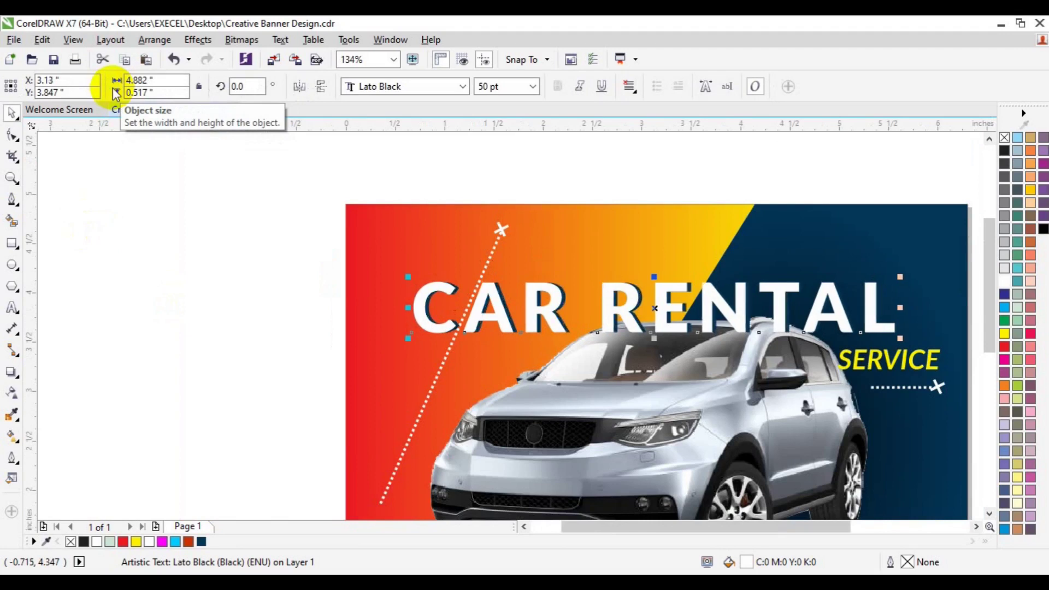
Step: Bring the car image in front of the CAR RENTAL heading
click(598, 468)
right_click(596, 471)
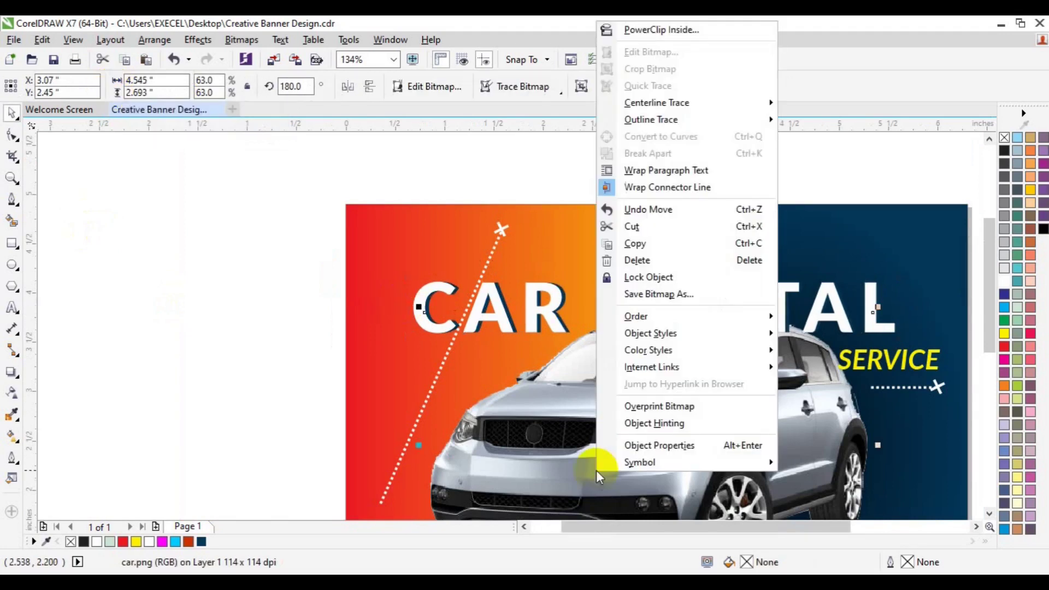
mouse_move(709, 313)
click(859, 316)
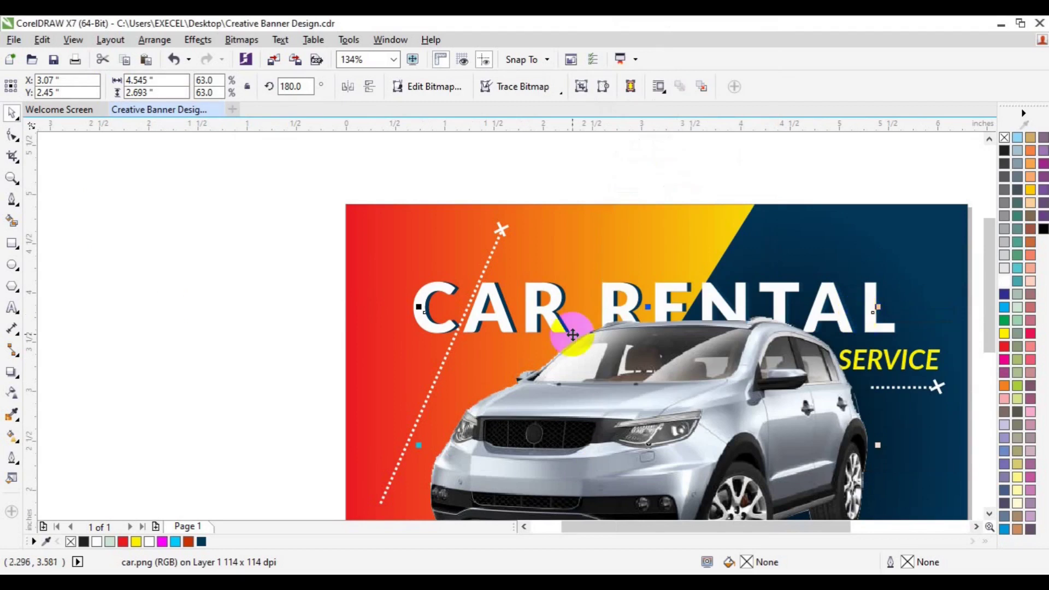
click(270, 323)
Step: Import the QR code image images3.png and place it about 0.56 inches tall near the banner's bottom edge, over the yellow and blue boundary
click(12, 179)
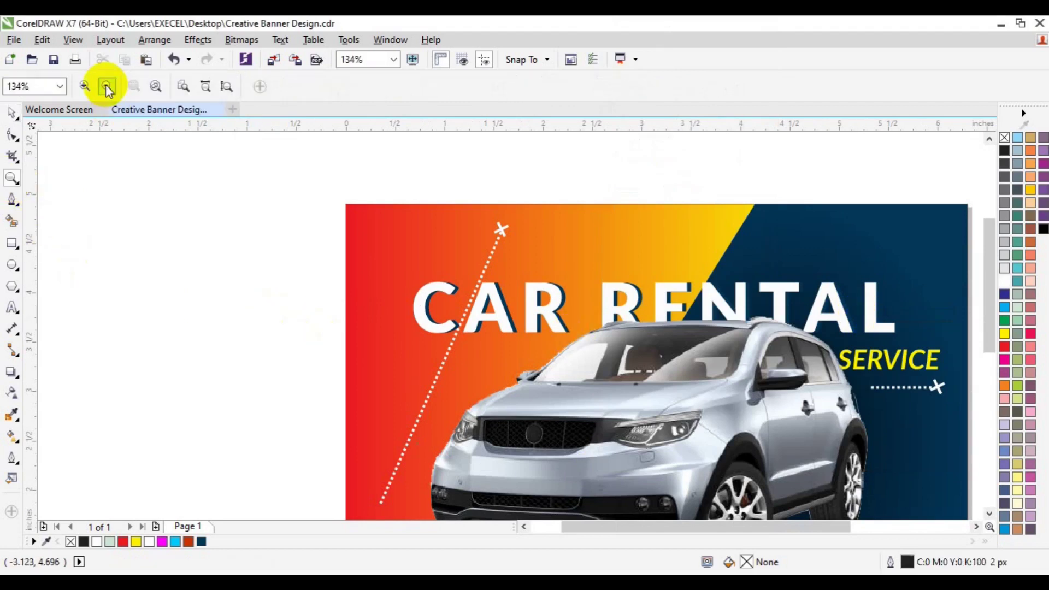
click(106, 85)
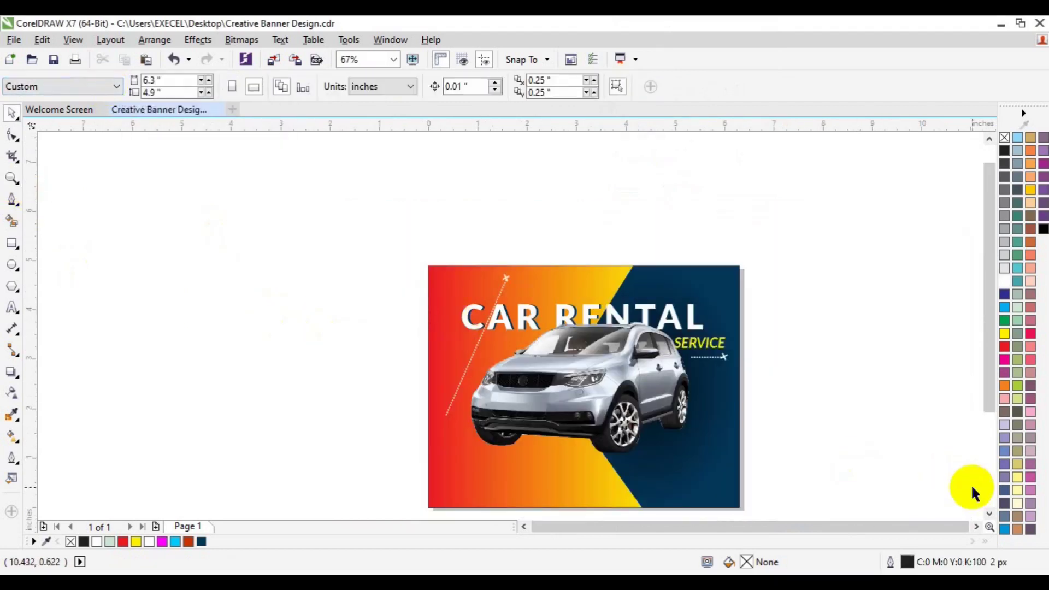
click(990, 514)
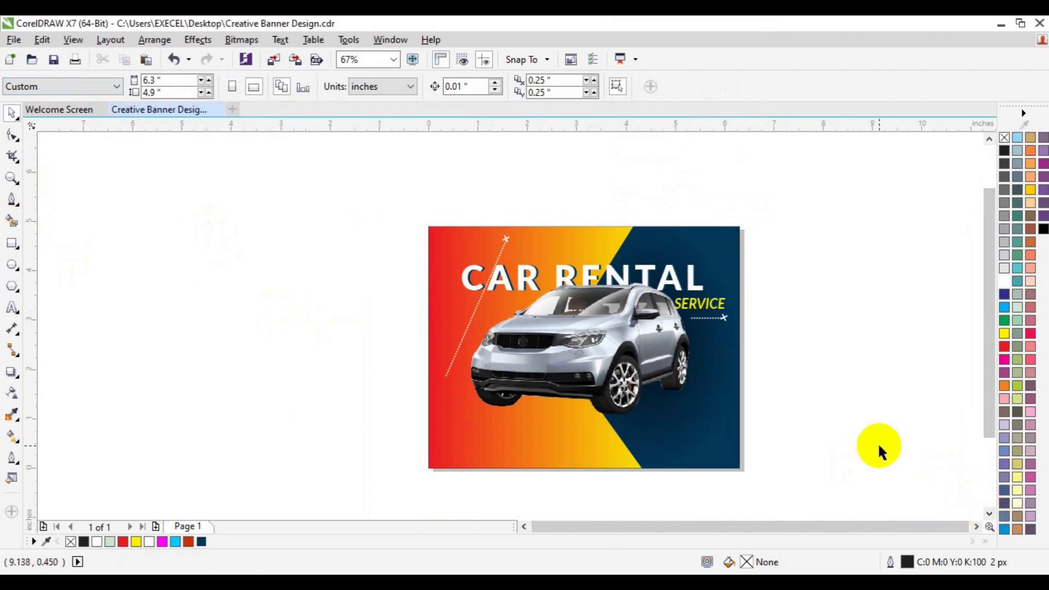
click(273, 60)
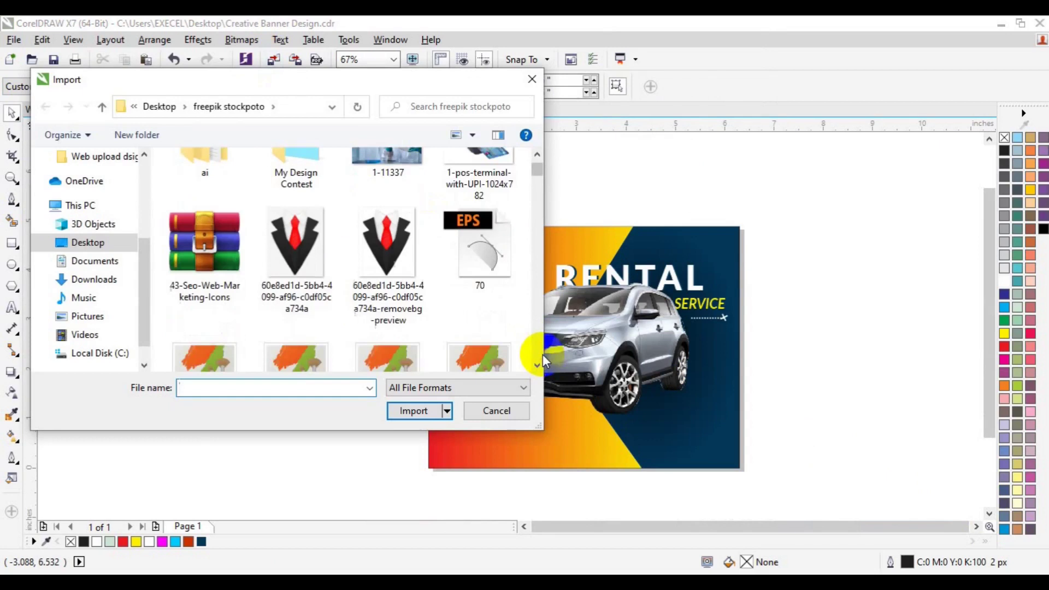
click(543, 354)
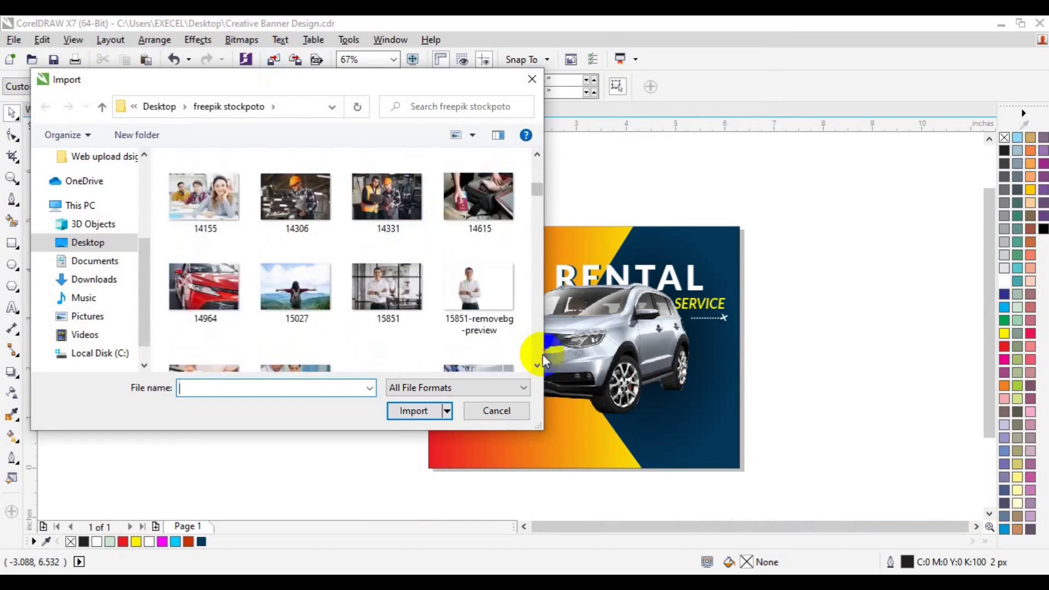
click(543, 355)
click(543, 354)
click(542, 354)
click(543, 355)
click(542, 354)
click(542, 355)
click(542, 355)
click(543, 354)
click(543, 354)
click(543, 354)
click(543, 354)
click(543, 354)
click(542, 354)
click(543, 354)
click(542, 354)
click(543, 355)
click(543, 354)
click(543, 354)
click(535, 249)
click(305, 201)
click(404, 410)
drag(603, 414, 655, 463)
click(795, 444)
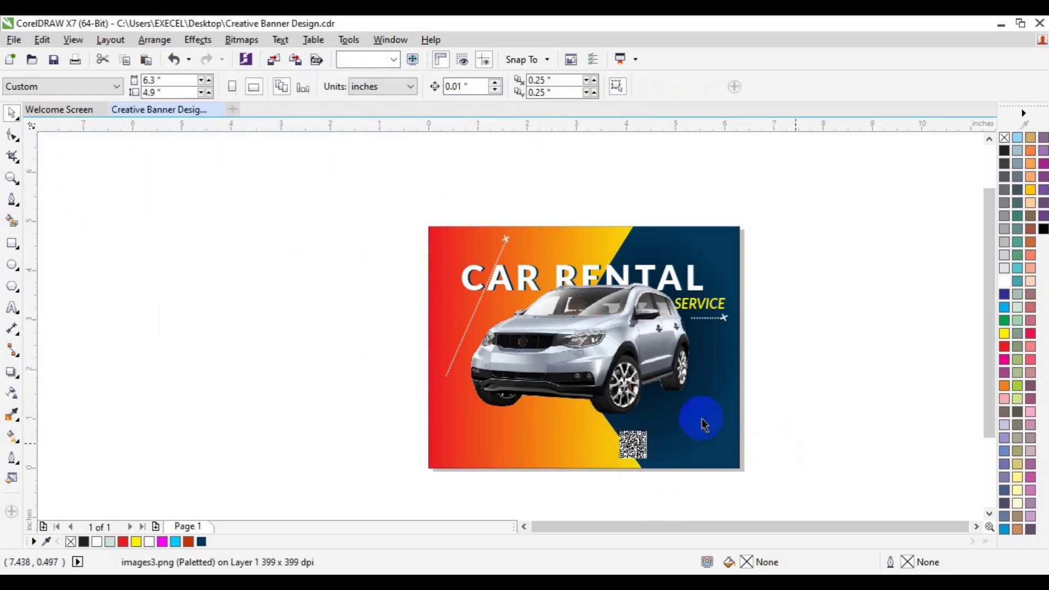
Step: Add the three-line text SCAN HERE / TO BOOK US / INFORMATION below the banner
click(11, 178)
click(639, 439)
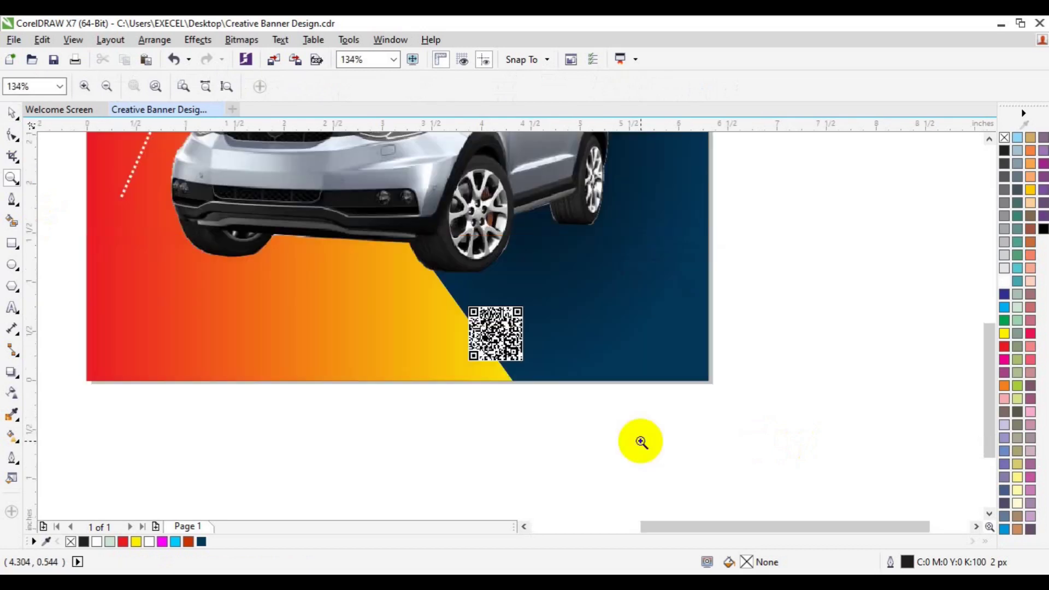
click(12, 308)
click(383, 455)
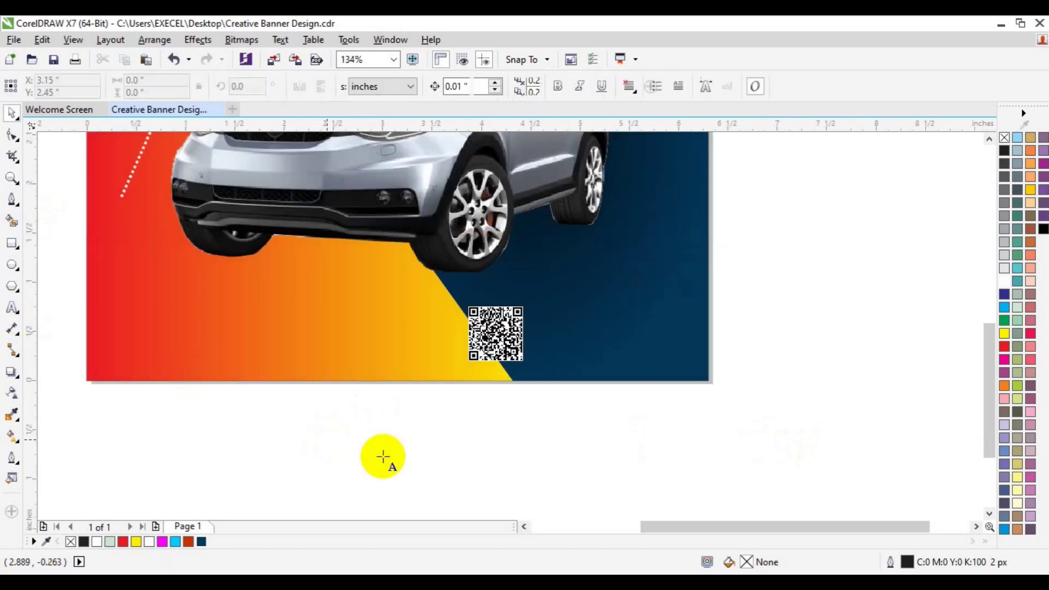
text(S)
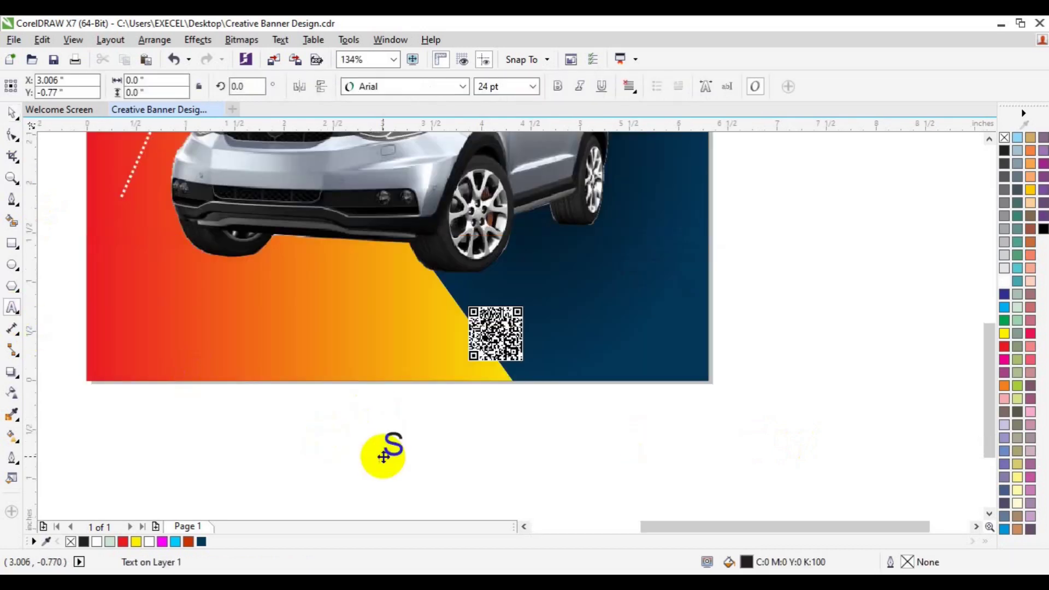
text(CAN)
key(BackSpace)
key(BackSpace)
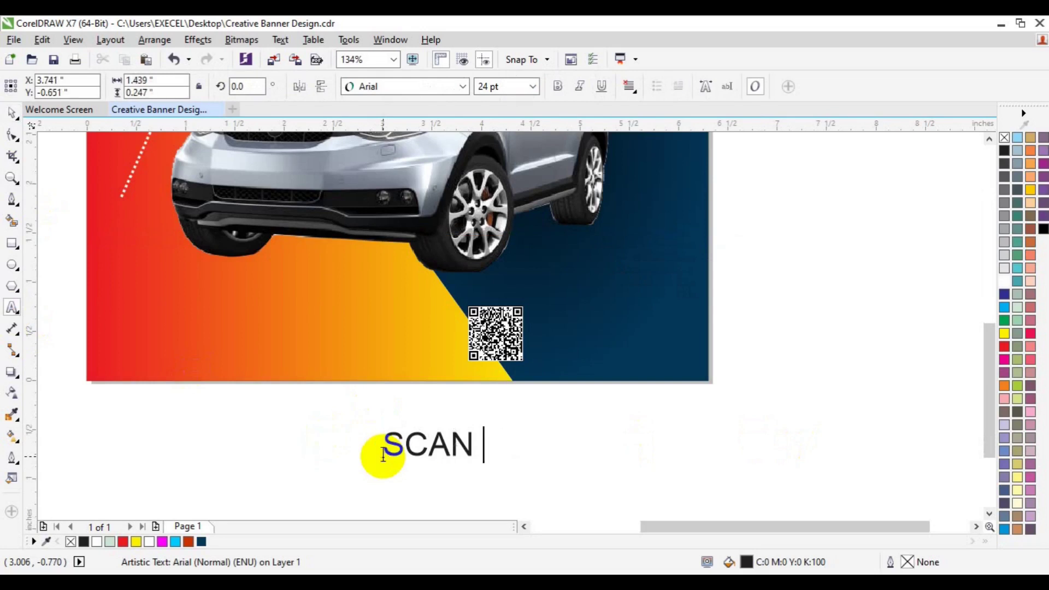
text(HERE)
key(Return)
text(TO BOOK US)
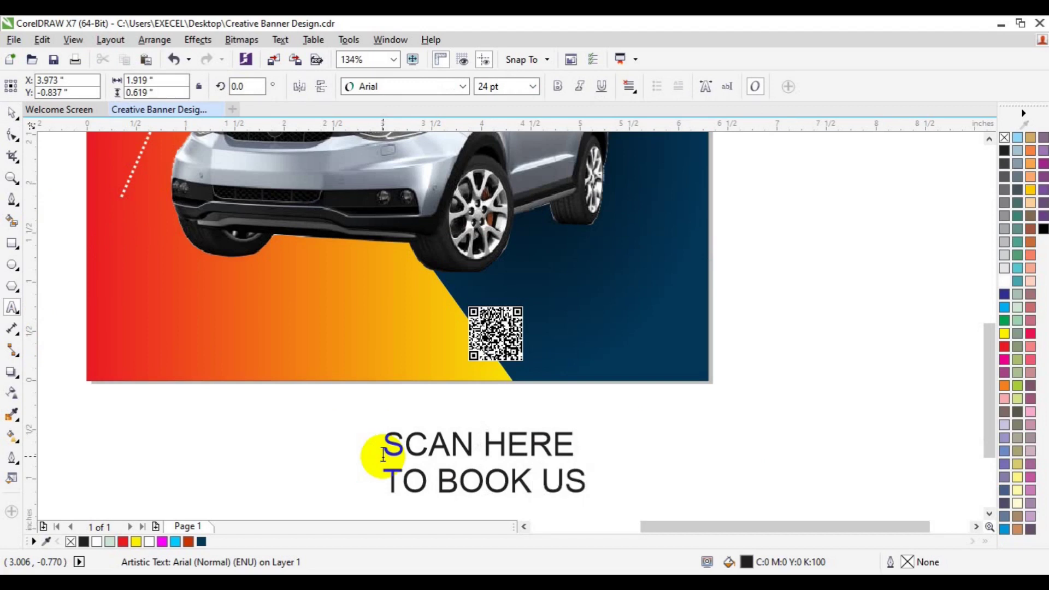
key(Return)
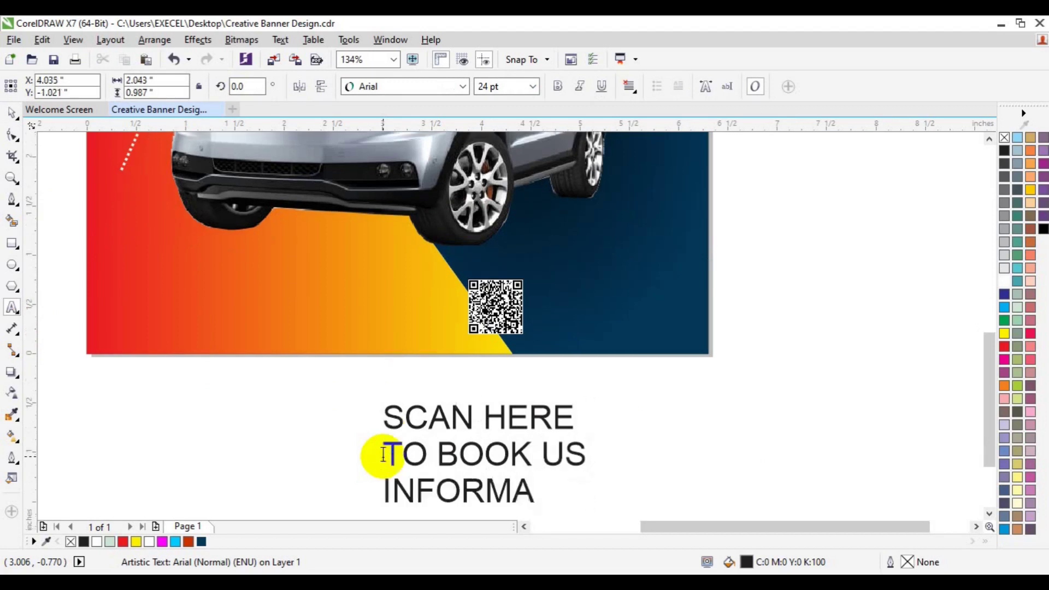
Step: Format the SCAN HERE TO BOOK US INFORMATION text in Lato Bold at 18 pt
key(ctrl+a)
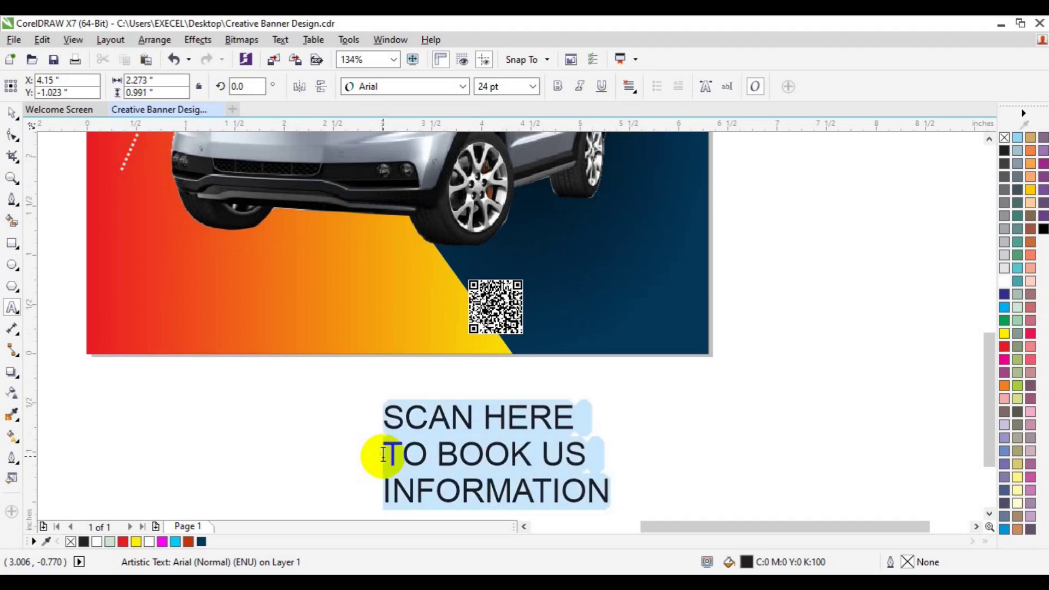
click(463, 86)
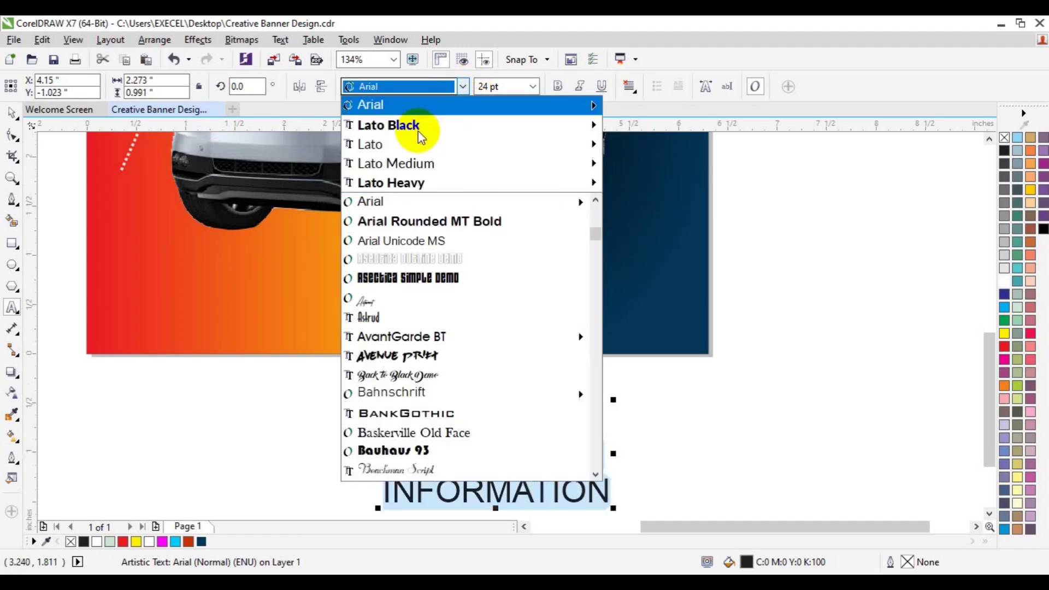
mouse_move(414, 132)
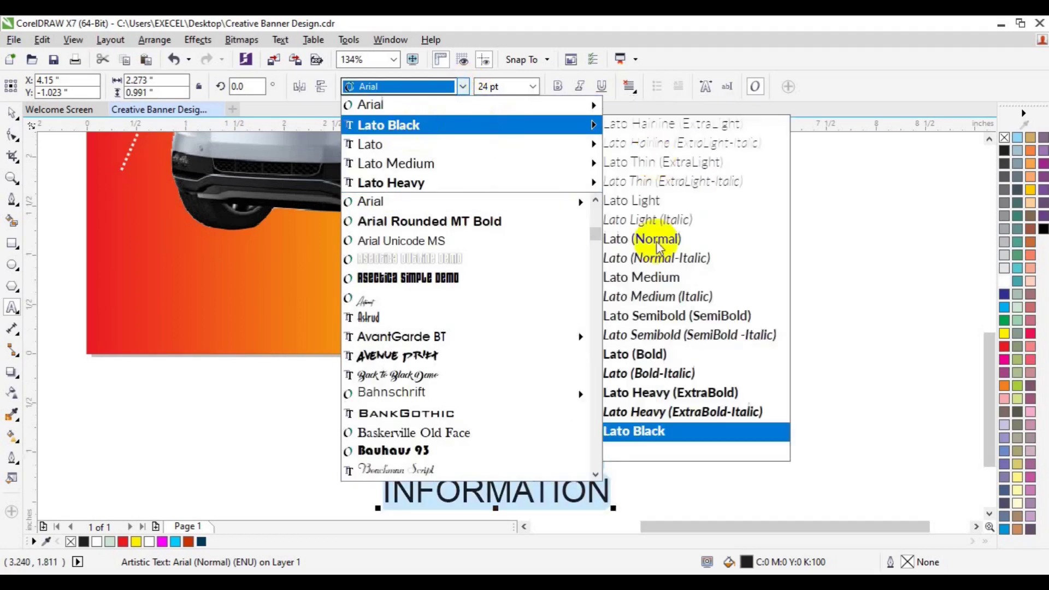
click(660, 355)
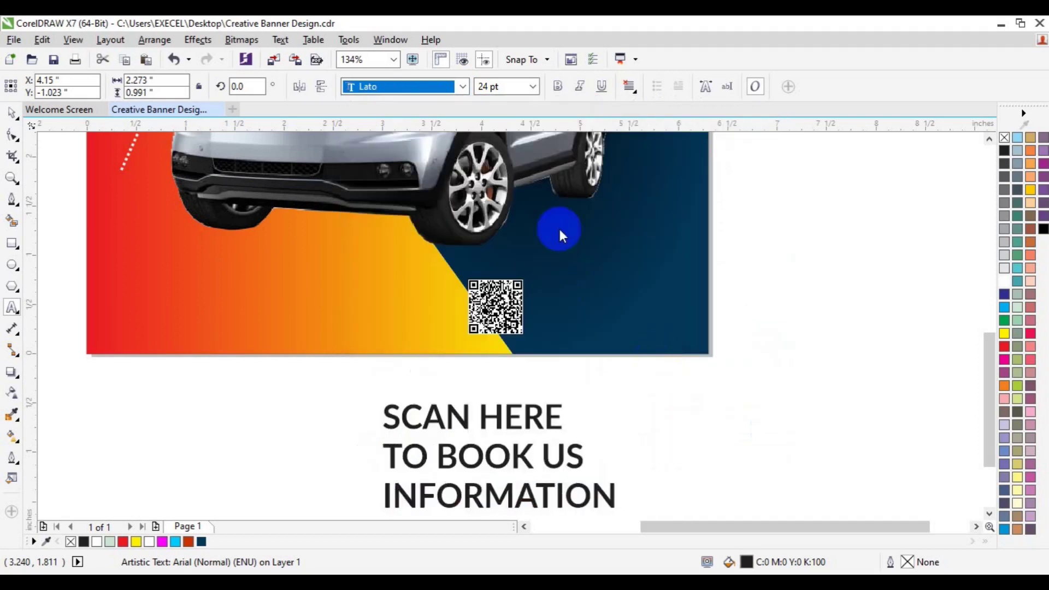
click(534, 89)
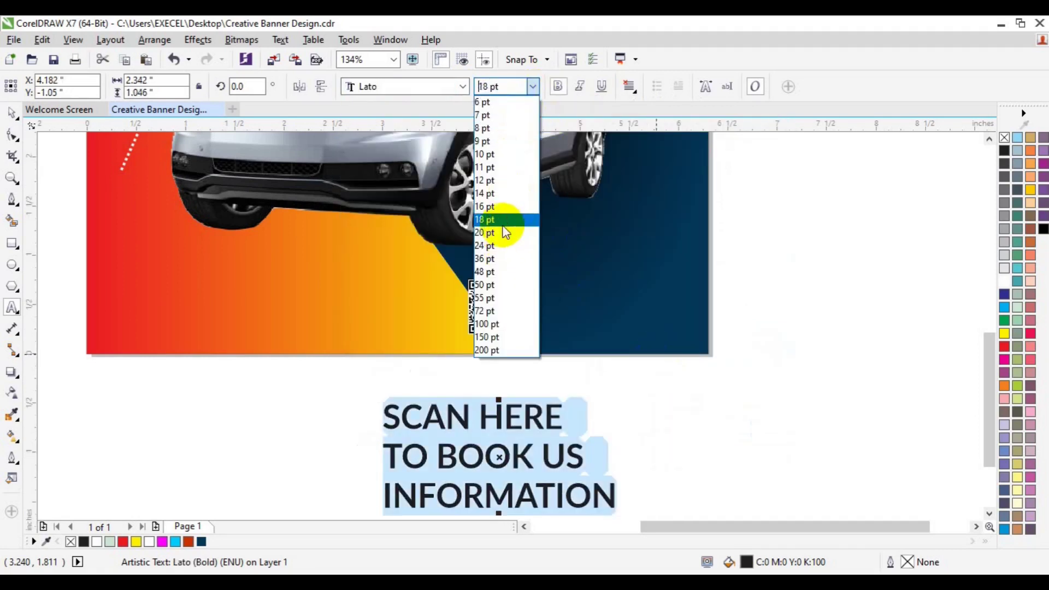
click(502, 222)
click(11, 112)
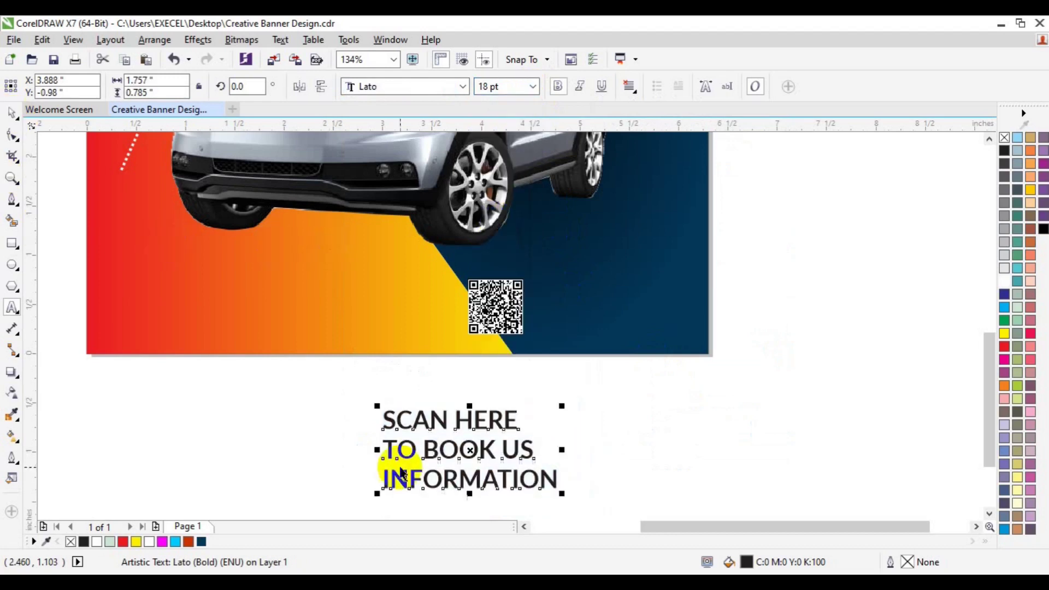
Step: Move the scan text onto the banner's dark blue area beside the QR code and set its size to 12 pt
drag(461, 452, 612, 308)
double_click(484, 86)
text(12)
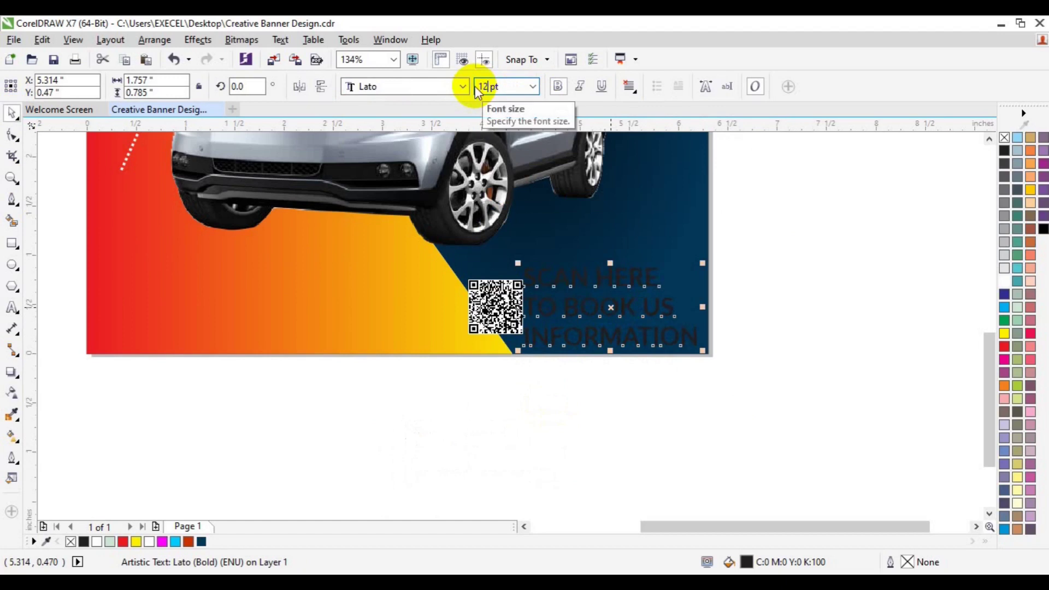
key(Return)
Step: Fill the scan text with white and centre it vertically beside the QR code
click(97, 542)
drag(581, 305, 599, 312)
shift+click(503, 325)
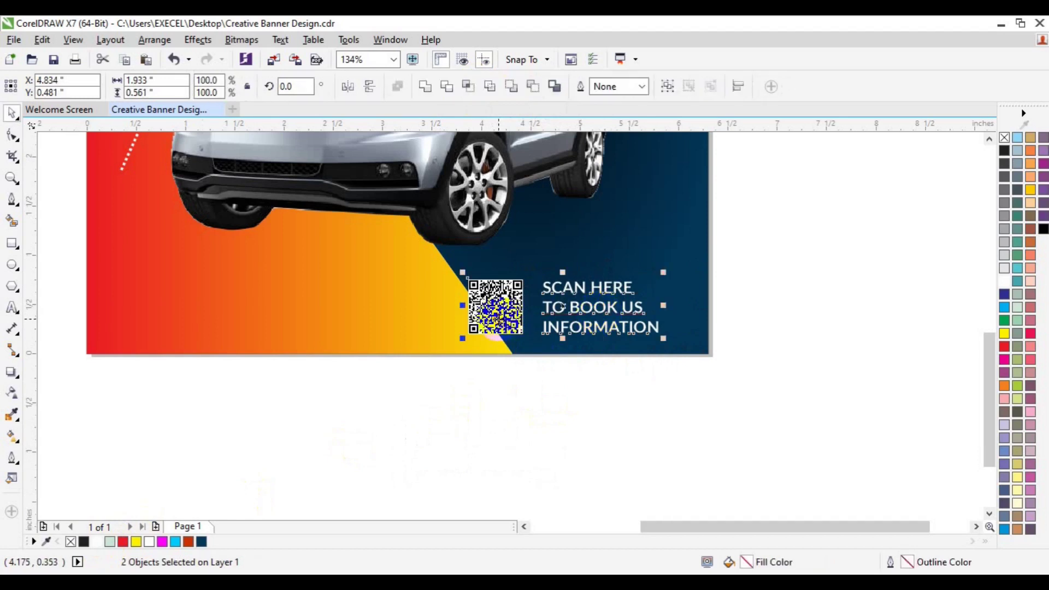
click(859, 375)
Step: Reduce the scan text to 8 pt and align its vertical centre with the QR code again
click(590, 306)
double_click(487, 87)
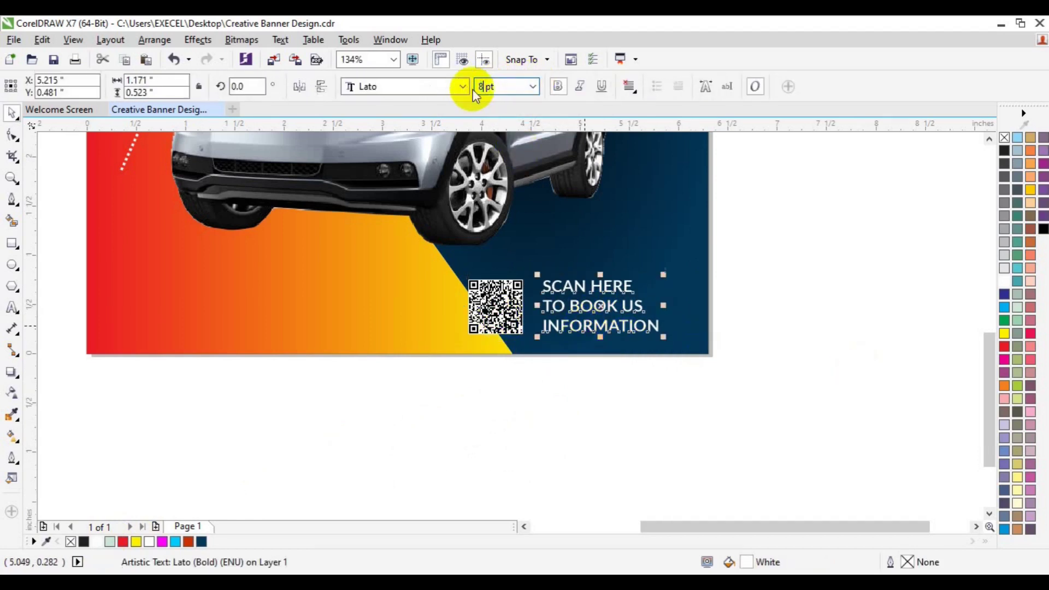
text(8)
key(Return)
shift+click(514, 328)
key(e)
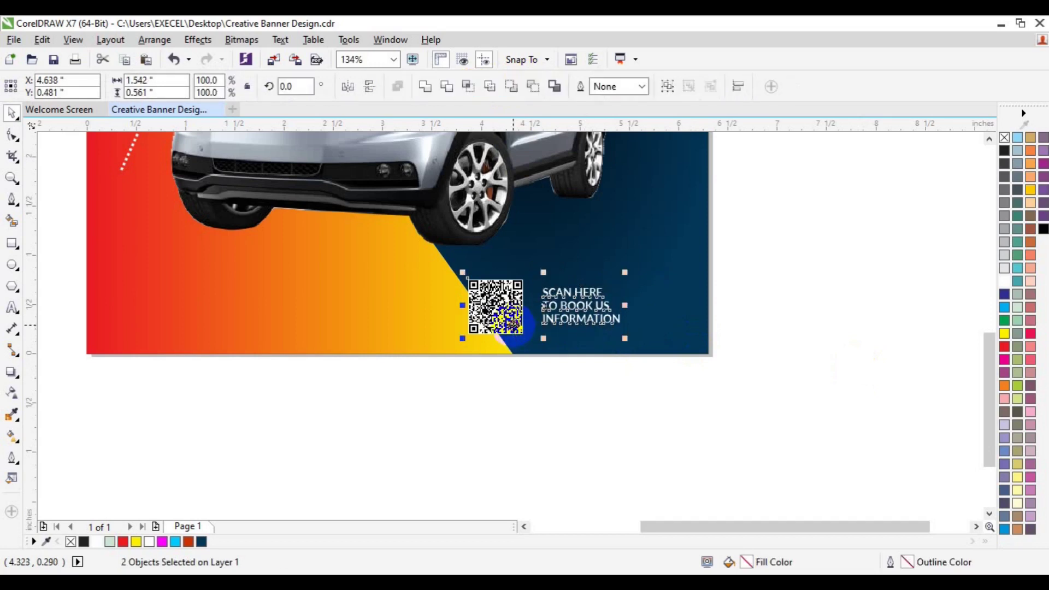
Step: Nudge the scan text left, closer to the QR code
click(776, 315)
click(567, 315)
key(Left)
key(Left)
key(Left)
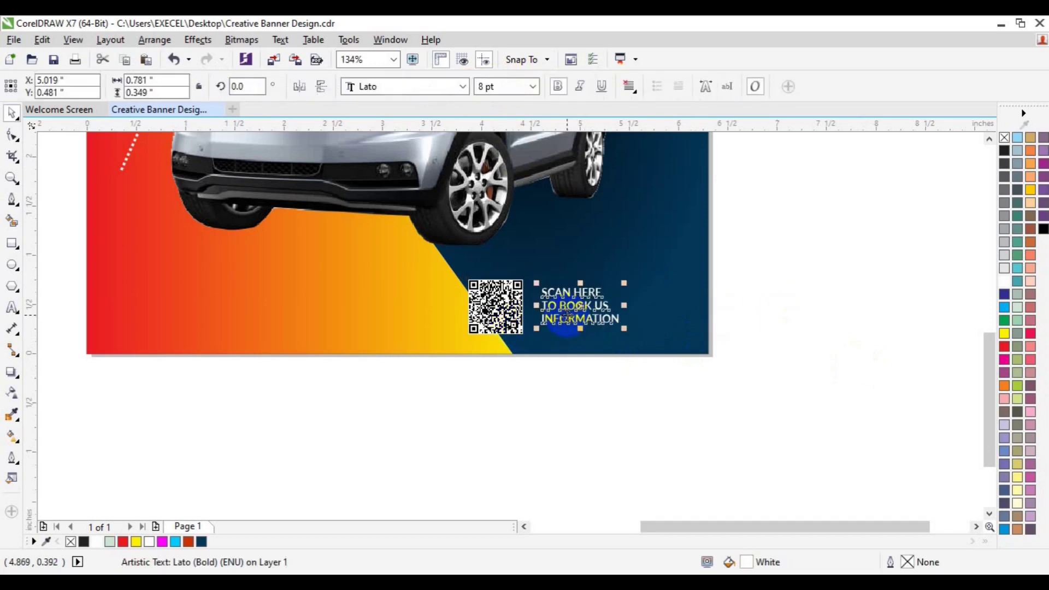
Step: Nudge the scan text closer to the QR code, group the two, and move the group right until it sits fully on the dark blue area
key(Left)
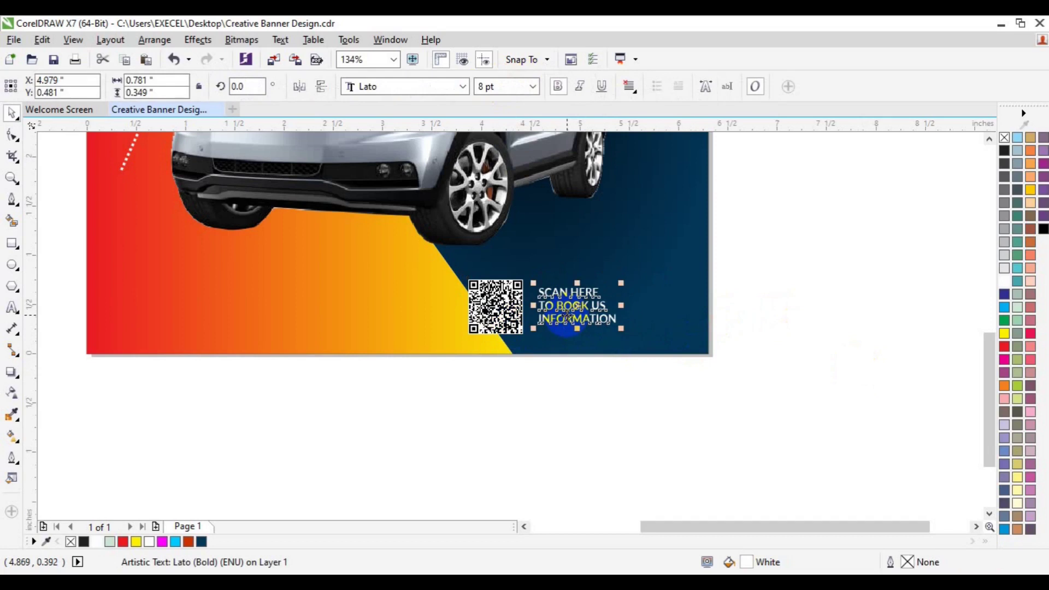
shift+click(508, 328)
key(ctrl+g)
key(Right)
key(Right)
key(Right)
key(Right)
key(Right)
key(Right)
key(Right)
key(Right)
key(Right)
key(Right)
key(Right)
key(Right)
key(Right)
key(Right)
key(Right)
key(Right)
key(Right)
key(Right)
key(Right)
key(Right)
key(Right)
key(Right)
key(Right)
key(Right)
key(Right)
key(Right)
key(Right)
key(Right)
key(Right)
key(Right)
key(Right)
key(Right)
key(Right)
key(Right)
key(Right)
key(Right)
key(Right)
key(Right)
key(Right)
key(Right)
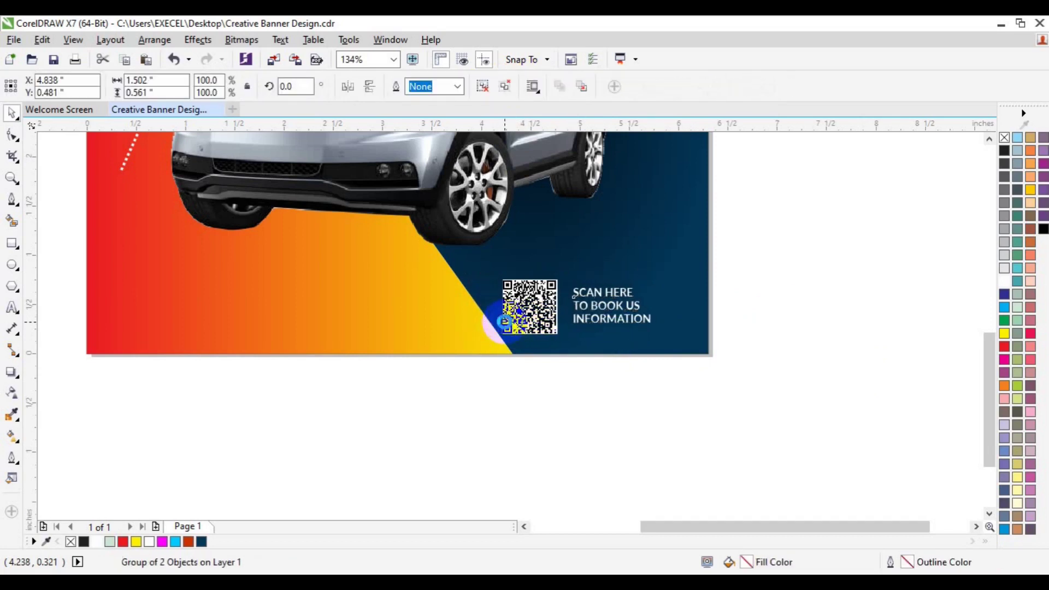
click(790, 340)
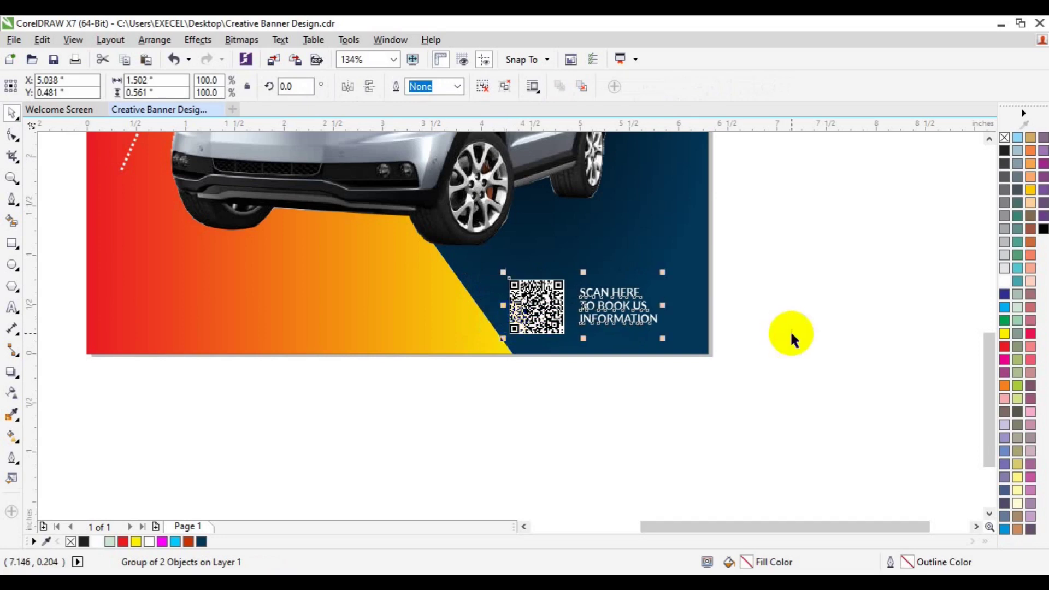
Step: Draw a vertical straight line about 1.19 in long with the Pen tool in the dark blue area below the SERVICE accent line
click(12, 178)
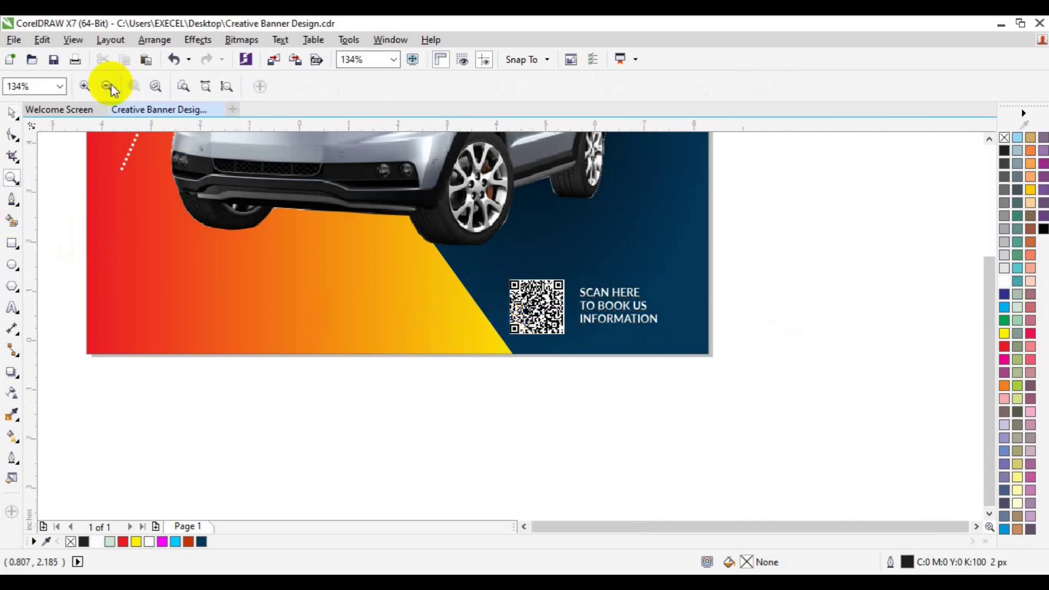
click(106, 86)
key(space)
click(989, 139)
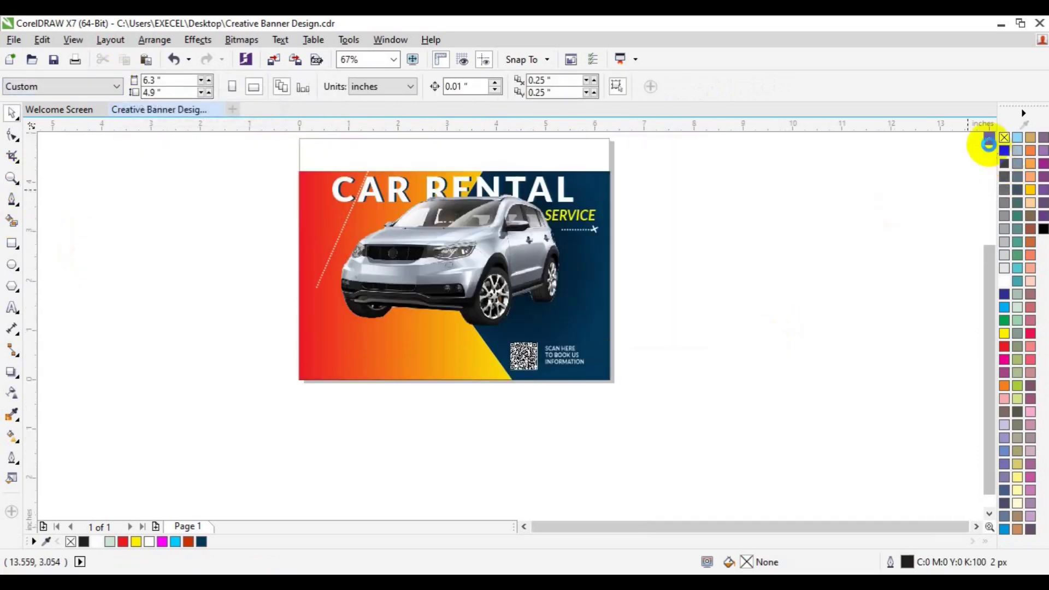
click(12, 199)
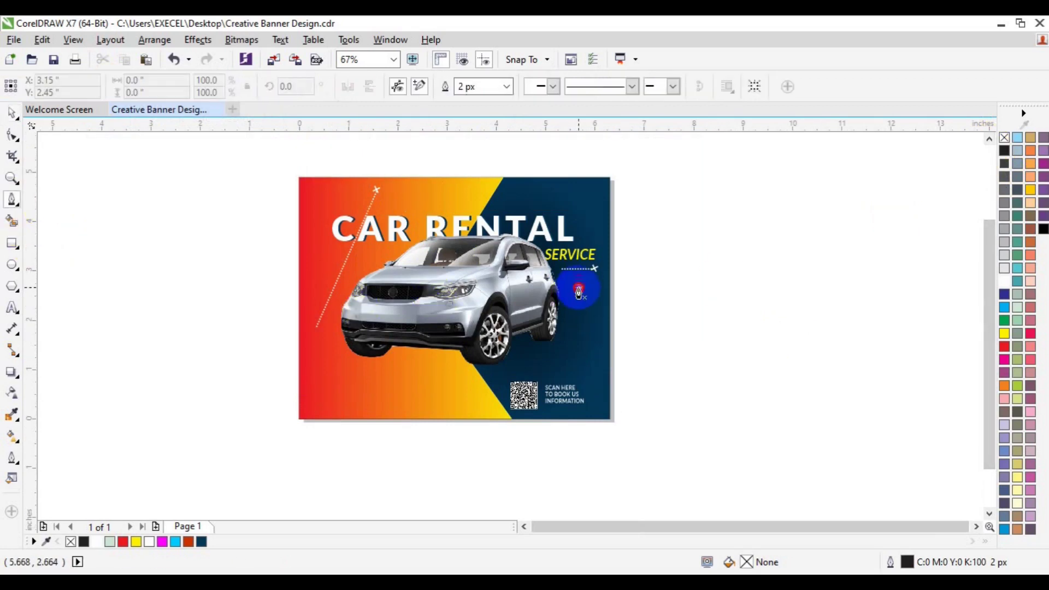
click(579, 288)
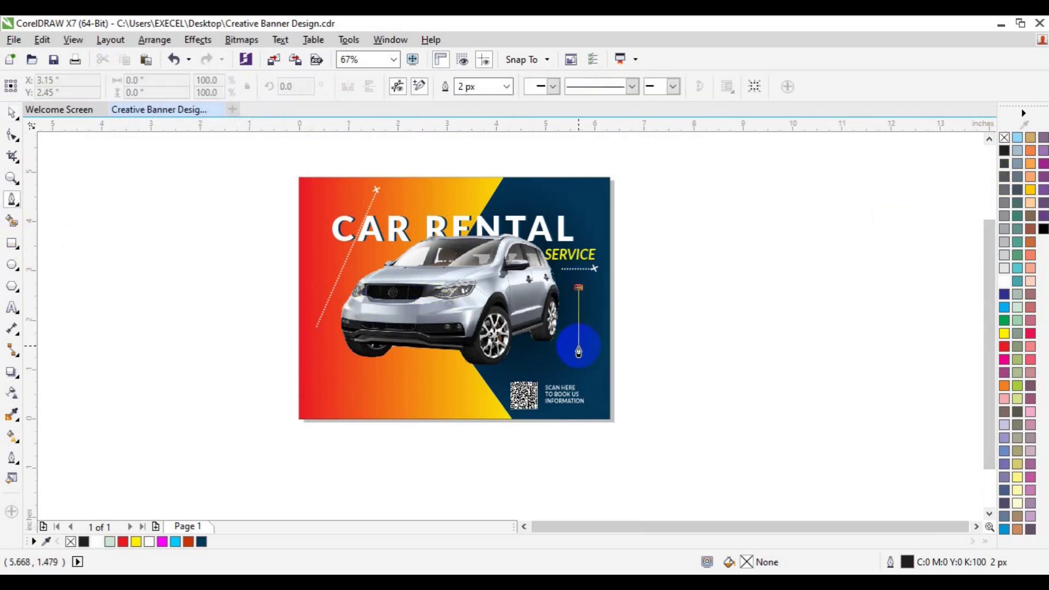
click(579, 346)
key(space)
click(685, 377)
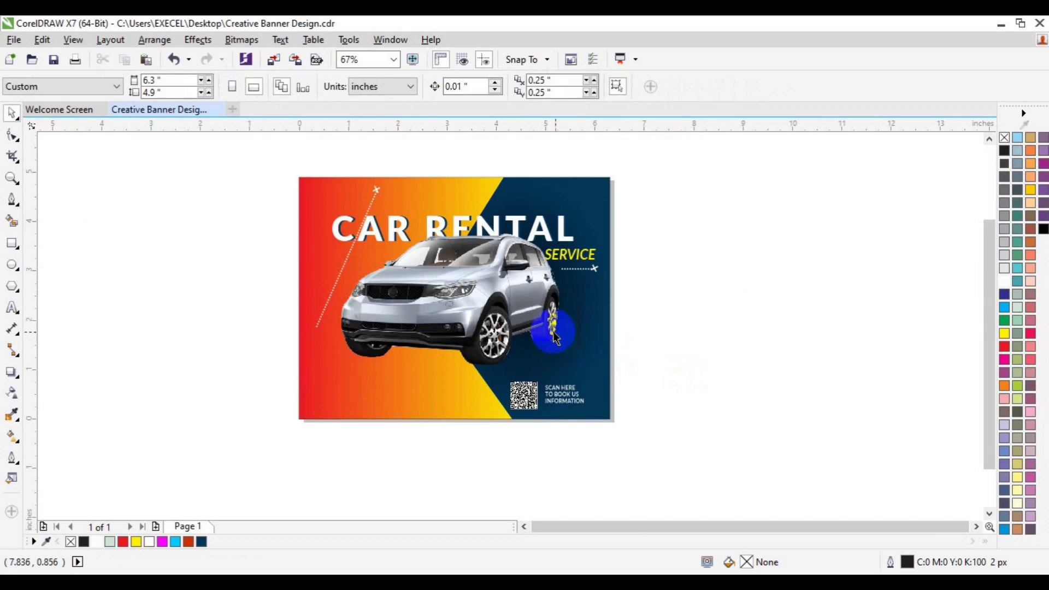
Step: Style the vertical line as an 8 px white dotted line with a solid arrowhead at its lower end
click(580, 344)
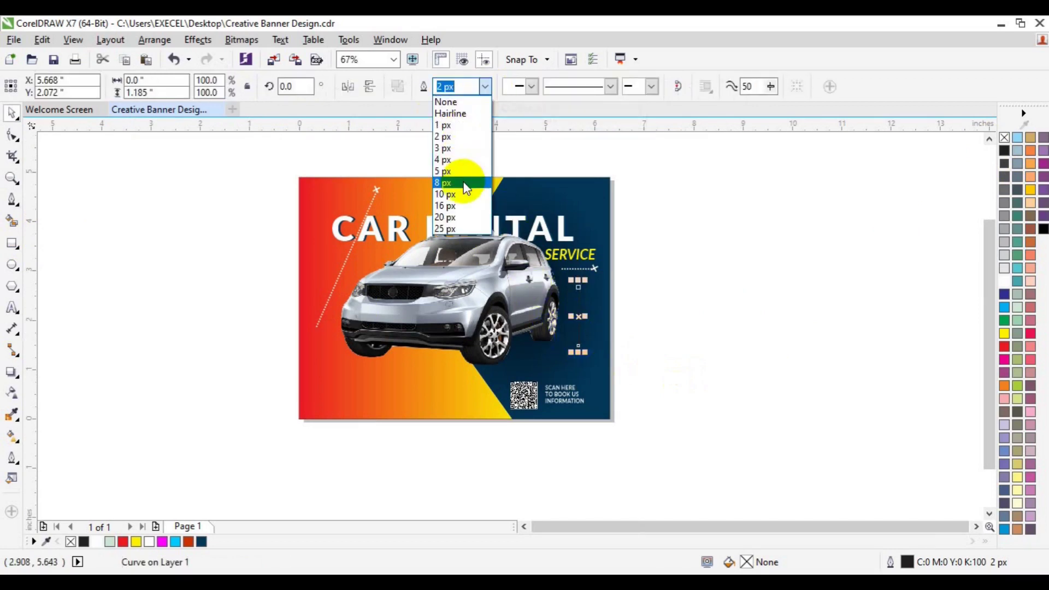
click(455, 184)
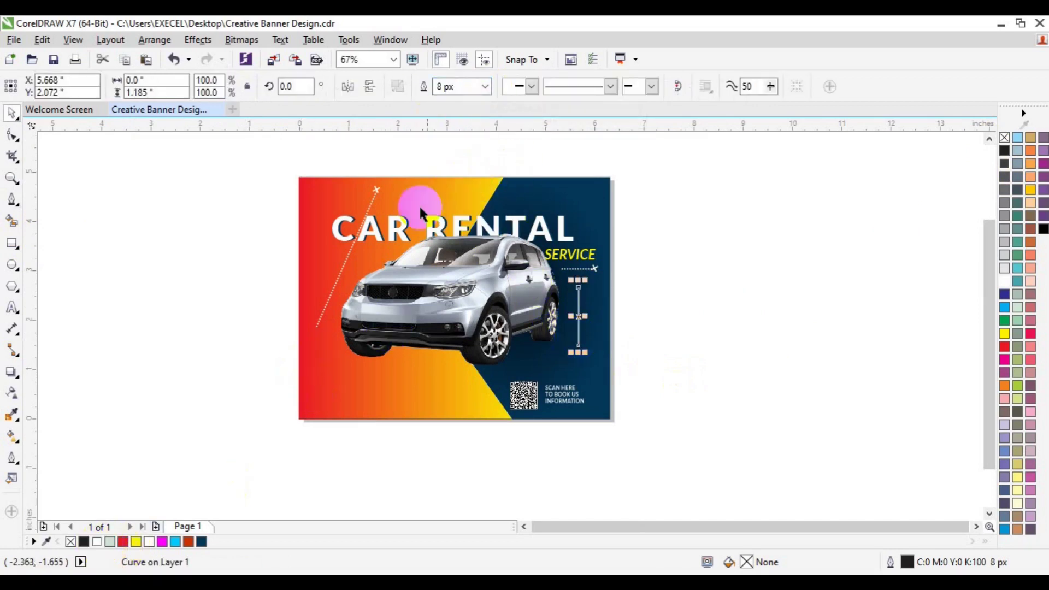
click(611, 87)
click(604, 144)
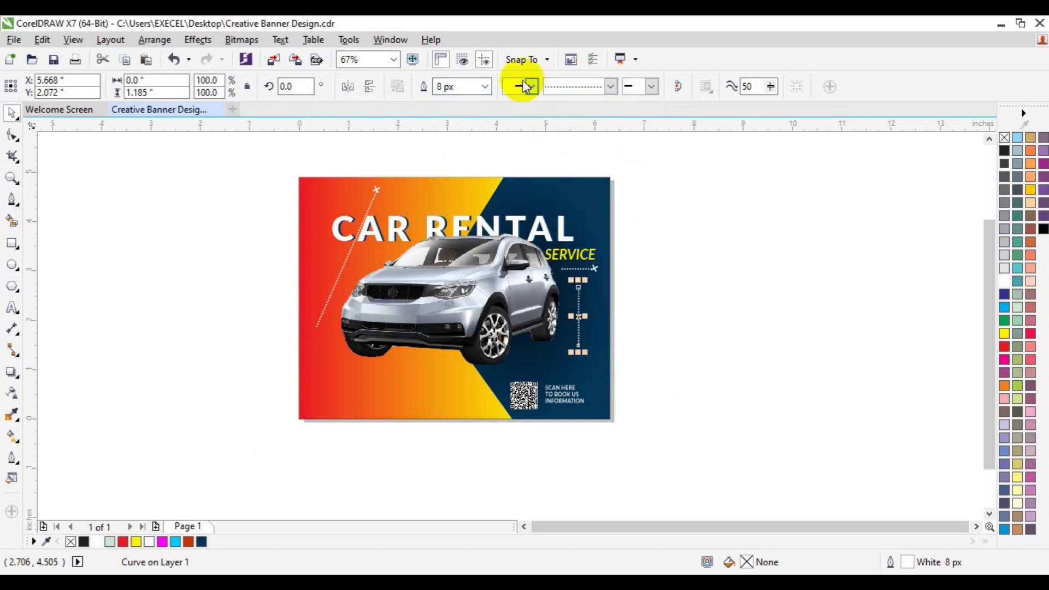
click(528, 86)
click(650, 86)
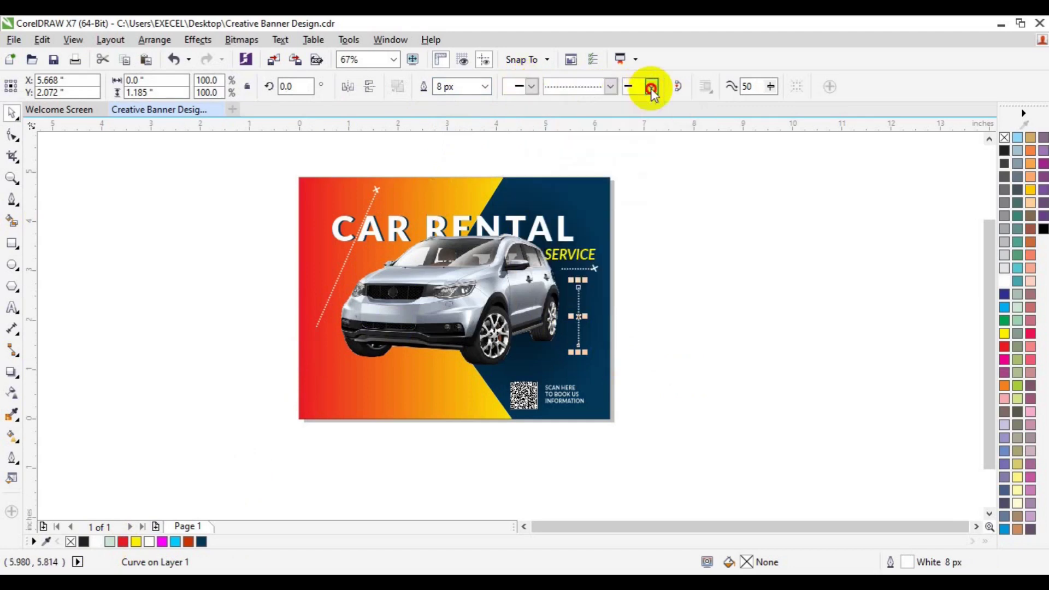
click(652, 87)
click(634, 152)
click(674, 320)
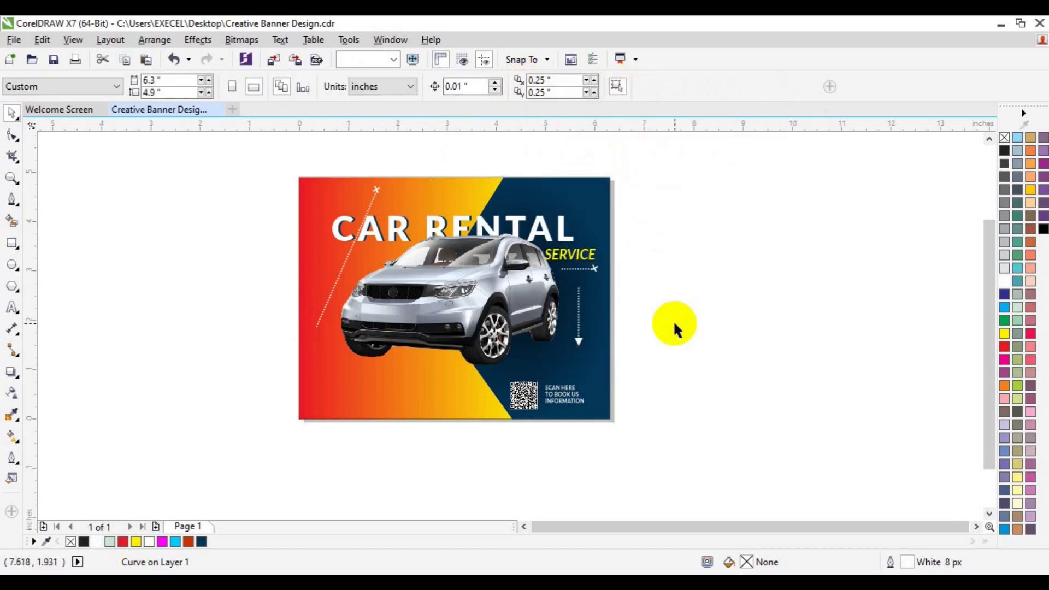
Step: Centre the QR code group horizontally under the dotted arrow and nudge both left so they stay inside the banner
drag(586, 376, 544, 396)
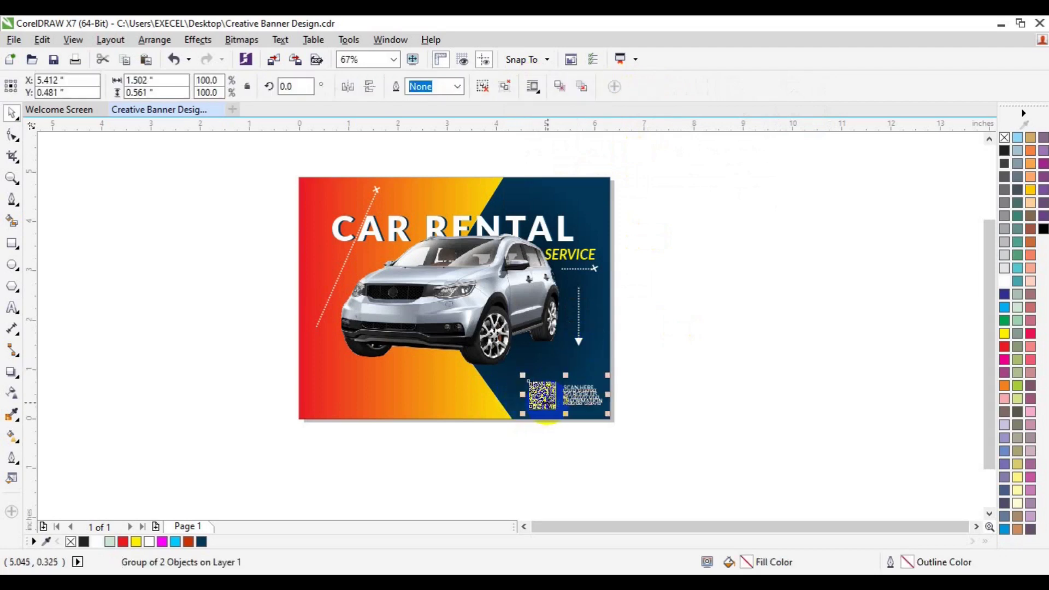
shift+click(578, 341)
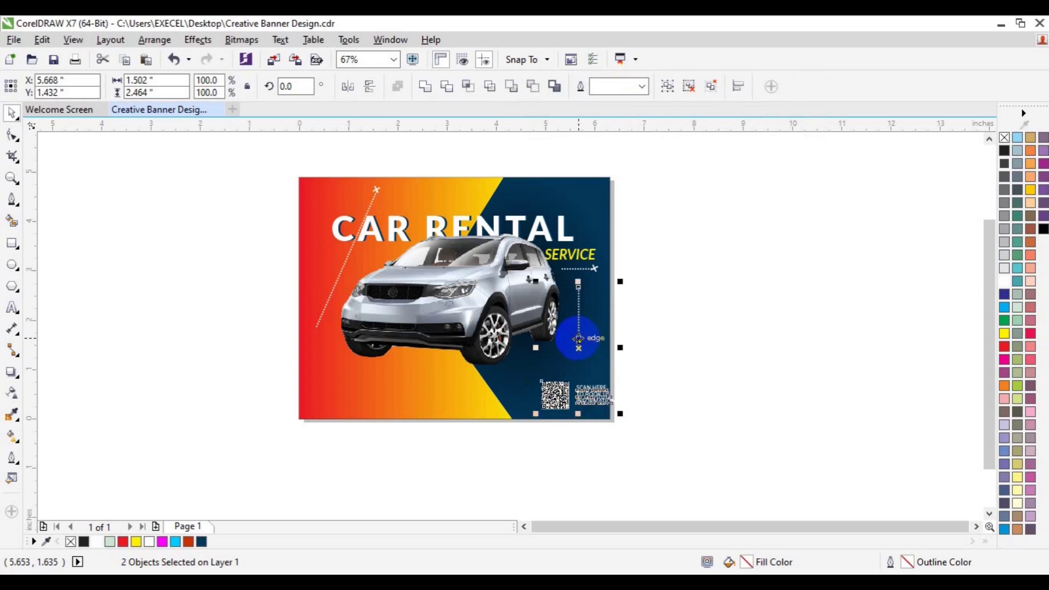
key(Left)
key(Left)
key(Left)
key(Left)
key(Left)
key(Left)
key(Left)
key(Left)
key(Left)
key(Left)
key(Left)
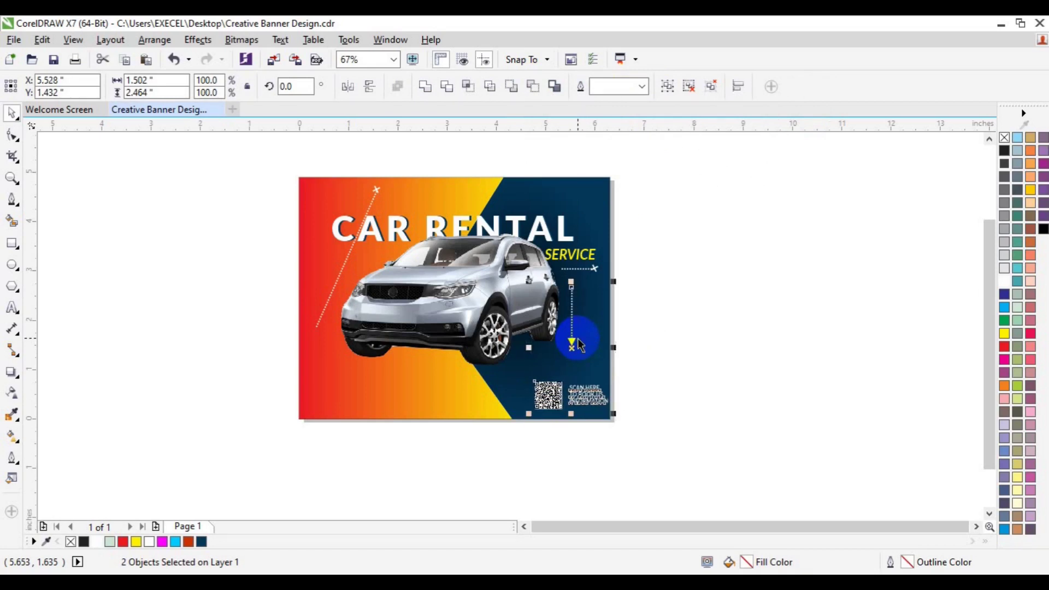
key(Left)
key(Left)
key(Left)
key(Left)
key(Left)
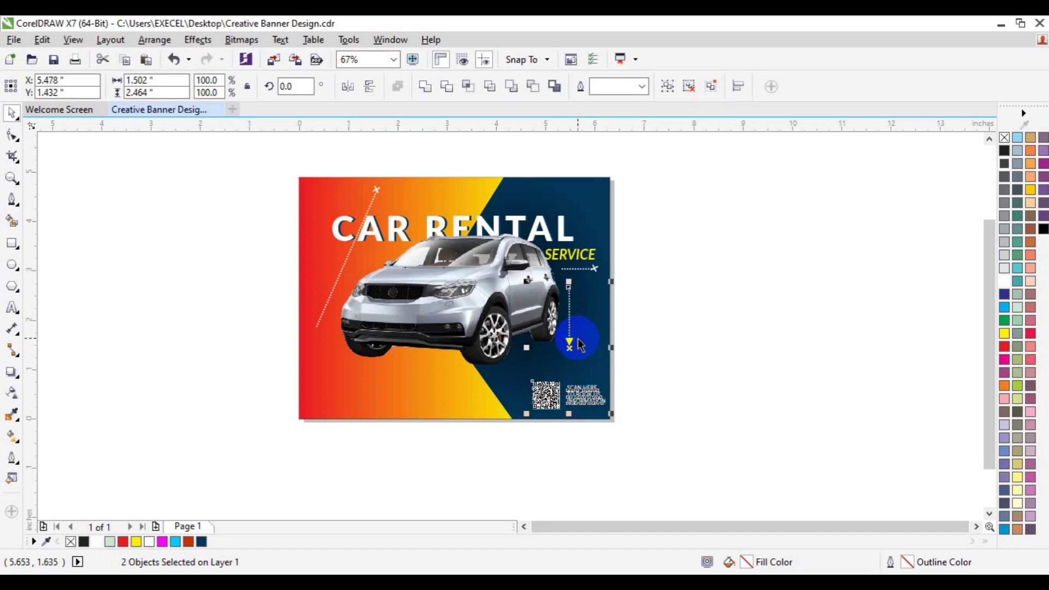
click(735, 329)
Step: Nudge the dotted arrow right so it points down toward the scan text
click(570, 342)
key(Right)
key(Right)
key(Right)
key(Right)
key(Right)
key(Right)
key(Right)
key(Right)
key(Right)
key(Right)
key(Right)
key(Right)
key(Right)
key(Right)
key(Right)
key(Right)
key(Right)
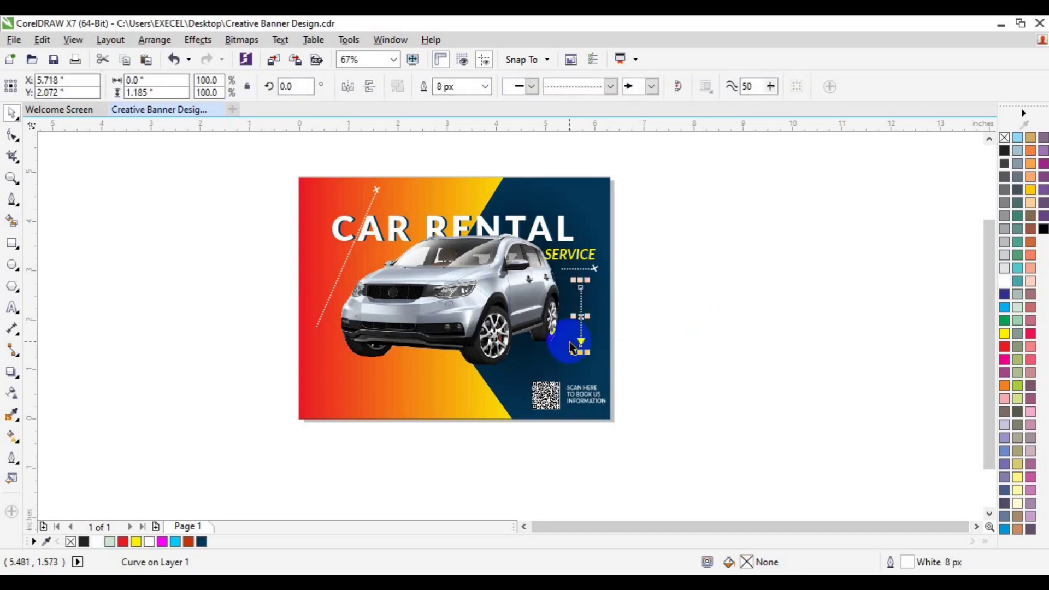
click(510, 421)
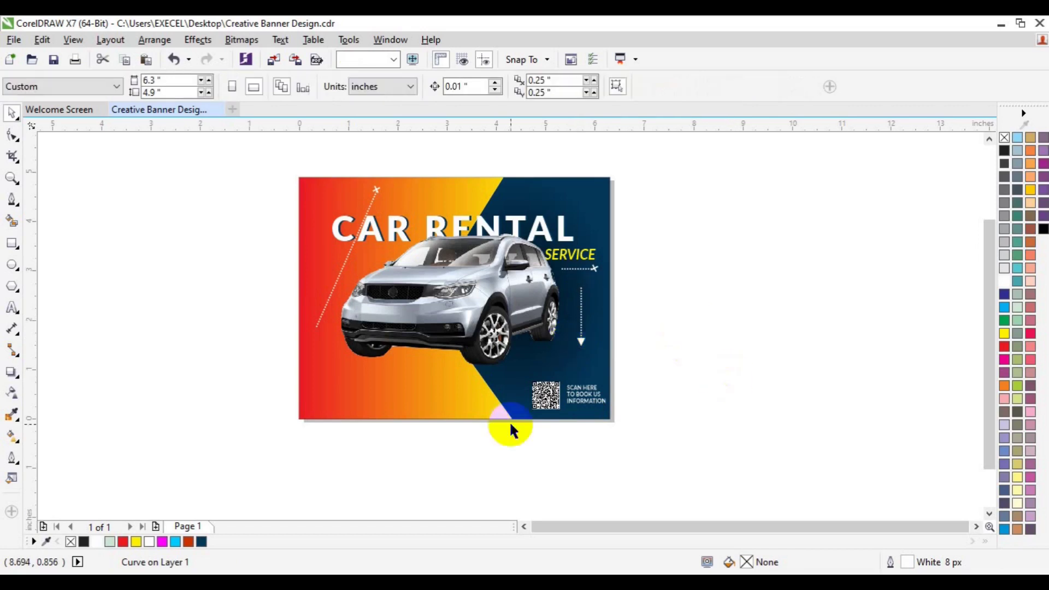
Step: Draw an open C-shaped curve about 0.51 × 0.53 in with the Pen tool on the orange area below the car
click(11, 199)
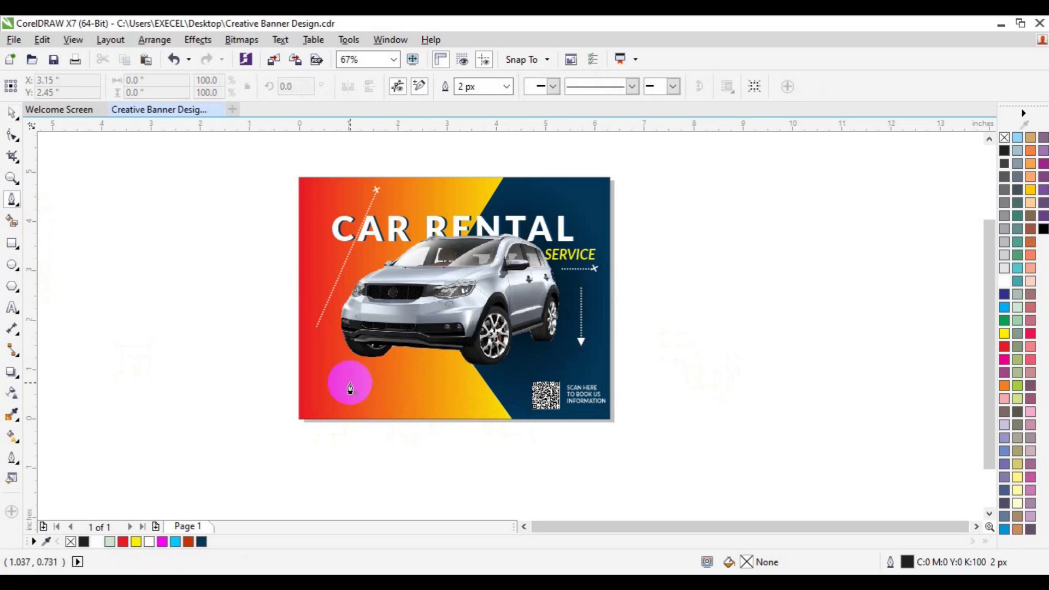
drag(415, 376, 379, 374)
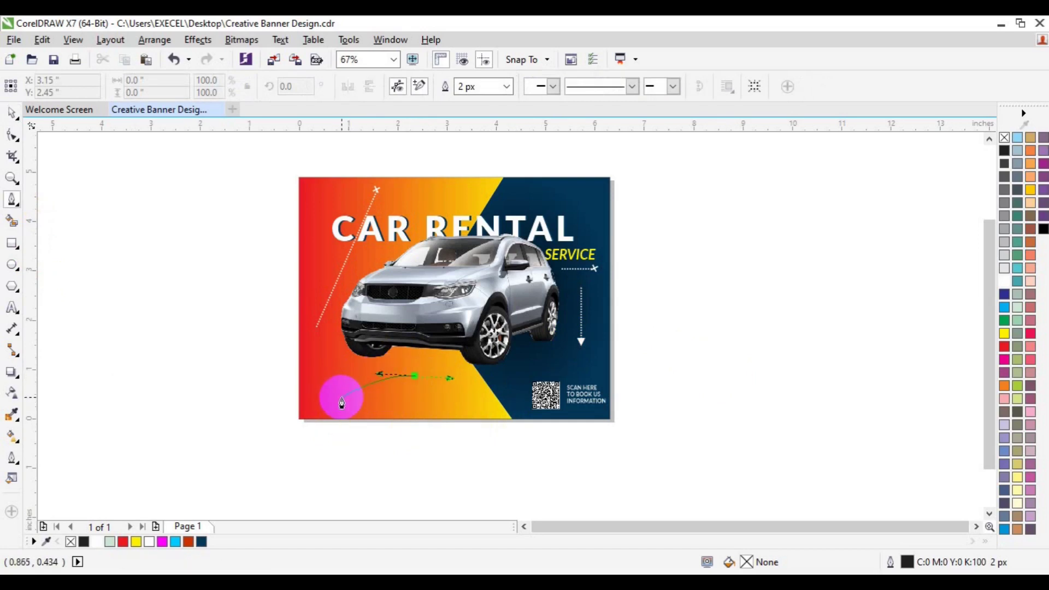
drag(388, 407, 403, 400)
click(11, 112)
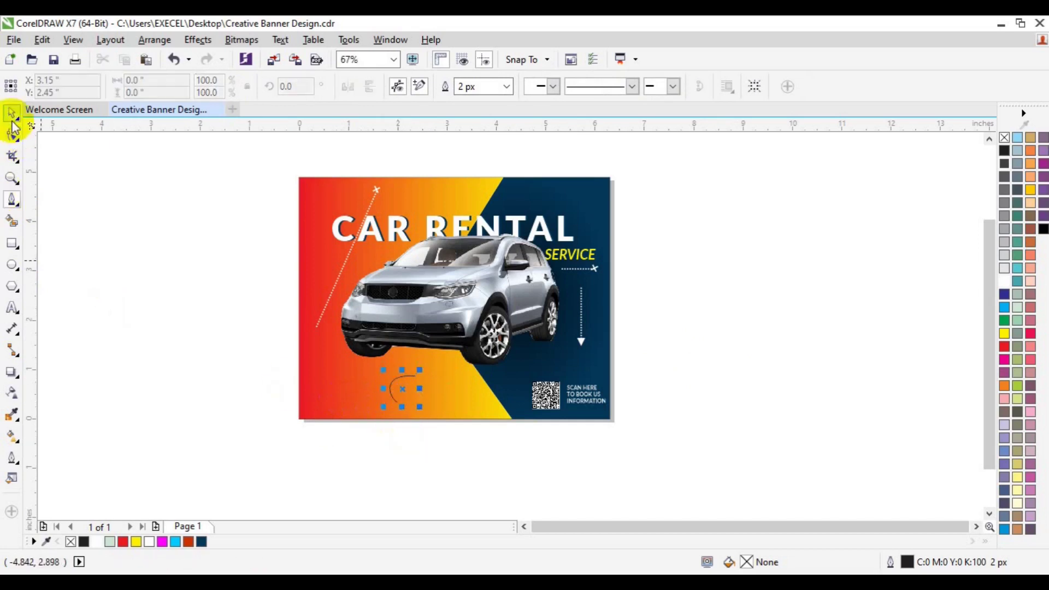
click(421, 380)
click(394, 387)
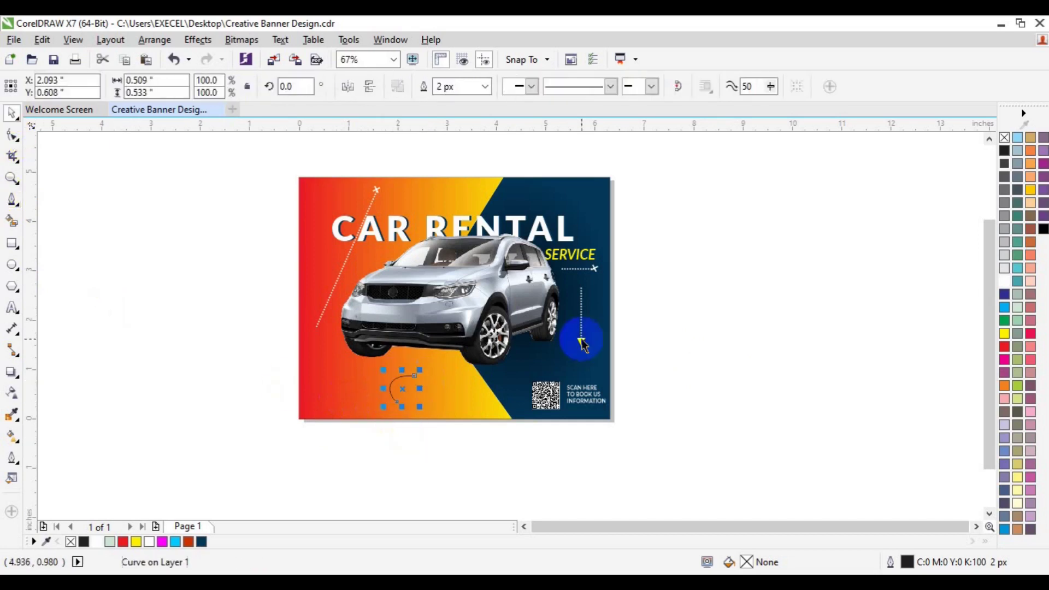
Step: Give the curve an end arrowhead and an 8 px outline, and move it just under the car's front left wheel
click(651, 86)
click(722, 115)
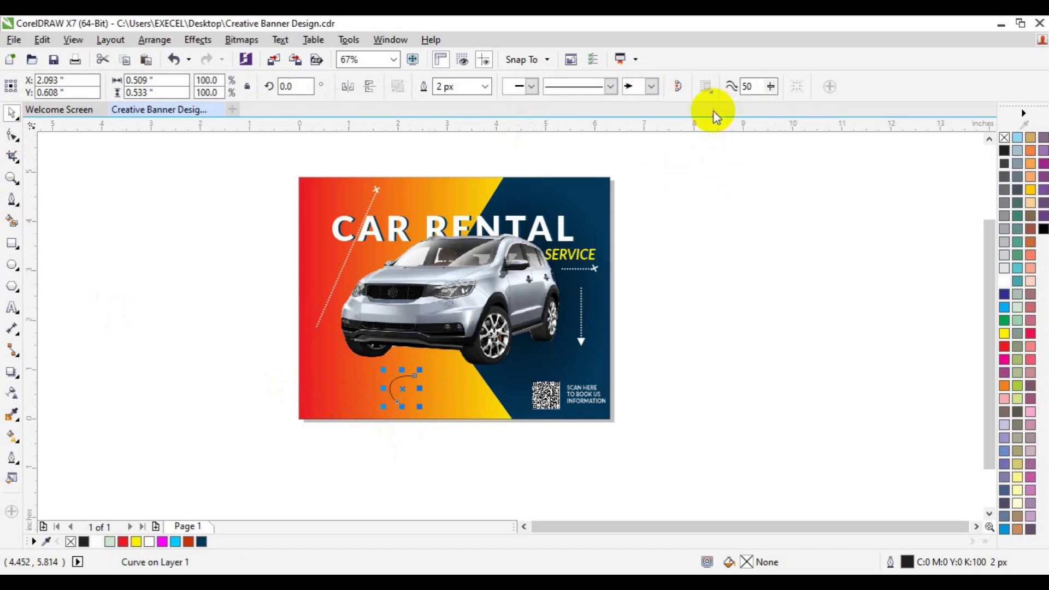
click(485, 87)
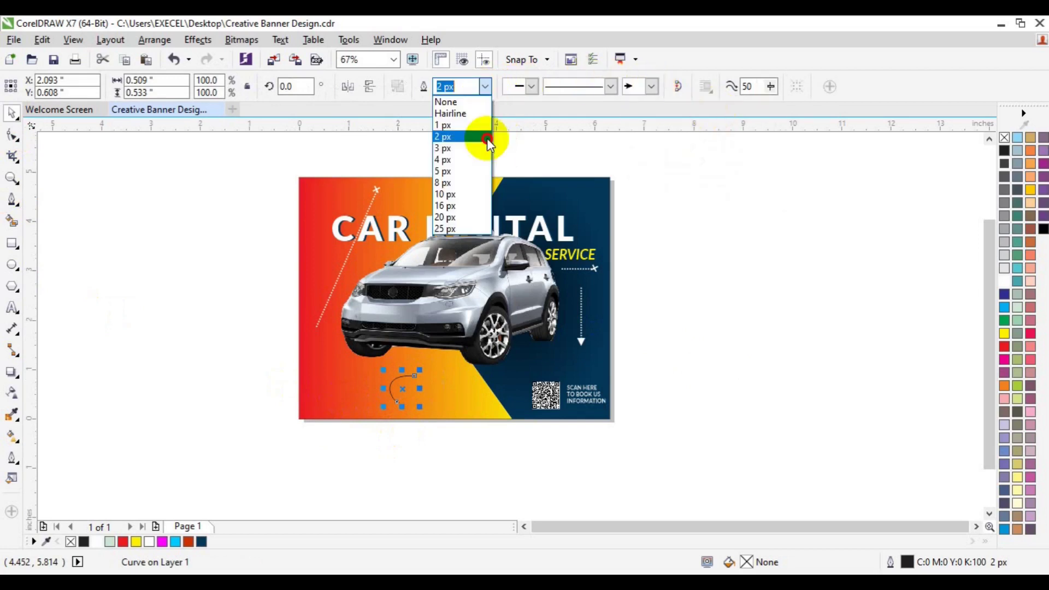
click(468, 183)
click(416, 391)
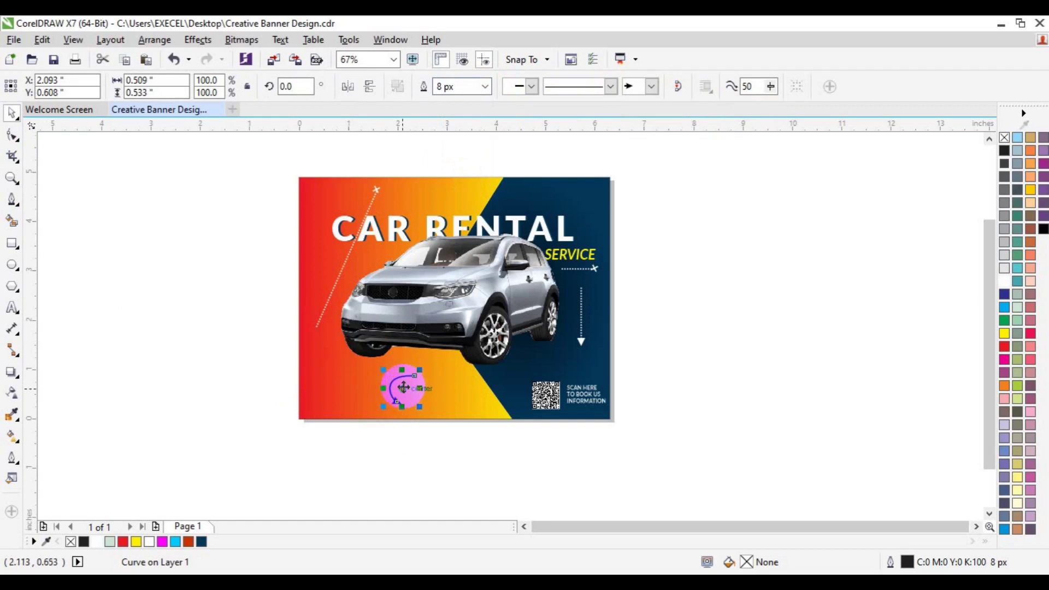
drag(403, 388, 351, 365)
click(312, 407)
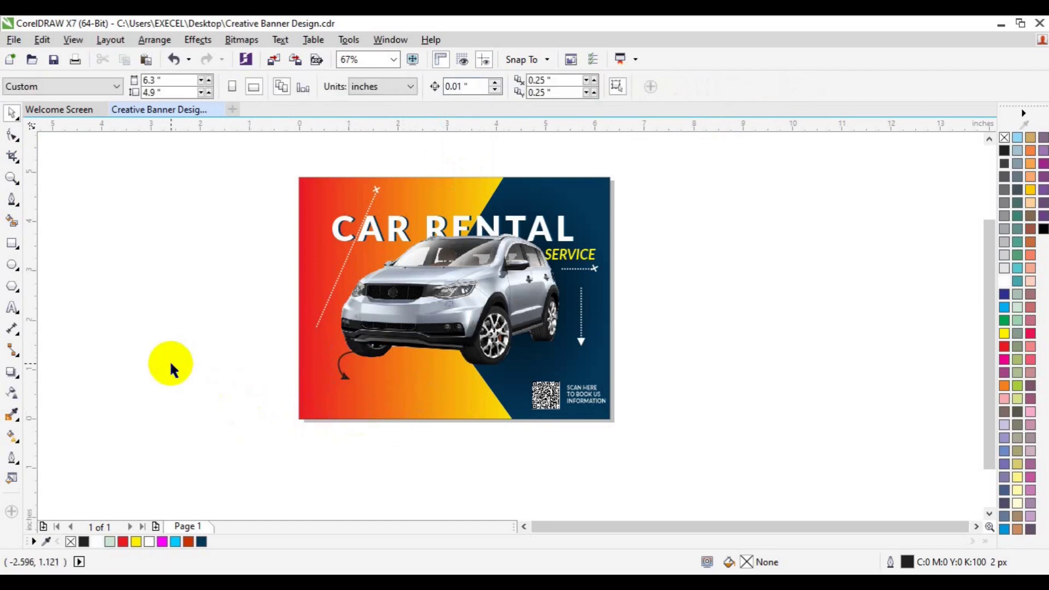
Step: Draw a rectangle about 2.46 × 0.42 in below the curved arrow, round its corners fully, fill it white and remove its outline
click(12, 244)
drag(335, 391, 458, 410)
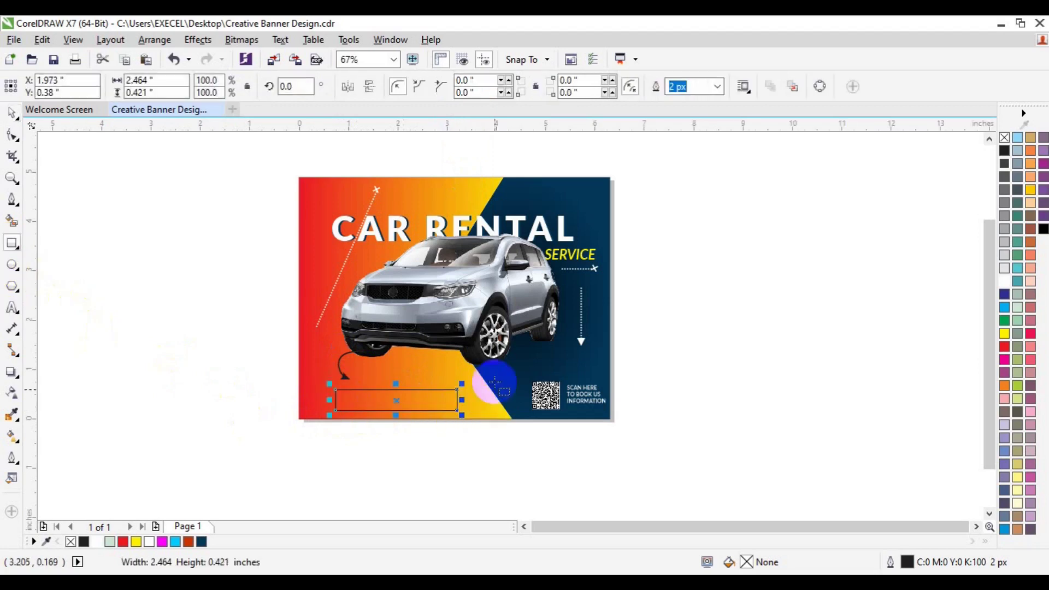
click(12, 135)
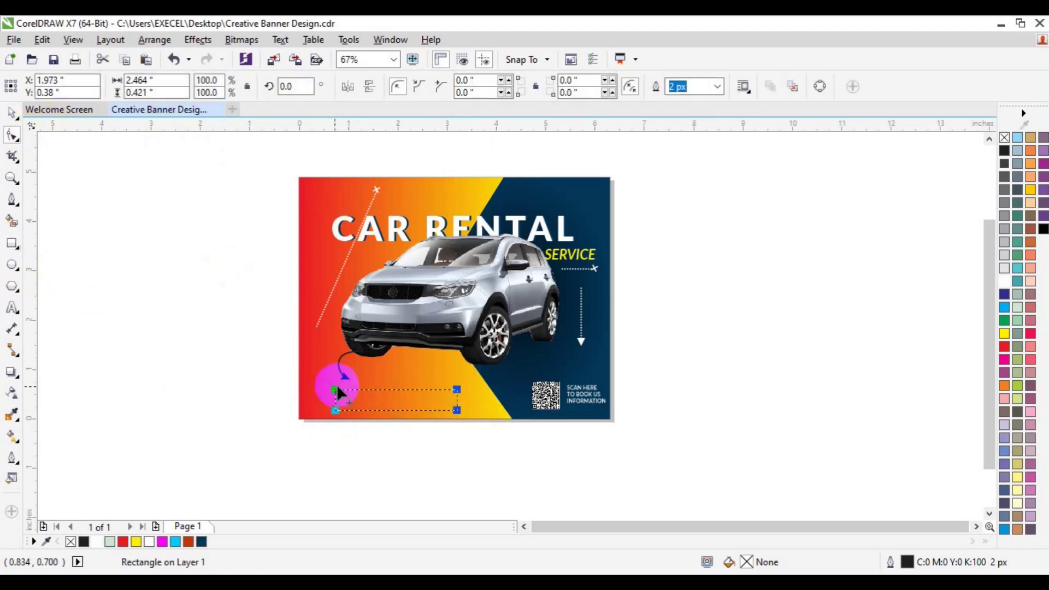
drag(336, 390, 399, 400)
key(space)
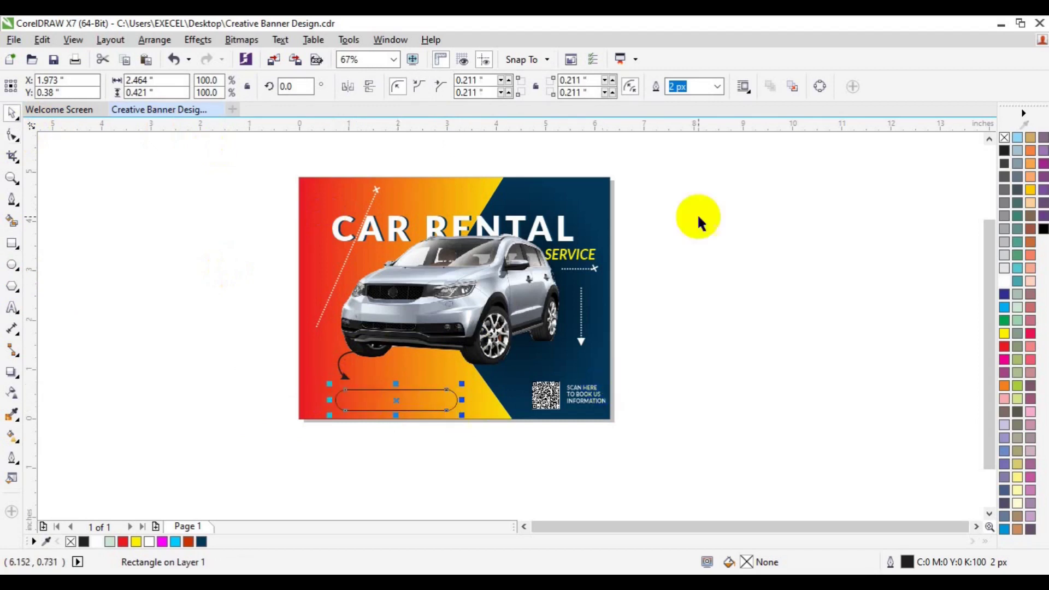
click(1005, 281)
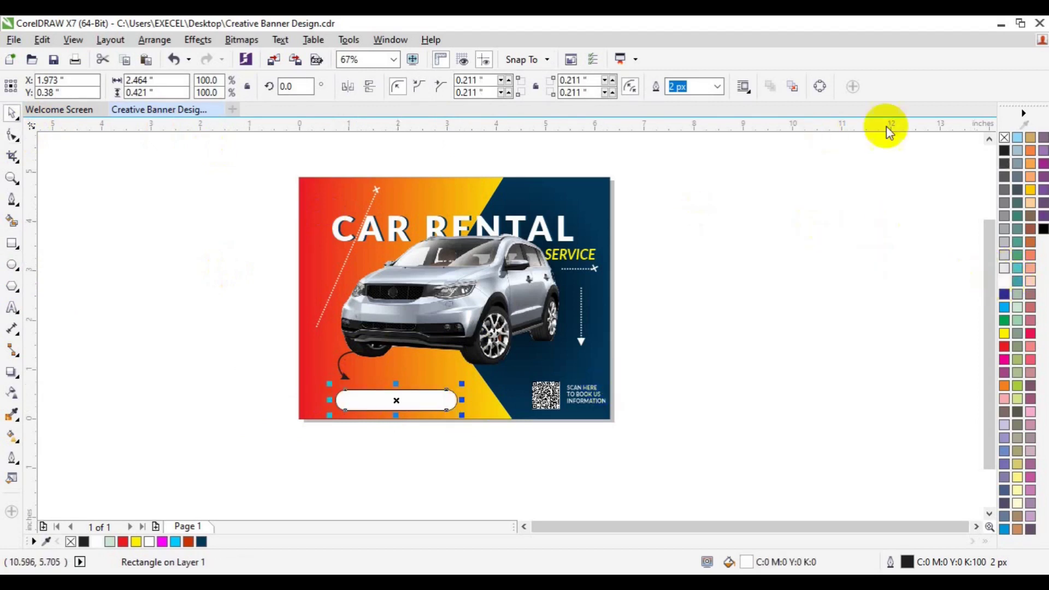
right_click(1004, 137)
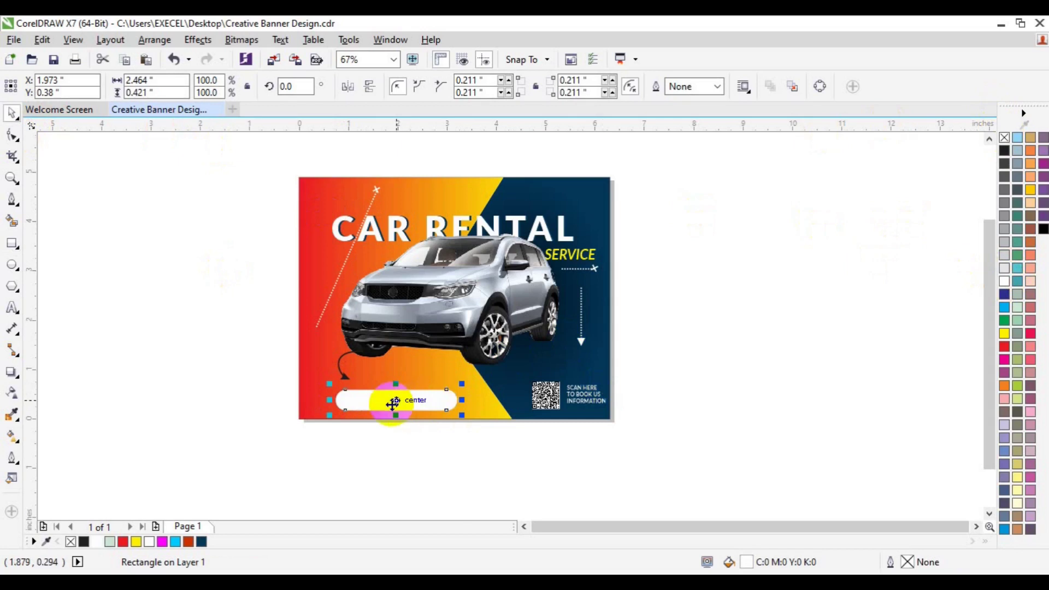
Step: Reposition the curved arrow at its original size so it leads from the front wheel down to the white rounded bar
drag(343, 374, 404, 391)
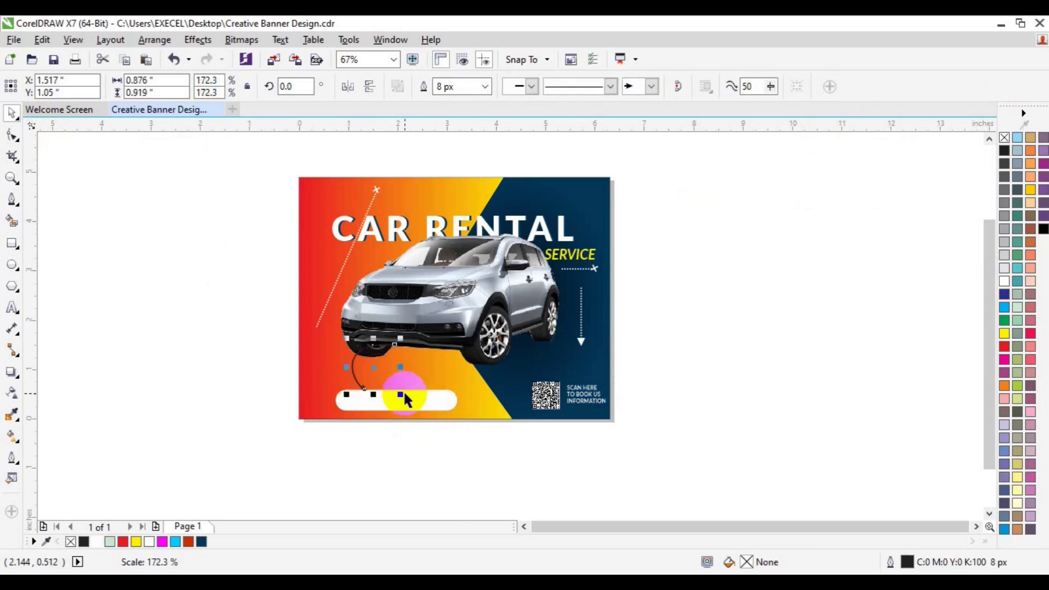
key(ctrl+z)
key(Down)
key(Down)
key(Down)
key(Down)
key(Down)
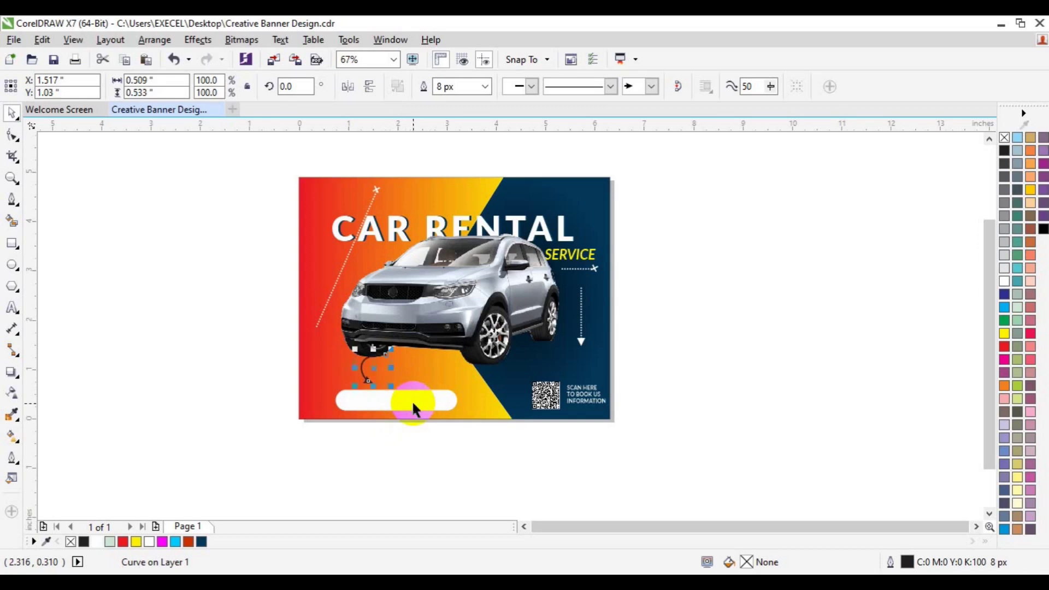
key(Left)
key(Left)
key(Left)
key(Left)
key(Left)
key(Left)
key(Left)
key(Left)
key(Left)
key(Left)
key(Left)
key(Left)
key(Left)
key(Left)
key(Left)
click(236, 366)
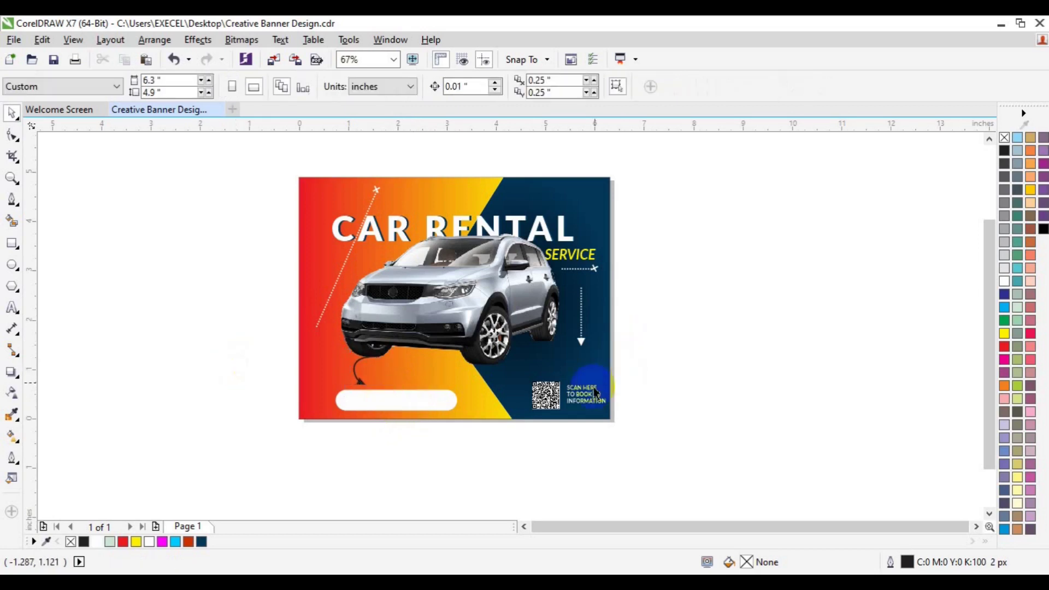
Step: Duplicate the QR code's caption onto the white rounded bar, fill it dark blue and bring it in front of the bar
click(584, 395)
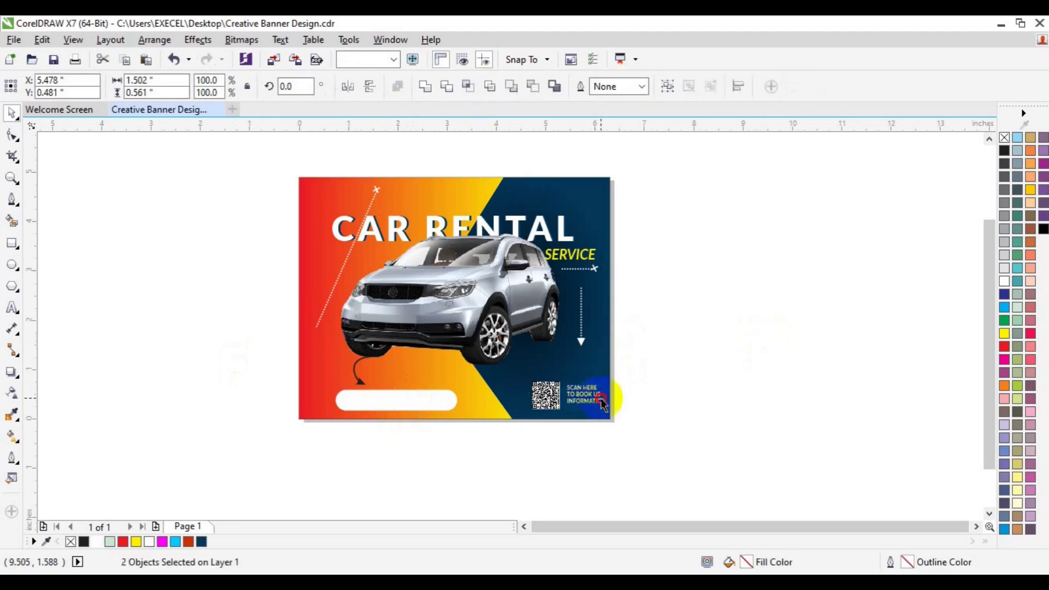
click(601, 399)
key(ctrl+d)
drag(604, 385, 388, 400)
click(202, 541)
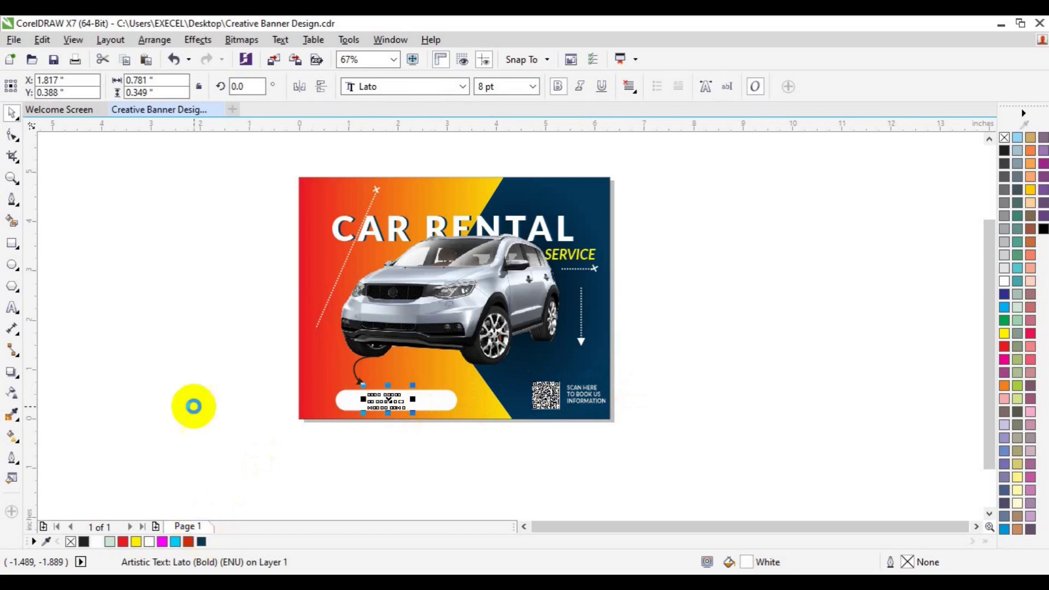
right_click(388, 398)
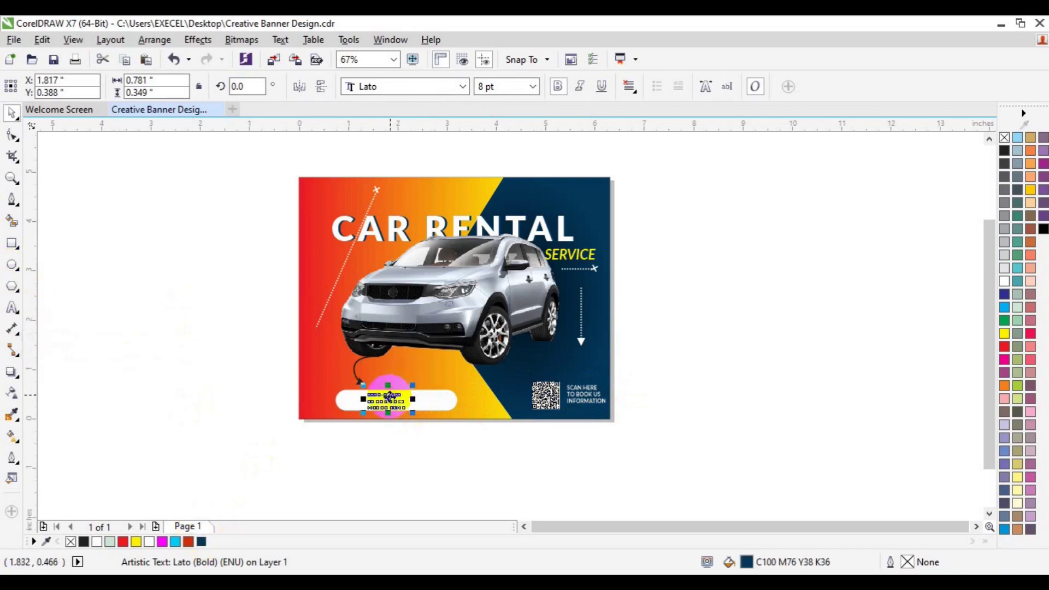
click(668, 276)
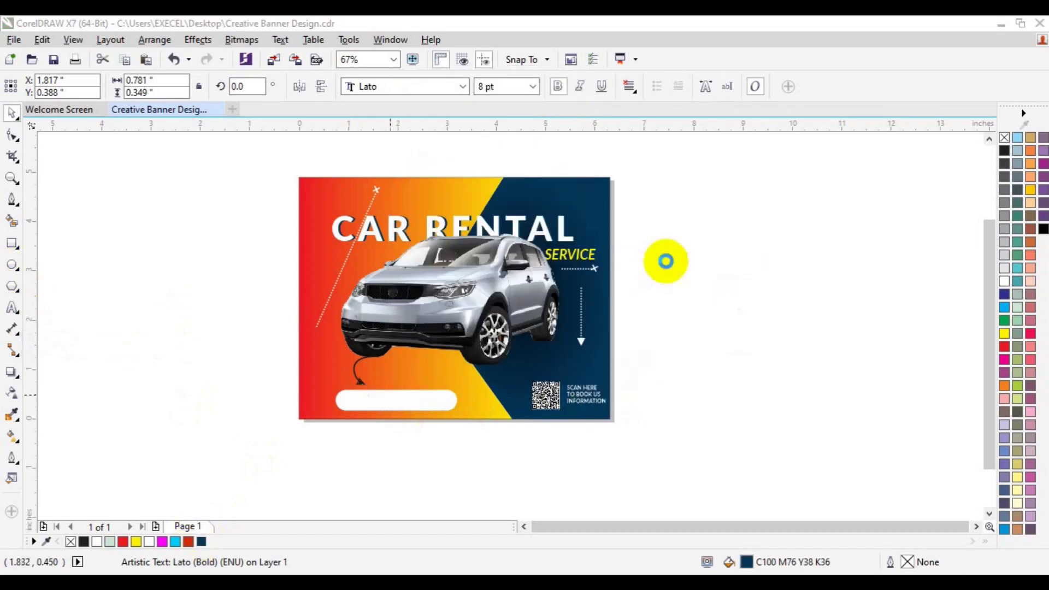
Step: Replace the copied caption with BOOK NOW, set it to 12 pt and centre it on the white bar
click(14, 307)
text(BOOK NOW)
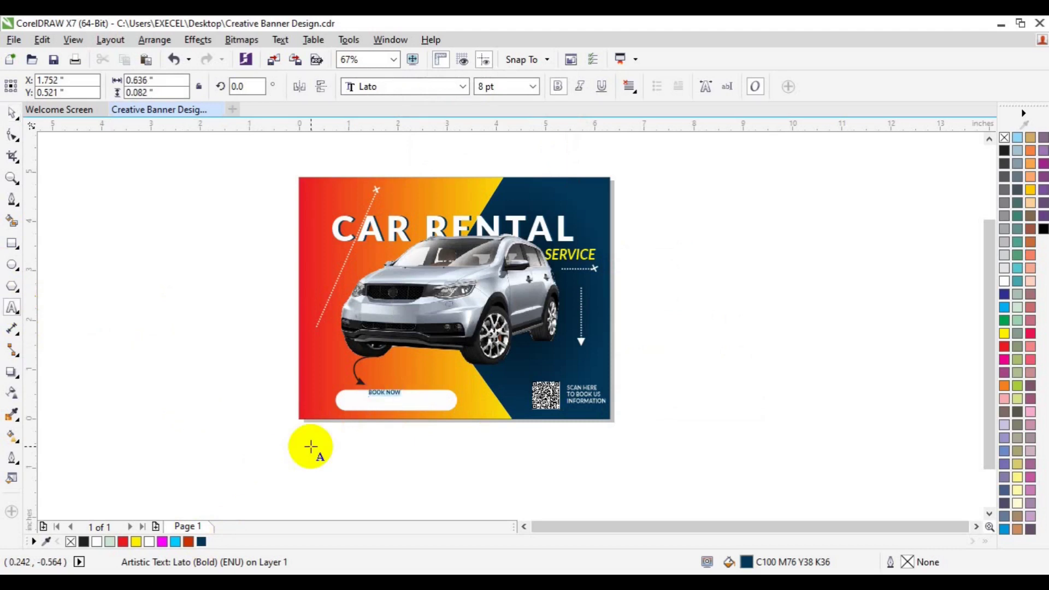
click(533, 87)
click(509, 182)
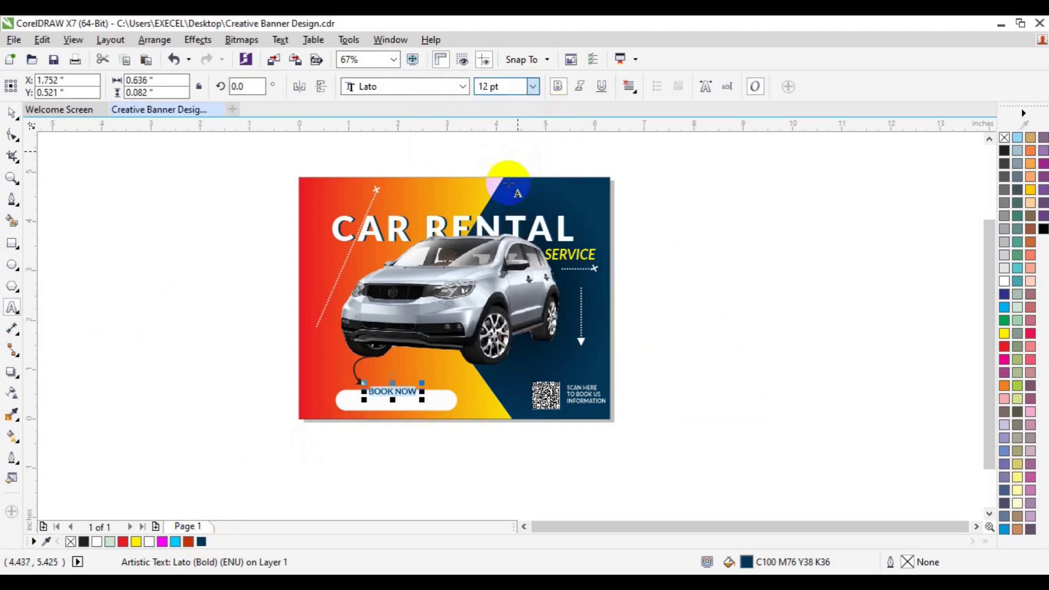
click(533, 89)
click(12, 112)
drag(365, 391, 395, 404)
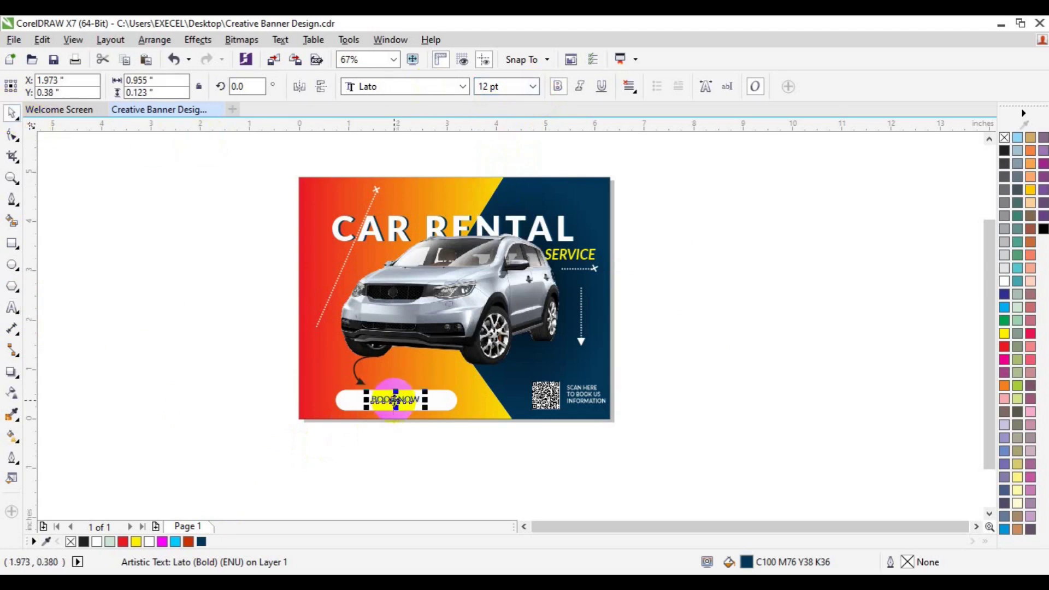
shift+click(442, 407)
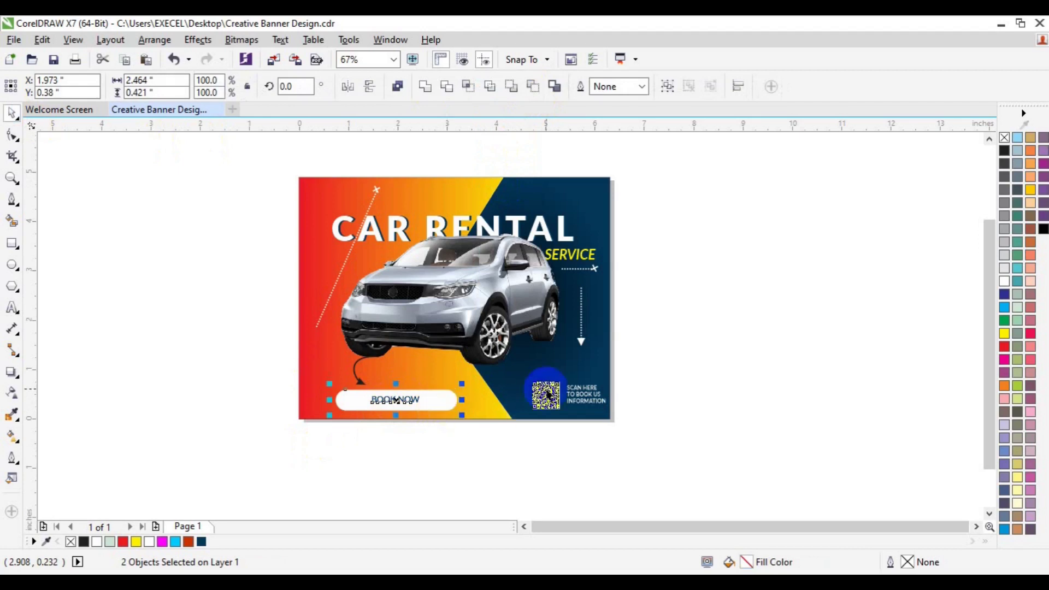
click(762, 363)
Step: Set the BOOK NOW text to 14 pt and centre it on the white bar again
click(412, 400)
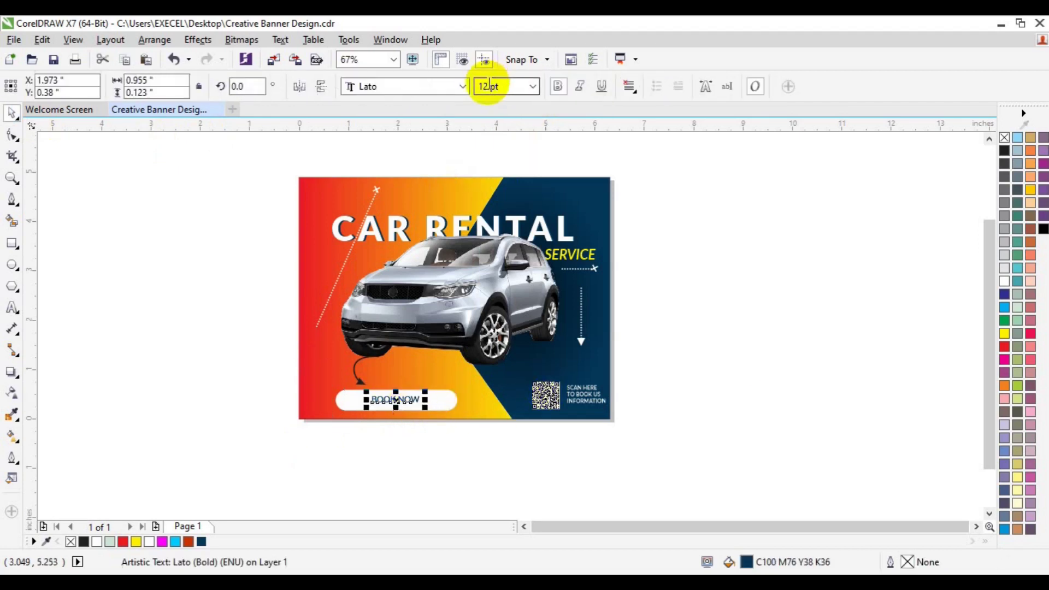
drag(488, 86, 475, 86)
text(14)
shift+click(343, 405)
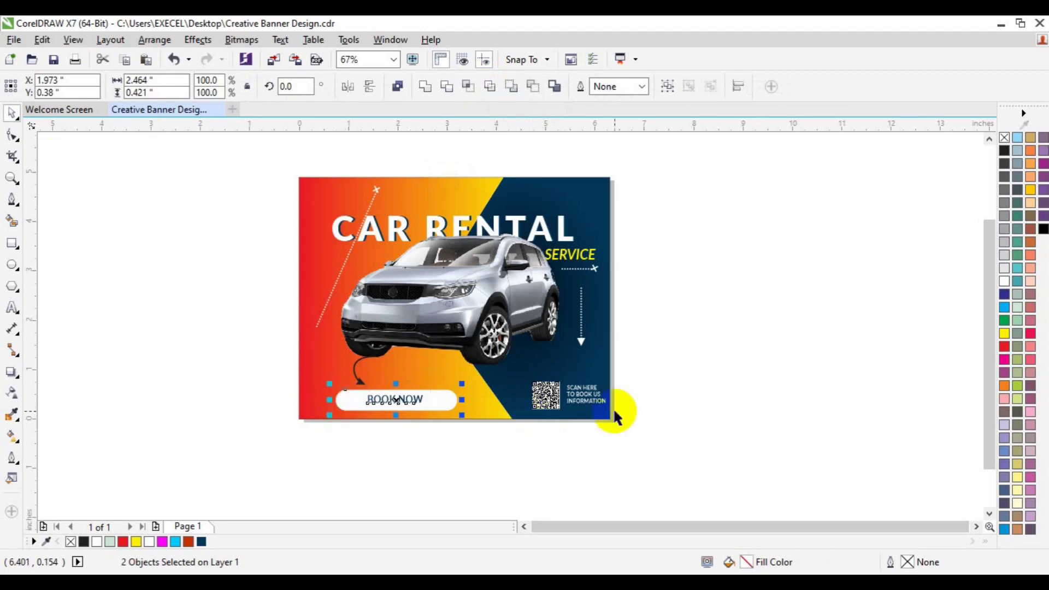
click(743, 409)
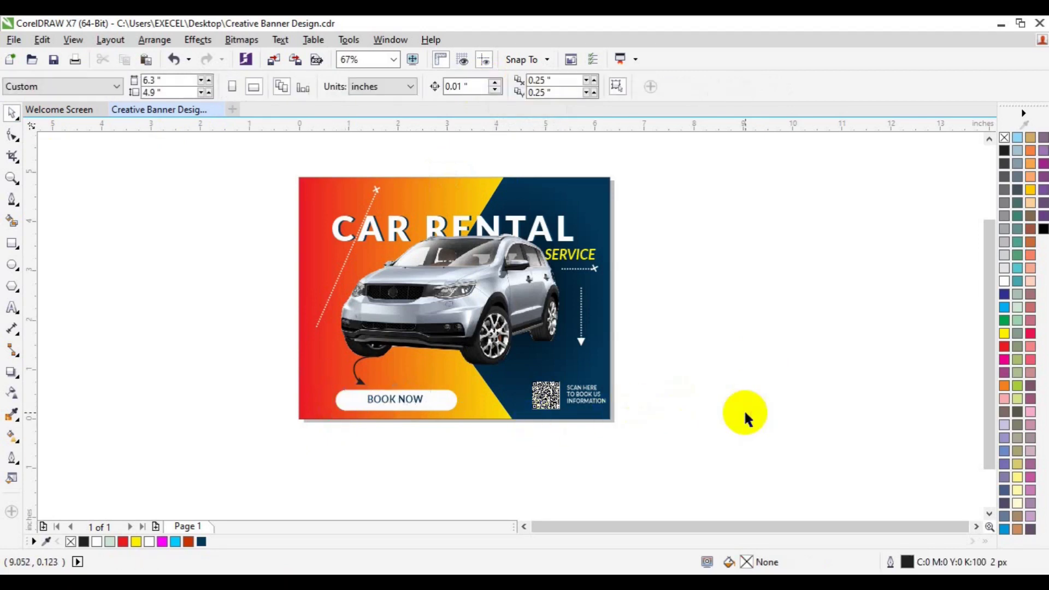
Step: Group the QR code with its caption and move the group closer to the BOOK NOW bar
click(555, 405)
shift+click(584, 402)
key(ctrl+g)
drag(585, 402, 544, 402)
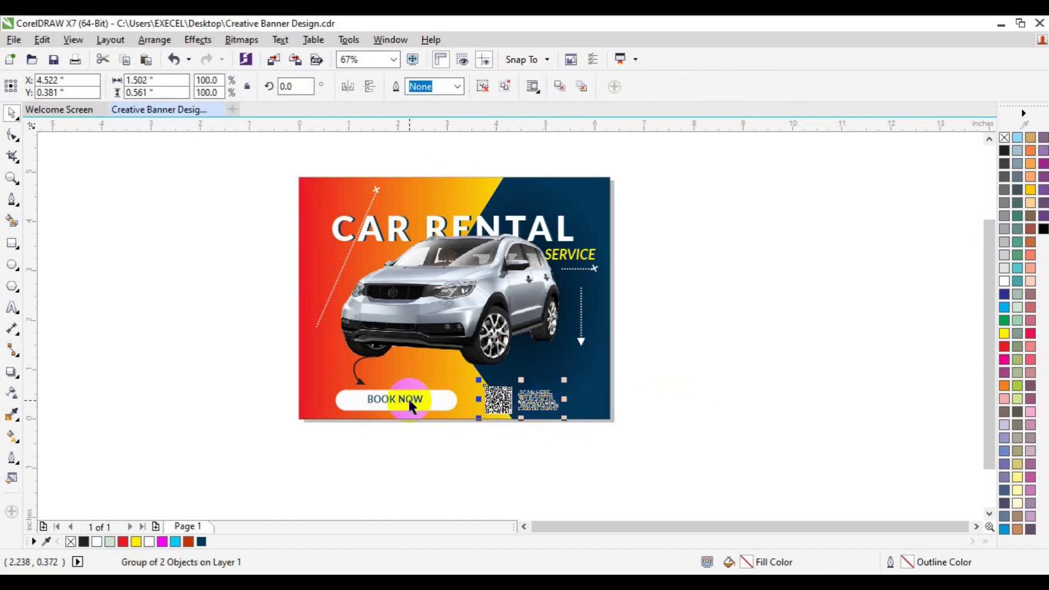
Step: Group the BOOK NOW text with its white bar and centre this group vertically with the QR code group
click(409, 402)
shift+click(437, 401)
key(ctrl+g)
shift+click(493, 404)
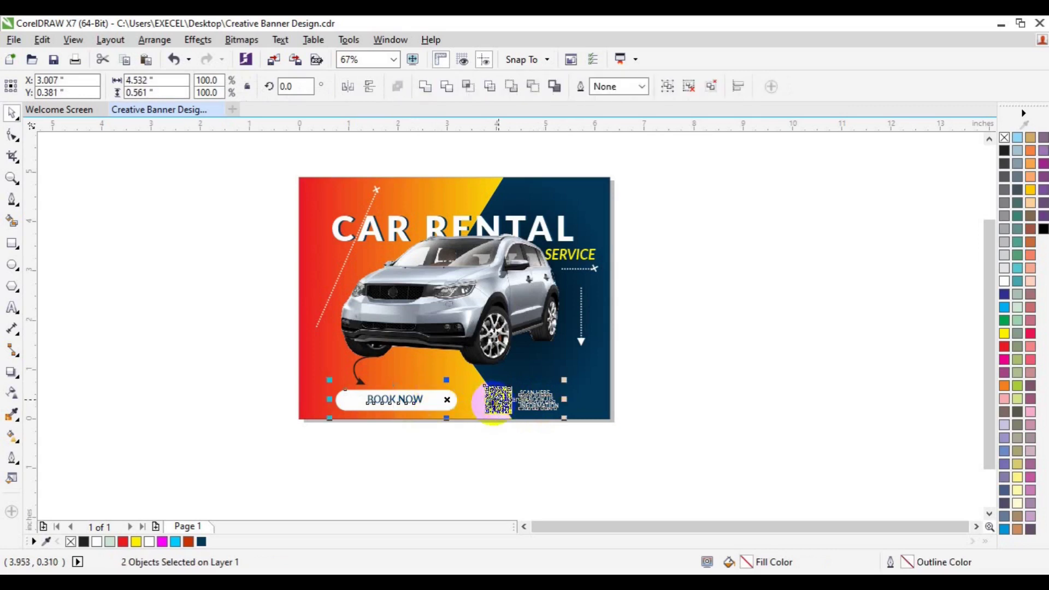
click(731, 410)
Step: Duplicate the BOOK NOW text onto the dark blue area above the QR code caption and fill the copy white
click(382, 401)
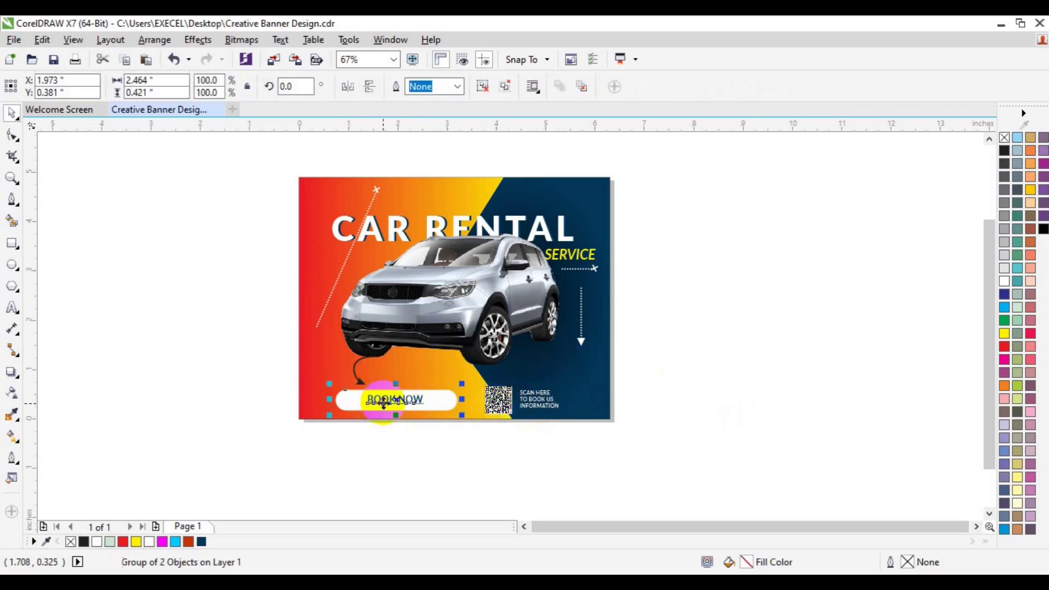
click(658, 257)
ctrl+click(394, 401)
key(ctrl+d)
drag(398, 388, 547, 374)
click(99, 542)
click(12, 178)
click(550, 375)
key(space)
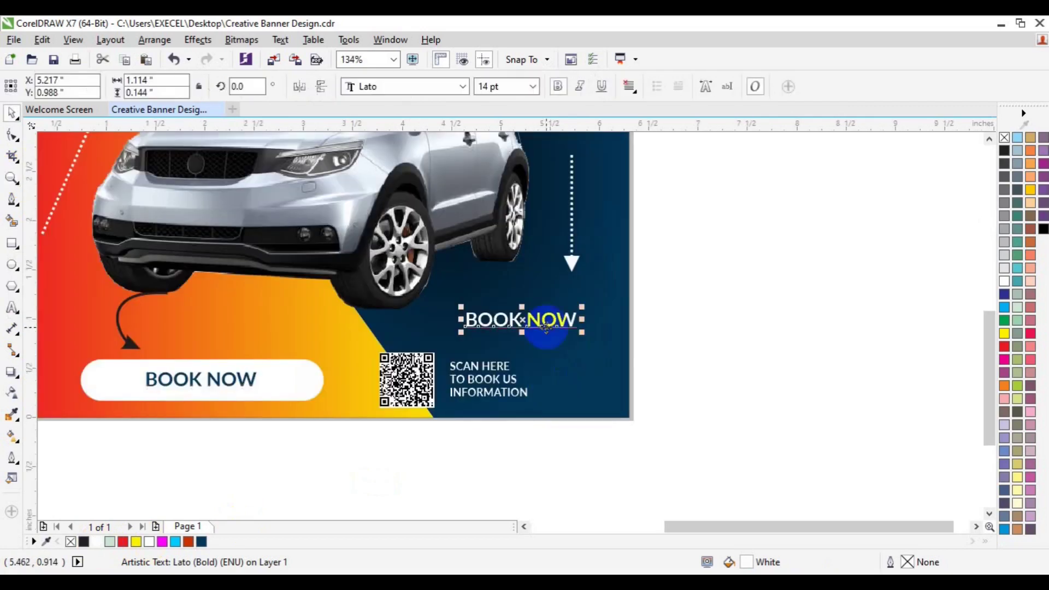
Step: Replace the white copy with bold SAVE / UP TO on two lines and justify both lines to equal width
click(557, 87)
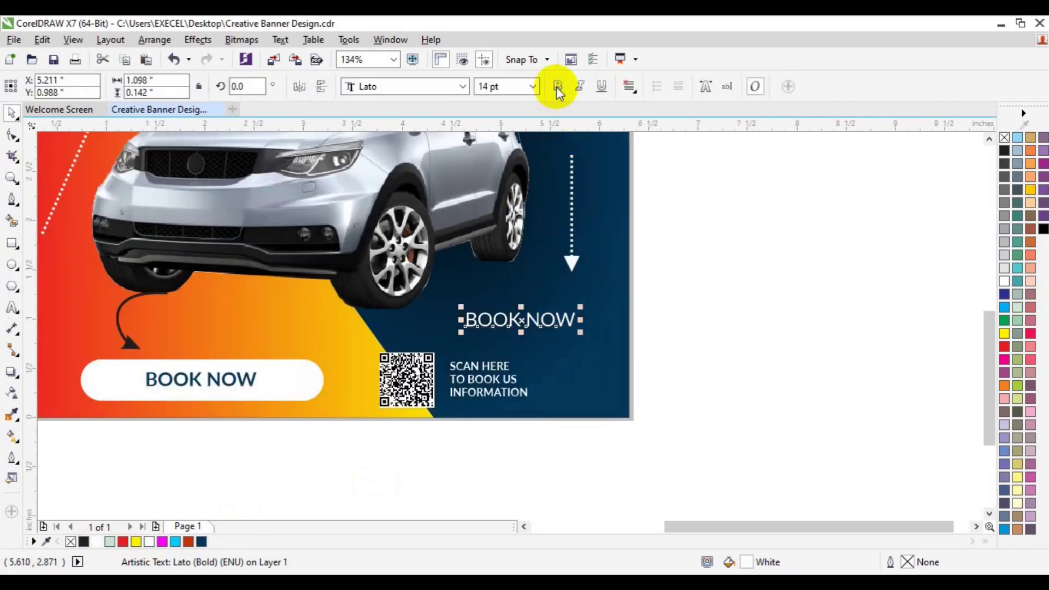
click(556, 87)
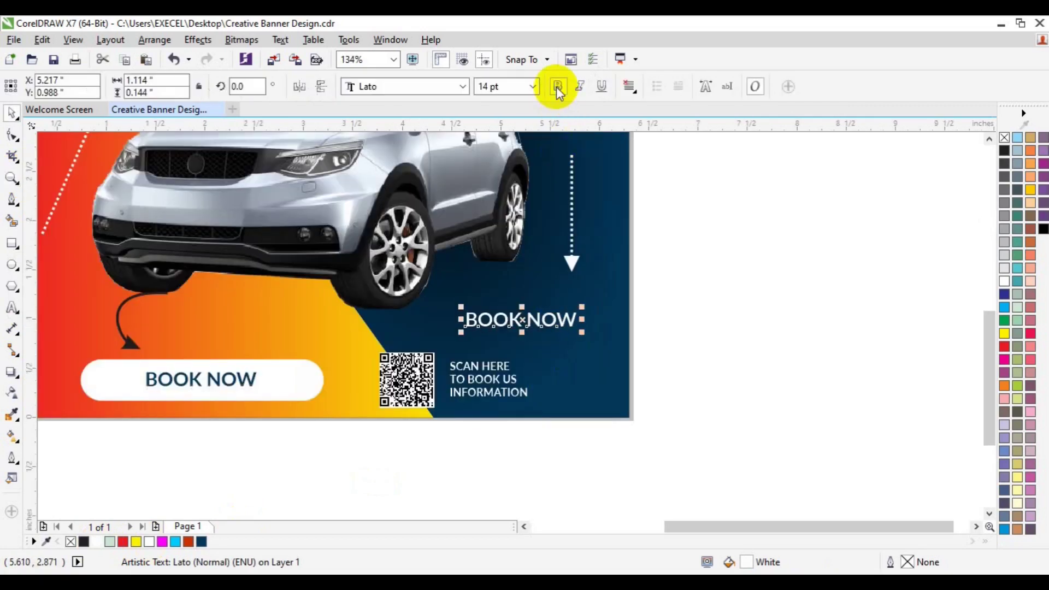
click(9, 310)
key(ctrl+a)
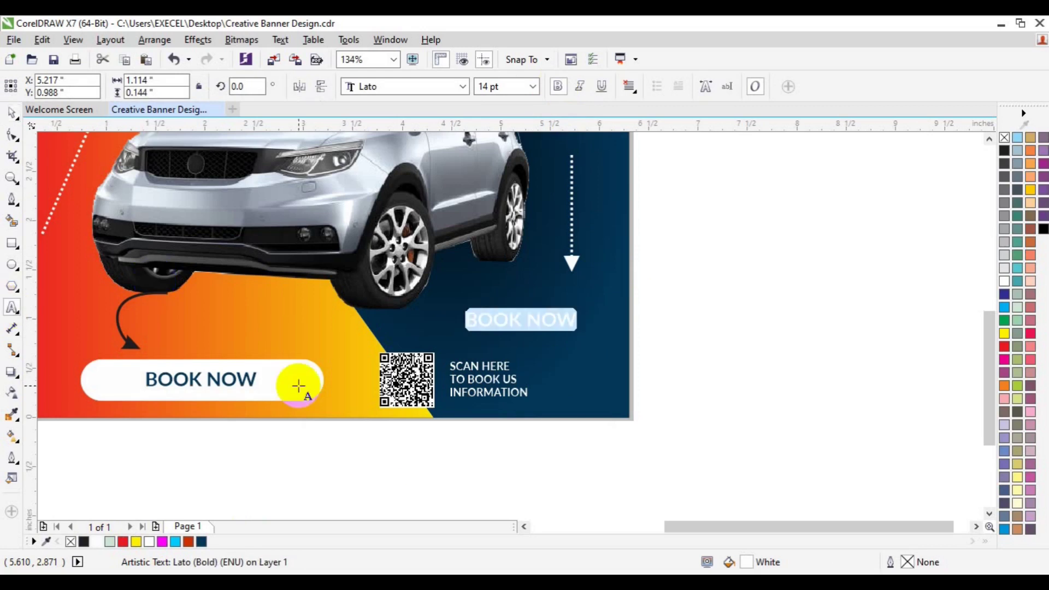
text(SAVE)
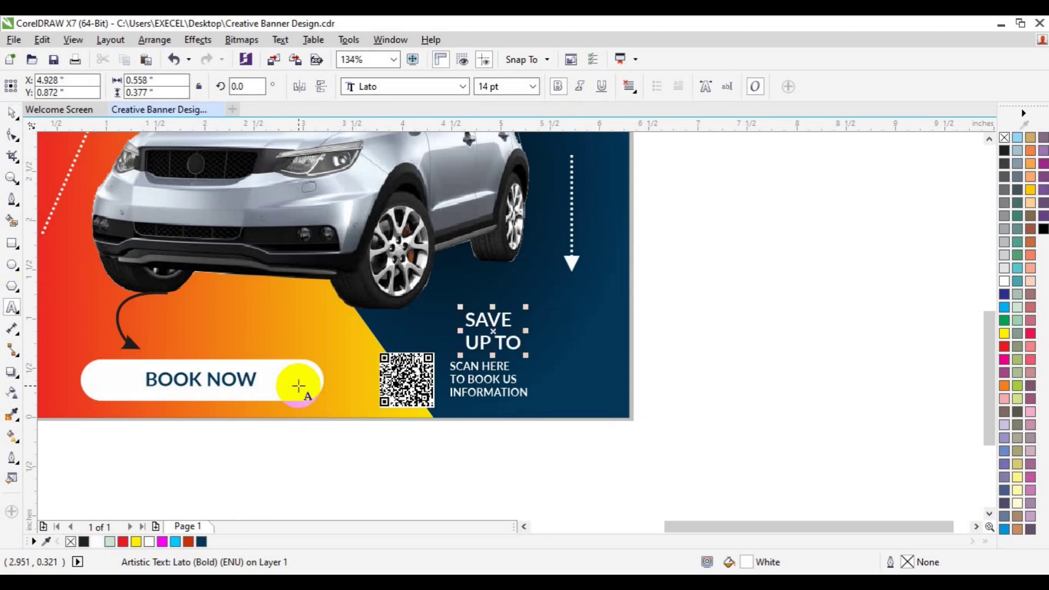
key(ctrl+a)
click(632, 92)
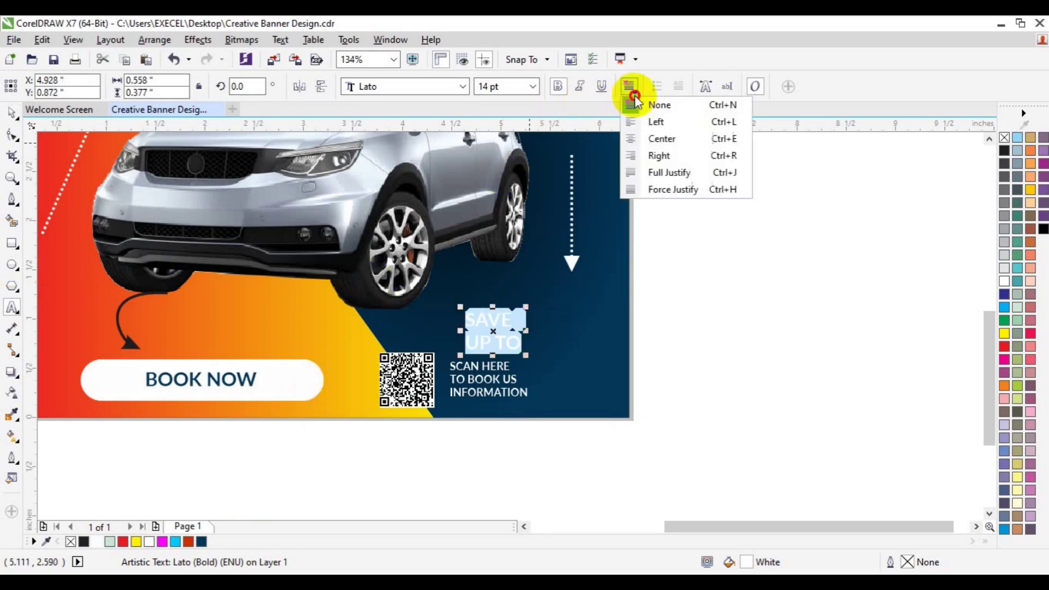
click(664, 181)
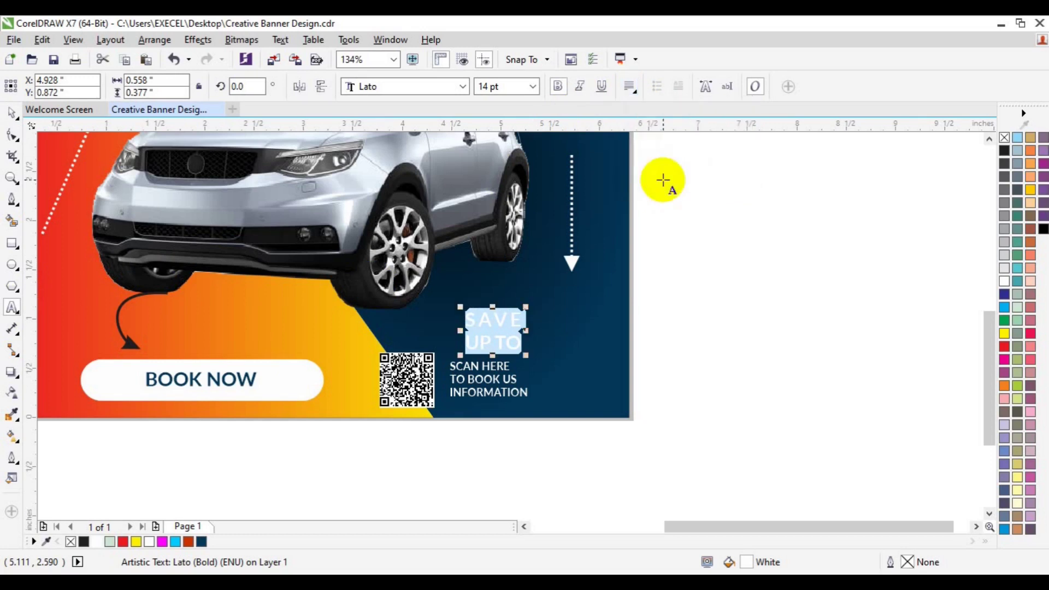
click(11, 115)
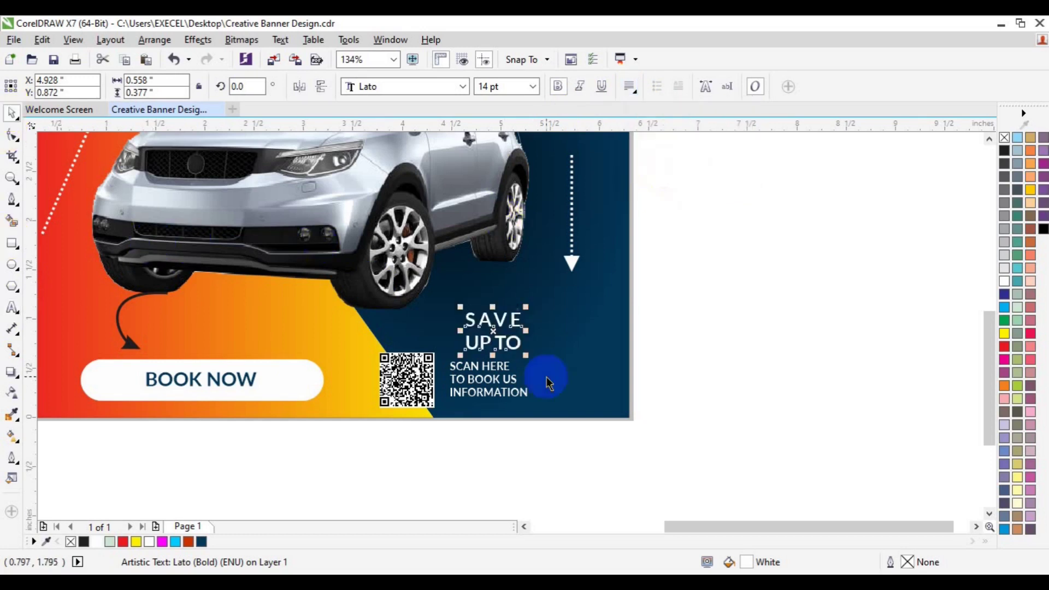
Step: Place a duplicate of the SAVE UP TO text directly beside the original, level with it, and fill the duplicate yellow
drag(494, 331, 559, 319)
click(601, 349)
shift+click(512, 334)
click(695, 348)
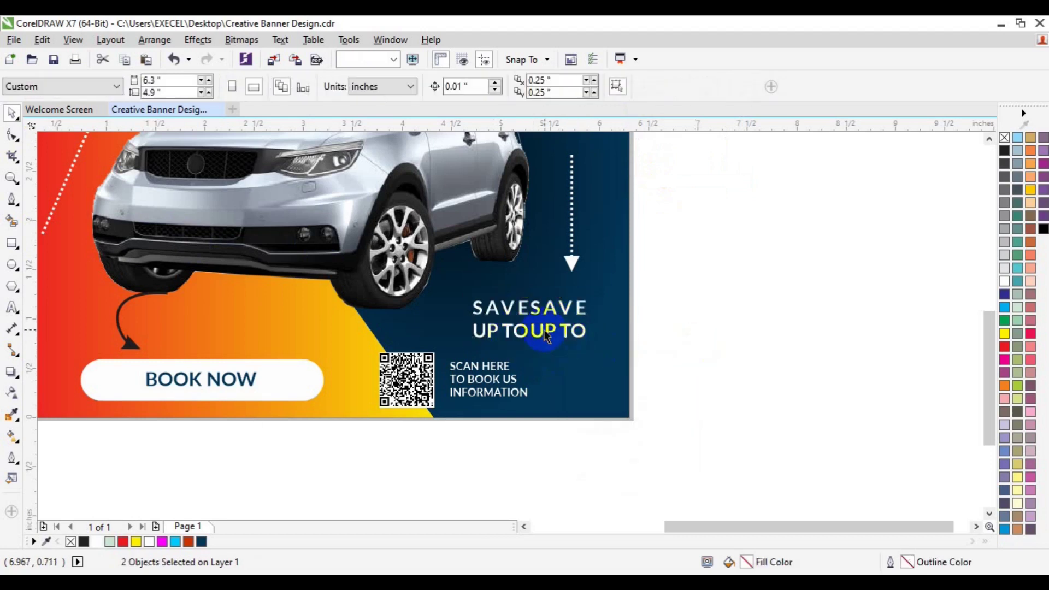
click(543, 329)
click(140, 542)
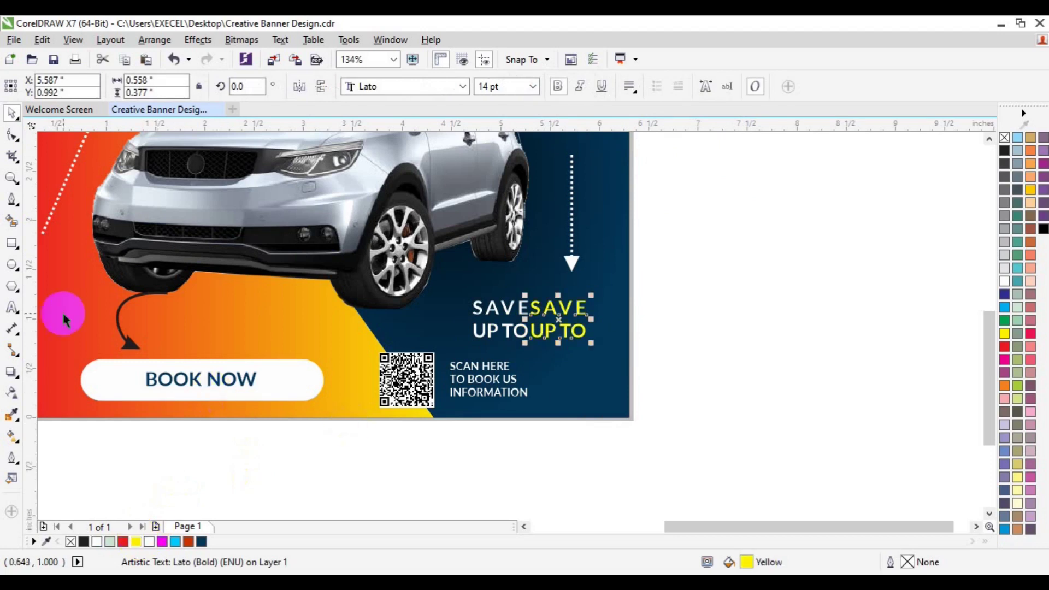
Step: Left-align the yellow text and replace it with 50% / OFF on two lines in regular weight
click(638, 94)
click(645, 121)
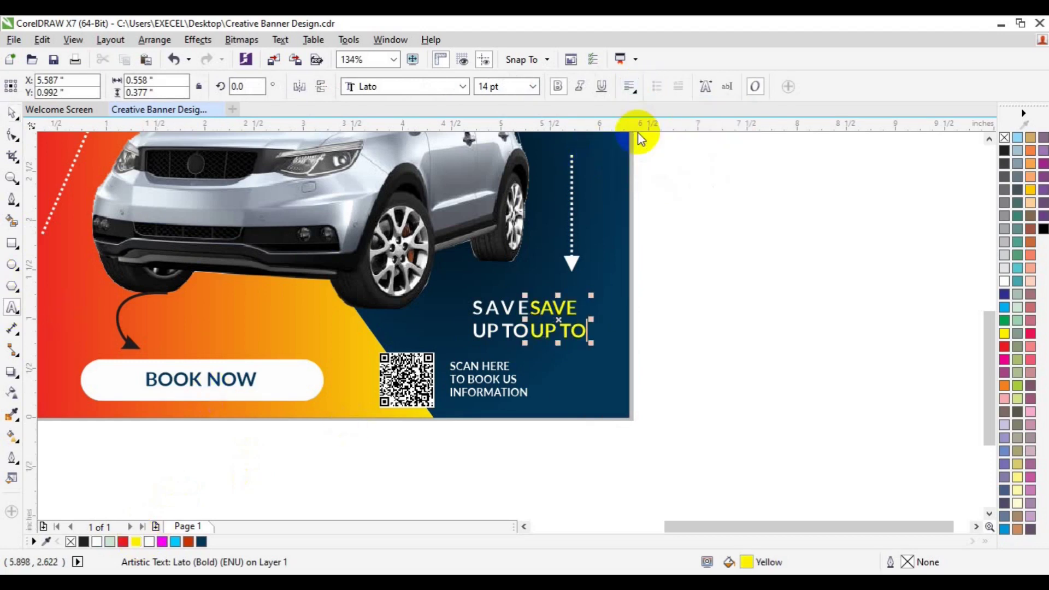
double_click(537, 311)
text(50%UP TO)
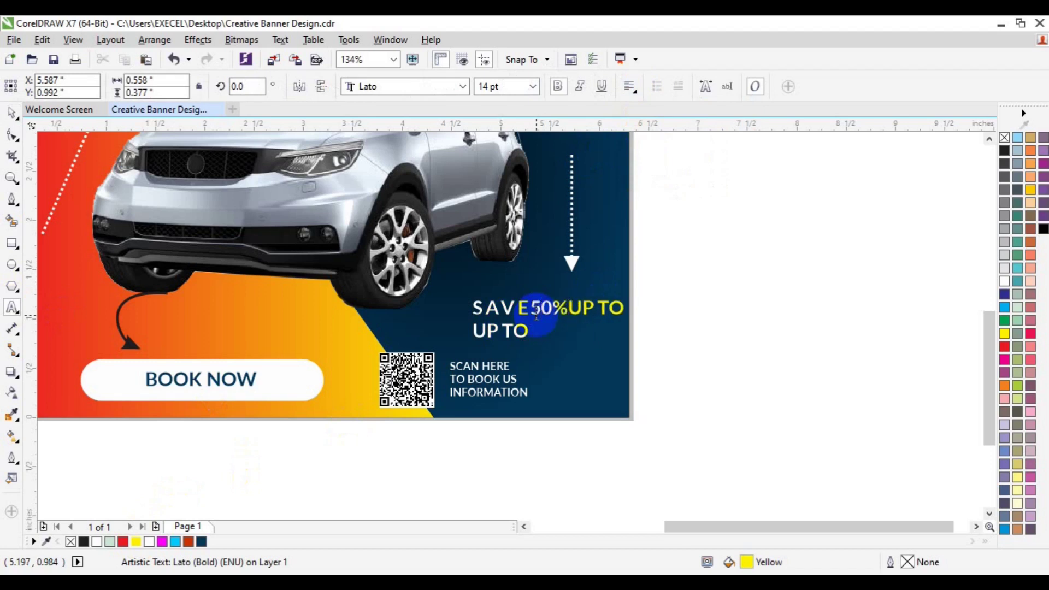
key(Return)
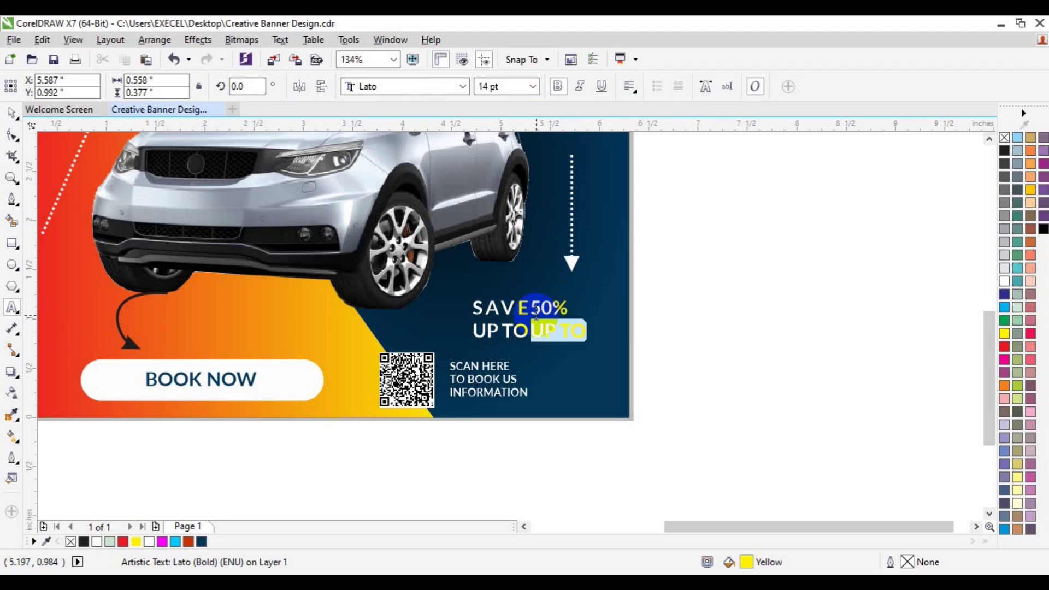
text(OFF)
click(12, 112)
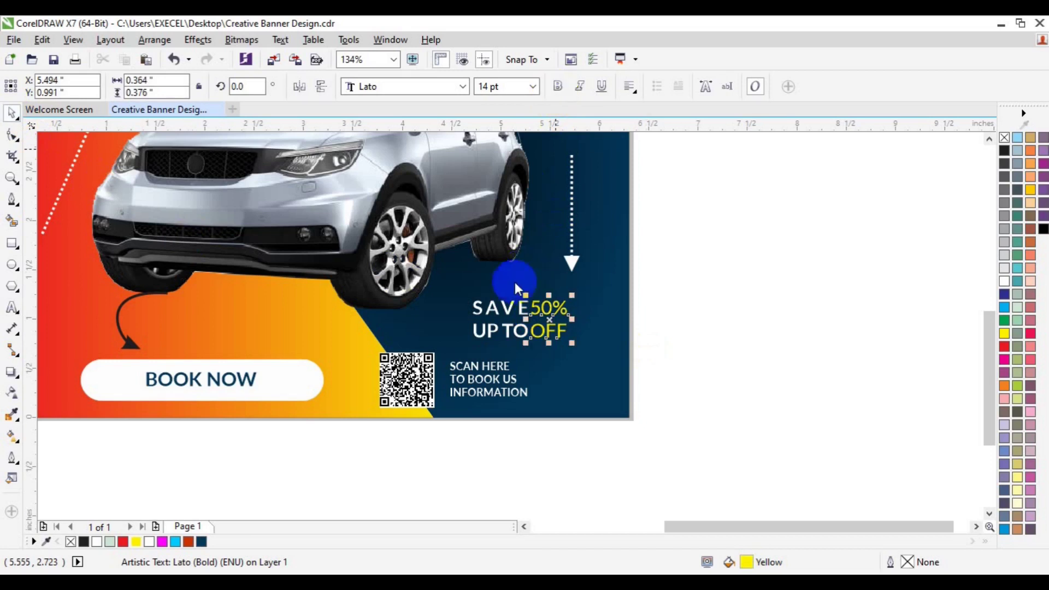
Step: Align the 50% OFF text level with SAVE UP TO and shift it sideways to leave a gap between them
click(494, 327)
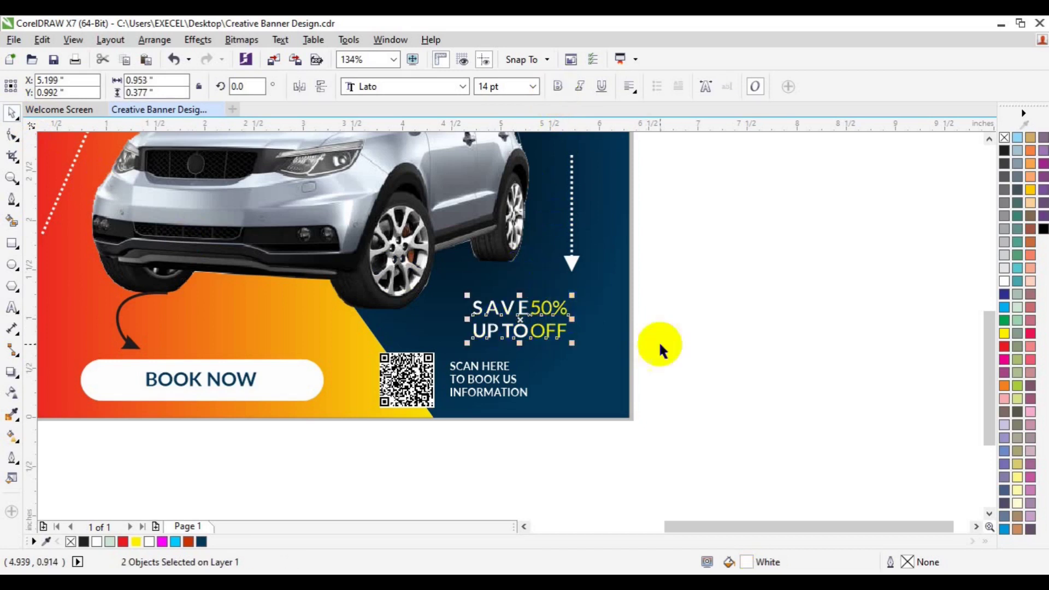
click(606, 364)
click(546, 338)
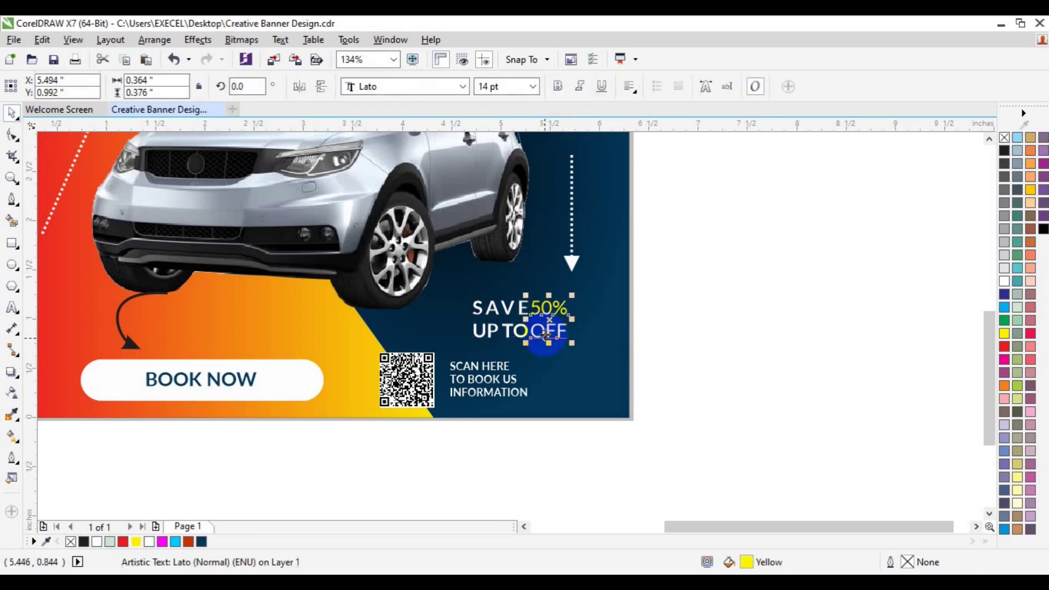
drag(546, 335, 560, 336)
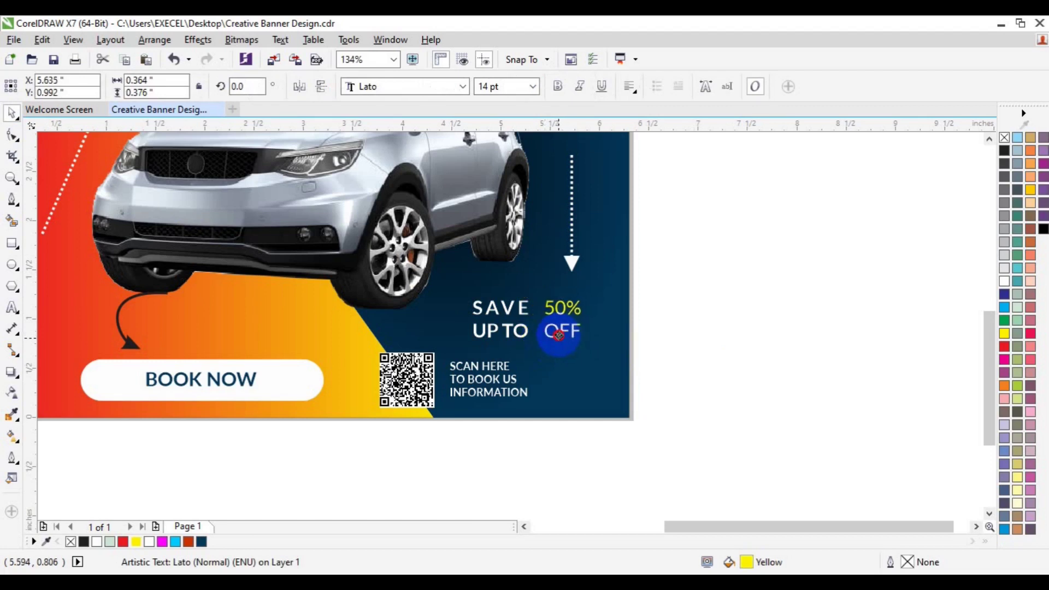
drag(558, 336, 559, 336)
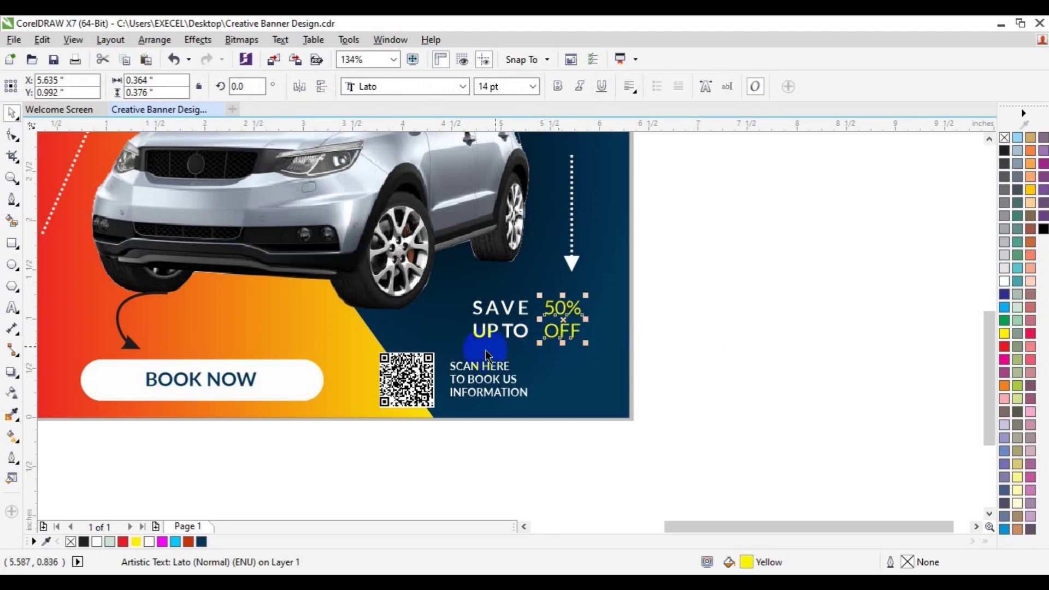
Step: Draw a slanted straight line with the Pen tool from above 50% OFF down to below UP TO
click(12, 200)
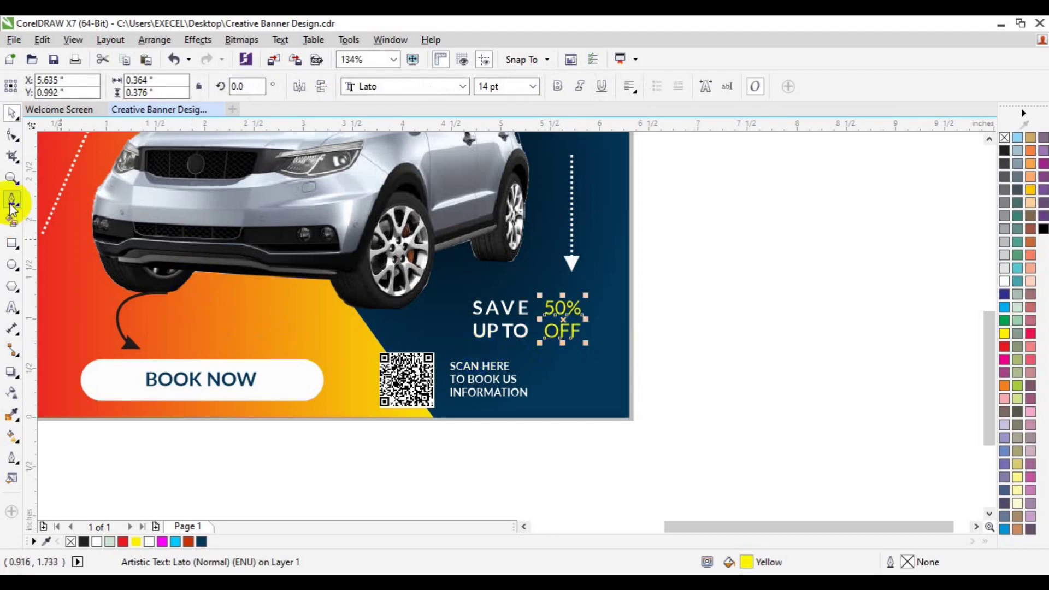
click(562, 280)
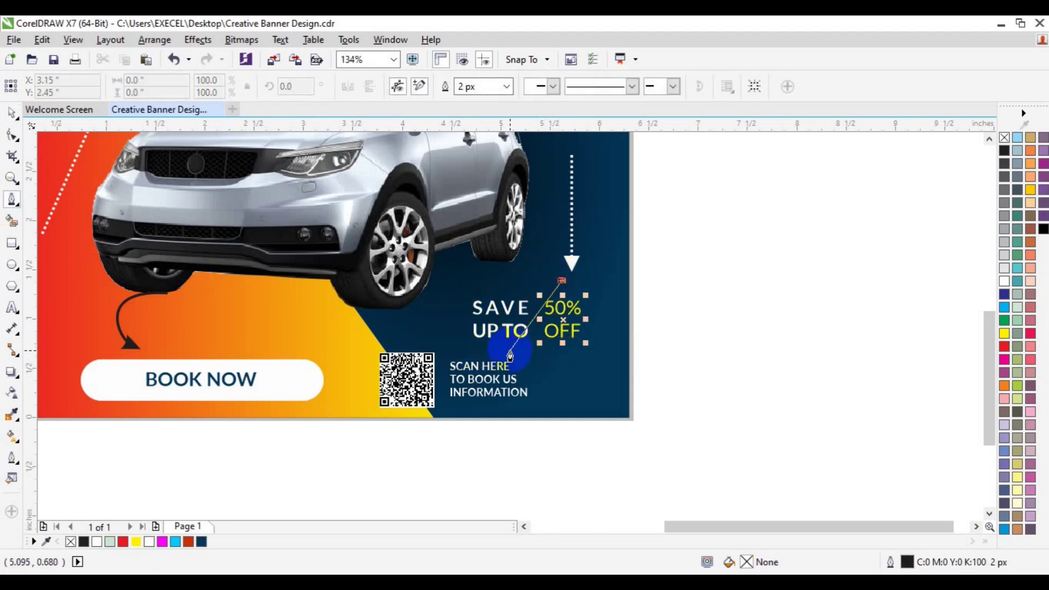
click(510, 350)
key(space)
click(765, 360)
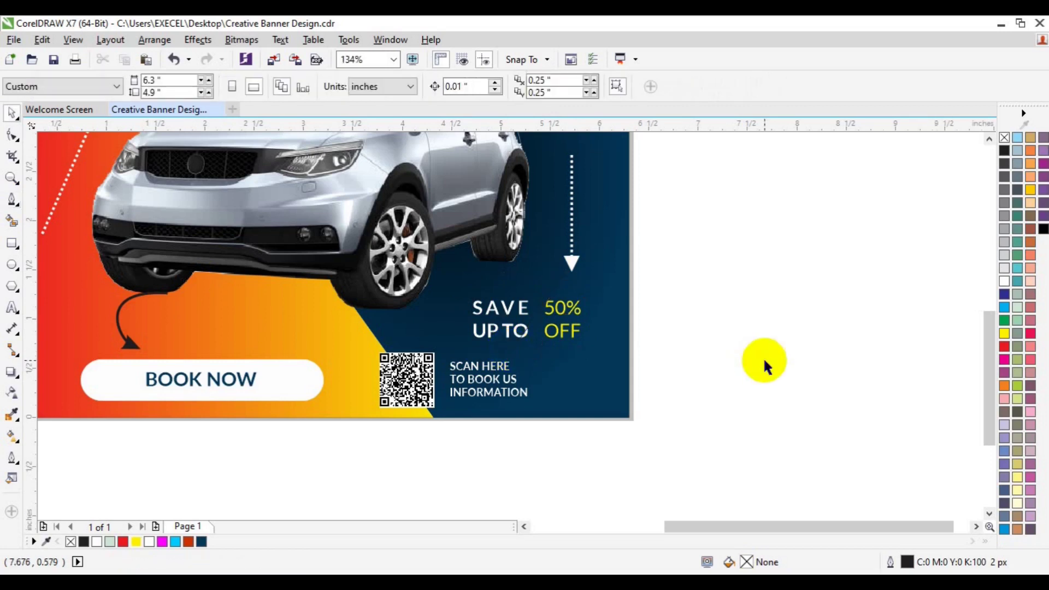
Step: Draw a rectangle about 1.33 × 0.48 inches around the SAVE UP TO and 50% OFF text
click(12, 244)
drag(465, 295, 597, 342)
key(space)
Step: Group the SAVE UP TO and 50% OFF texts and center the group on the rectangle both horizontally and vertically
click(562, 335)
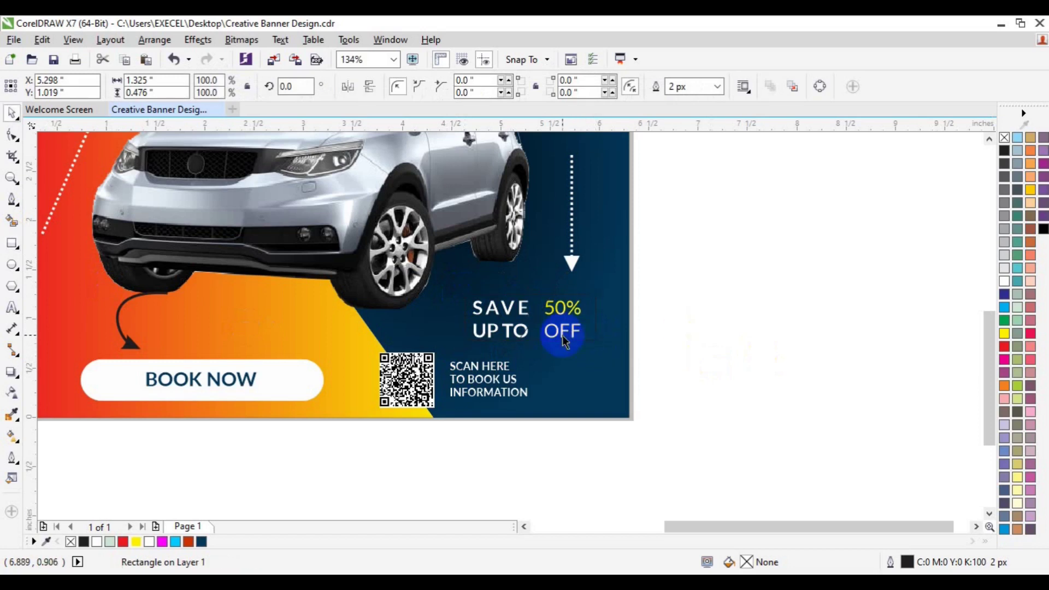
shift+click(507, 330)
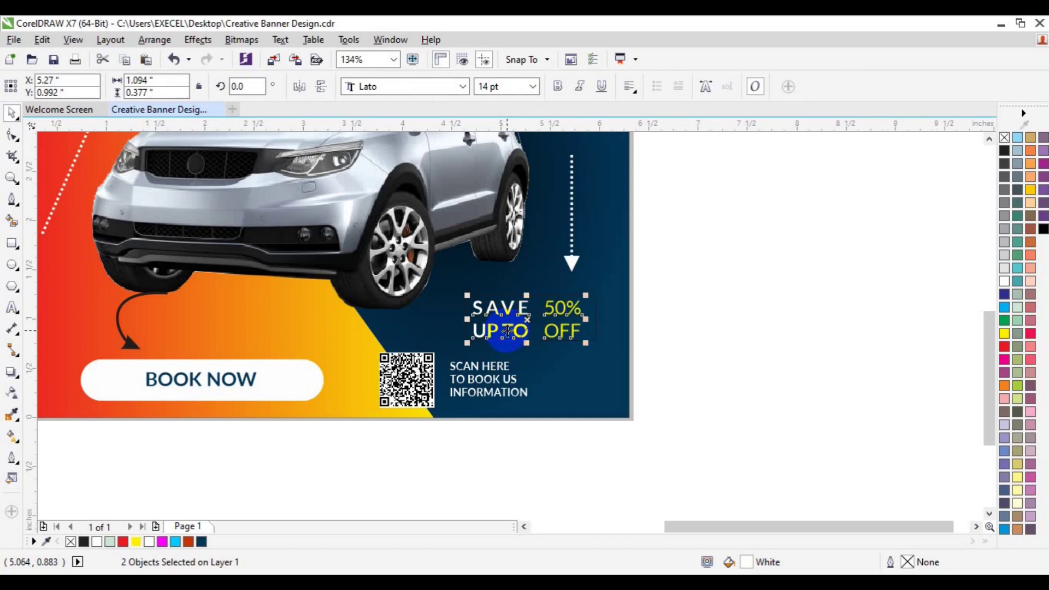
key(ctrl+g)
shift+click(591, 331)
key(c)
key(e)
click(738, 344)
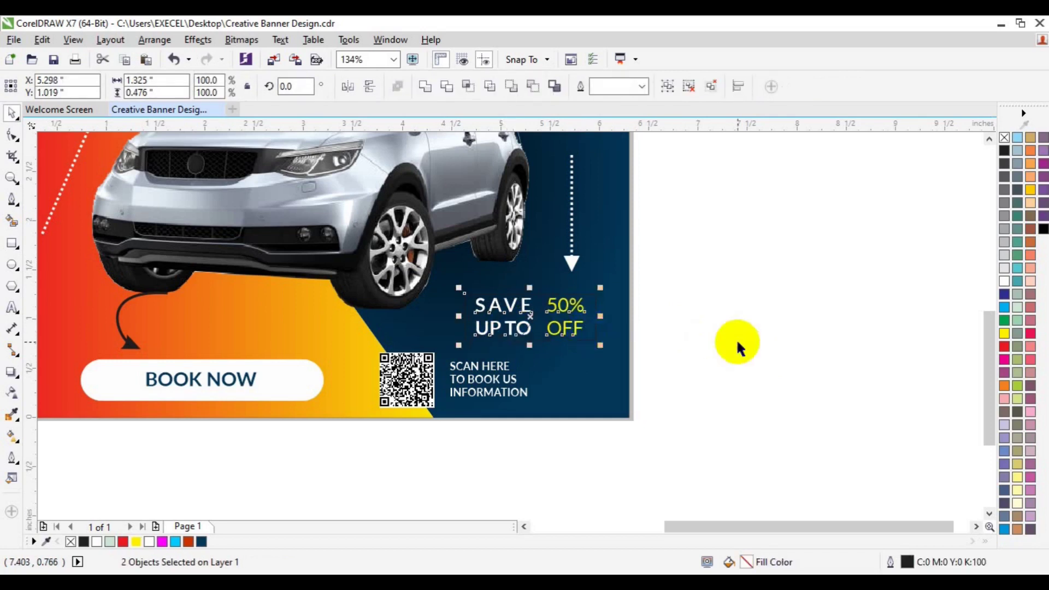
Step: Widen the rectangle around the offer text evenly on both sides to about 1.51 inches
click(594, 336)
drag(602, 317, 611, 317)
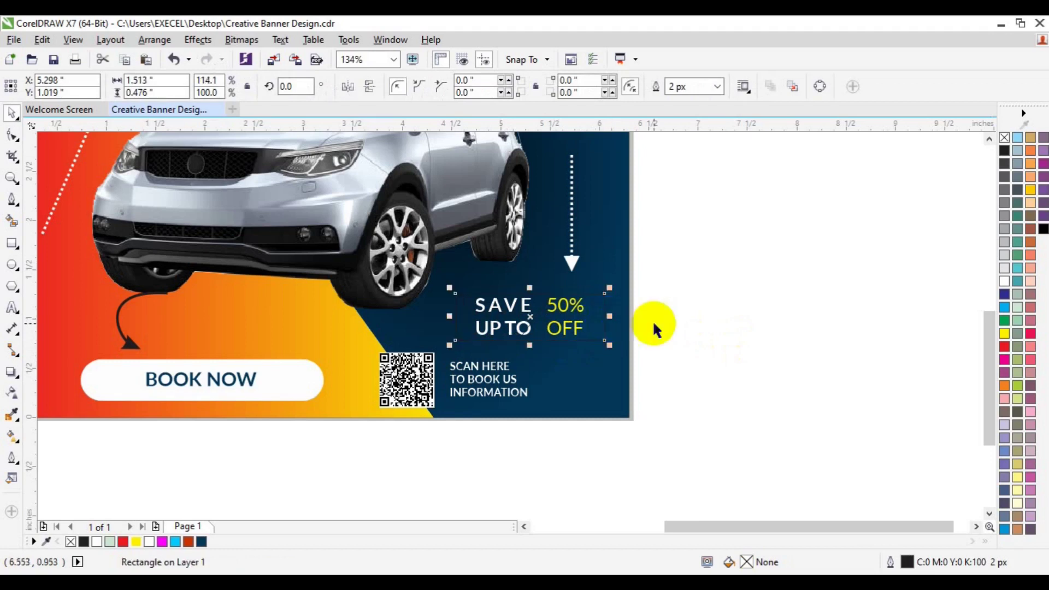
click(563, 323)
shift+click(604, 335)
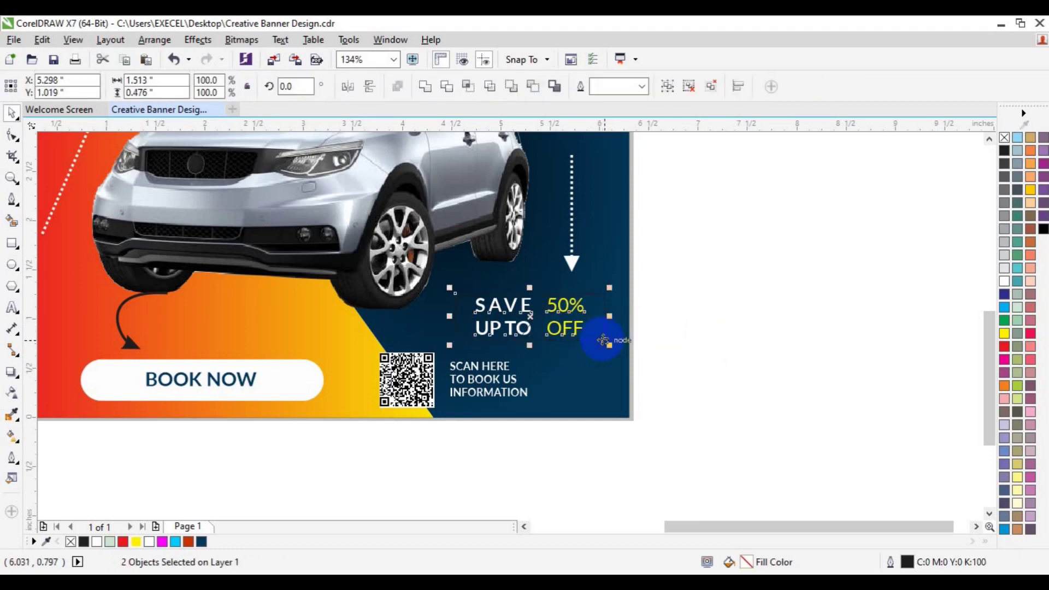
click(568, 331)
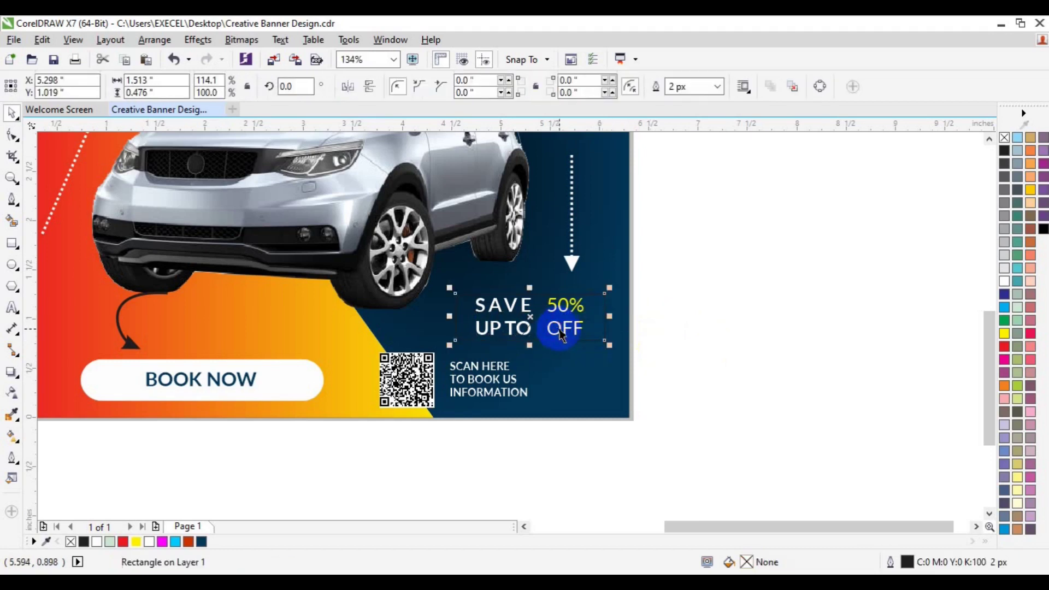
Step: Ungroup the offer text and spread the two parts apart, nudging SAVE UP TO left and 50% OFF right
click(559, 330)
click(485, 89)
click(725, 308)
click(484, 328)
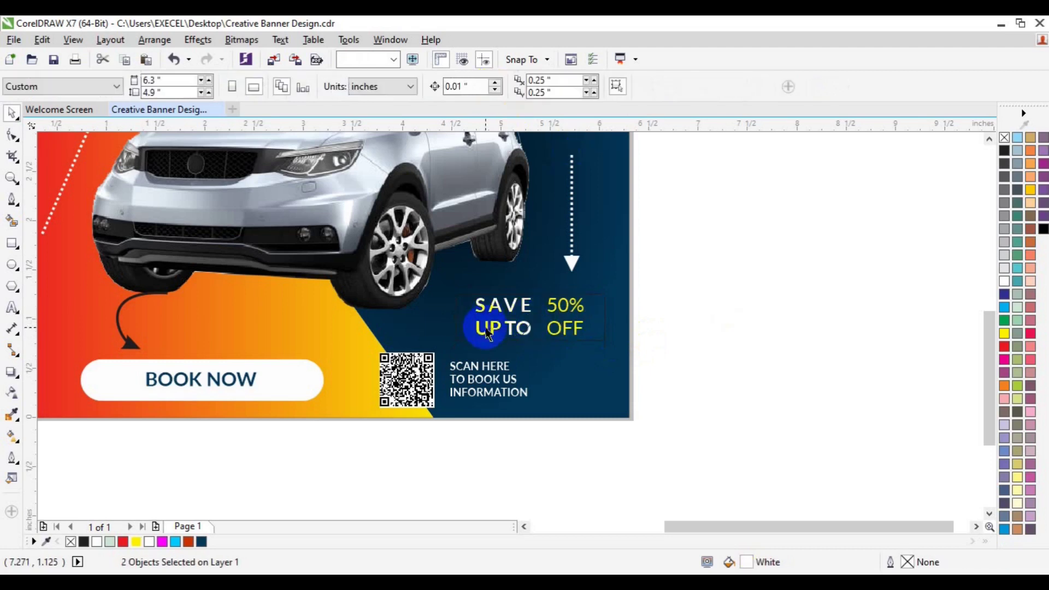
key(Left)
key(Left)
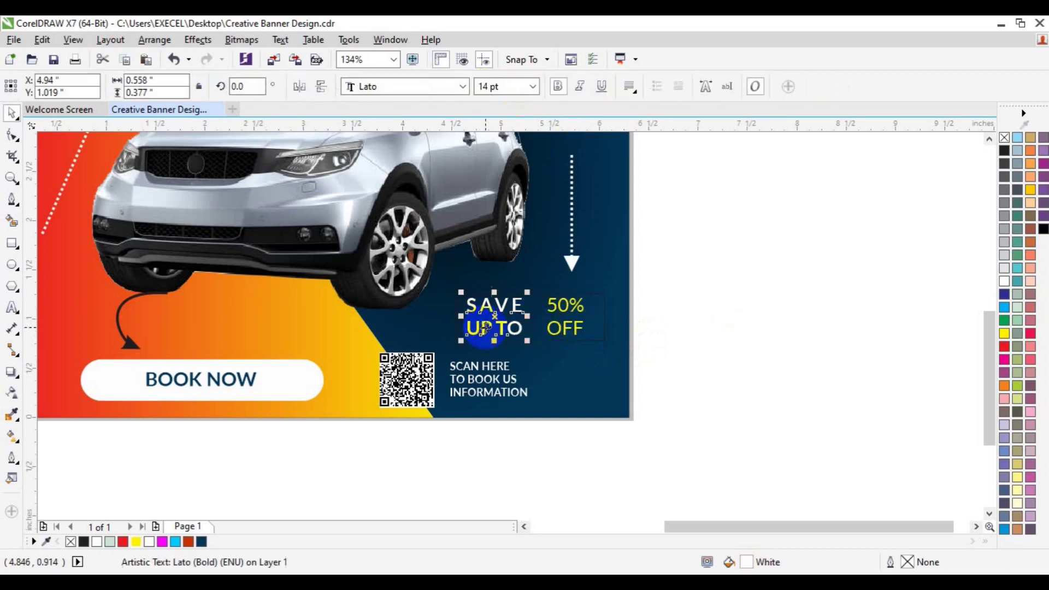
click(564, 334)
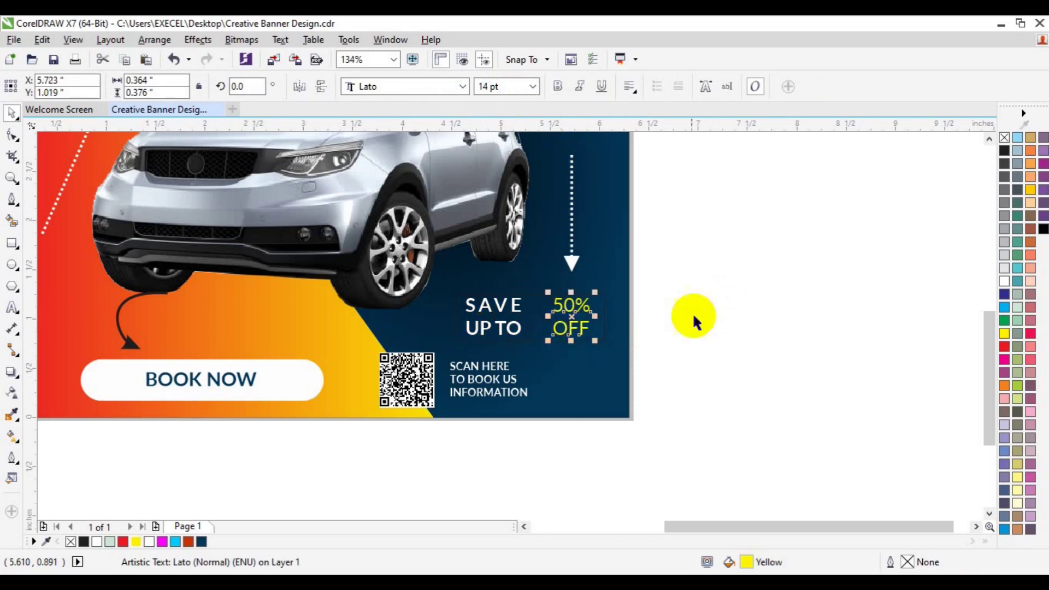
click(711, 321)
Step: Group the two offer texts and move them straight down out of the rectangle
click(563, 332)
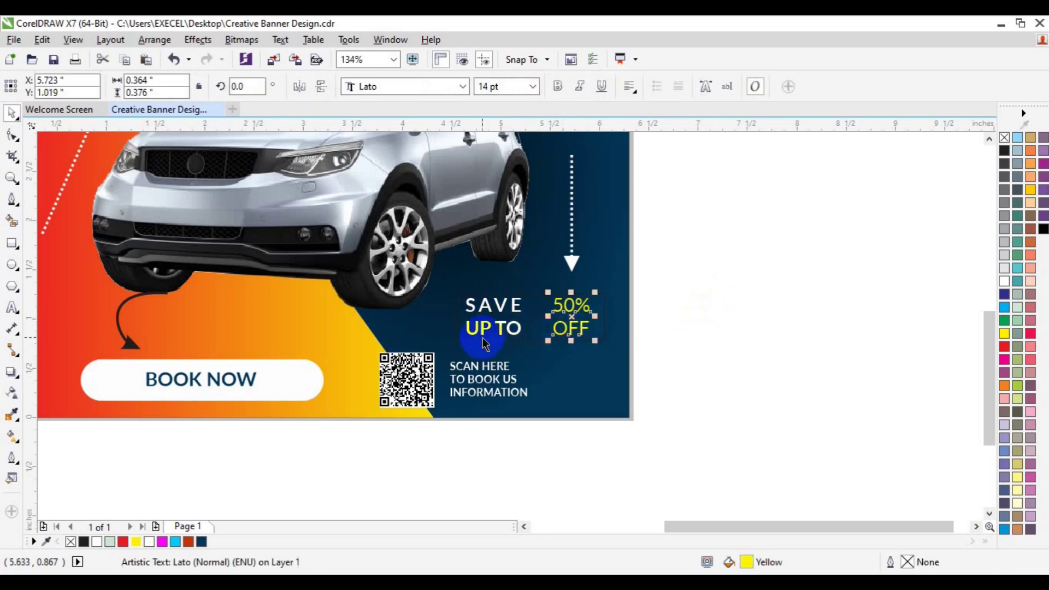
drag(483, 339, 481, 397)
key(ctrl+g)
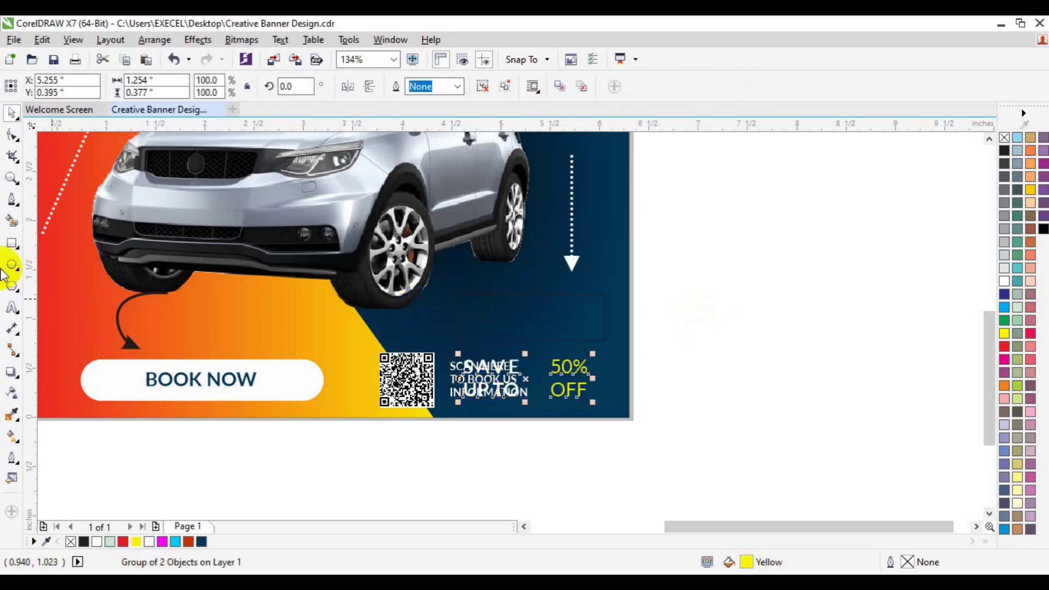
Step: Smart Fill the rectangle area on the right side of the slanted line, and delete the slanted line
click(12, 221)
click(566, 321)
key(space)
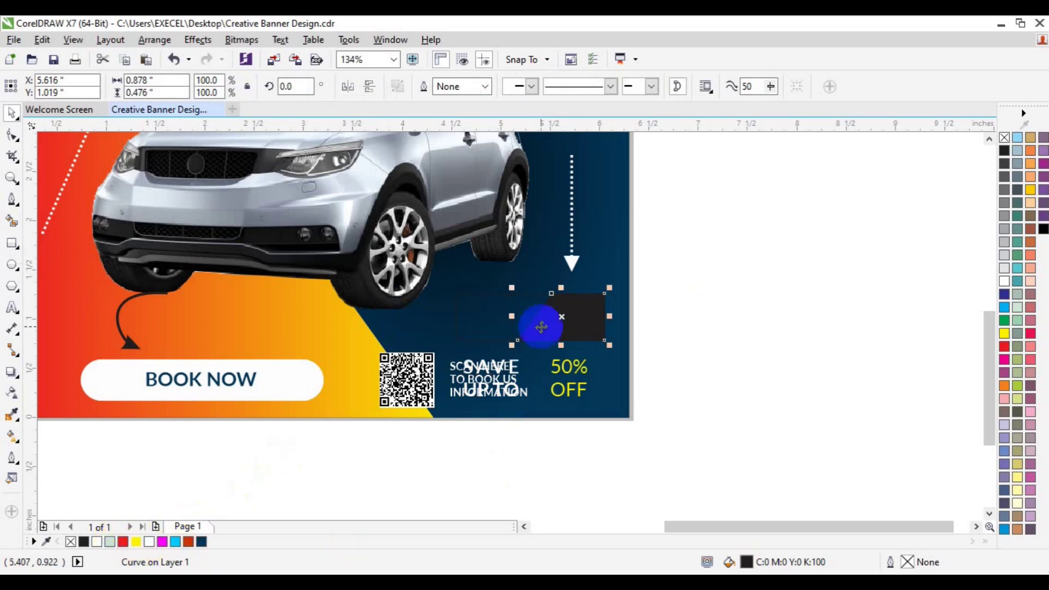
click(563, 282)
key(Delete)
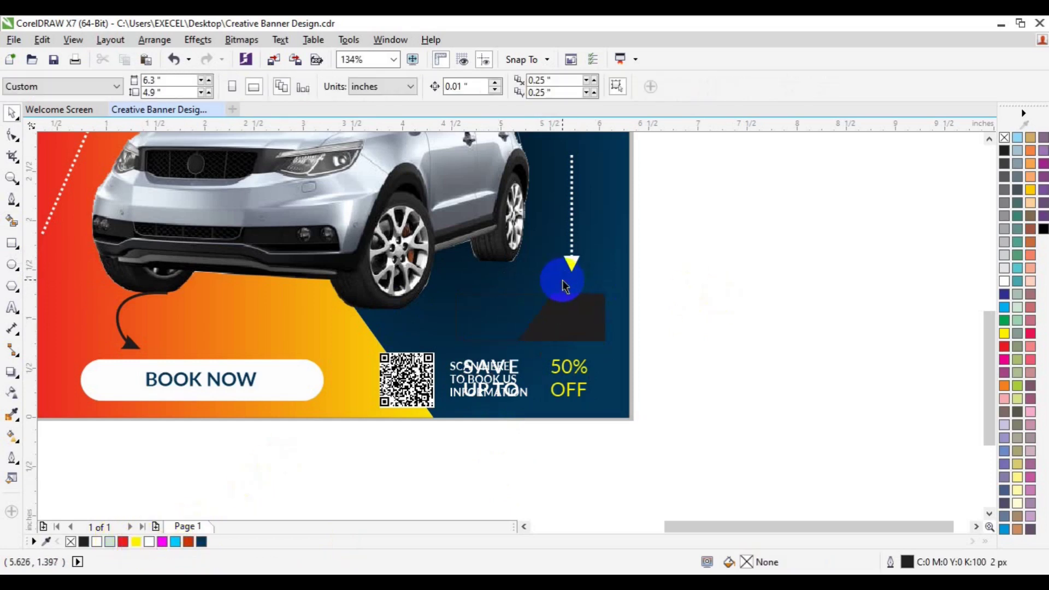
Step: Move the offer text group back up into the rectangle and bring it in front of the filled shape
click(565, 394)
drag(566, 393, 566, 334)
right_click(513, 326)
mouse_move(582, 420)
click(742, 411)
click(743, 329)
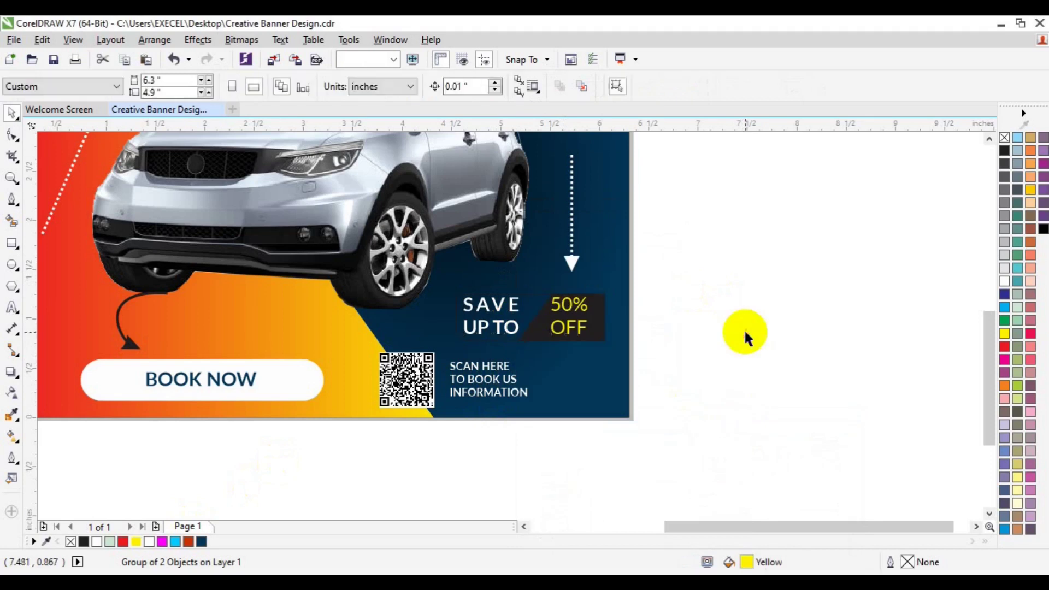
Step: Fill the slanted shape behind 50% OFF with red and give the surrounding rectangle a yellow outline
click(607, 345)
click(123, 544)
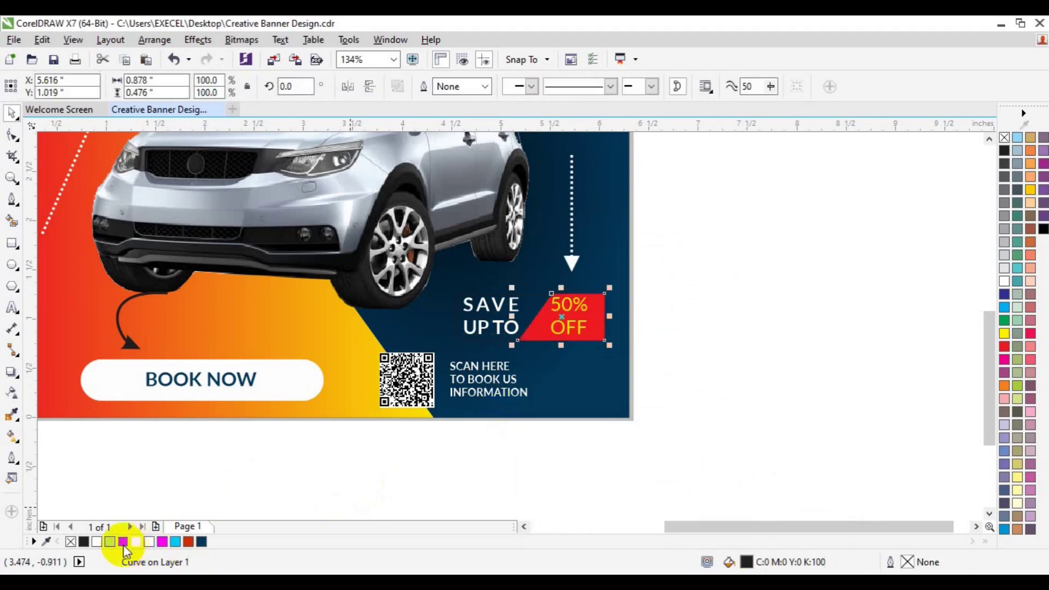
drag(752, 257, 405, 353)
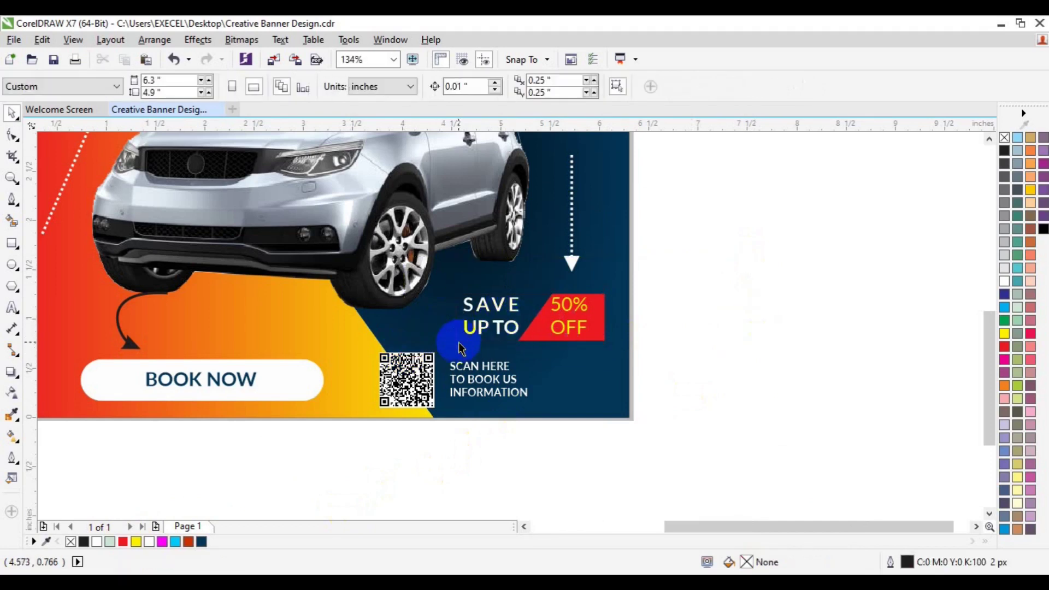
right_click(136, 542)
Step: Group the offer text, red shape and outlined rectangle, and shift the group slightly right
drag(787, 249, 504, 351)
key(ctrl+g)
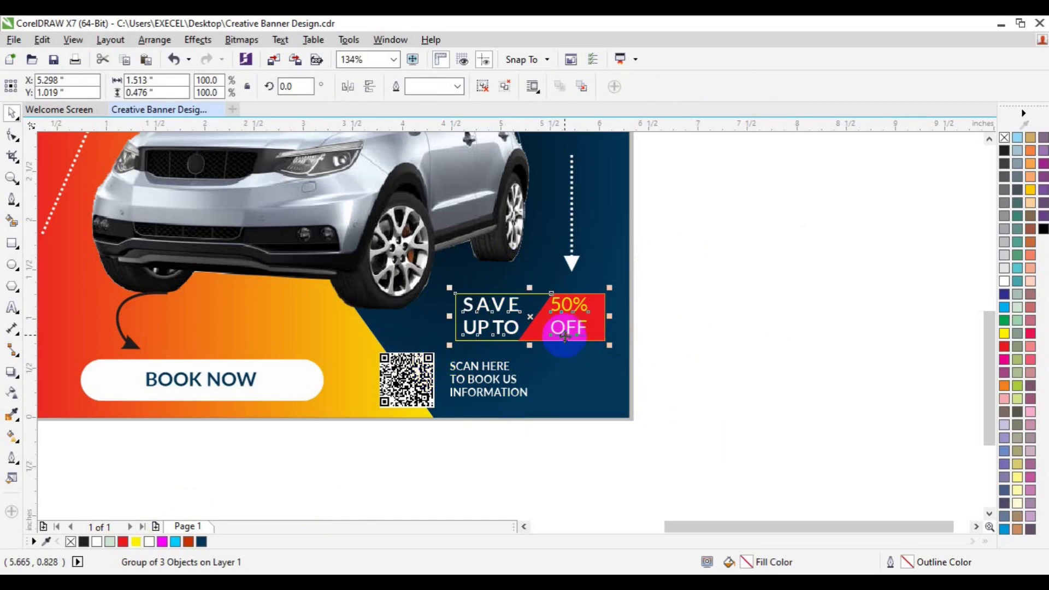
drag(557, 329, 570, 328)
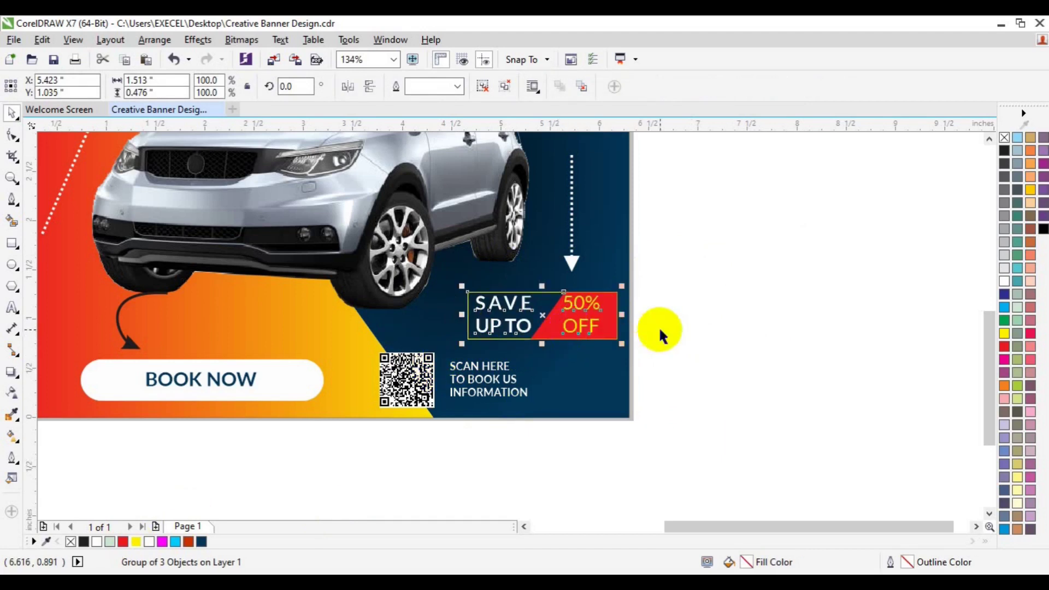
Step: Shift the vertical dotted arrow slightly right above the offer box
shift+click(572, 262)
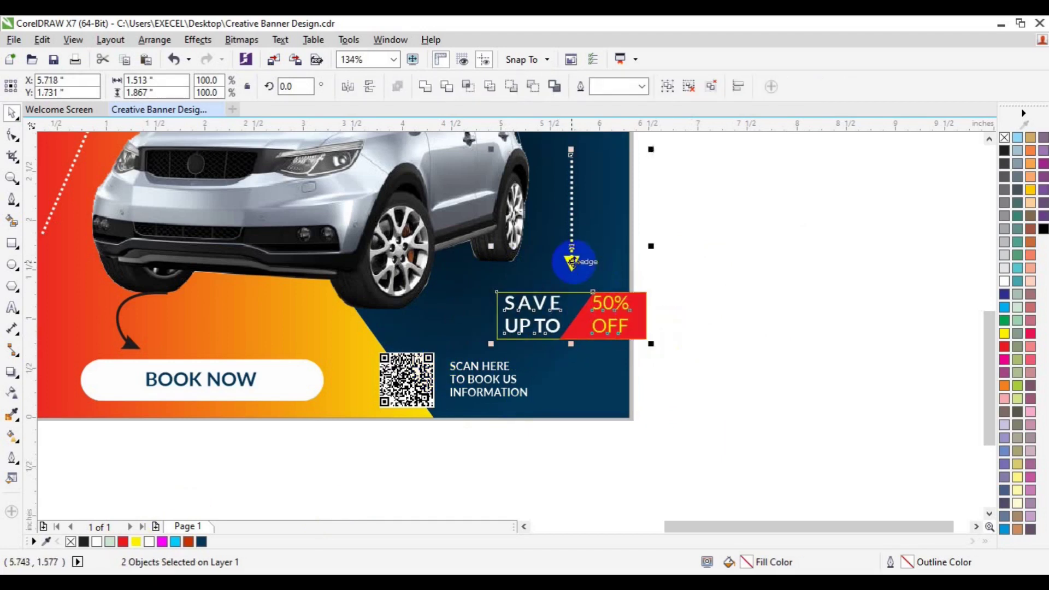
click(572, 262)
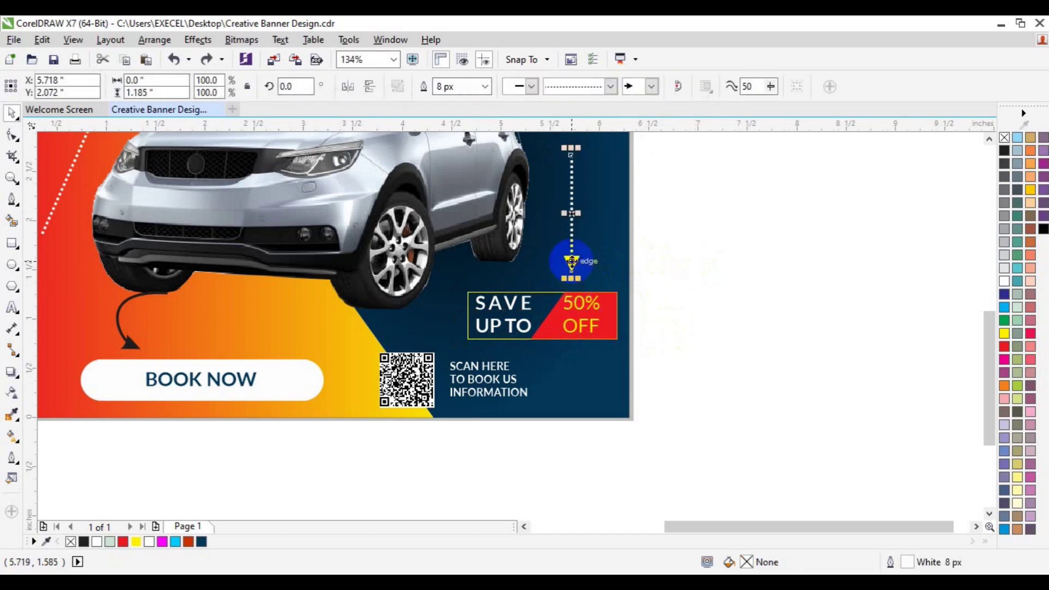
drag(572, 263, 577, 266)
Step: Ungroup the offer box so its text can be positioned separately from the rectangle
click(11, 178)
click(107, 86)
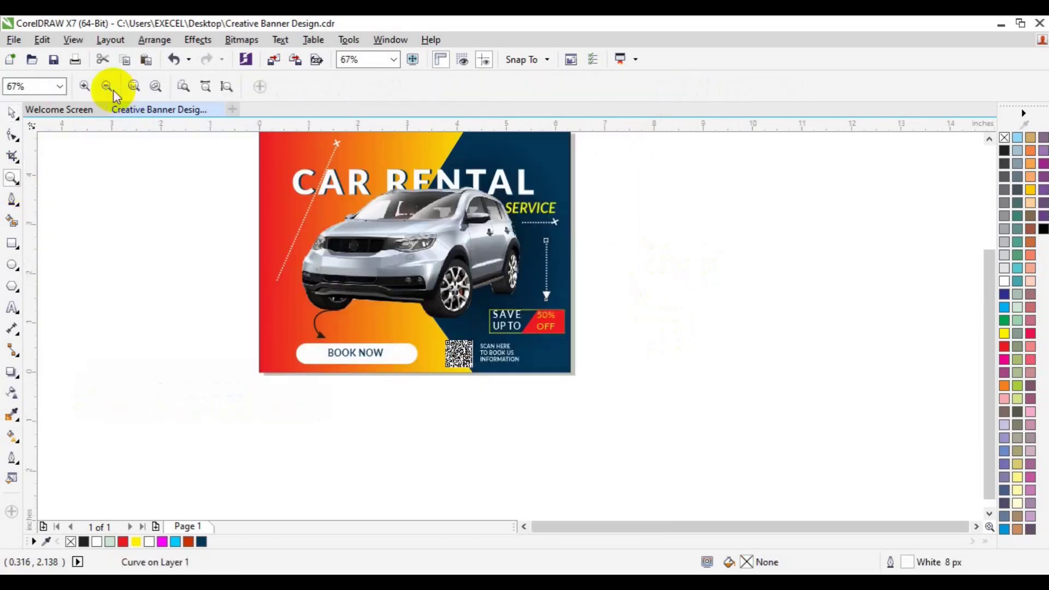
key(space)
click(845, 273)
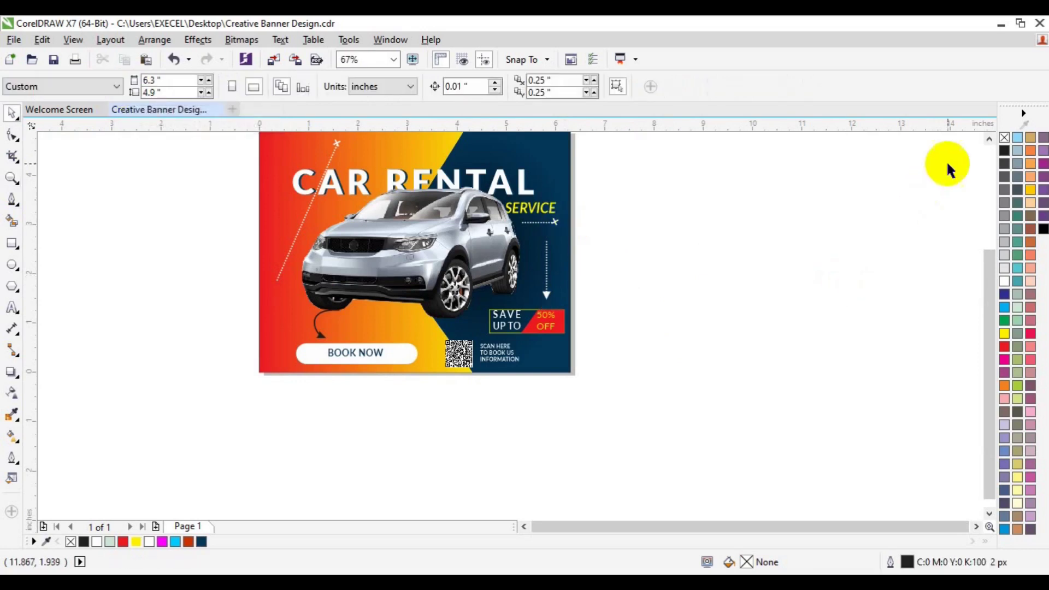
click(990, 138)
click(520, 366)
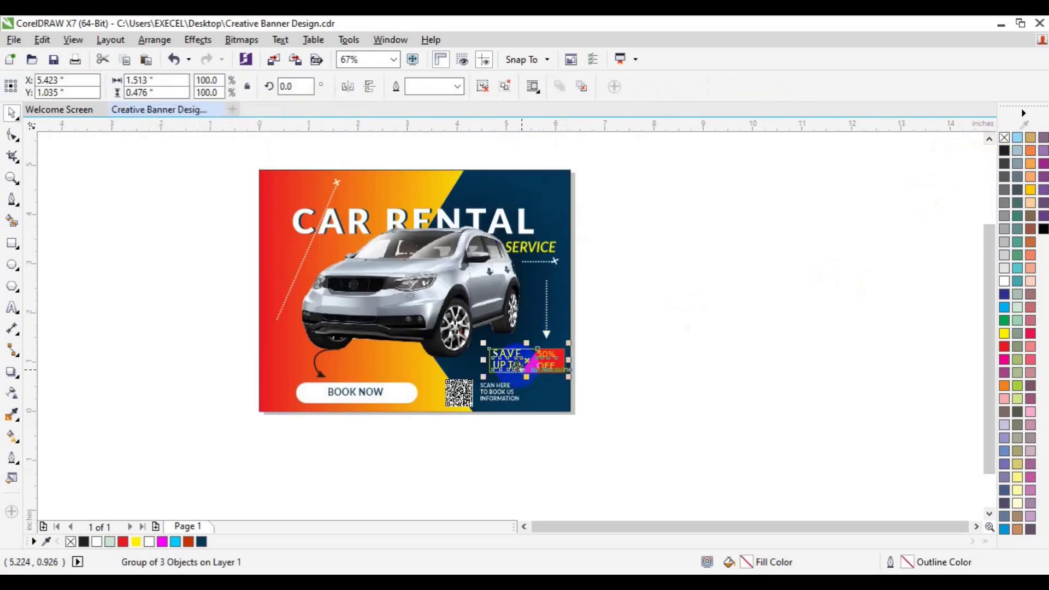
click(483, 87)
click(684, 292)
Step: Center the SAVE UP TO 50% OFF text group within the yellow-outlined rectangle
click(520, 374)
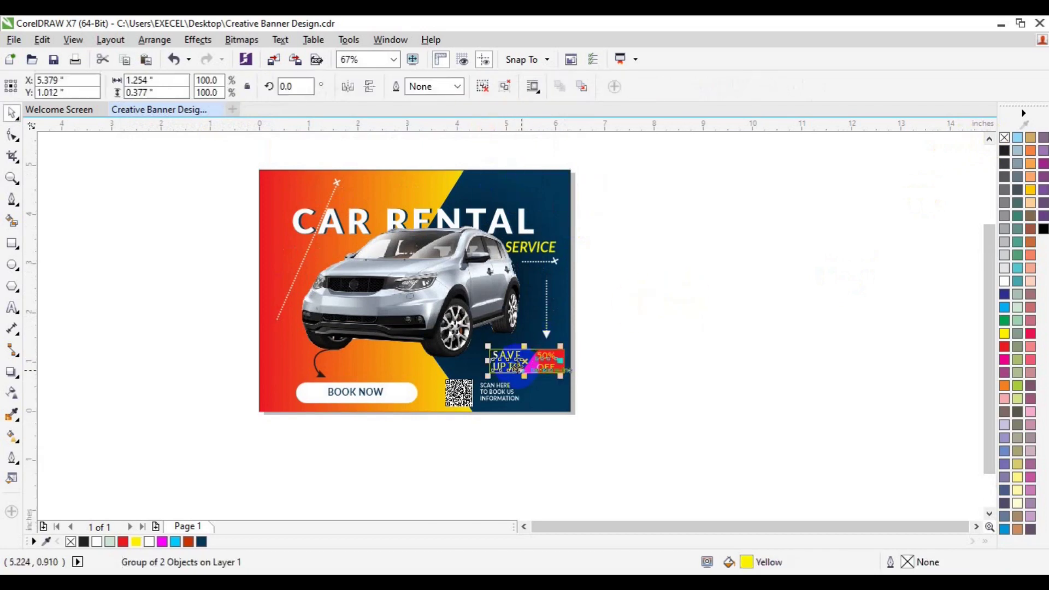
drag(516, 368, 509, 353)
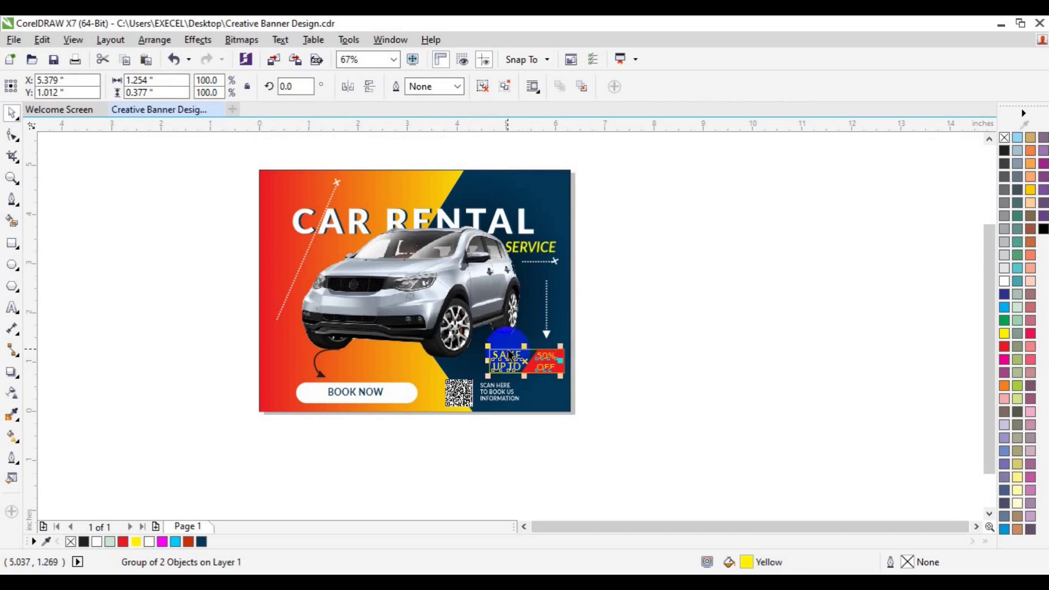
shift+click(508, 349)
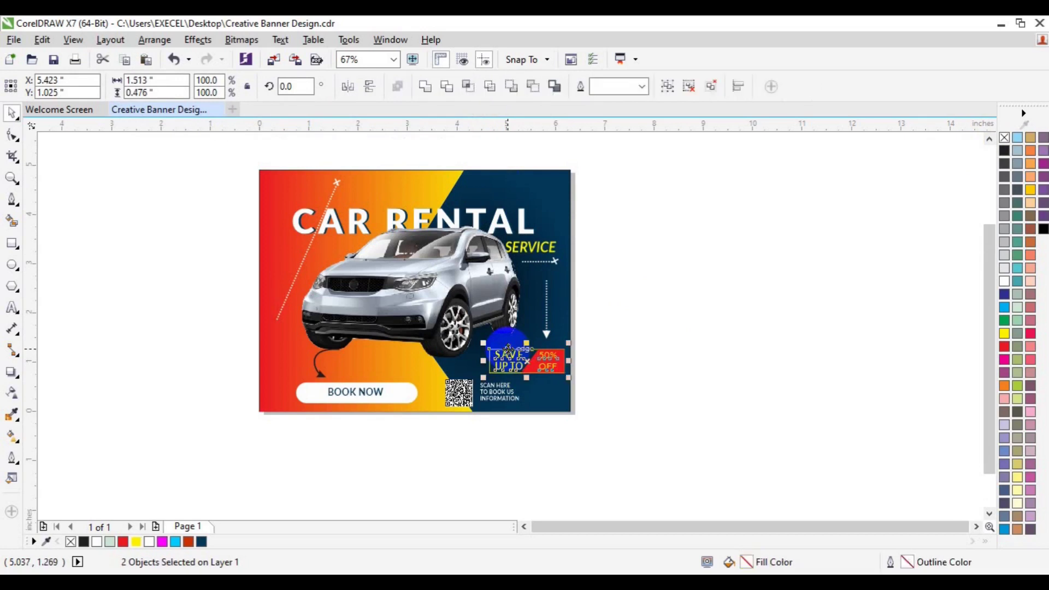
click(727, 402)
click(511, 369)
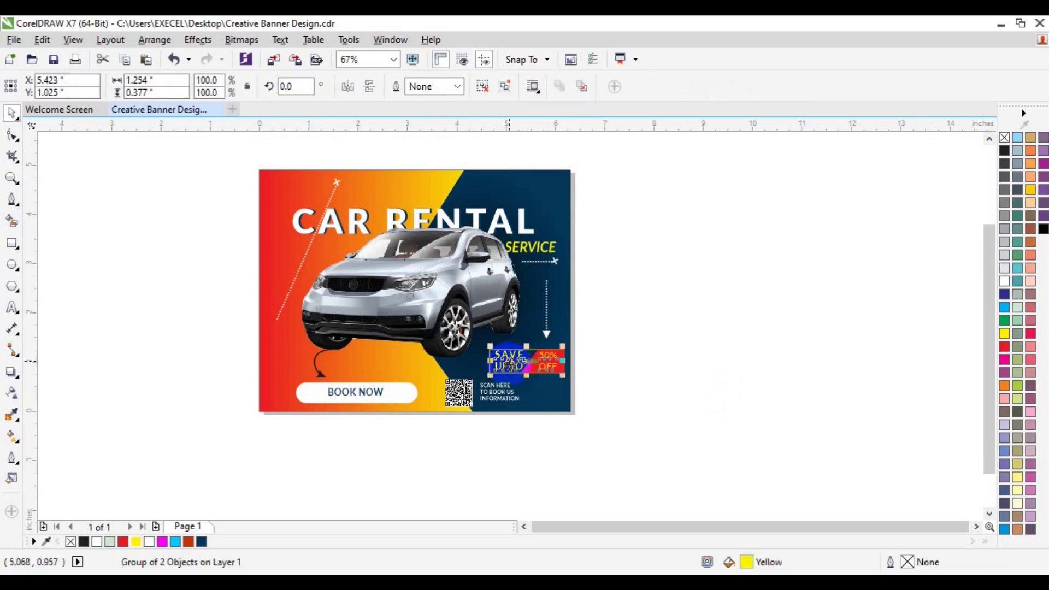
click(656, 335)
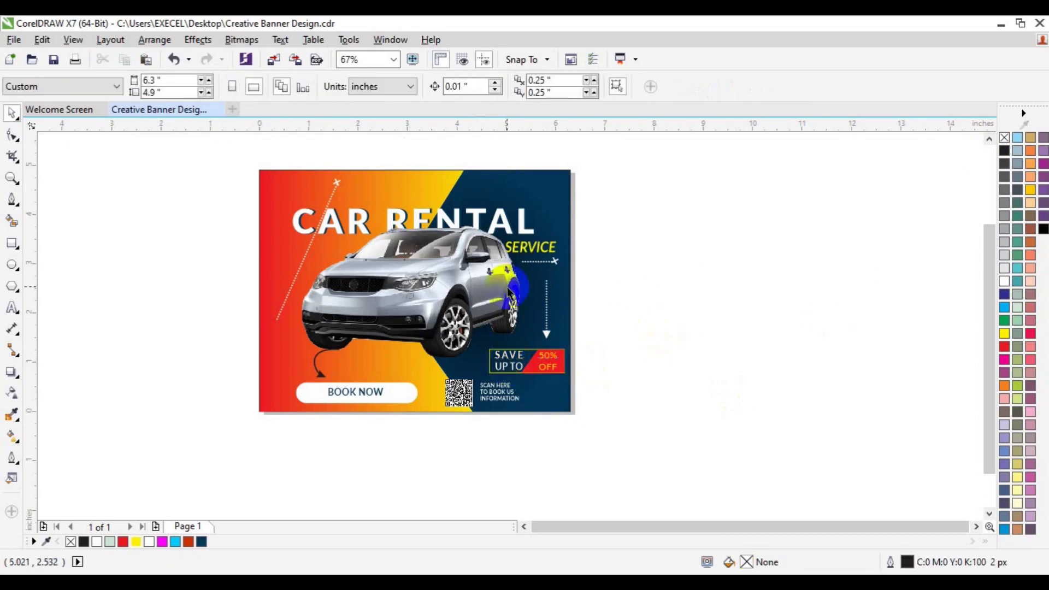
Step: Duplicate the curved arrow above the BOOK NOW bar, placing the copy slightly to the left of the original
click(12, 178)
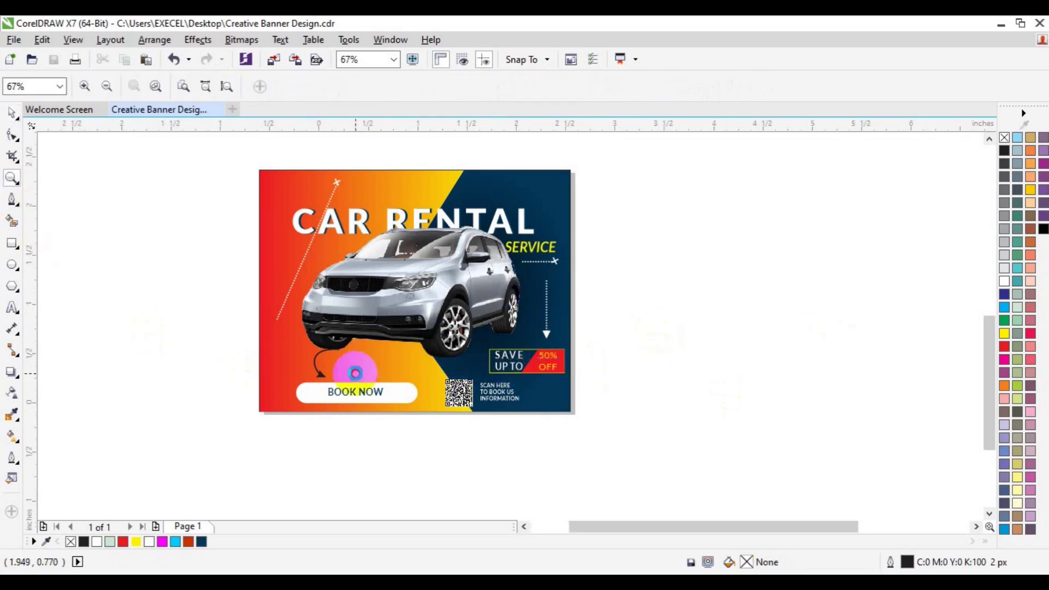
click(355, 373)
key(space)
click(441, 333)
click(442, 330)
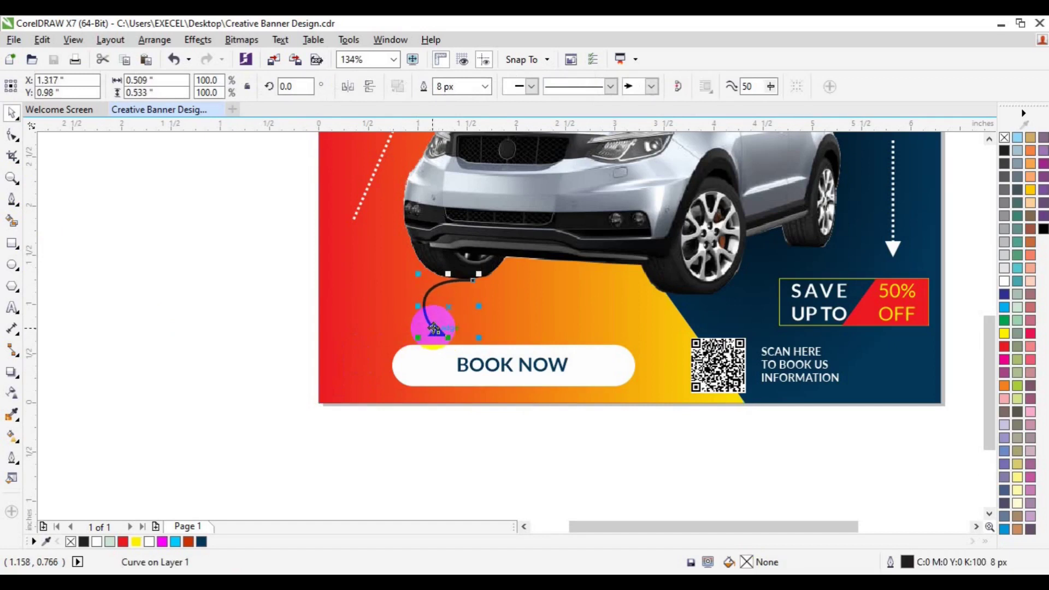
drag(433, 328, 420, 328)
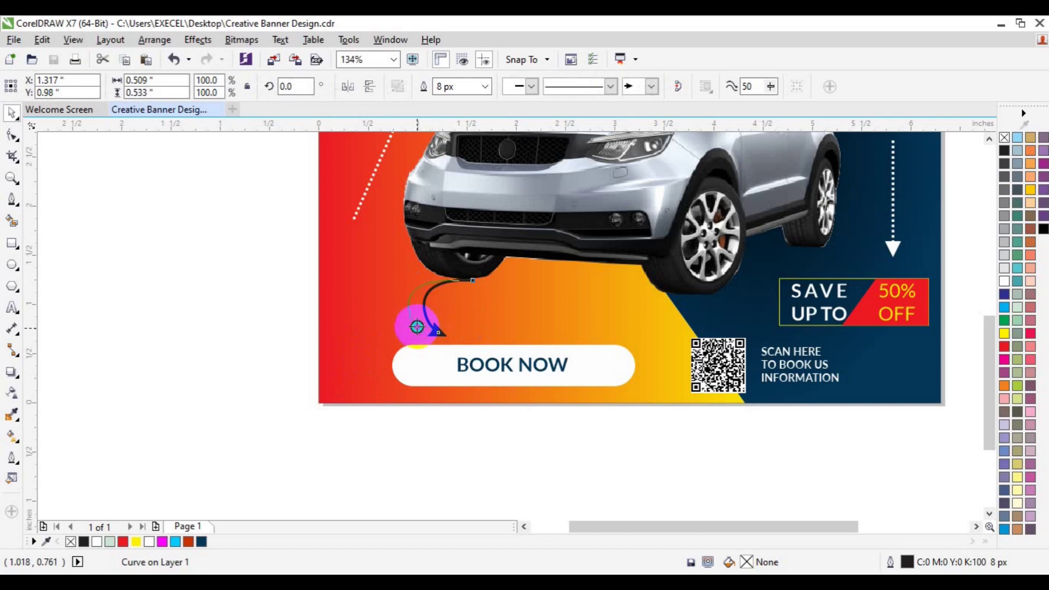
Step: Remove the arrowhead from the duplicate curve and rotate it counterclockwise about 31.8 degrees so its lower end meets the original arrowhead
click(468, 351)
click(652, 87)
click(635, 112)
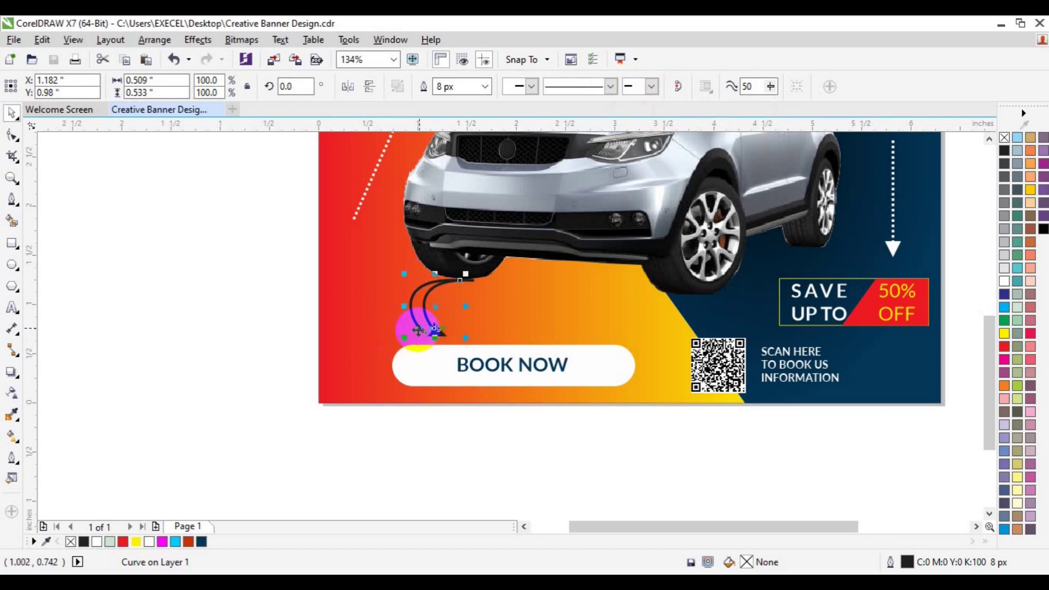
drag(418, 330, 473, 335)
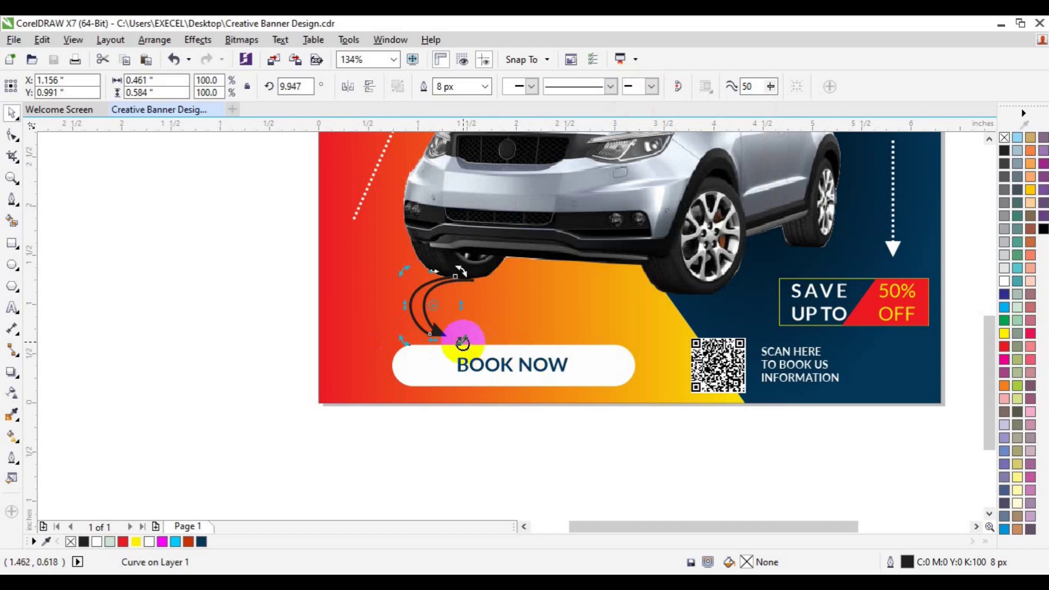
mouse_move(464, 344)
mouse_down()
mouse_move(473, 343)
mouse_move(458, 342)
mouse_up()
Step: Nudge the curved arrow and its headless duplicate together about 0.02 inch to the left above the BOOK NOW bar
click(429, 300)
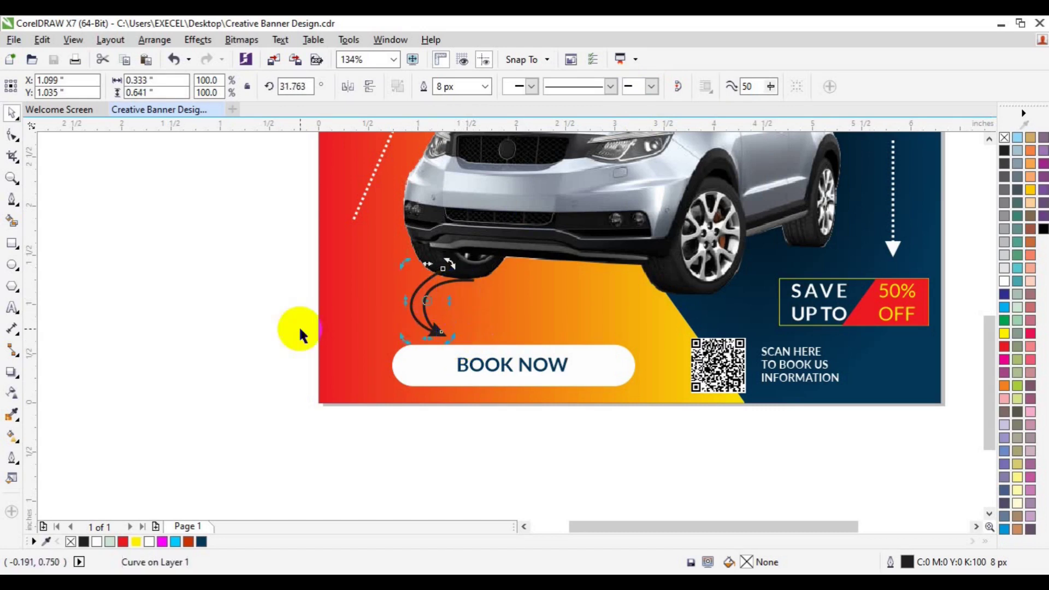
shift+click(463, 285)
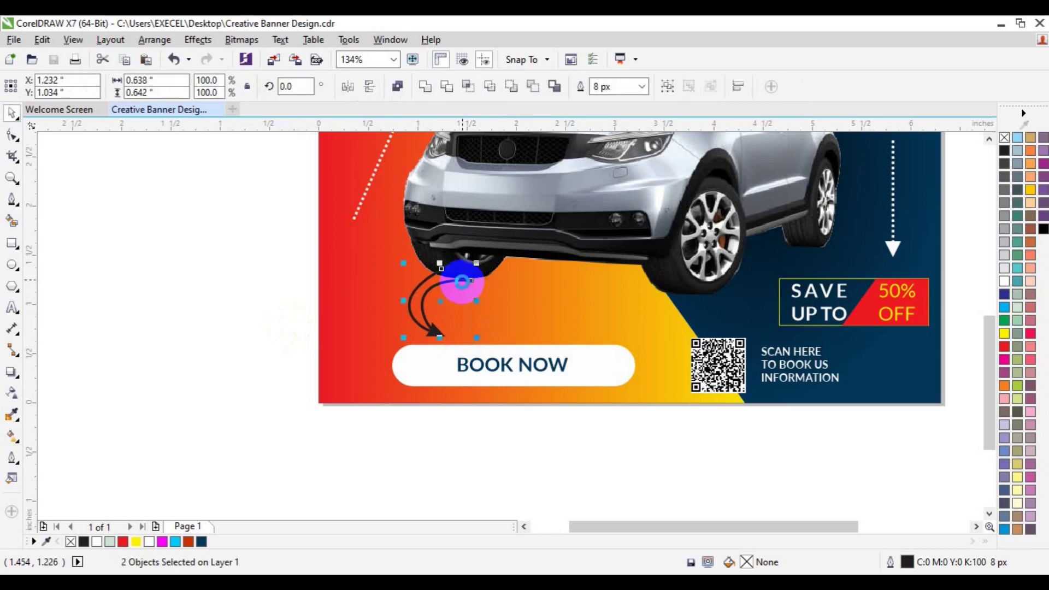
click(300, 406)
Step: Group the BOOK NOW text with its white bar, and nudge it together with the QR code block slightly upward
click(478, 371)
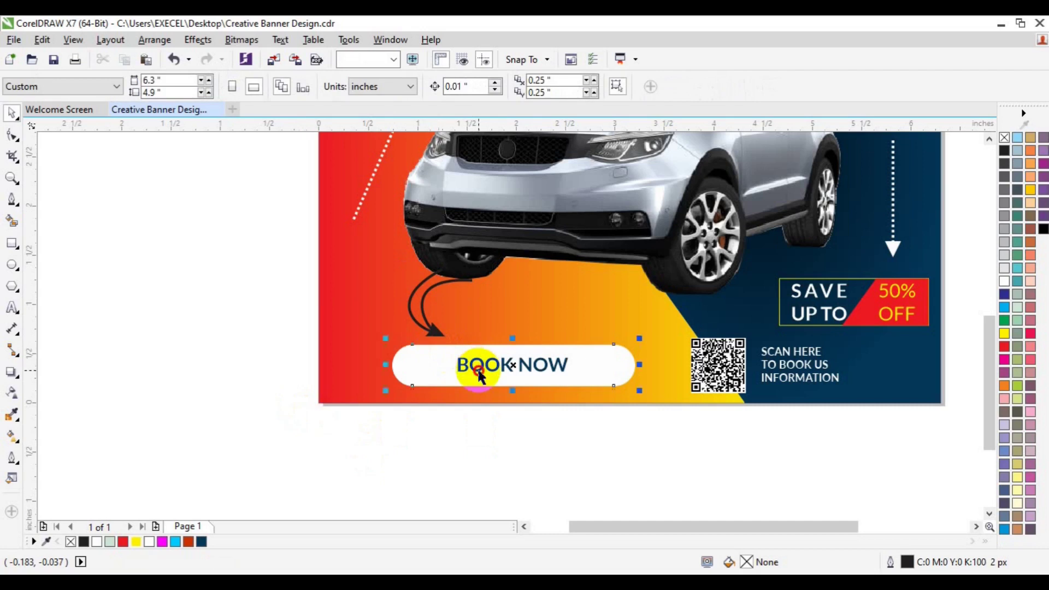
click(479, 371)
shift+click(431, 371)
key(ctrl+g)
shift+click(708, 375)
key(Up)
click(621, 398)
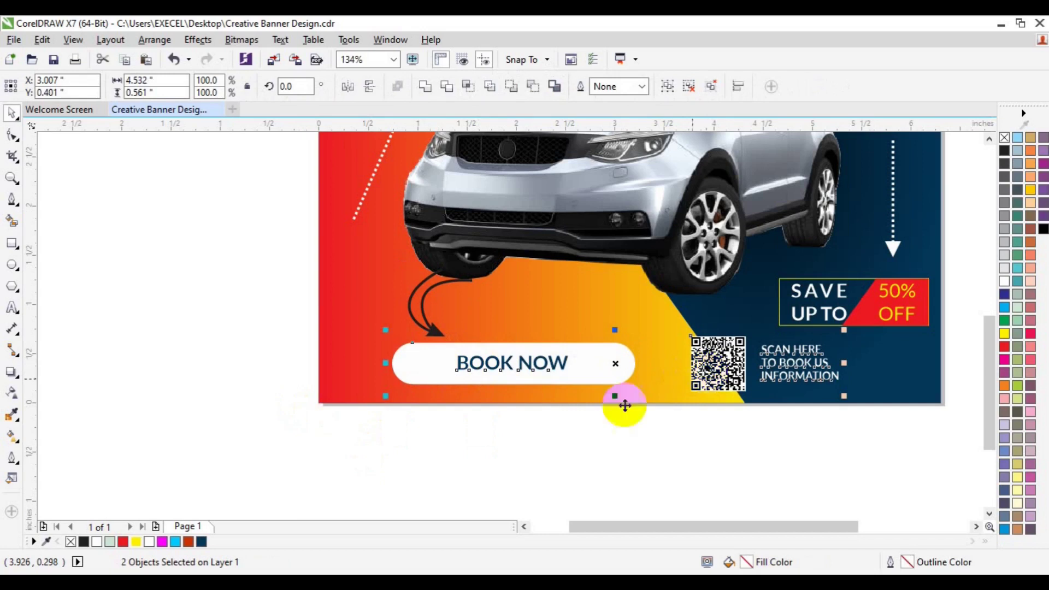
click(424, 305)
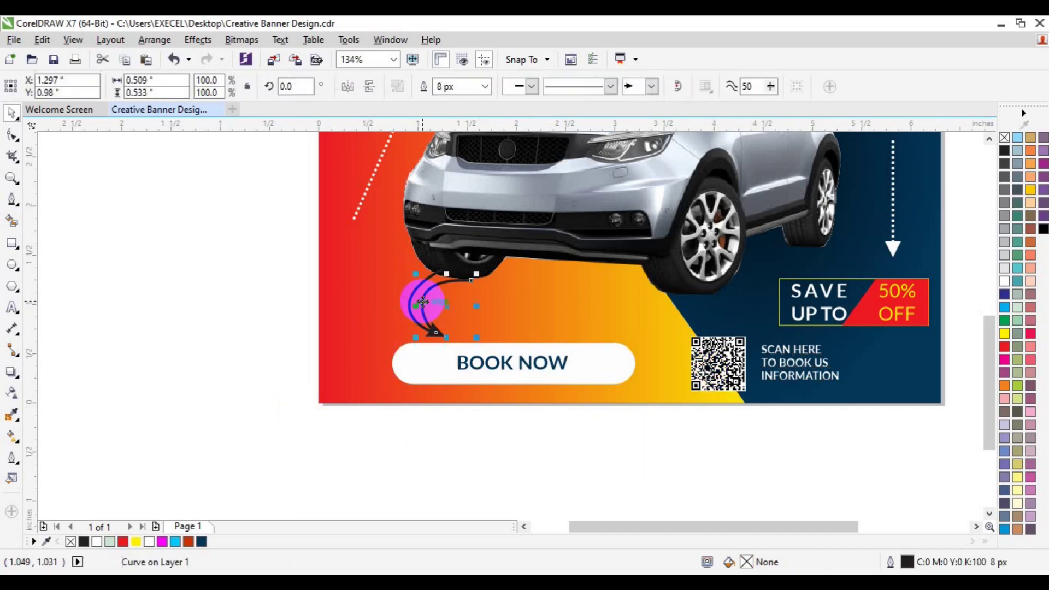
drag(423, 303, 349, 317)
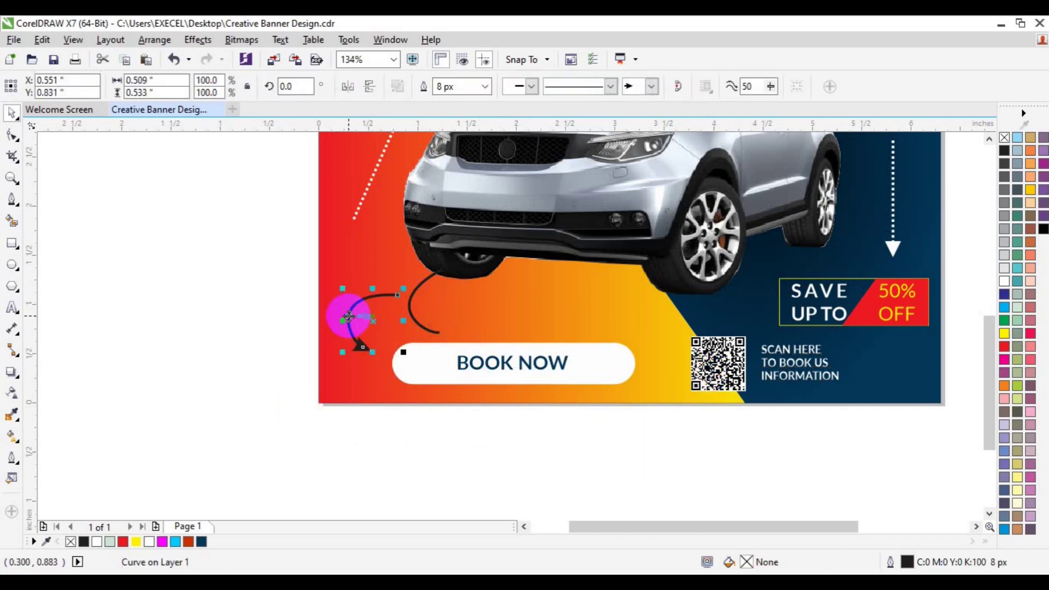
key(ctrl+z)
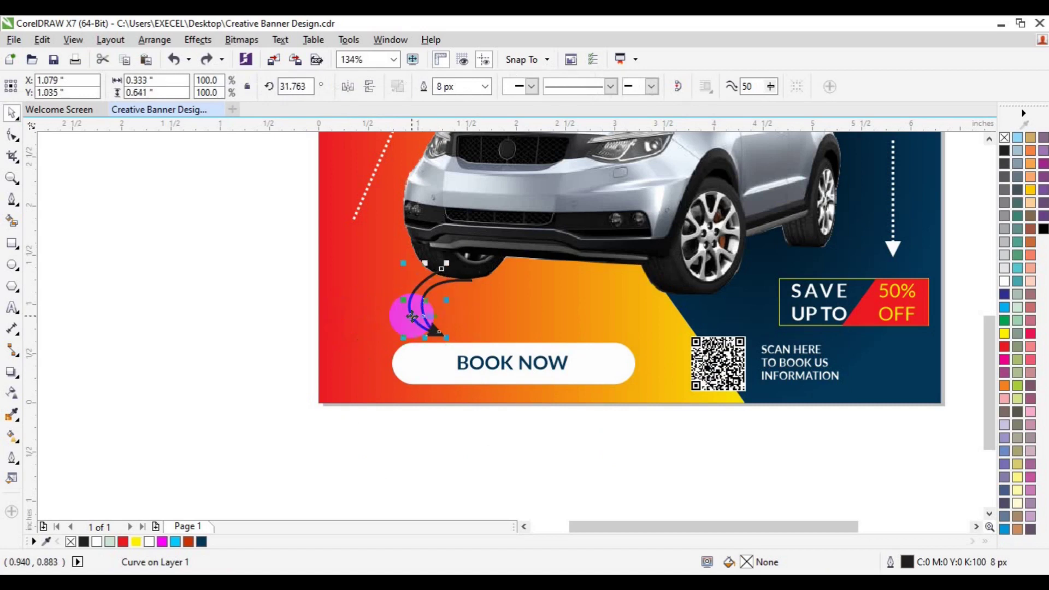
Step: Delete the headless duplicate curve, and shift the remaining curved arrow about 0.09 inch left, one level back in the stacking order
key(Delete)
click(423, 316)
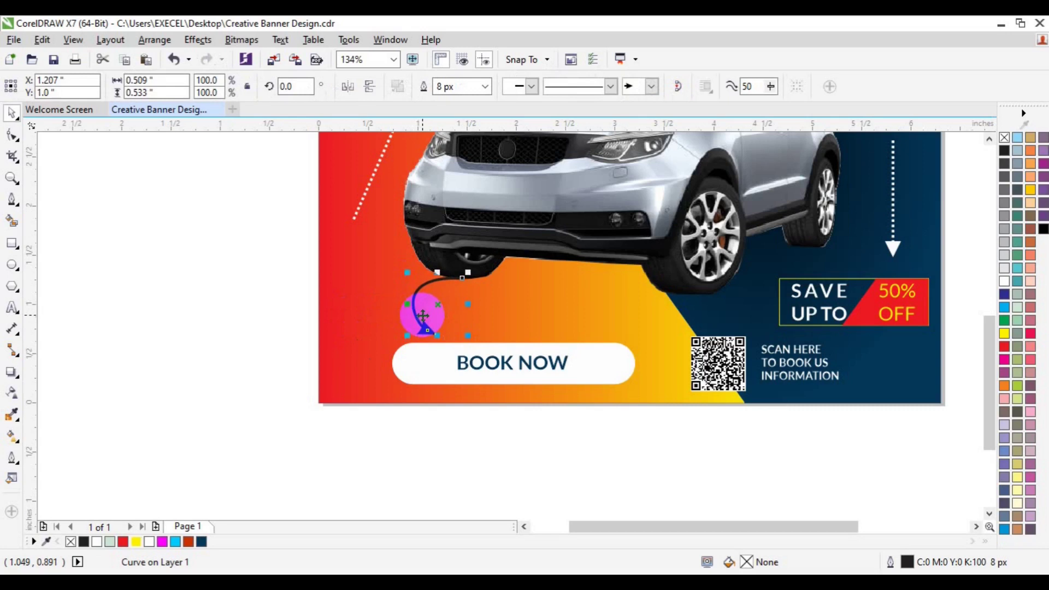
right_click(423, 316)
mouse_move(484, 403)
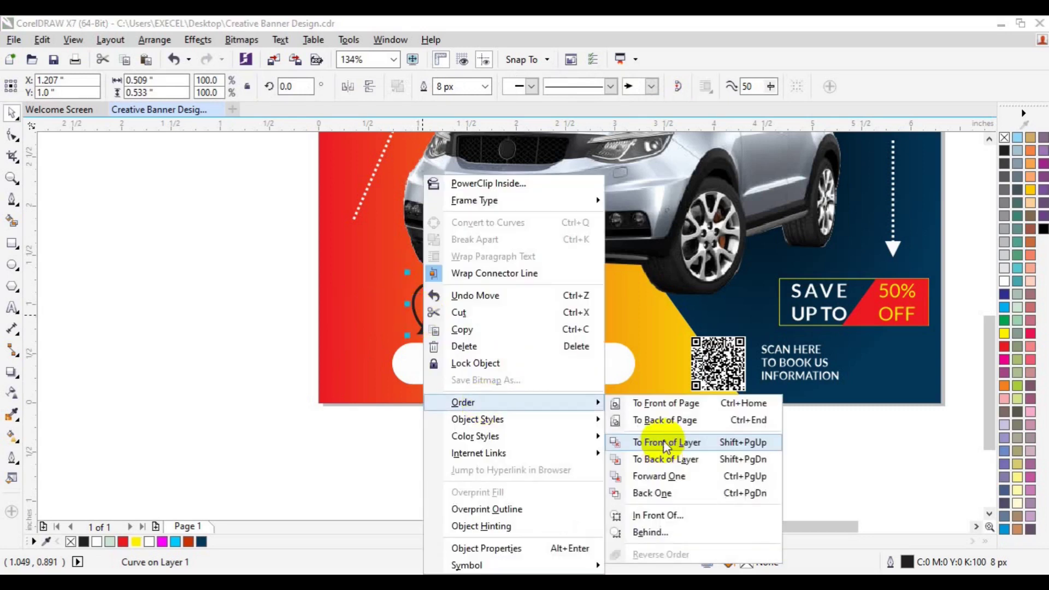
click(666, 492)
click(628, 481)
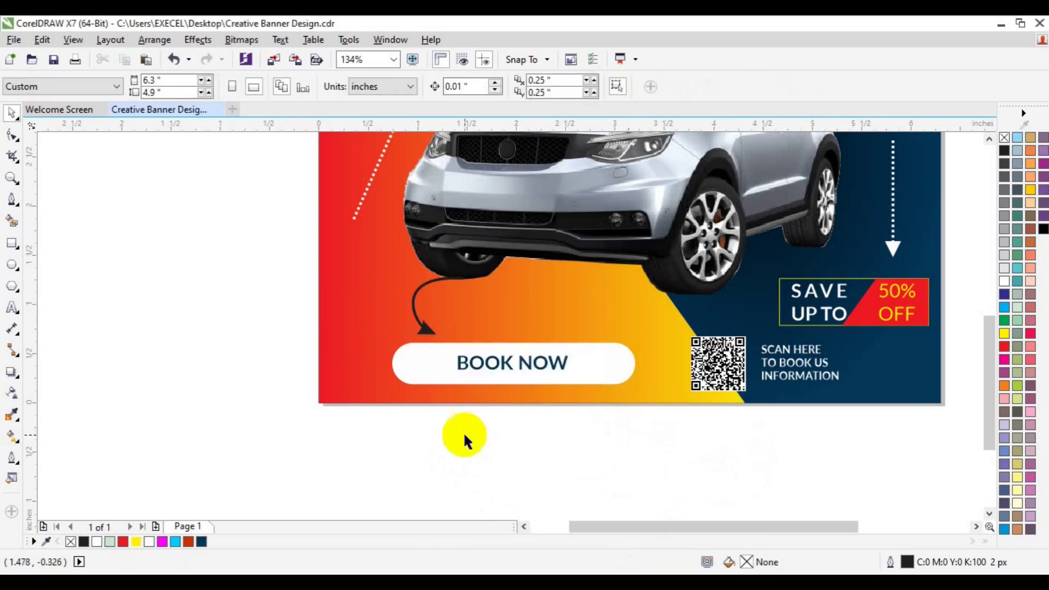
click(11, 179)
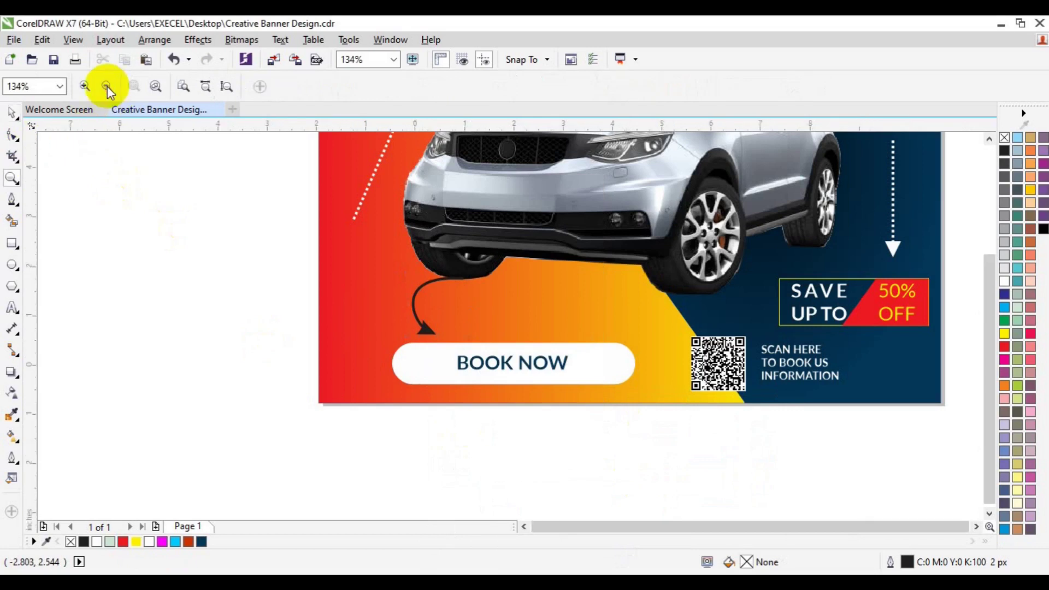
click(107, 86)
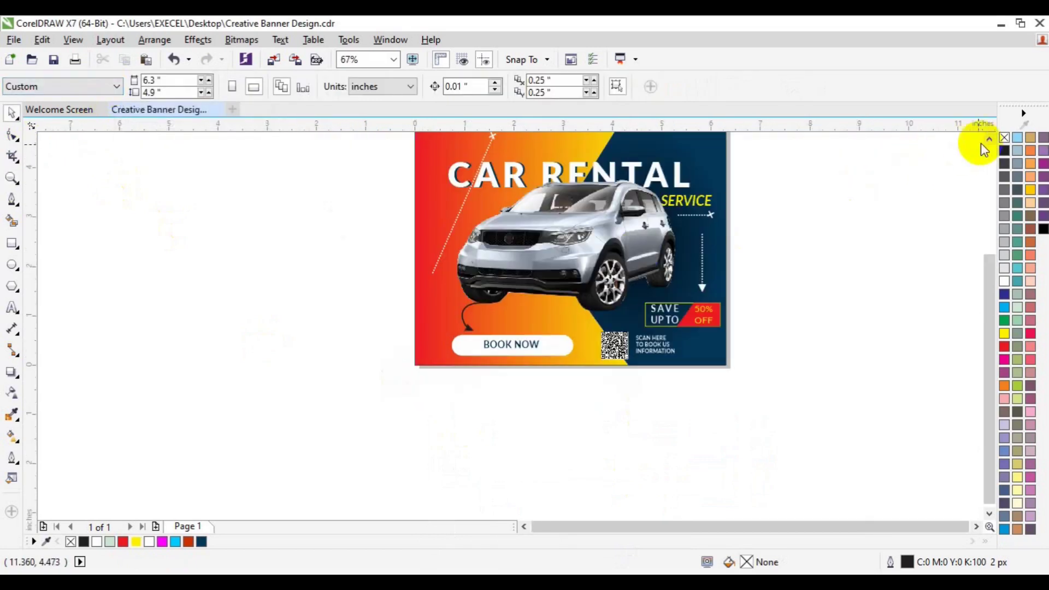